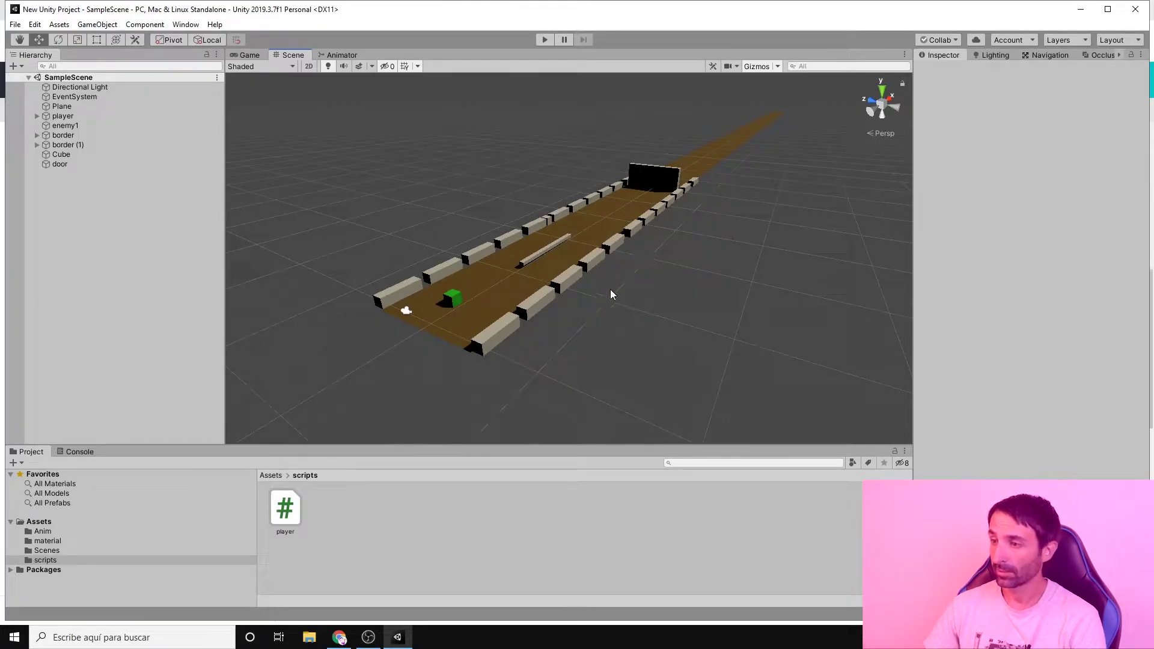
Step: Pan and orbit the scene, then select the enemy1 bar and the green player cube
{"action": "mouse_move", "coordinate": [611, 294]}
{"action": "middle_mouse_down"}
{"action": "mouse_move", "coordinate": [510, 283]}
{"action": "mouse_move", "coordinate": [521, 327]}
{"action": "middle_mouse_up"}
{"action": "scroll", "coordinate": [520, 325], "scroll_direction": "up", "scroll_amount": 2}
{"action": "scroll", "coordinate": [519, 324], "scroll_direction": "down", "scroll_amount": 1}
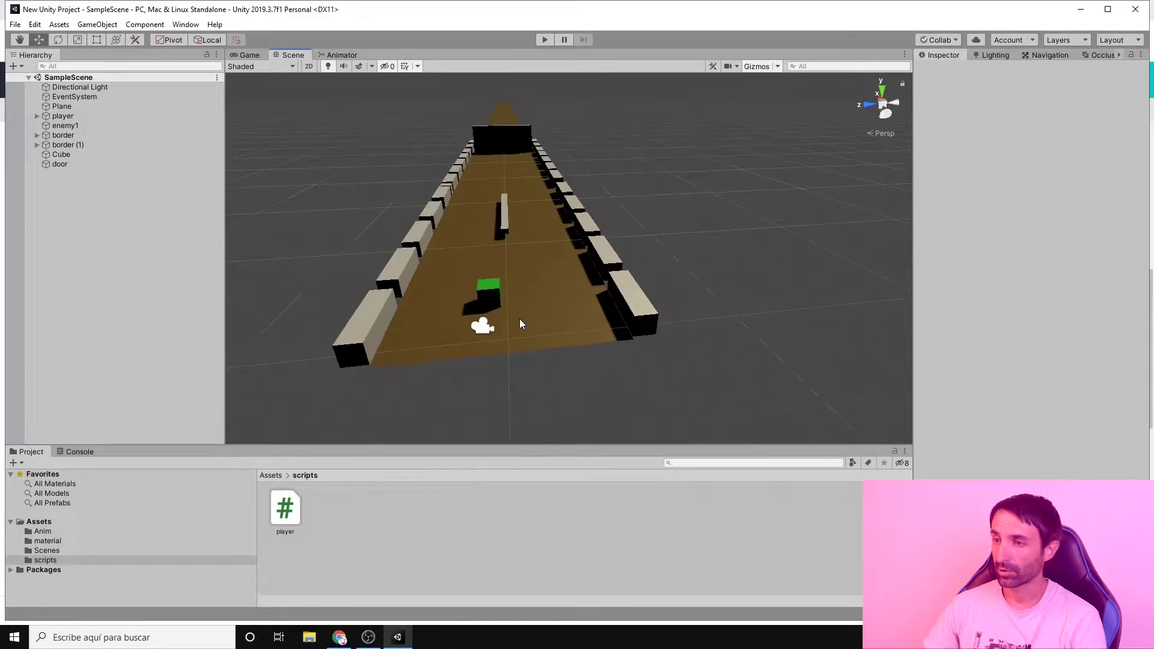
{"action": "left_click_drag", "start_coordinate": [712, 284], "coordinate": [615, 276], "text": "alt"}
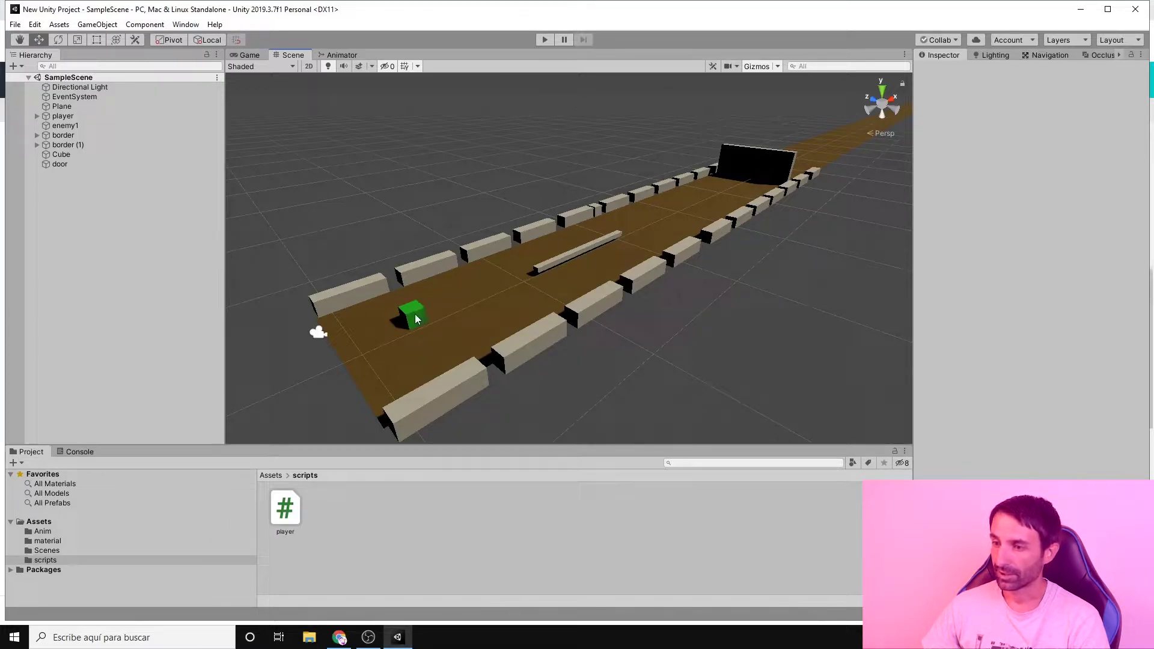
{"action": "scroll", "coordinate": [558, 266], "scroll_direction": "up", "scroll_amount": 3}
{"action": "left_click", "coordinate": [553, 265]}
{"action": "scroll", "coordinate": [541, 270], "scroll_direction": "up", "scroll_amount": 3}
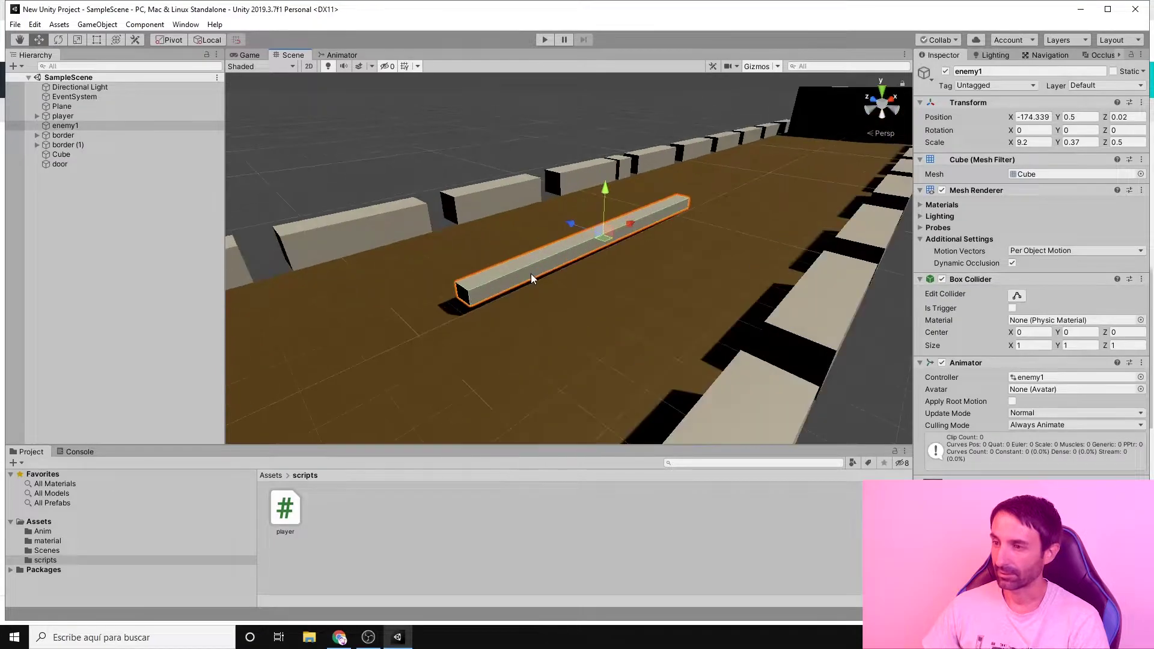
{"action": "scroll", "coordinate": [572, 272], "scroll_direction": "down", "scroll_amount": 5}
{"action": "scroll", "coordinate": [486, 290], "scroll_direction": "down", "scroll_amount": 2}
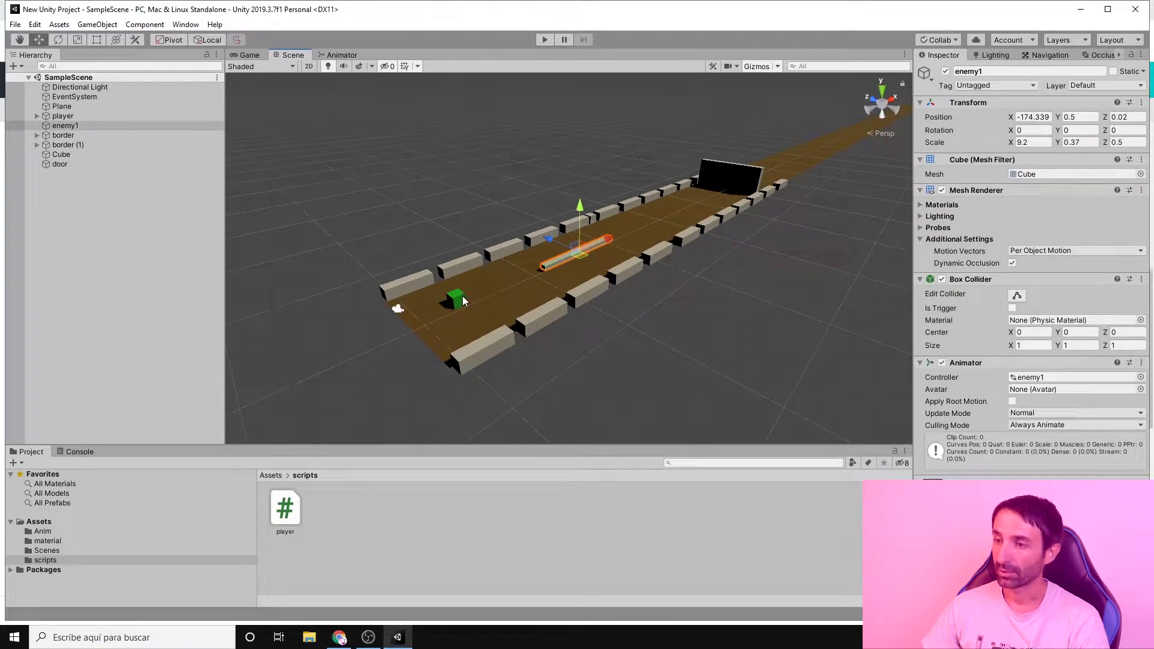
{"action": "left_click", "coordinate": [458, 299]}
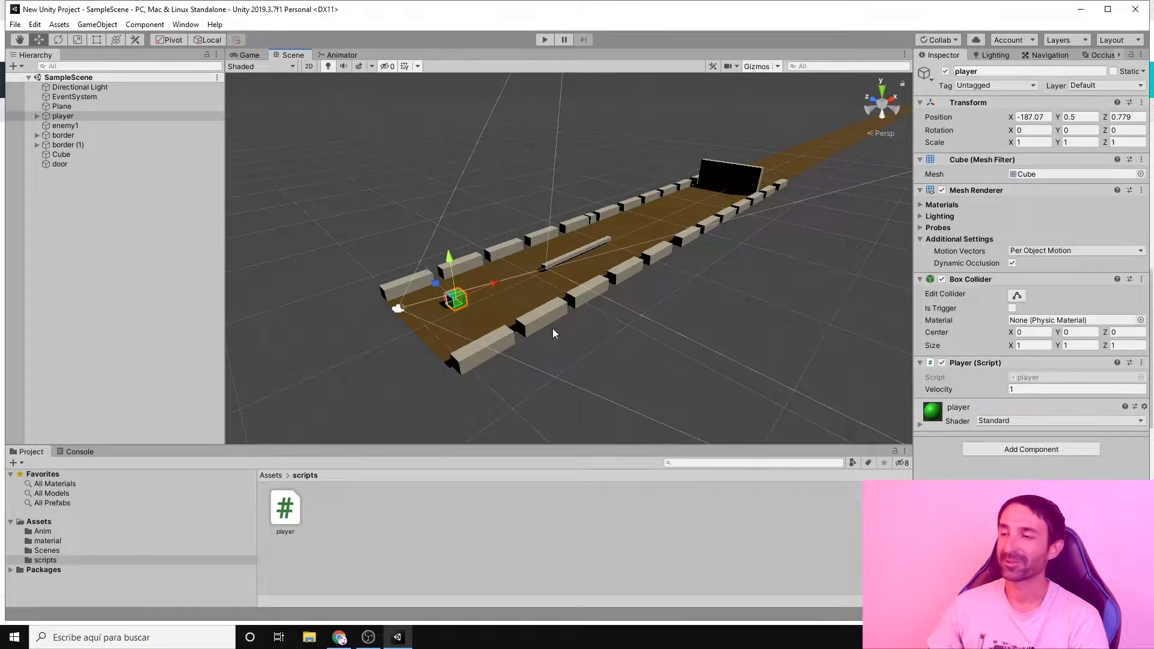
Step: Frame enemy1, then select player to show its Box Collider and Player script (Velocity 1)
{"action": "scroll", "coordinate": [456, 311], "scroll_direction": "up", "scroll_amount": 2}
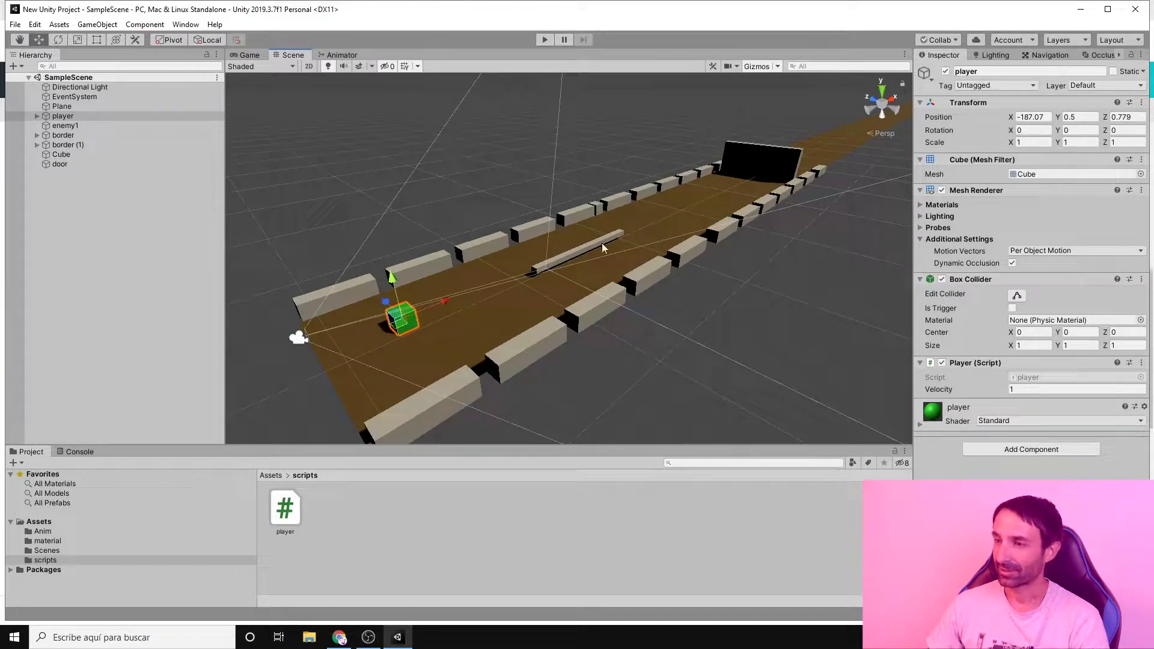
{"action": "scroll", "coordinate": [546, 286], "scroll_direction": "up", "scroll_amount": 3}
{"action": "left_click", "coordinate": [519, 274]}
{"action": "key", "text": "f"}
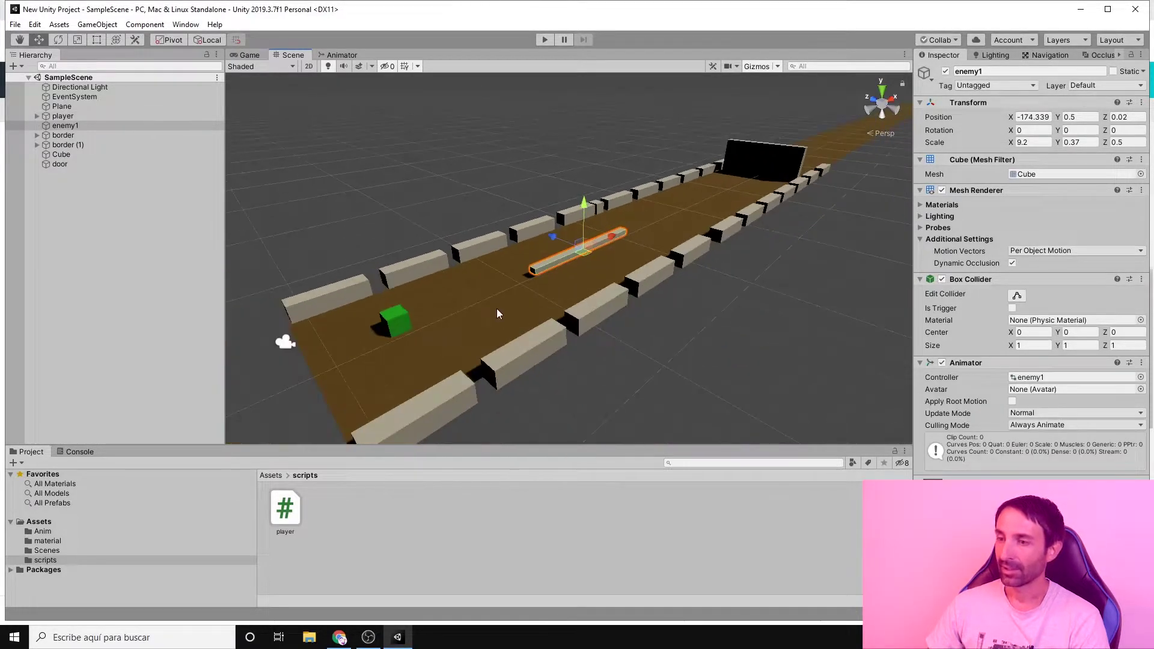
{"action": "left_click", "coordinate": [401, 325]}
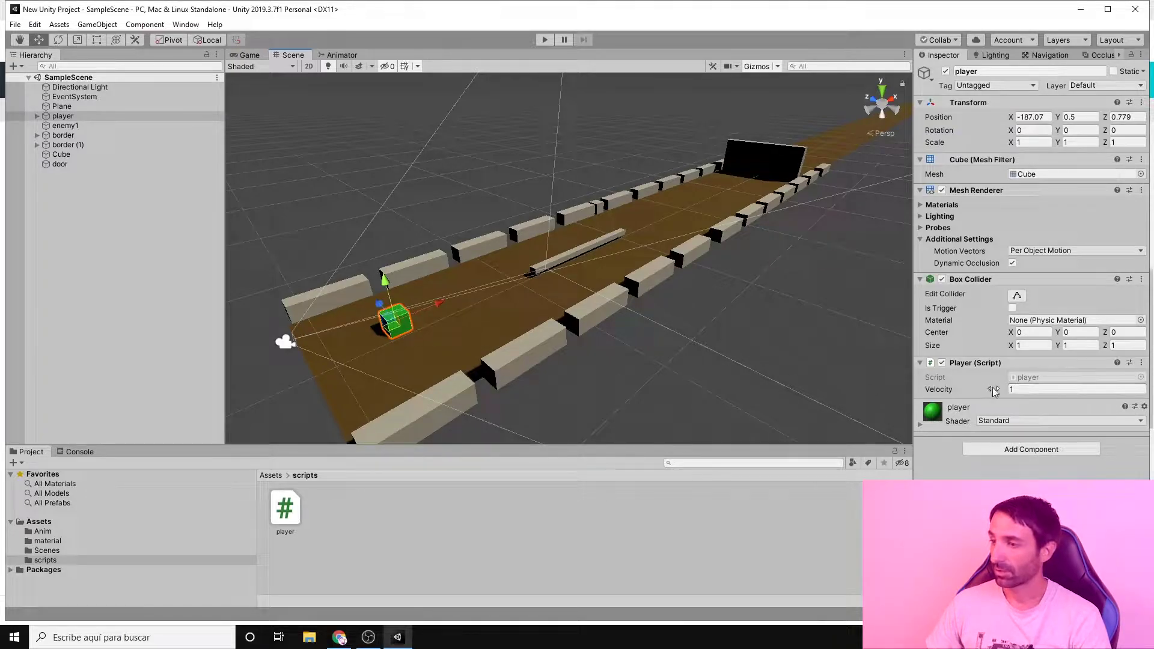
{"action": "left_click", "coordinate": [62, 117]}
{"action": "left_click", "coordinate": [402, 349]}
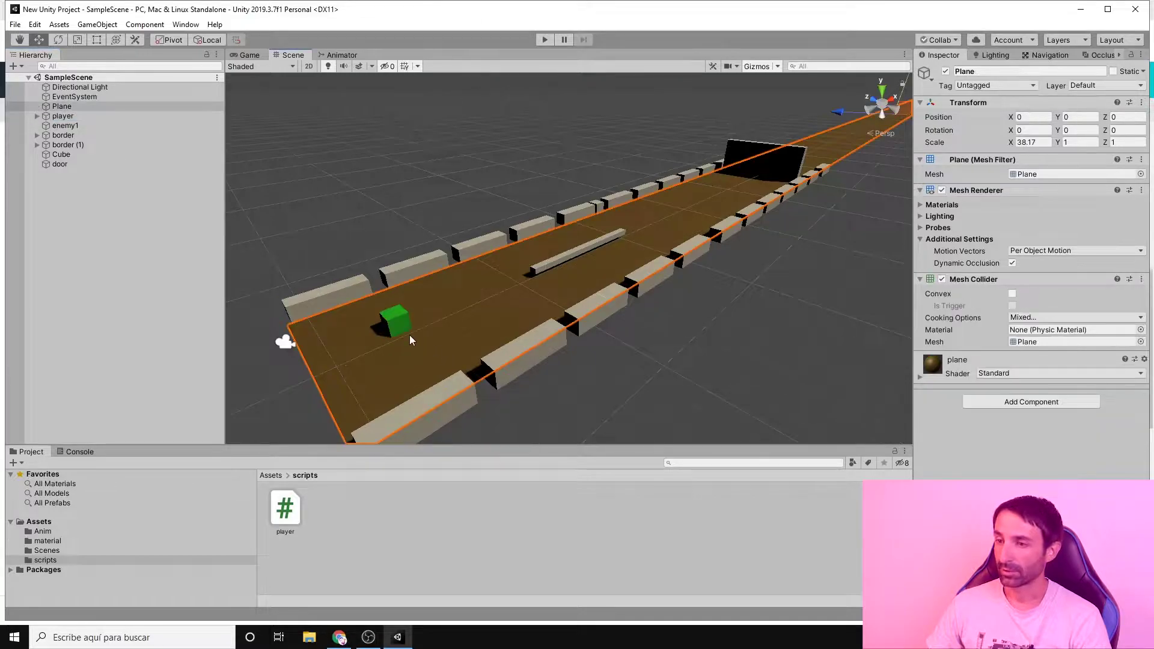
{"action": "left_click", "coordinate": [408, 332]}
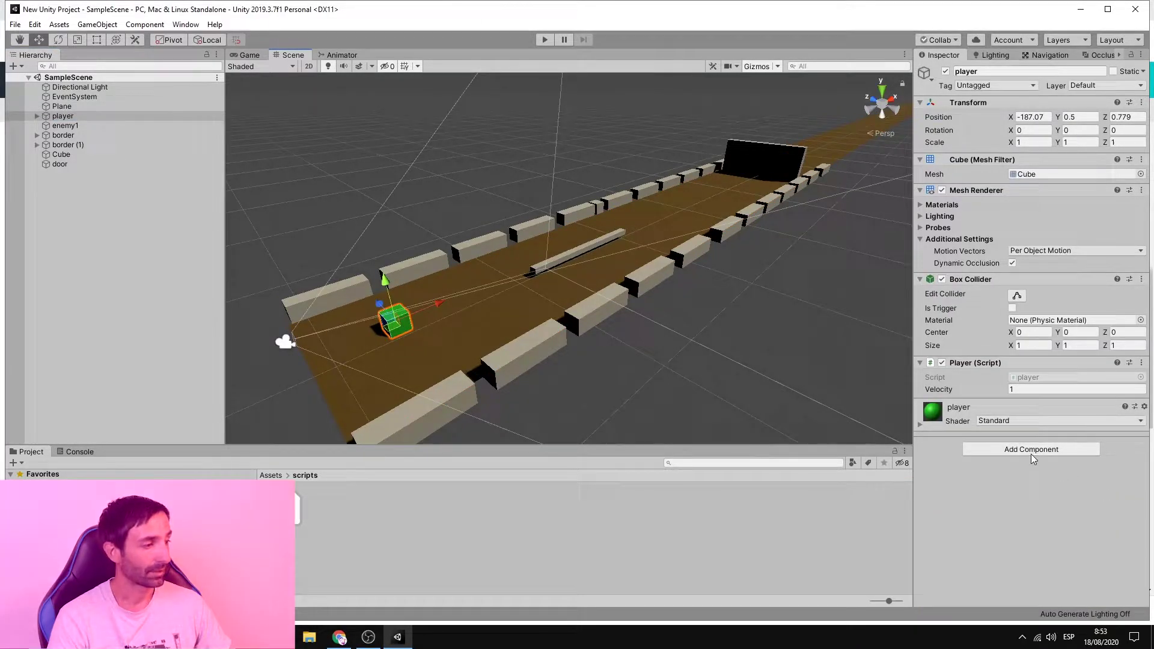
Step: Add a Rigidbody to the player cube (Mass 1, Use Gravity on), found by searching 'rig'
{"action": "left_click", "coordinate": [1031, 449]}
{"action": "type", "text": "ri"}
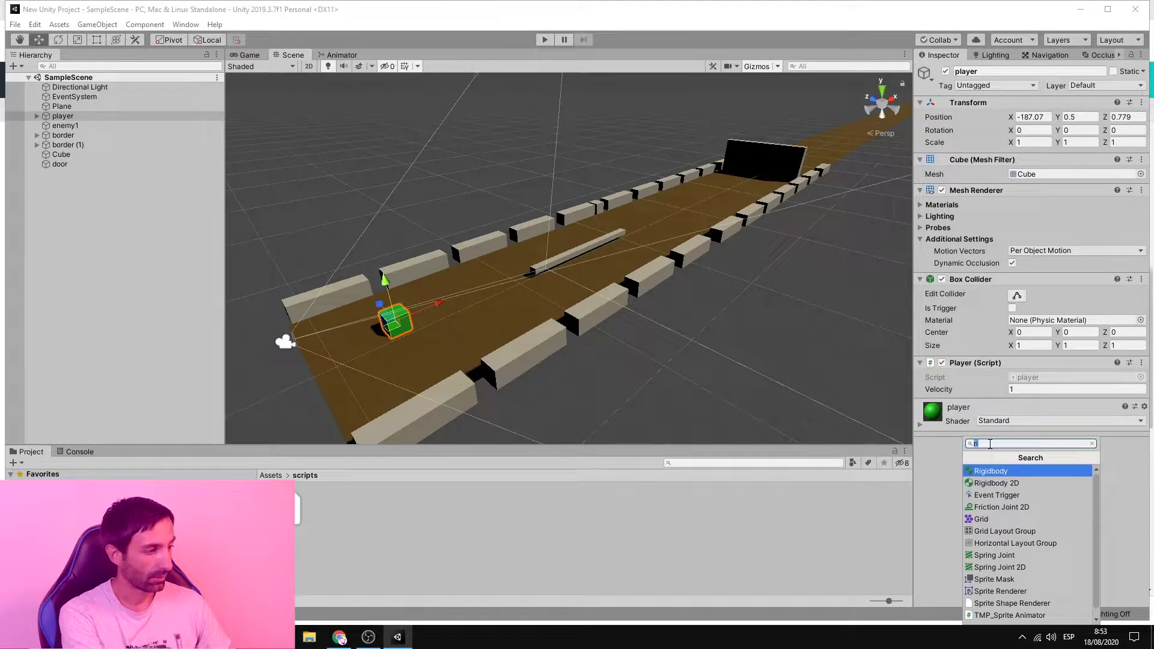
{"action": "key", "text": "BackSpace"}
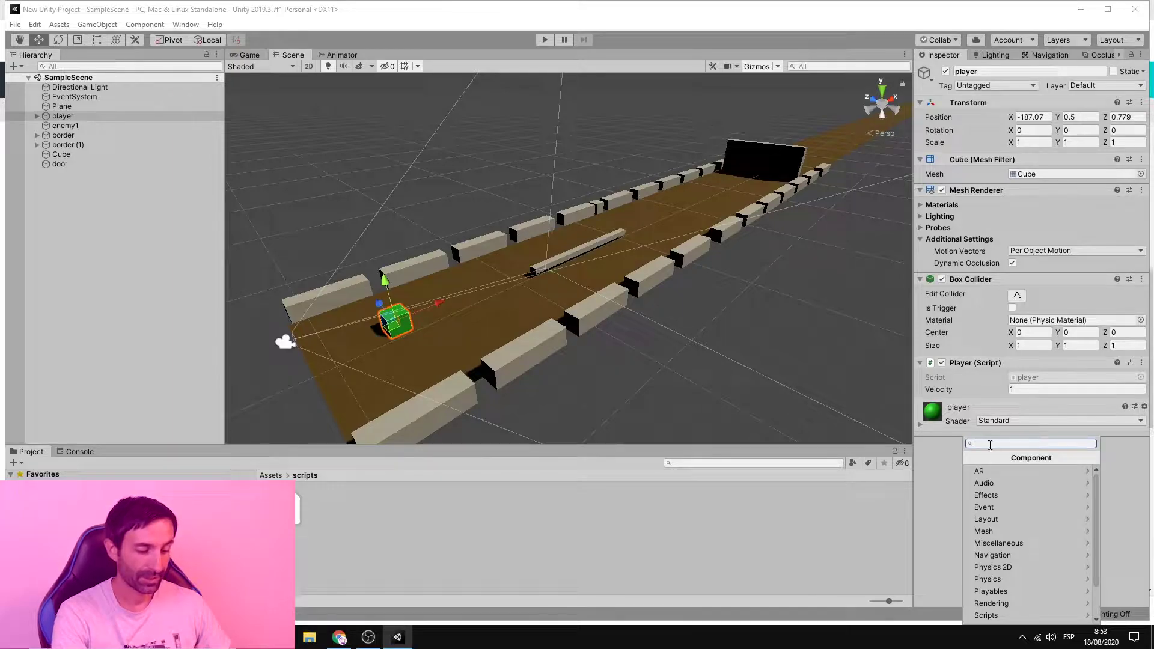
{"action": "type", "text": "rig"}
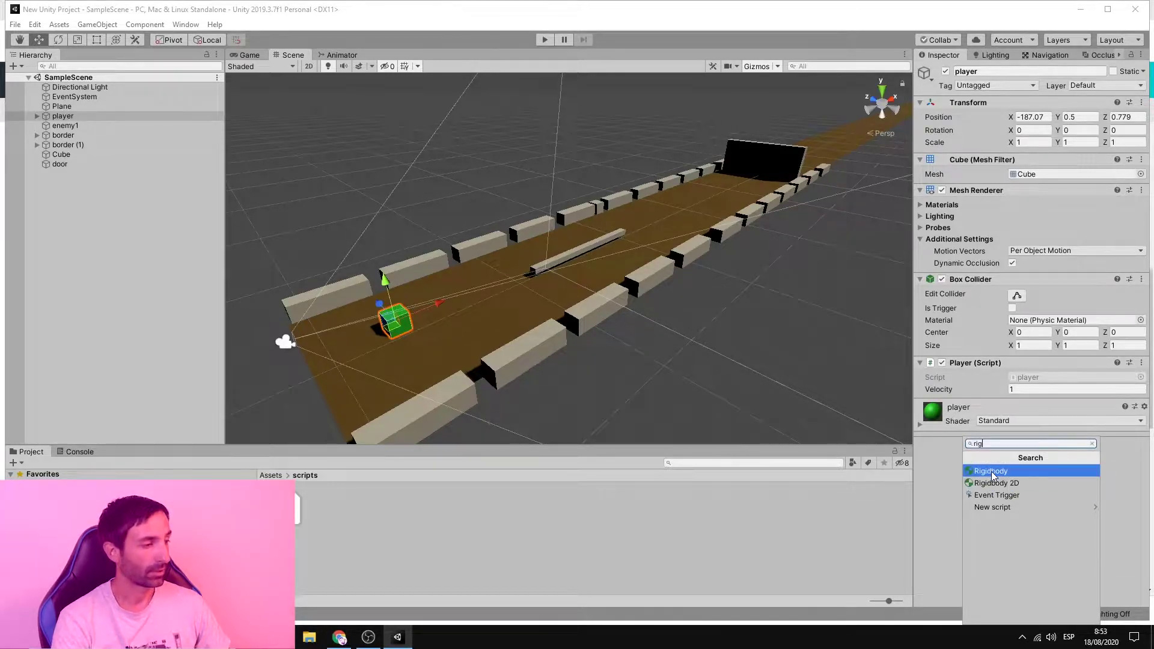
{"action": "left_click", "coordinate": [993, 474]}
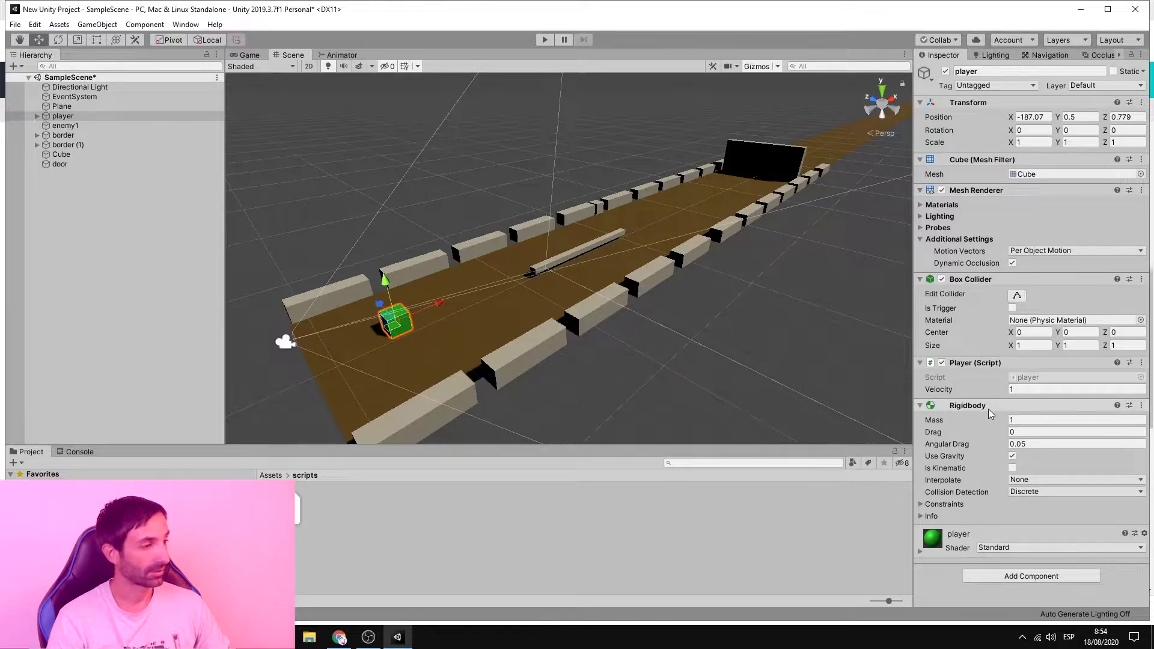
{"action": "left_click", "coordinate": [544, 42]}
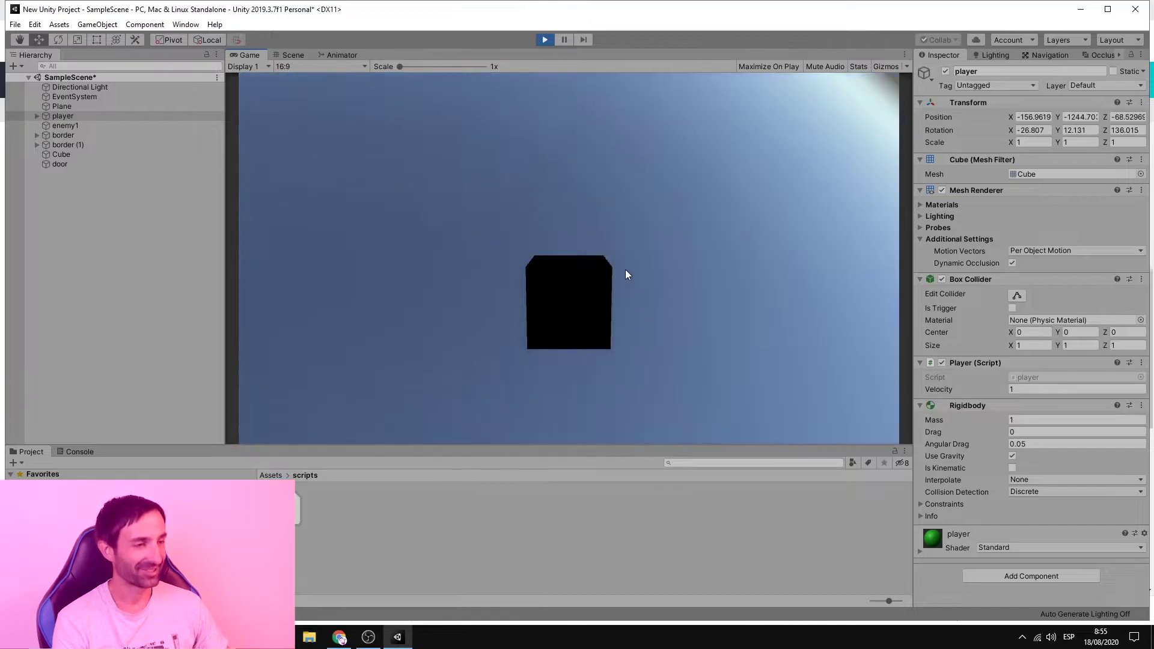
{"action": "left_click", "coordinate": [543, 39]}
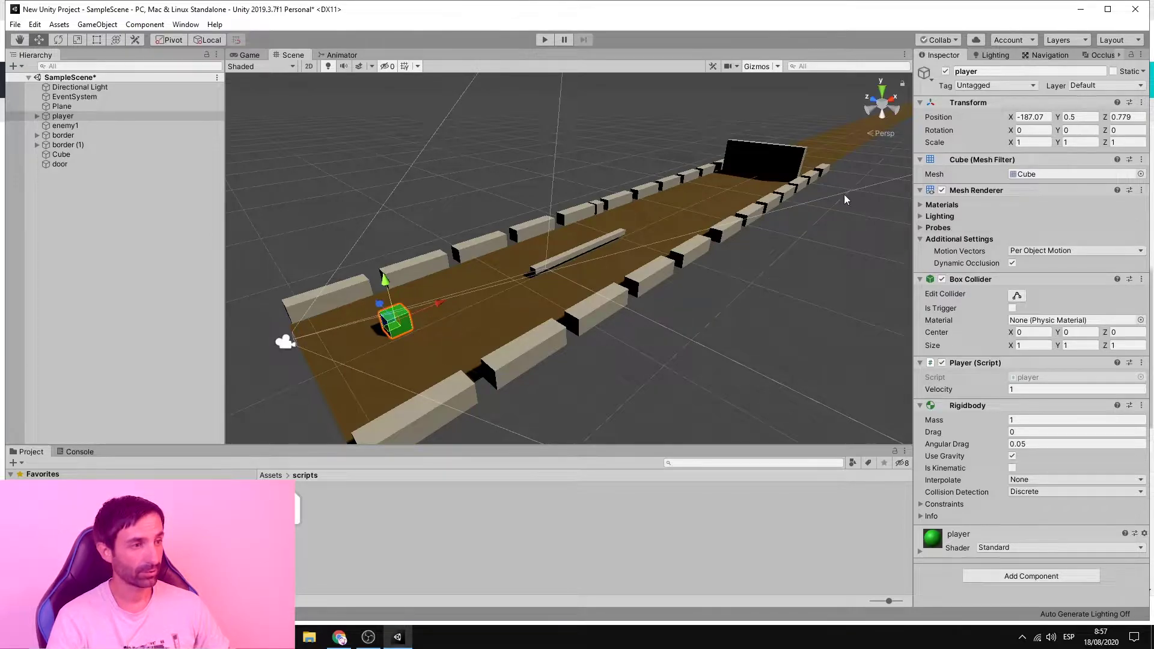
Step: Select the door to check its Cube (1) Animator controller, and list the Anim folder's assets
{"action": "left_click", "coordinate": [776, 160]}
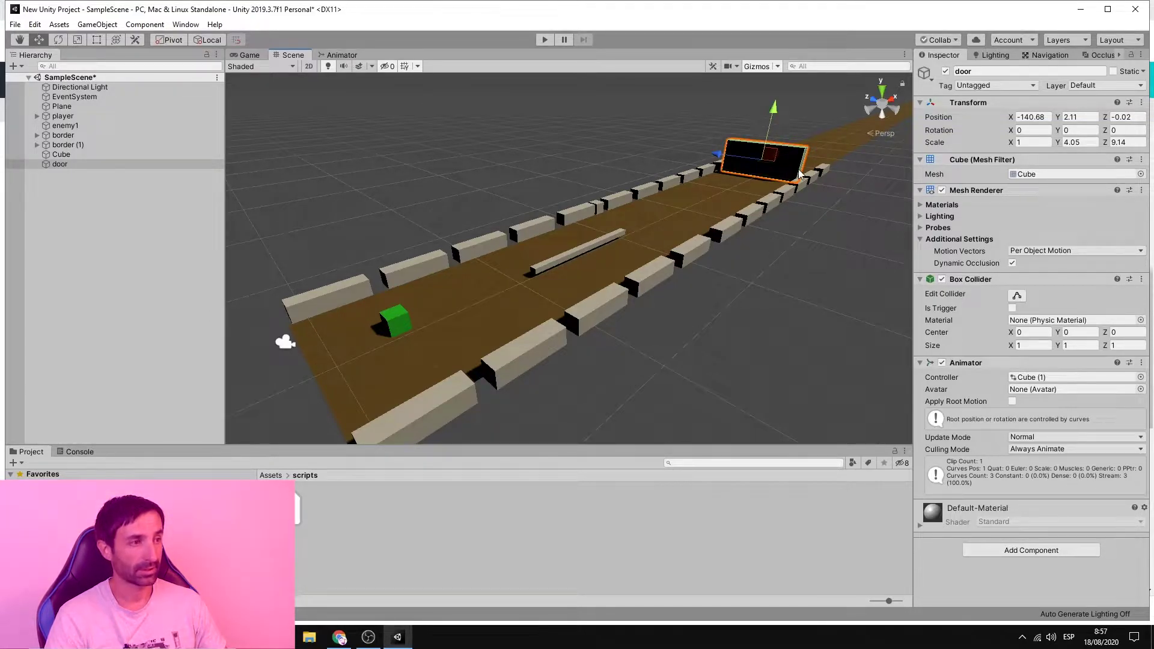
{"action": "left_click", "coordinate": [784, 161]}
{"action": "left_click", "coordinate": [785, 161]}
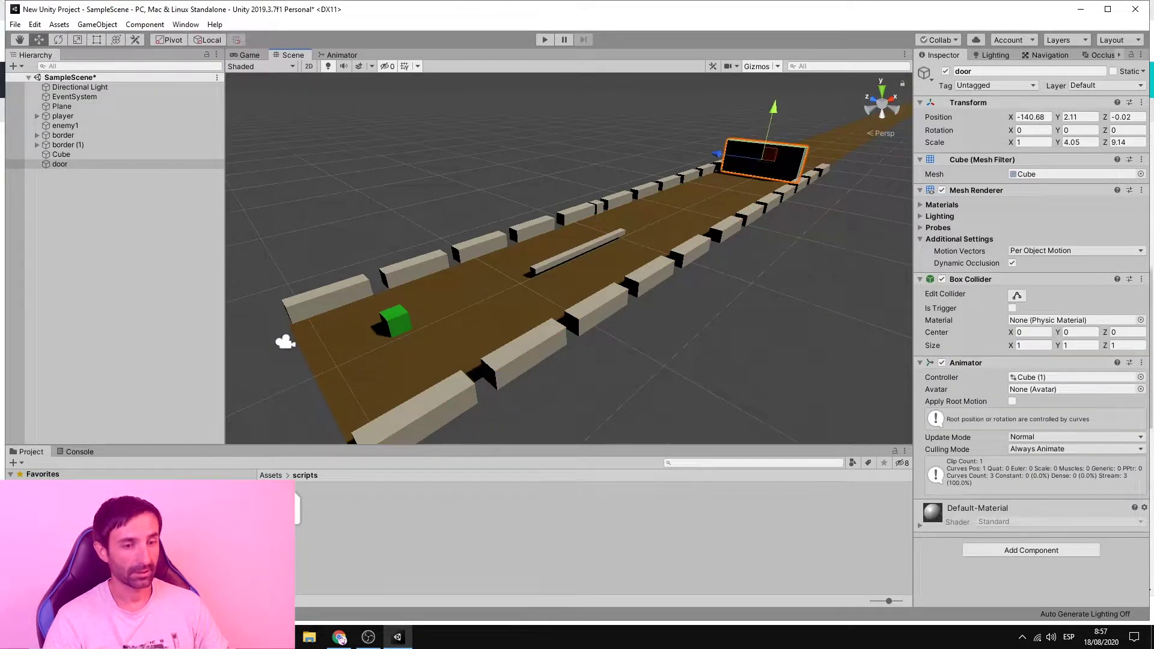
{"action": "left_click", "coordinate": [43, 531]}
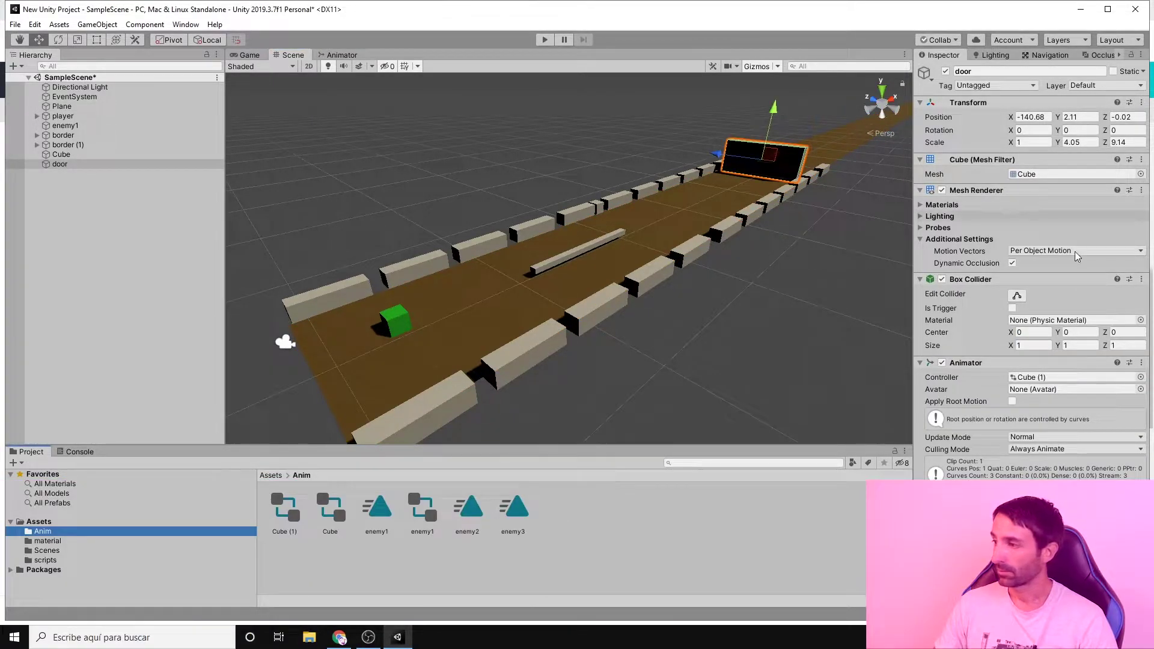
Step: Open the Cube (1) controller graph, centre the nodes and nudge Entry slightly down-right
{"action": "double_click", "coordinate": [284, 511]}
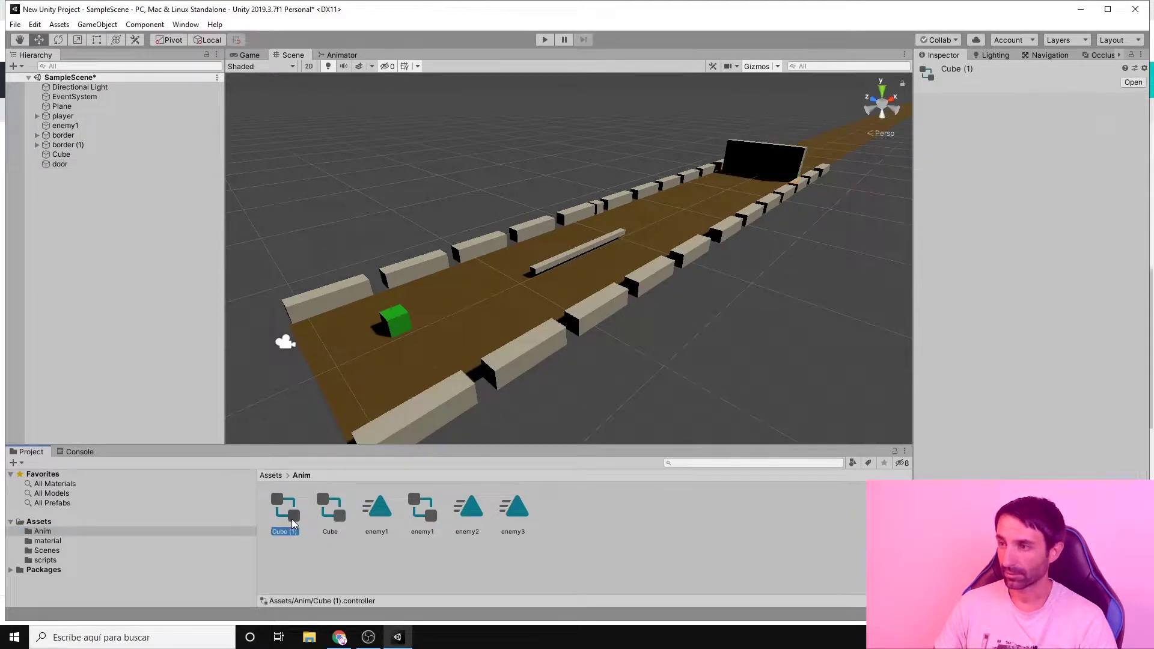
{"action": "scroll", "coordinate": [622, 246], "scroll_direction": "down", "scroll_amount": 2}
{"action": "scroll", "coordinate": [598, 250], "scroll_direction": "up", "scroll_amount": 2}
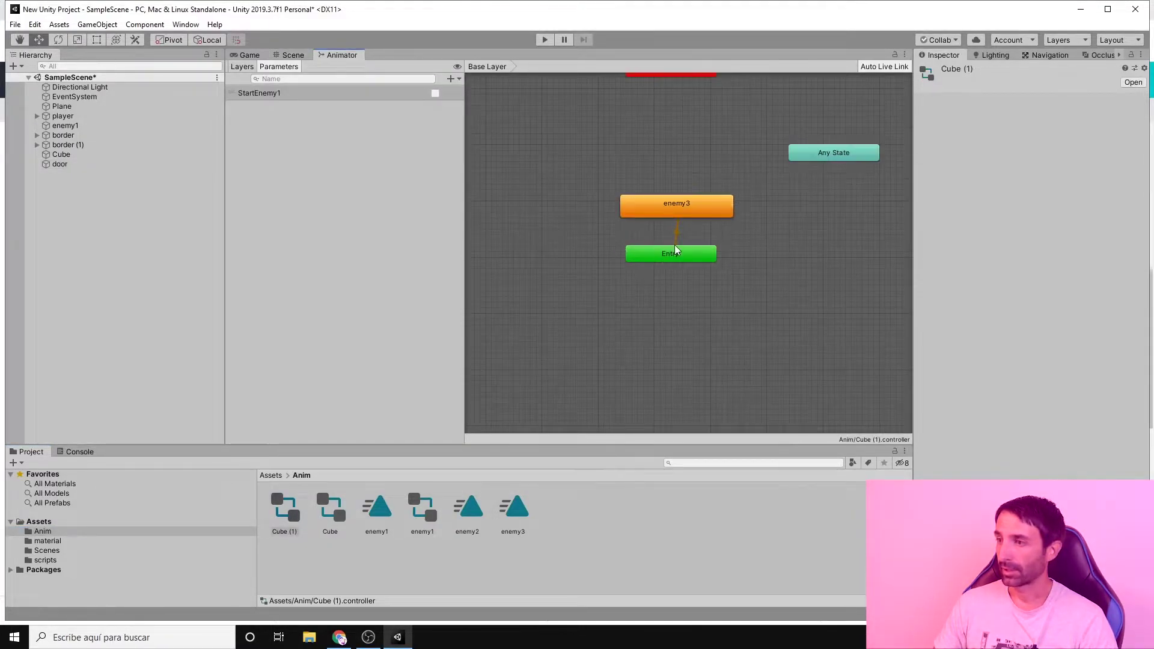
{"action": "scroll", "coordinate": [674, 247], "scroll_direction": "up", "scroll_amount": 1}
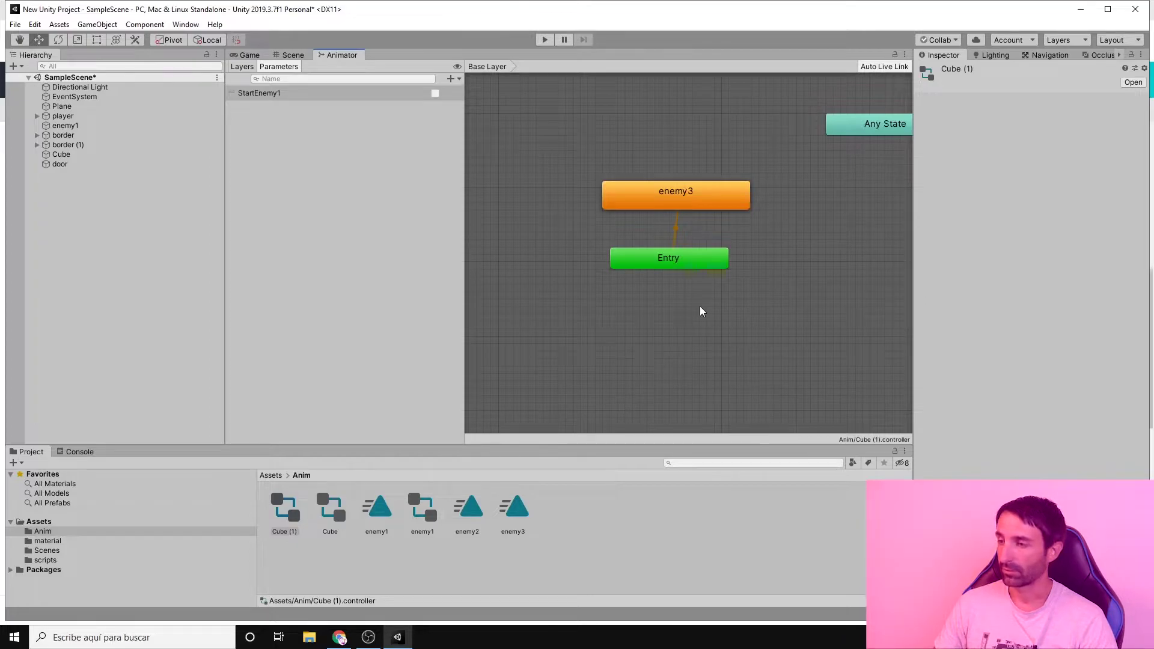
{"action": "scroll", "coordinate": [653, 270], "scroll_direction": "down", "scroll_amount": 3}
{"action": "scroll", "coordinate": [703, 260], "scroll_direction": "up", "scroll_amount": 3}
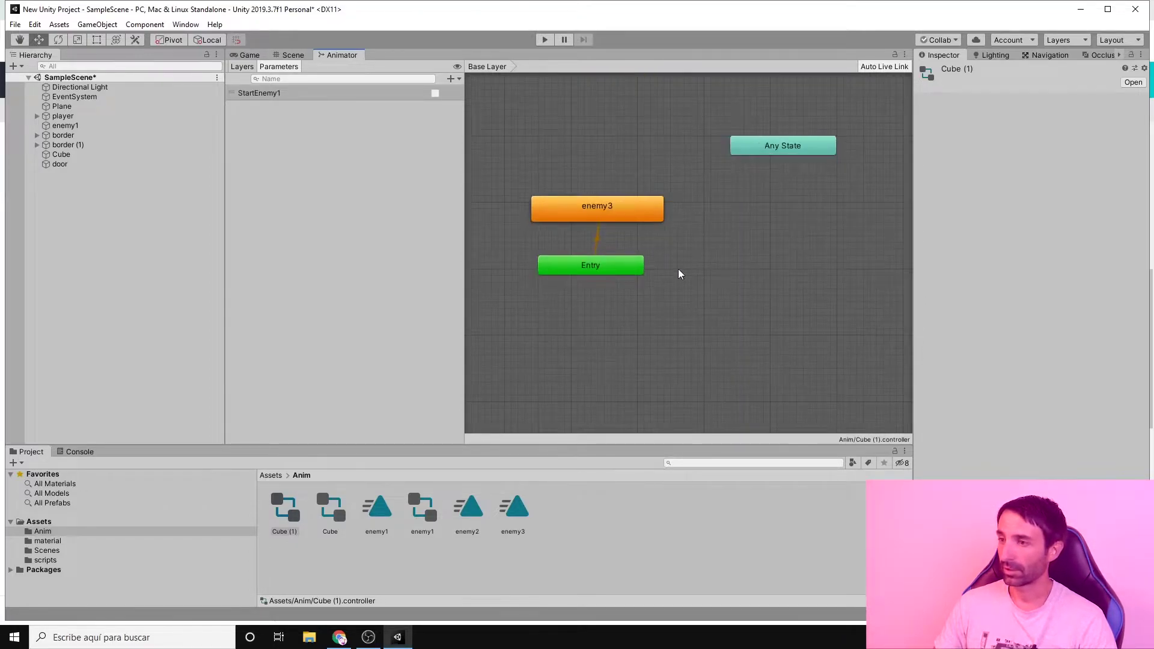
{"action": "mouse_move", "coordinate": [678, 269]}
{"action": "middle_mouse_down"}
{"action": "mouse_move", "coordinate": [675, 293]}
{"action": "mouse_move", "coordinate": [697, 302]}
{"action": "middle_mouse_up"}
{"action": "left_click", "coordinate": [651, 219]}
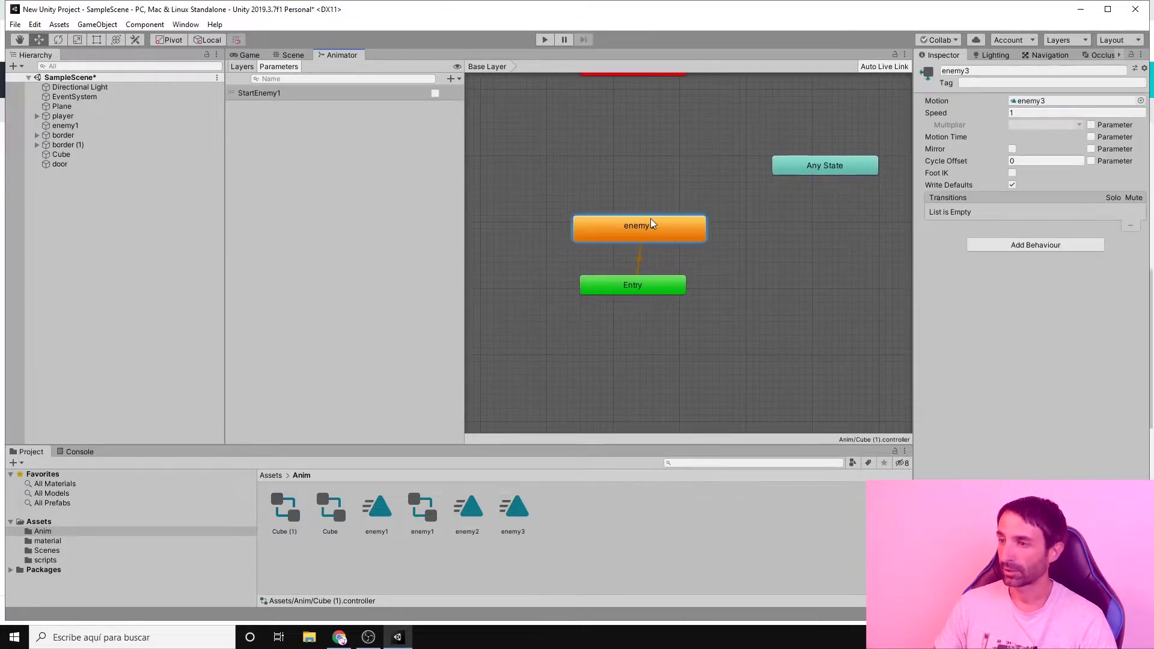
{"action": "left_click", "coordinate": [655, 293]}
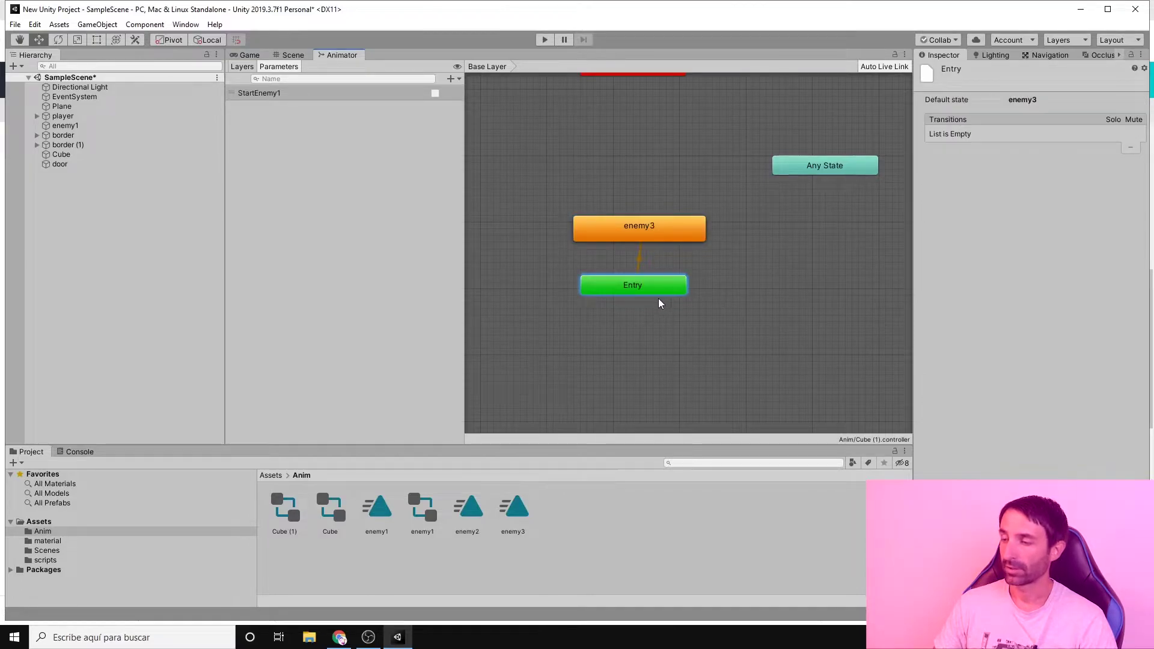
{"action": "left_click_drag", "start_coordinate": [655, 292], "coordinate": [663, 303]}
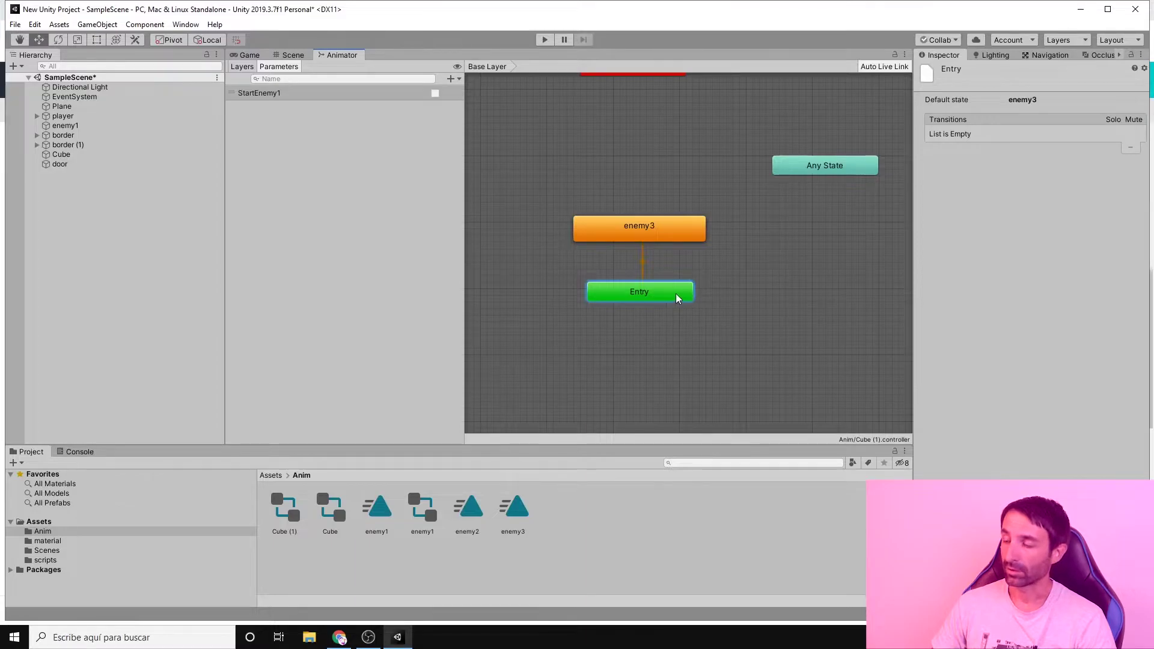
{"action": "left_click", "coordinate": [652, 236]}
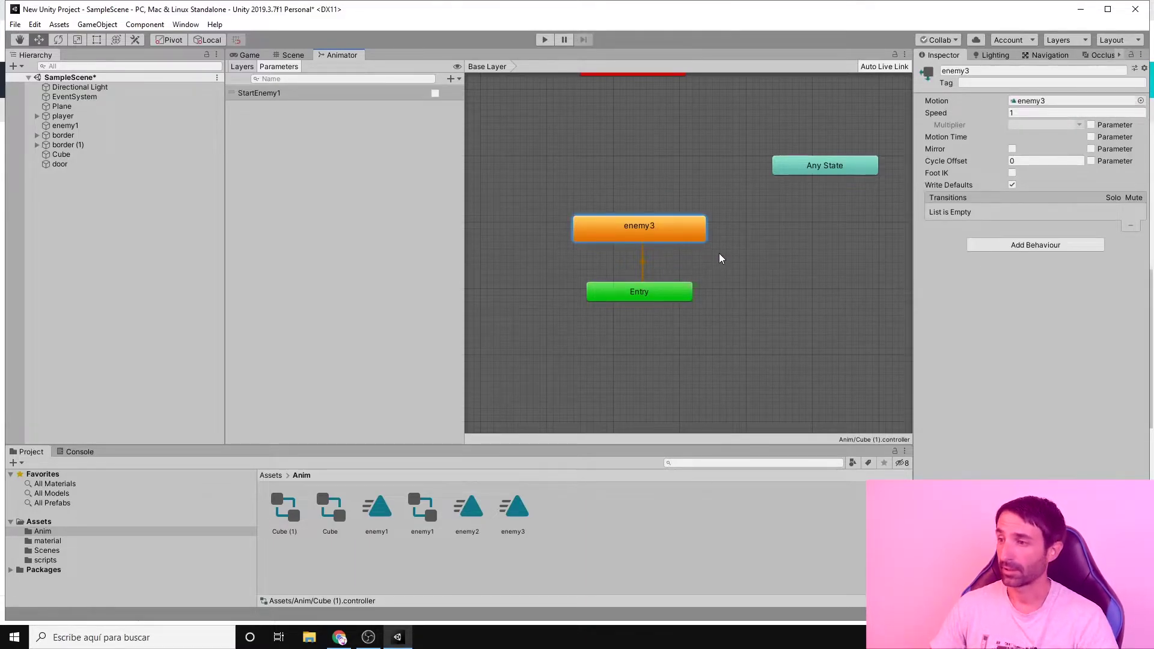
Step: Move enemy3 and Any State higher and create a new empty state in the graph
{"action": "left_click_drag", "start_coordinate": [667, 230], "coordinate": [674, 184]}
{"action": "left_click_drag", "start_coordinate": [808, 168], "coordinate": [802, 102]}
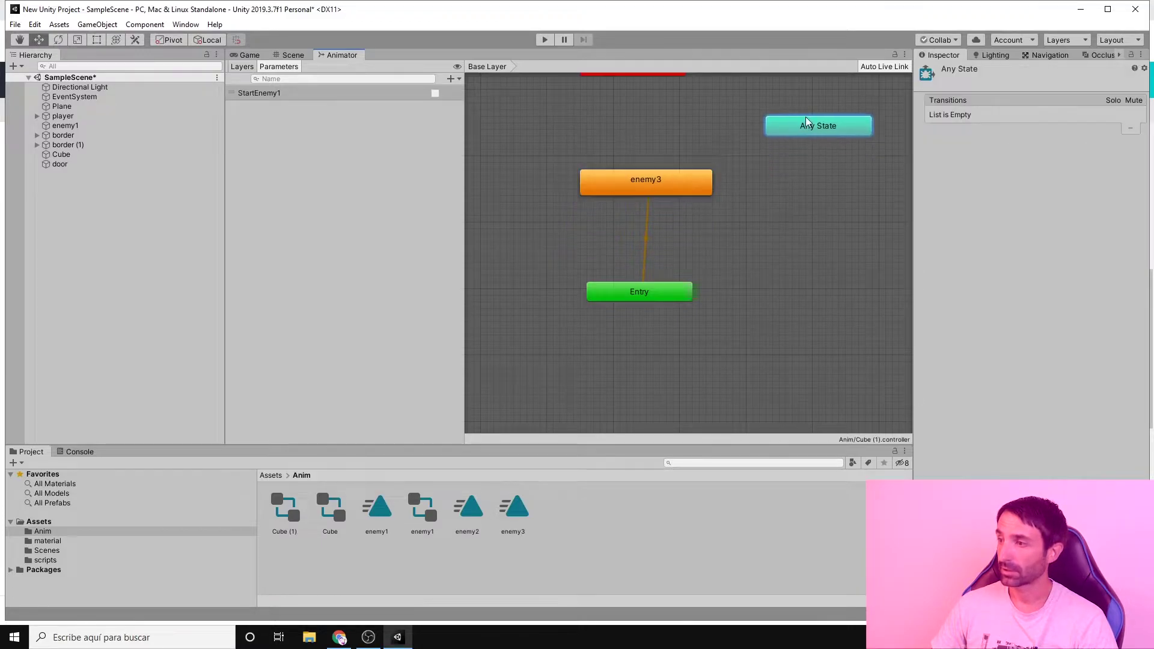
{"action": "right_click", "coordinate": [779, 245]}
{"action": "right_click", "coordinate": [724, 243]}
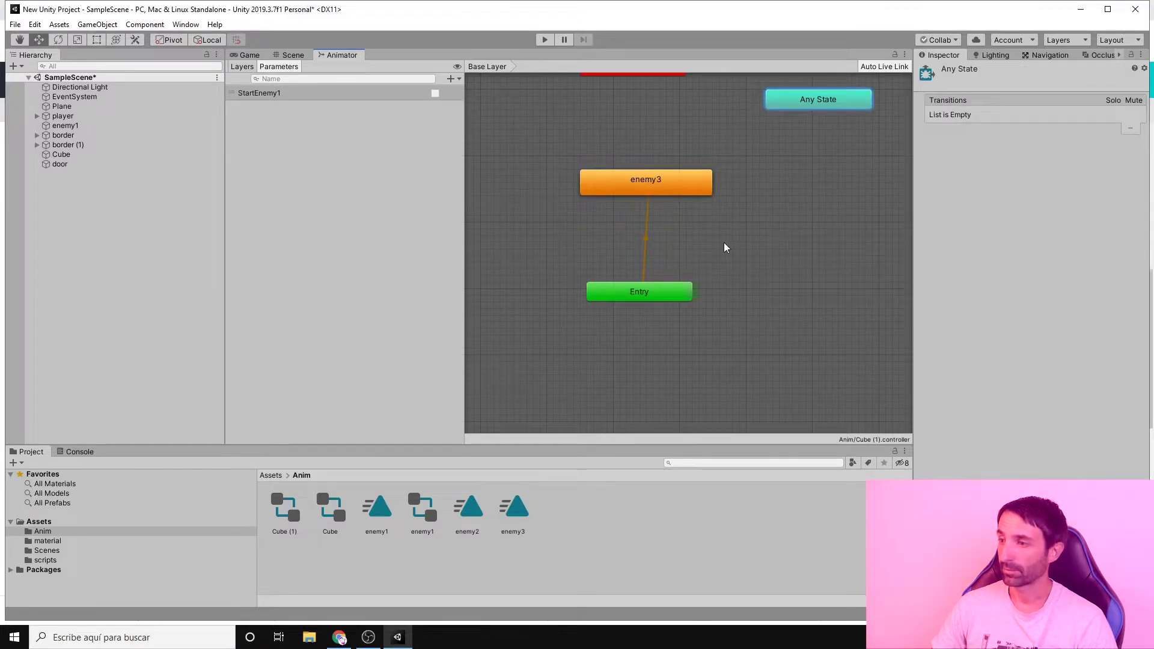
{"action": "right_click", "coordinate": [724, 243]}
{"action": "mouse_move", "coordinate": [772, 254]}
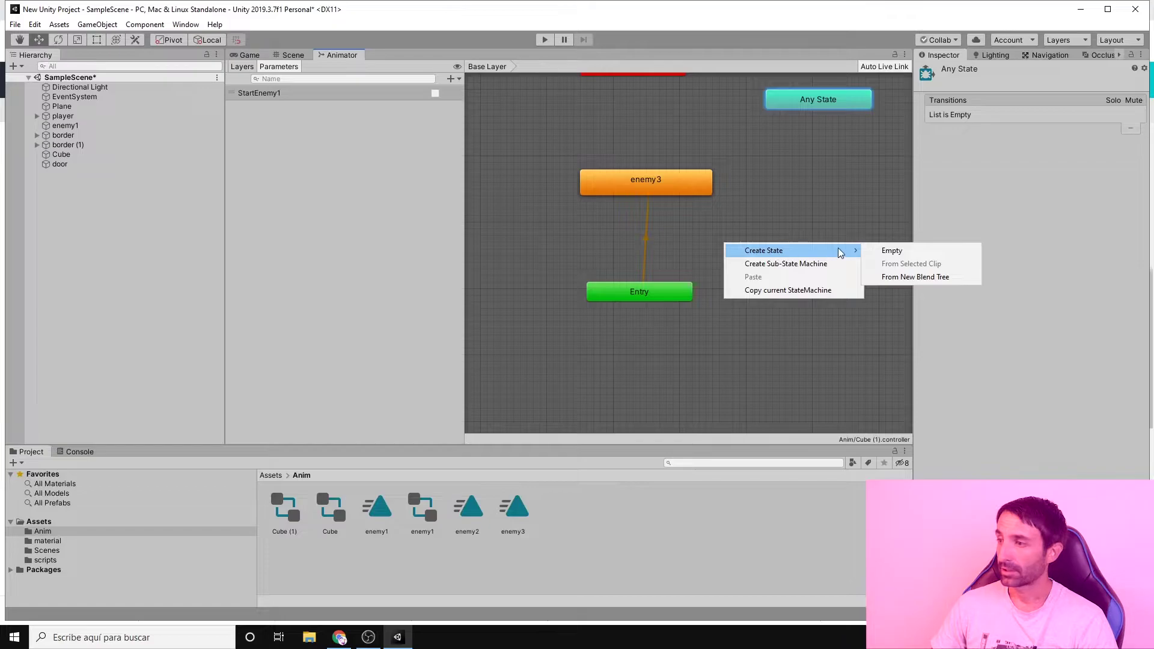
{"action": "left_click", "coordinate": [889, 250]}
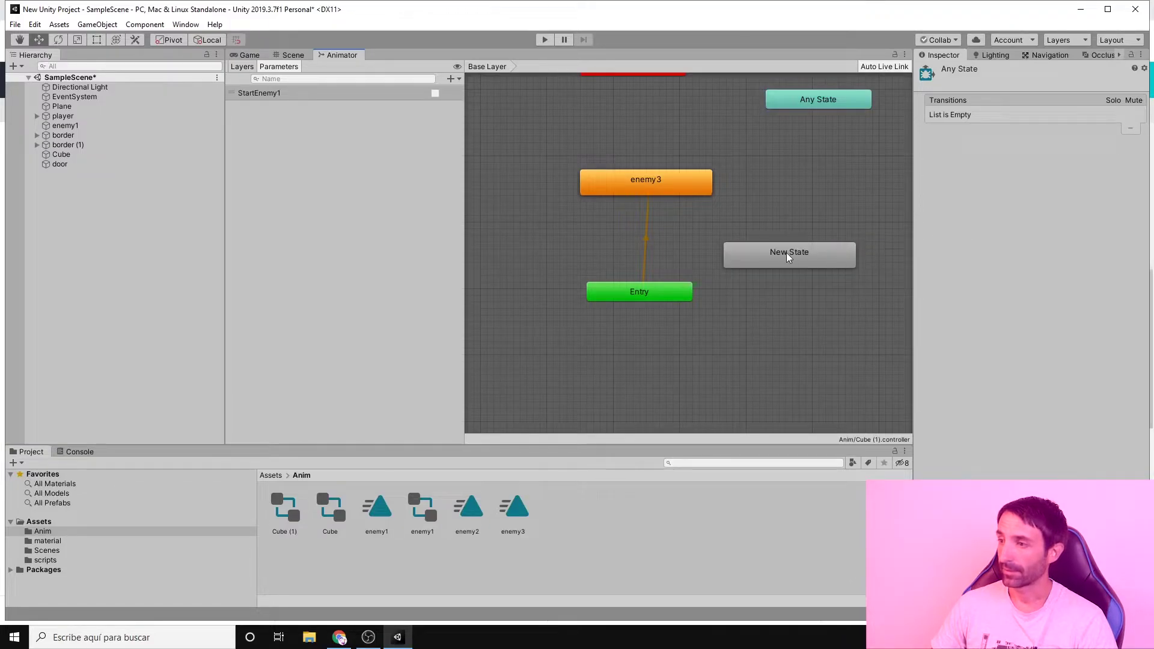
{"action": "left_click_drag", "start_coordinate": [786, 252], "coordinate": [762, 251]}
Step: Rename the new state 'wait', place it between enemy3 and Entry, with Entry below it
{"action": "left_click", "coordinate": [986, 72]}
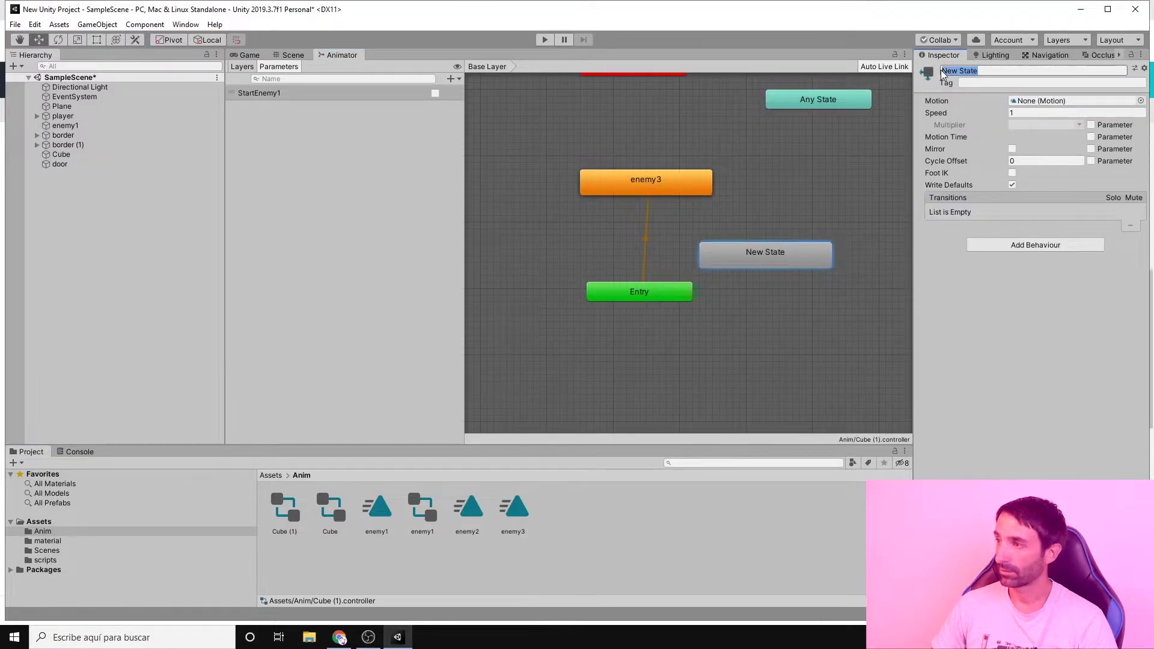
{"action": "type", "text": "wait"}
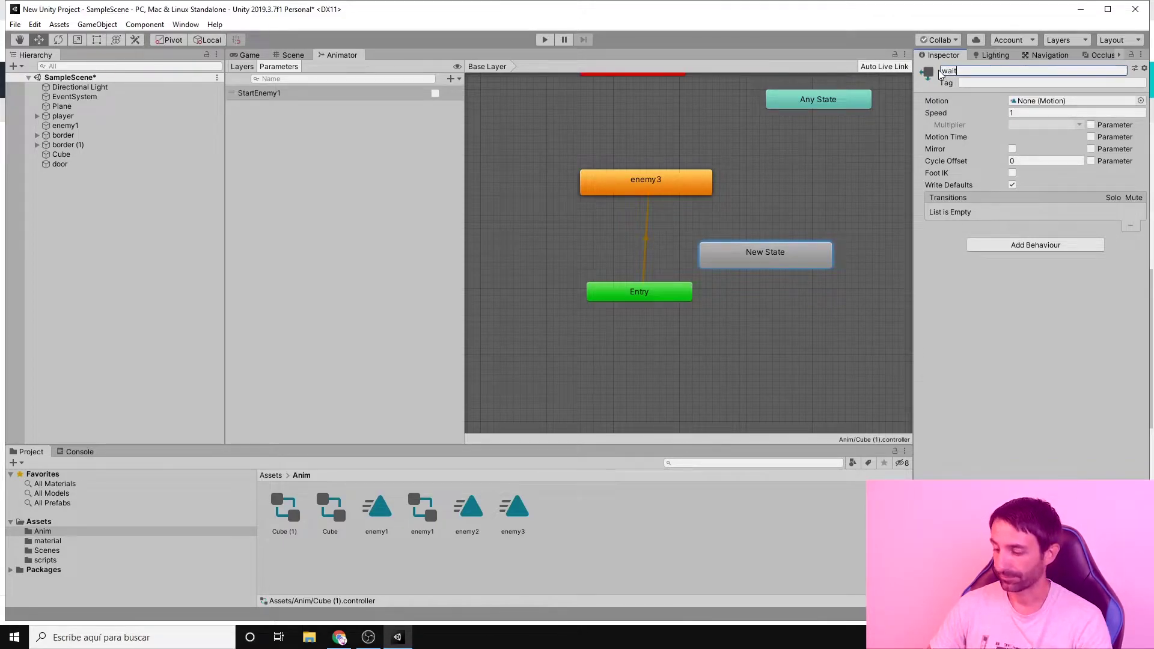
{"action": "key", "text": "Return"}
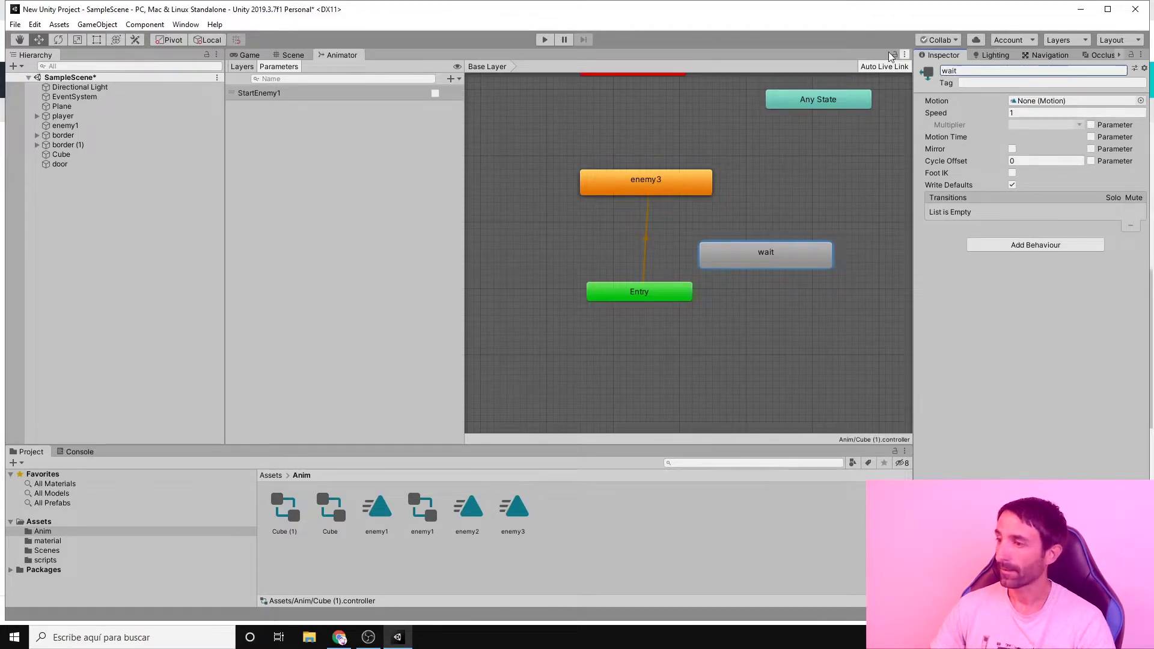
{"action": "left_click_drag", "start_coordinate": [783, 246], "coordinate": [657, 233]}
{"action": "left_click_drag", "start_coordinate": [650, 299], "coordinate": [658, 332]}
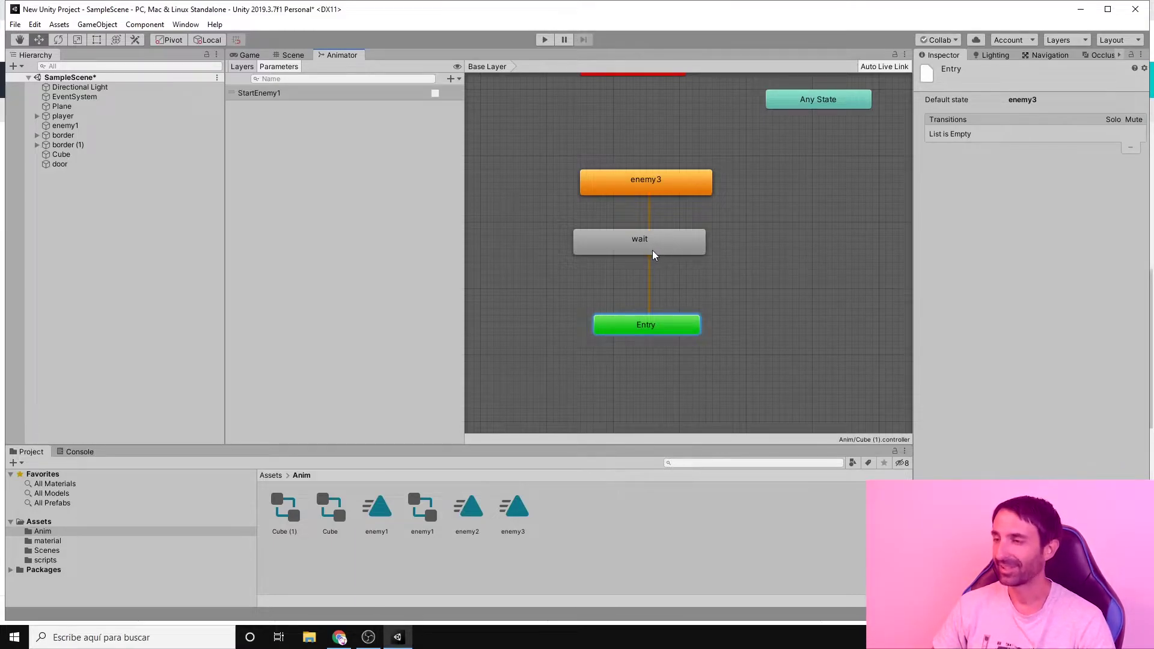
{"action": "right_click", "coordinate": [674, 326]}
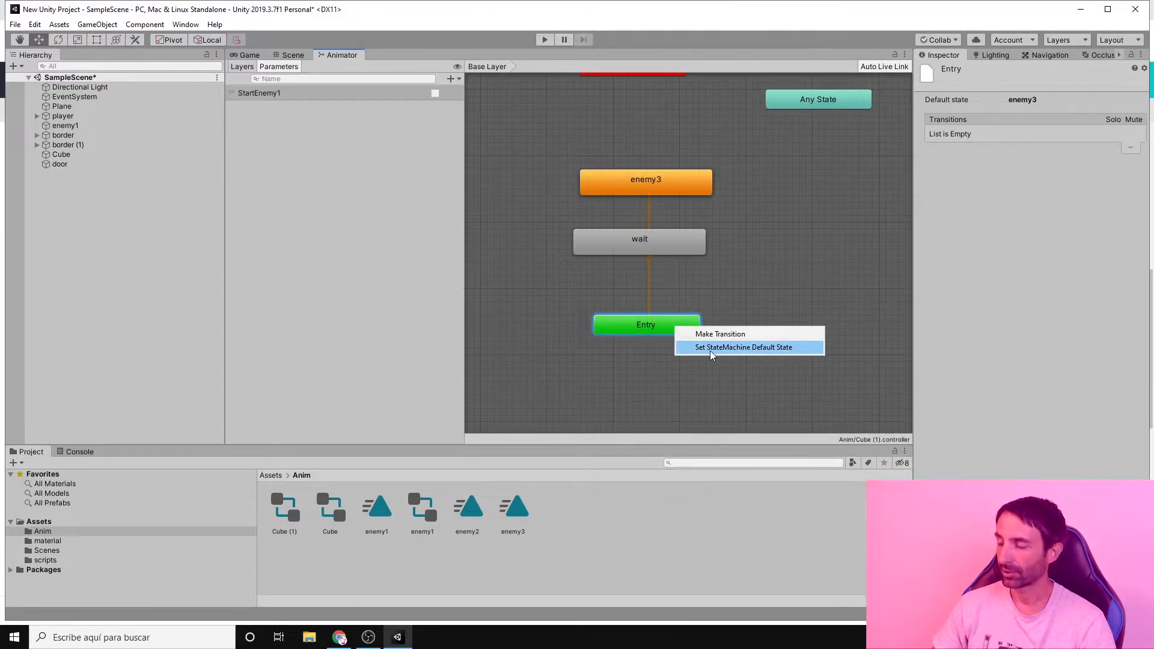
Step: Make wait the default state, move Entry up beneath it, and start Play mode
{"action": "left_click", "coordinate": [759, 348]}
{"action": "left_click", "coordinate": [617, 244]}
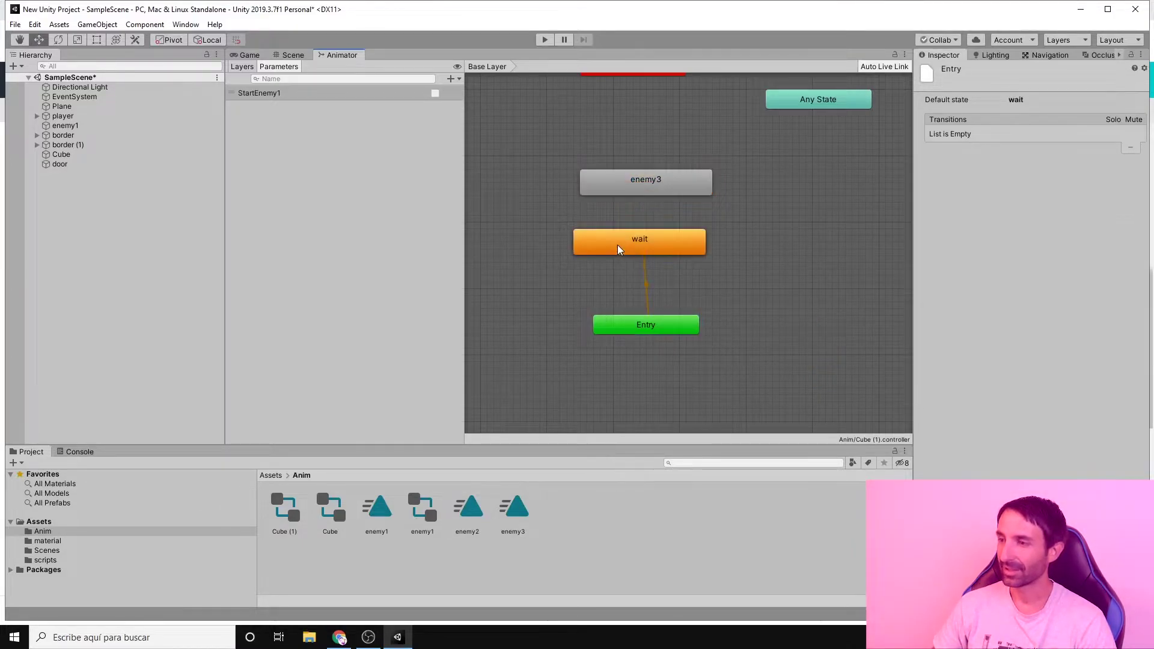
{"action": "left_click_drag", "start_coordinate": [697, 332], "coordinate": [672, 319]}
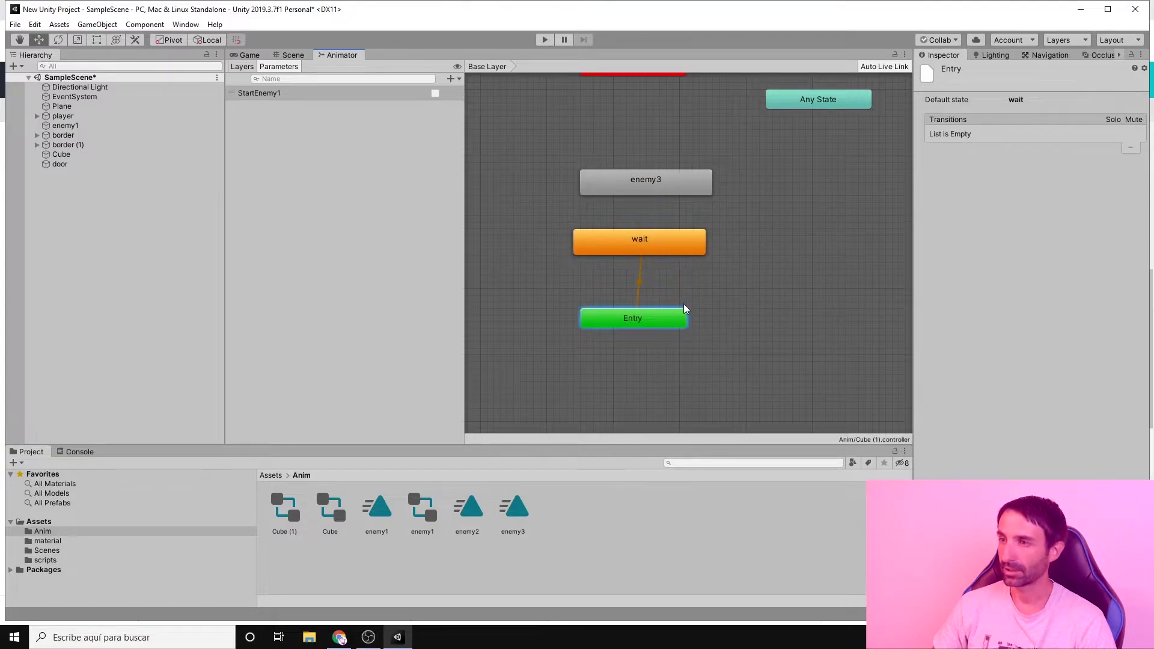
{"action": "left_click", "coordinate": [544, 38]}
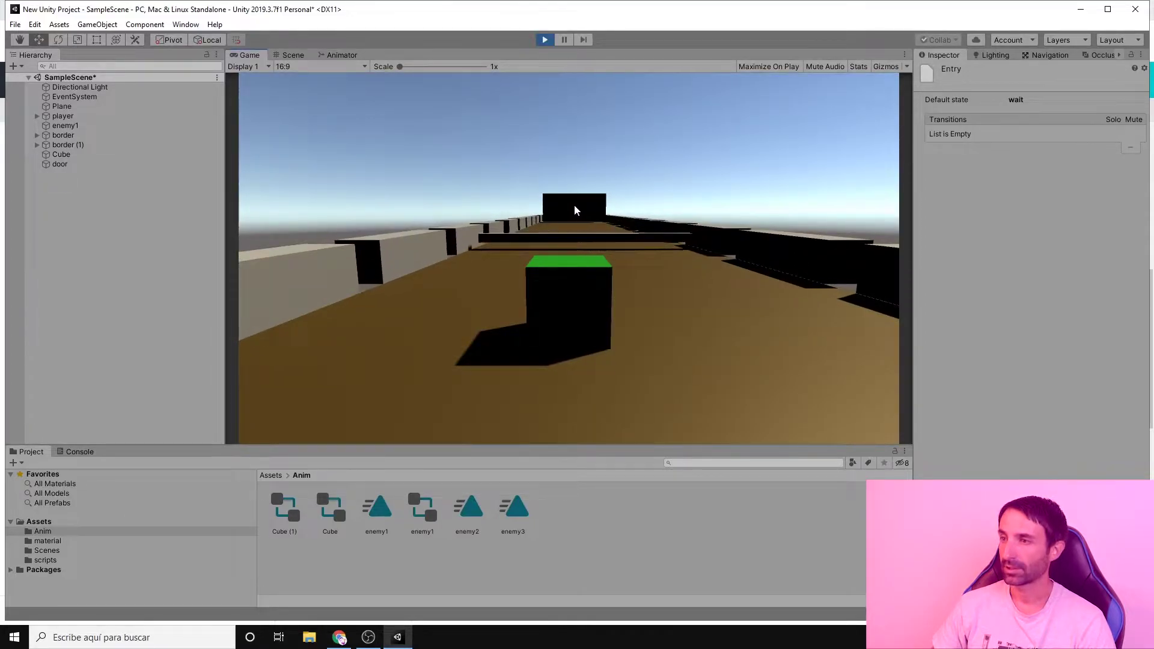
Step: Stop the test run, return to the Scene view, and select the green player cube
{"action": "left_click", "coordinate": [544, 40]}
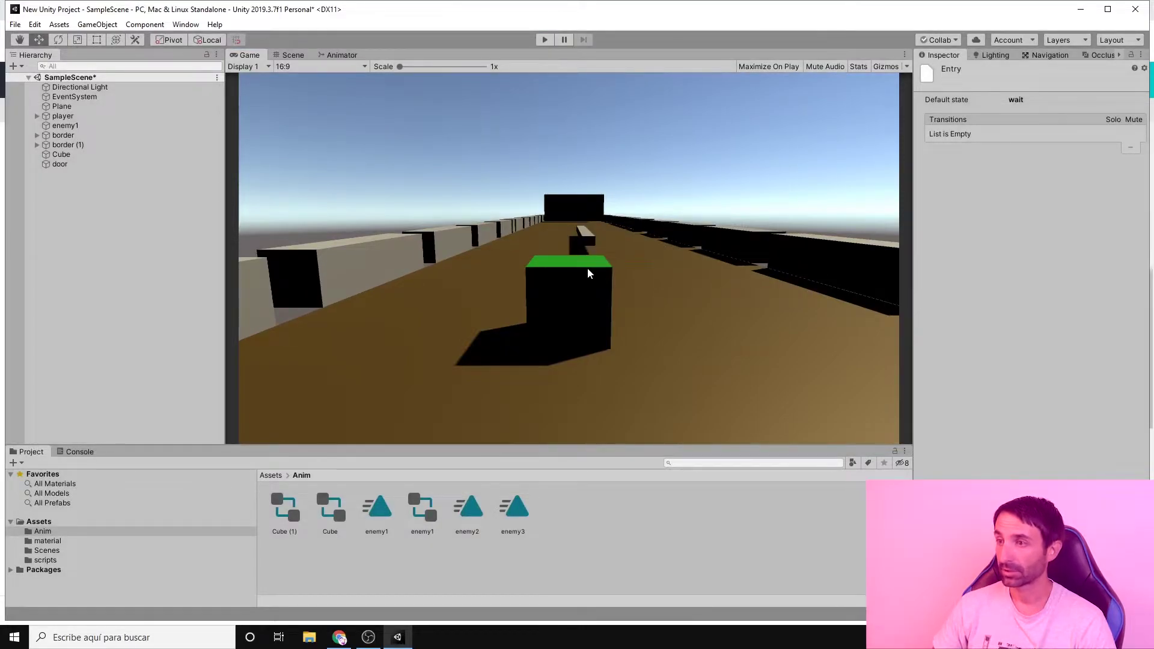
{"action": "left_click", "coordinate": [297, 52]}
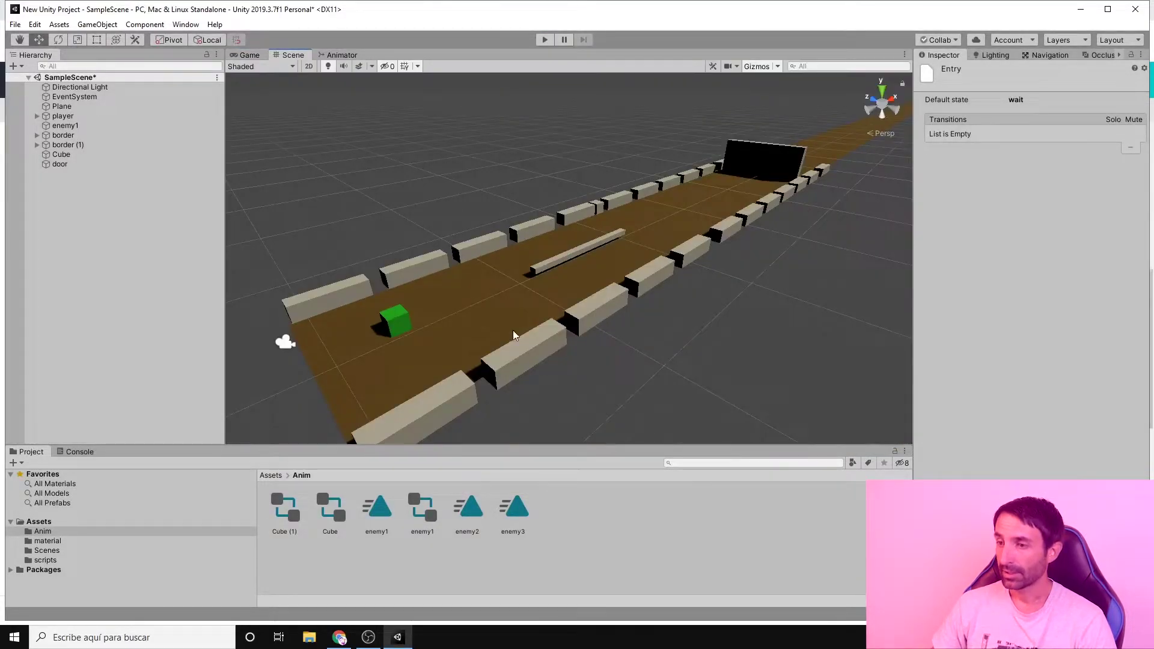
{"action": "left_click", "coordinate": [404, 323]}
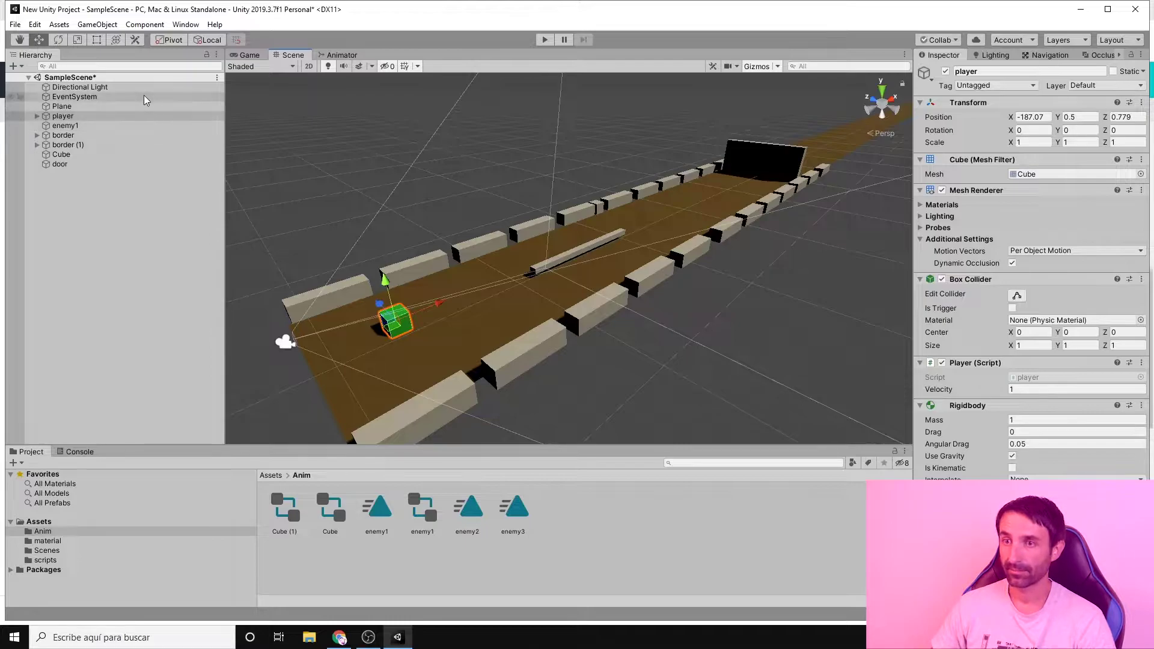
Step: Save the scene, add a new 3D Cube (Cube (1)) and reset its Transform to 0, 0, 0
{"action": "key", "text": "ctrl+s"}
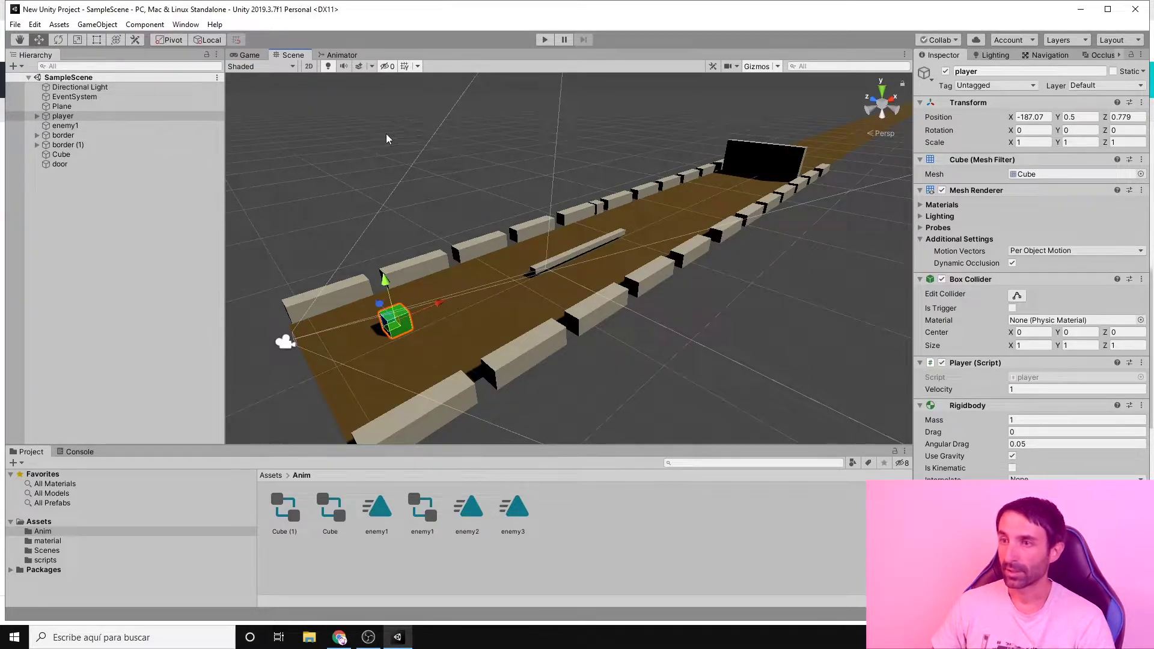
{"action": "left_click", "coordinate": [98, 24]}
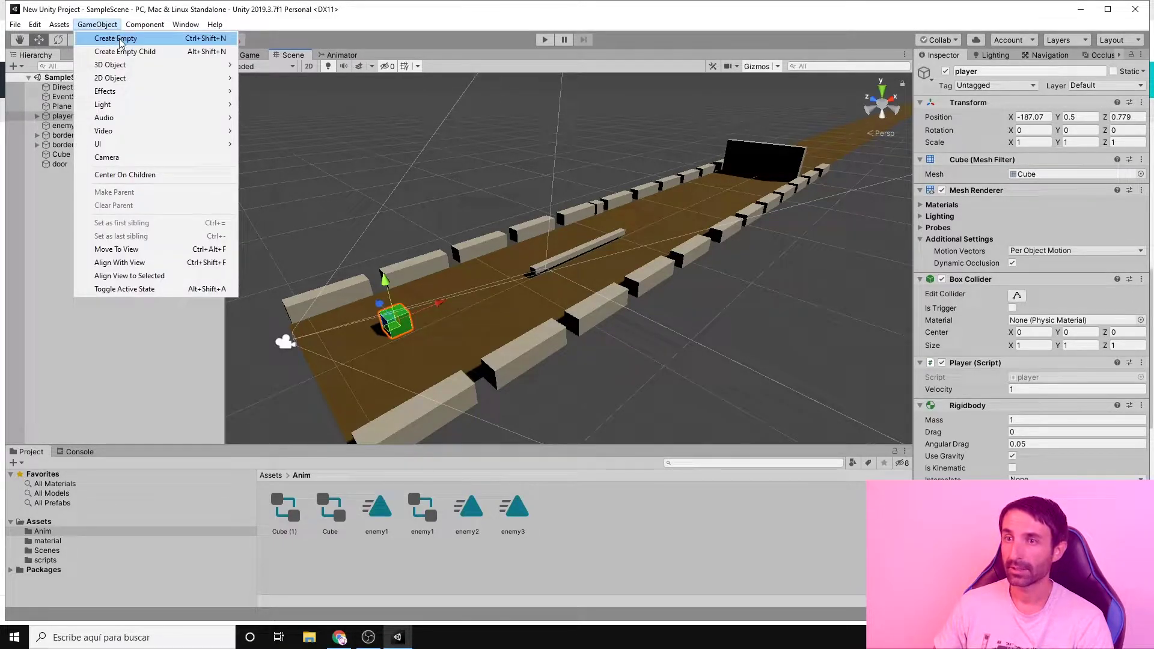
{"action": "mouse_move", "coordinate": [153, 69]}
{"action": "left_click", "coordinate": [279, 65]}
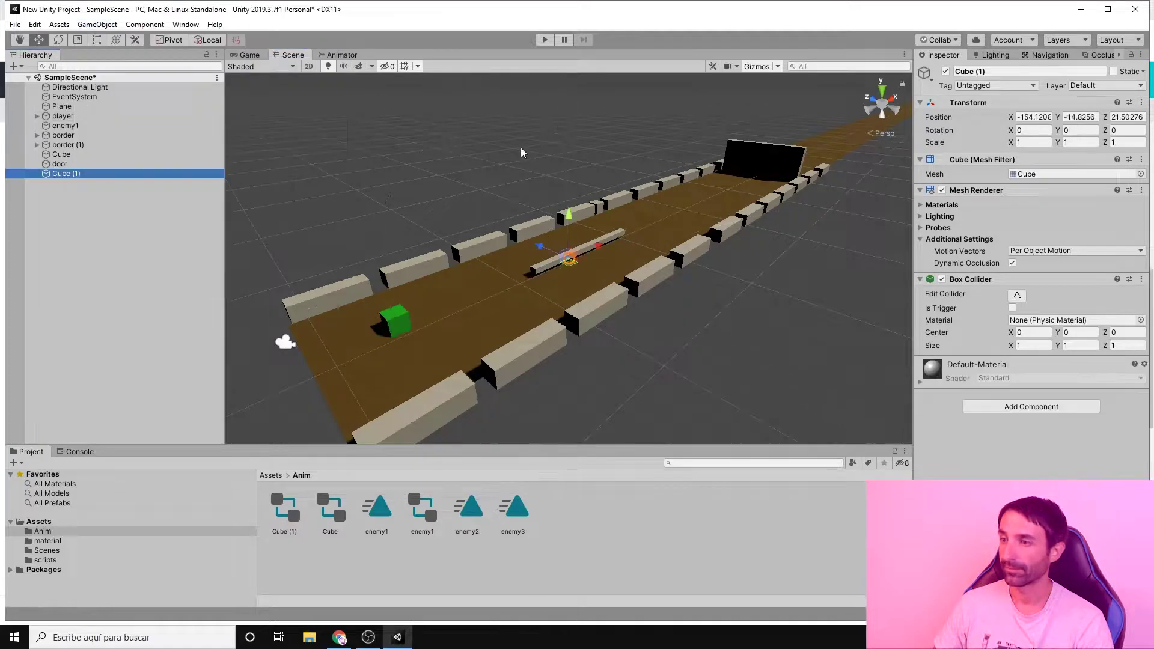
{"action": "right_click", "coordinate": [978, 107]}
{"action": "left_click", "coordinate": [996, 114]}
Step: Slide Cube (1) along the track to about X -180.4 with the Move tool
{"action": "middle_click_drag", "start_coordinate": [866, 141], "coordinate": [850, 199]}
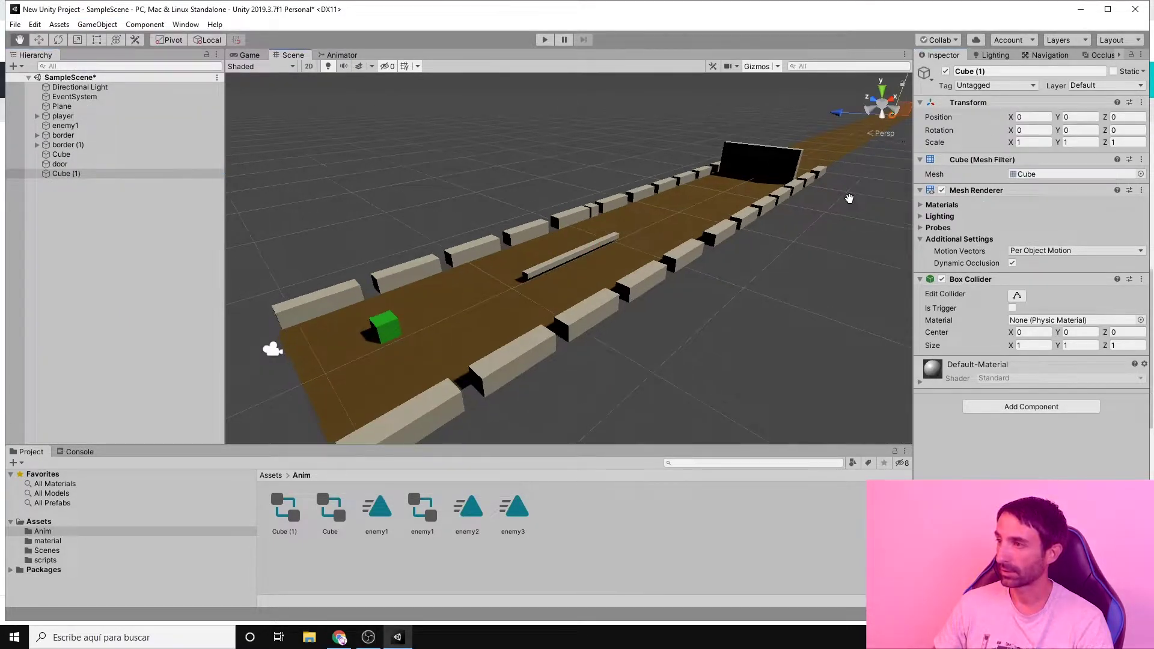
{"action": "scroll", "coordinate": [849, 198], "scroll_direction": "down", "scroll_amount": 3}
{"action": "scroll", "coordinate": [741, 236], "scroll_direction": "down", "scroll_amount": 2}
{"action": "scroll", "coordinate": [756, 223], "scroll_direction": "down", "scroll_amount": 2}
{"action": "scroll", "coordinate": [736, 220], "scroll_direction": "down", "scroll_amount": 1}
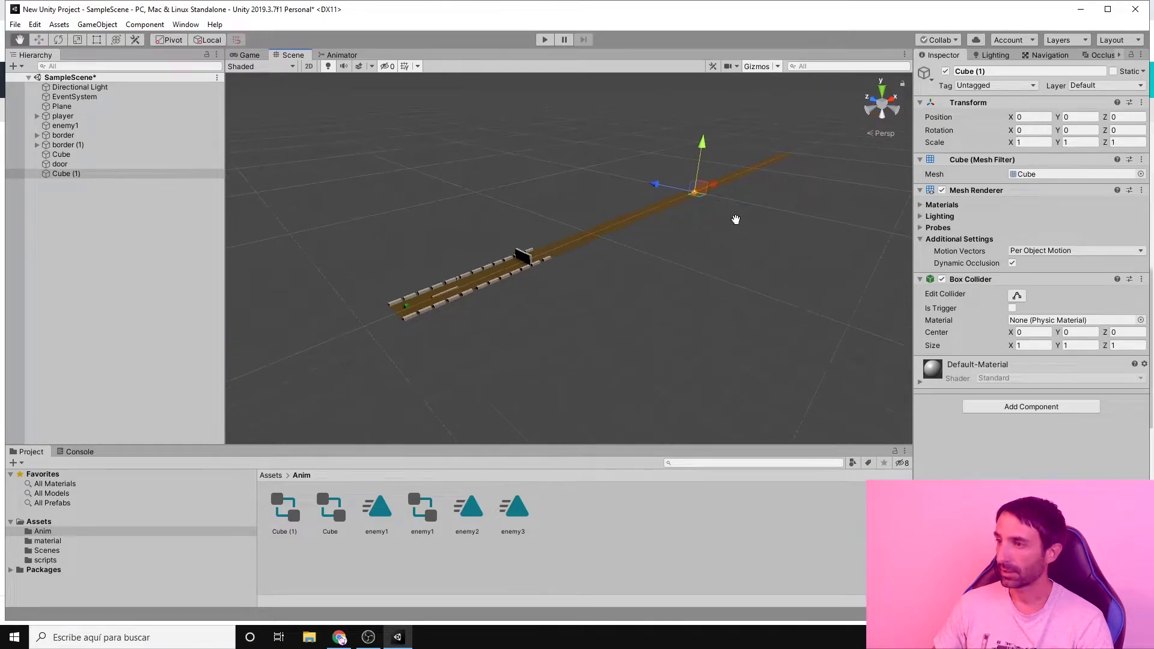
{"action": "key", "text": "w"}
{"action": "left_click_drag", "start_coordinate": [722, 183], "coordinate": [503, 300]}
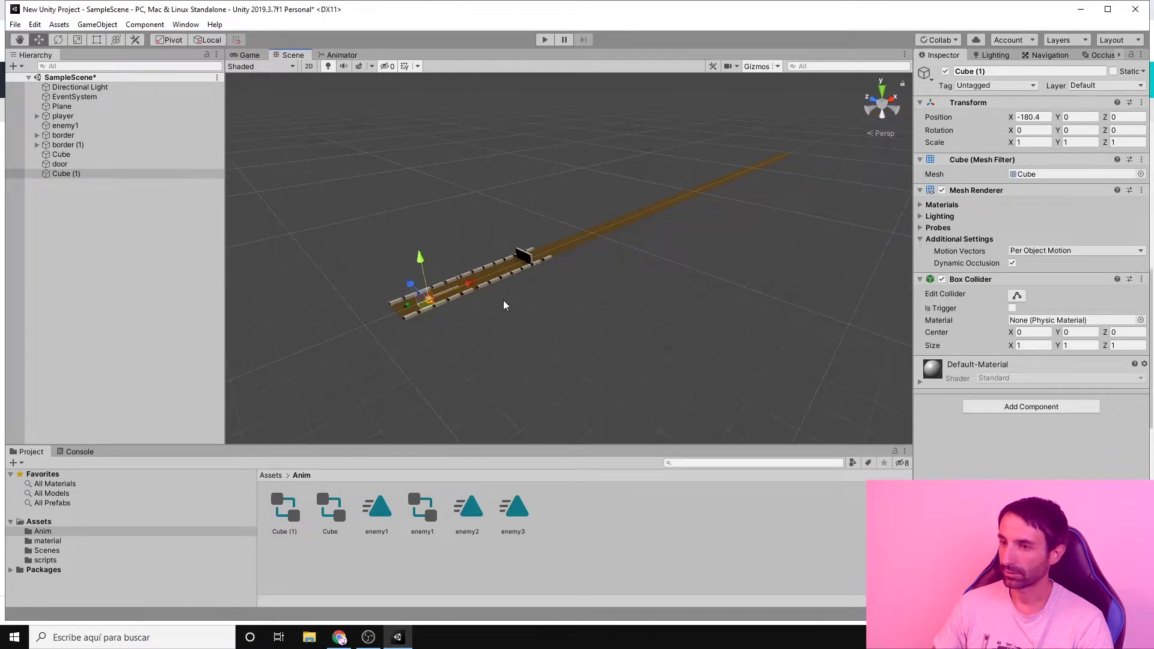
{"action": "scroll", "coordinate": [434, 326], "scroll_direction": "up", "scroll_amount": 2}
{"action": "scroll", "coordinate": [457, 300], "scroll_direction": "up", "scroll_amount": 2}
{"action": "scroll", "coordinate": [484, 280], "scroll_direction": "up", "scroll_amount": 2}
{"action": "scroll", "coordinate": [445, 306], "scroll_direction": "up", "scroll_amount": 3}
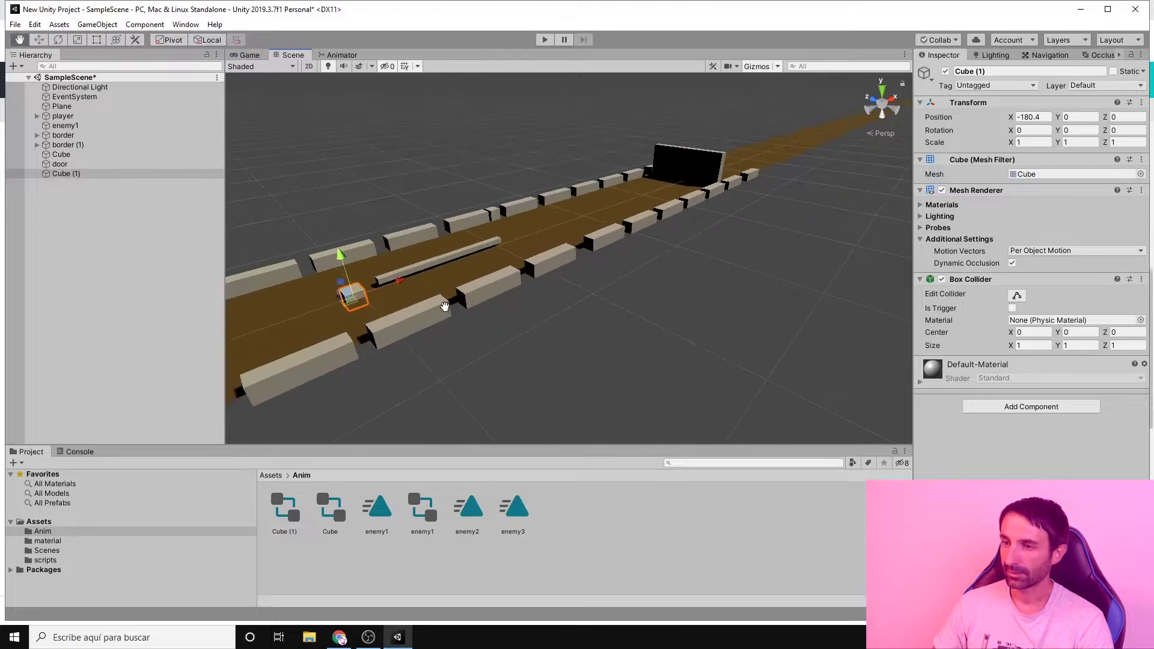
{"action": "scroll", "coordinate": [510, 293], "scroll_direction": "down", "scroll_amount": 3}
{"action": "scroll", "coordinate": [515, 297], "scroll_direction": "up", "scroll_amount": 5}
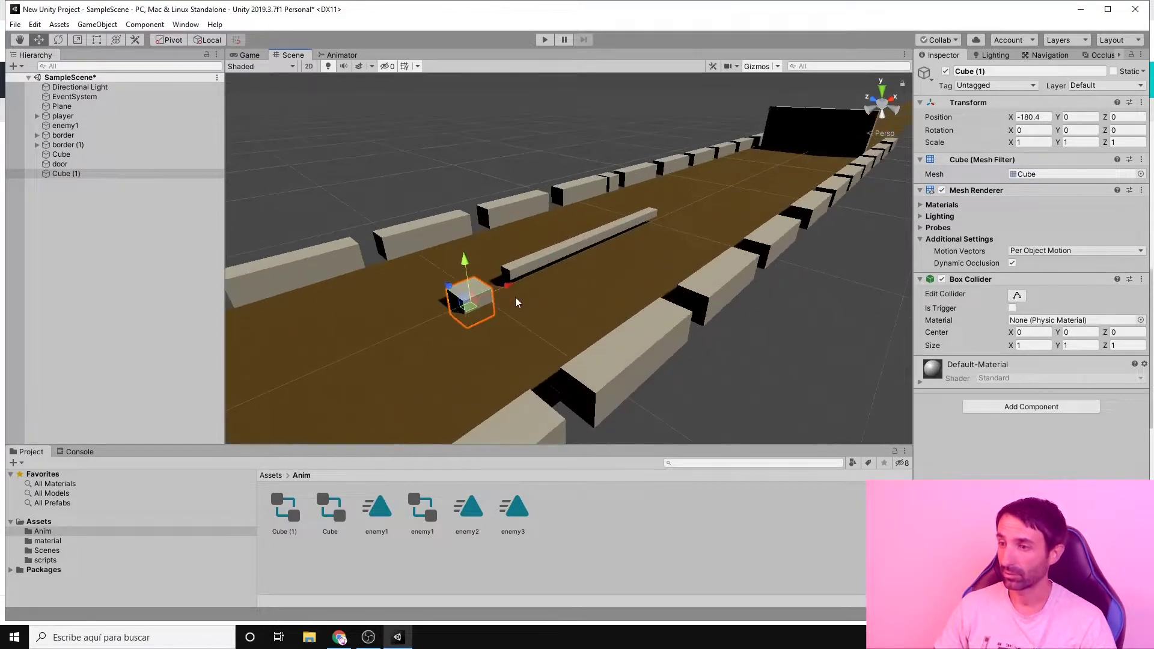
Step: Flatten Cube (1) to Y scale 0.003 and position it near the player at Y 0.004, Z 0.26
{"action": "left_click", "coordinate": [1066, 143]}
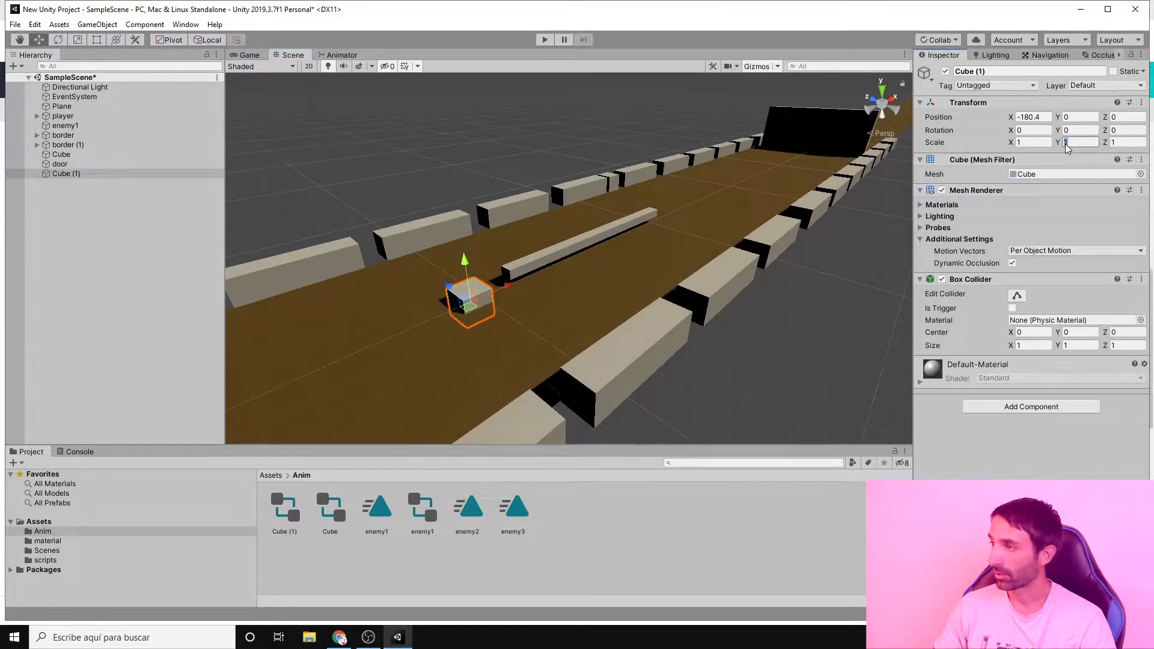
{"action": "type", "text": "0"}
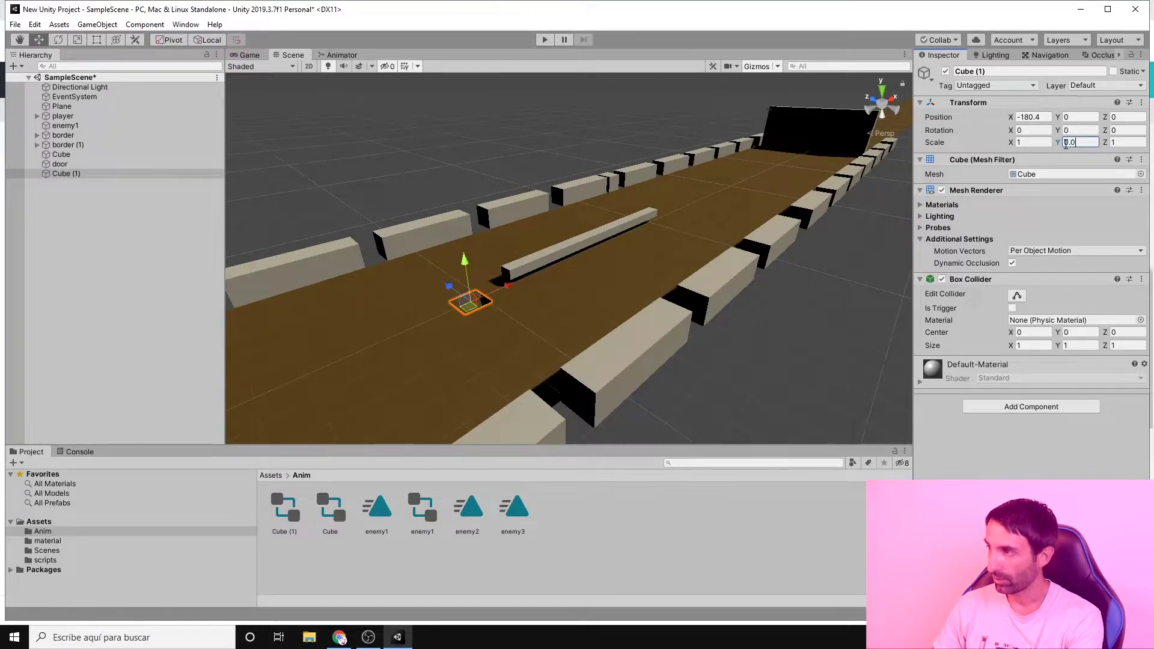
{"action": "type", "text": "3"}
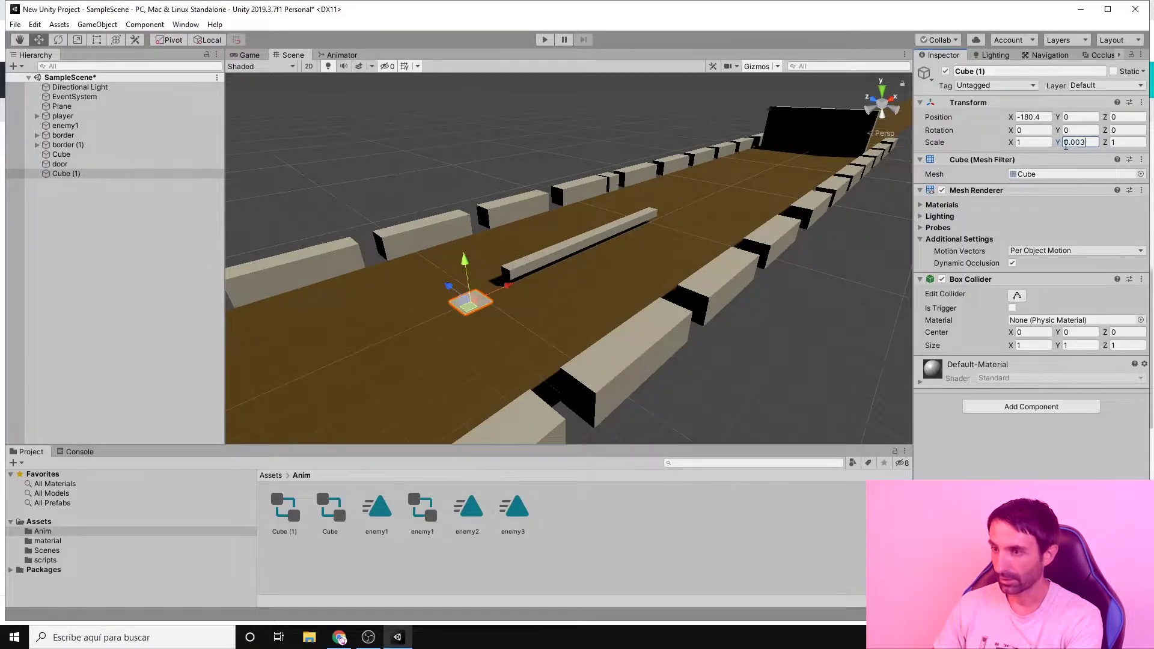
{"action": "right_click_drag", "start_coordinate": [475, 345], "coordinate": [684, 287]}
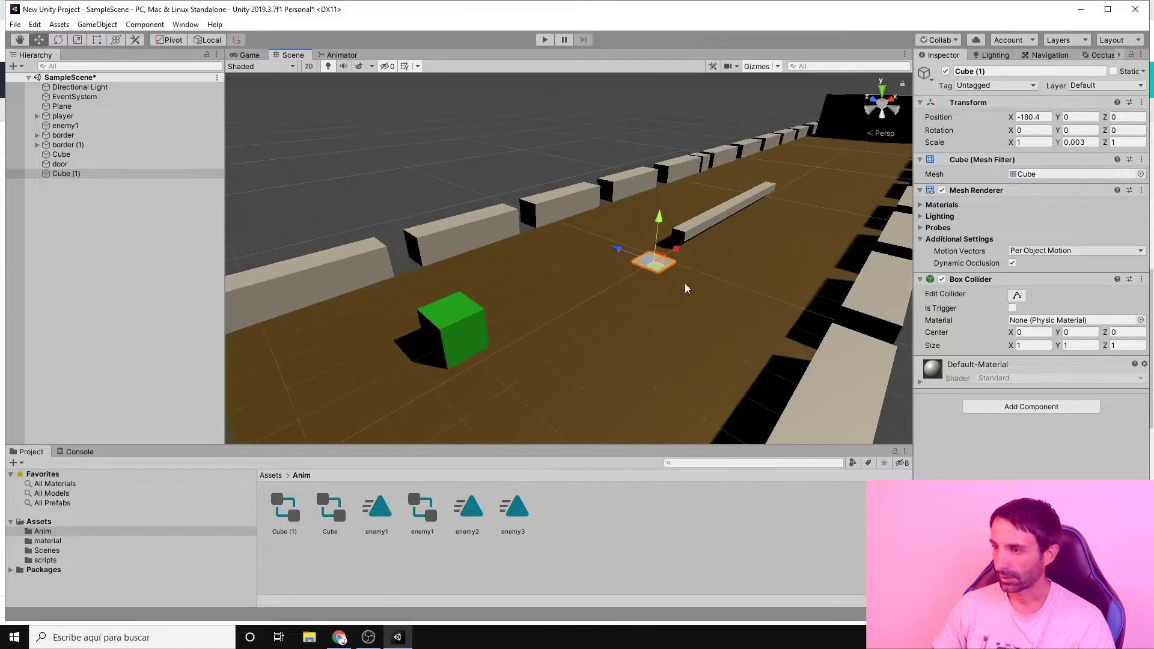
{"action": "scroll", "coordinate": [676, 287], "scroll_direction": "up", "scroll_amount": 5}
{"action": "scroll", "coordinate": [721, 268], "scroll_direction": "down", "scroll_amount": 5}
{"action": "left_click_drag", "start_coordinate": [731, 251], "coordinate": [598, 307]}
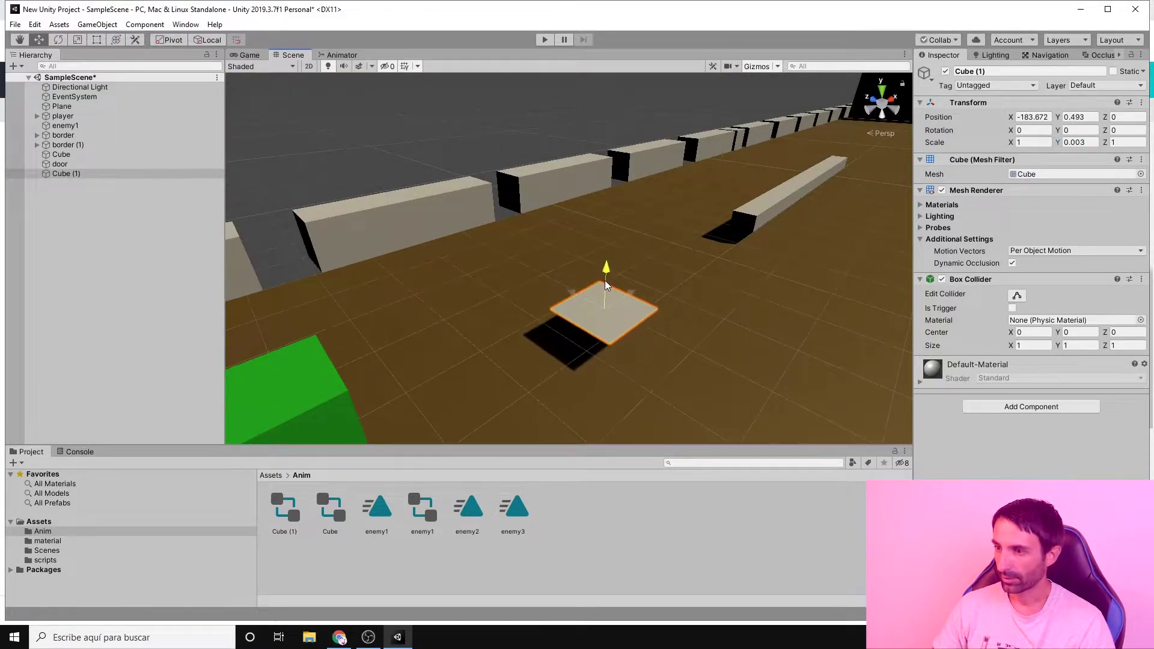
{"action": "mouse_move", "coordinate": [598, 307]}
{"action": "middle_mouse_down"}
{"action": "mouse_move", "coordinate": [651, 366]}
{"action": "mouse_move", "coordinate": [621, 346]}
{"action": "middle_mouse_up"}
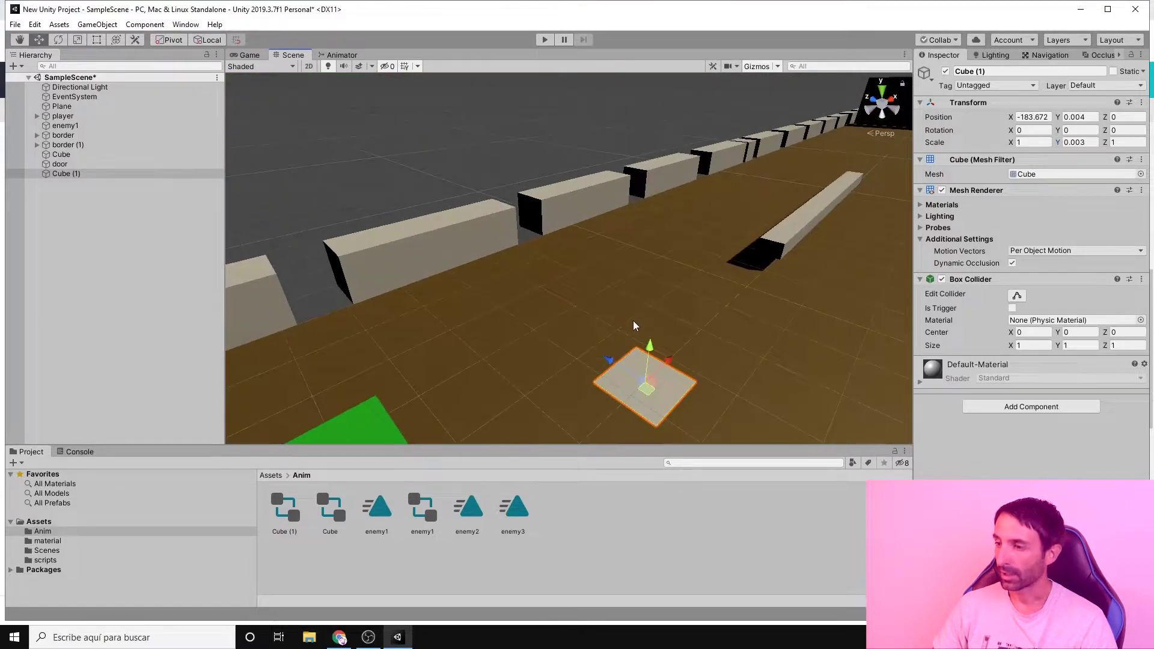
{"action": "scroll", "coordinate": [632, 321], "scroll_direction": "down", "scroll_amount": 5}
{"action": "scroll", "coordinate": [631, 323], "scroll_direction": "up", "scroll_amount": 4}
{"action": "left_click_drag", "start_coordinate": [624, 338], "coordinate": [587, 328]}
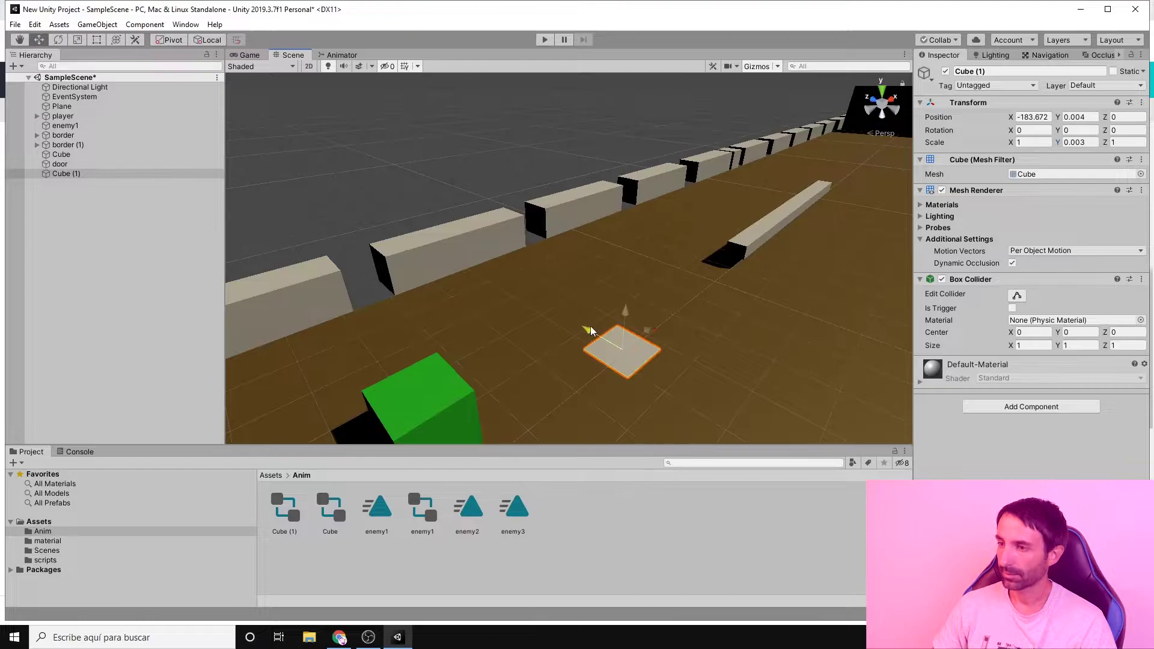
{"action": "middle_click_drag", "start_coordinate": [586, 328], "coordinate": [677, 357]}
{"action": "left_click_drag", "start_coordinate": [658, 244], "coordinate": [662, 249]}
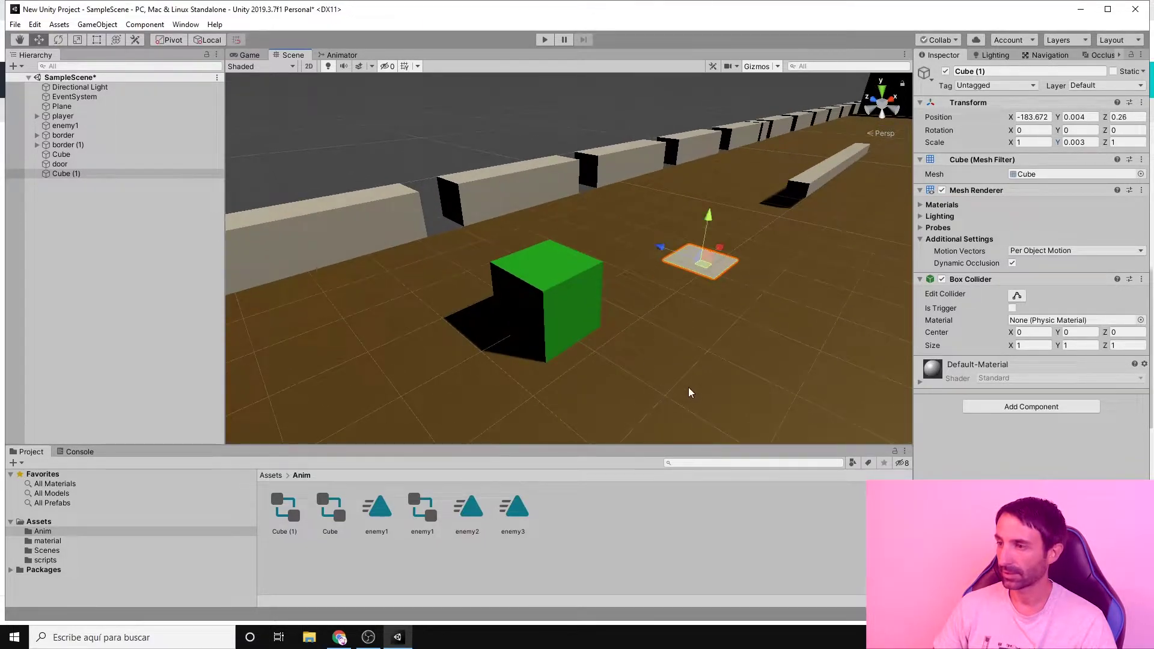
{"action": "left_click_drag", "start_coordinate": [688, 387], "coordinate": [630, 376], "text": "alt"}
Step: Orbit down the corridor and frame the view on the flat plate
{"action": "middle_click_drag", "start_coordinate": [629, 376], "coordinate": [651, 358]}
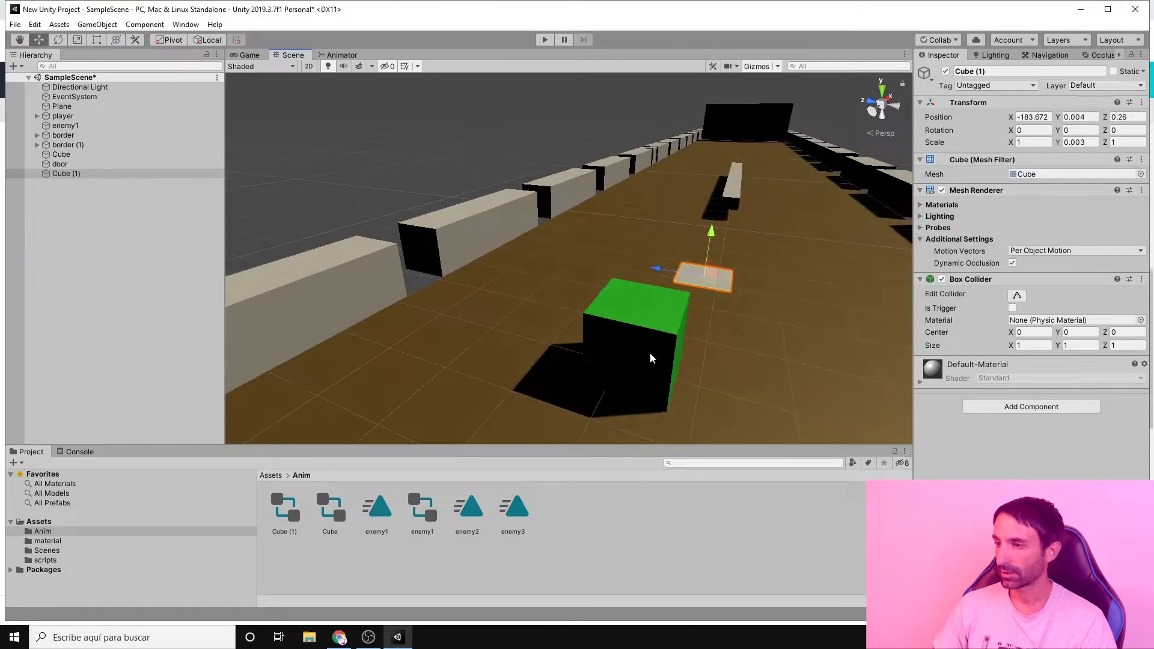
{"action": "left_click_drag", "start_coordinate": [685, 284], "coordinate": [670, 378], "text": "alt"}
{"action": "scroll", "coordinate": [633, 291], "scroll_direction": "up", "scroll_amount": 5}
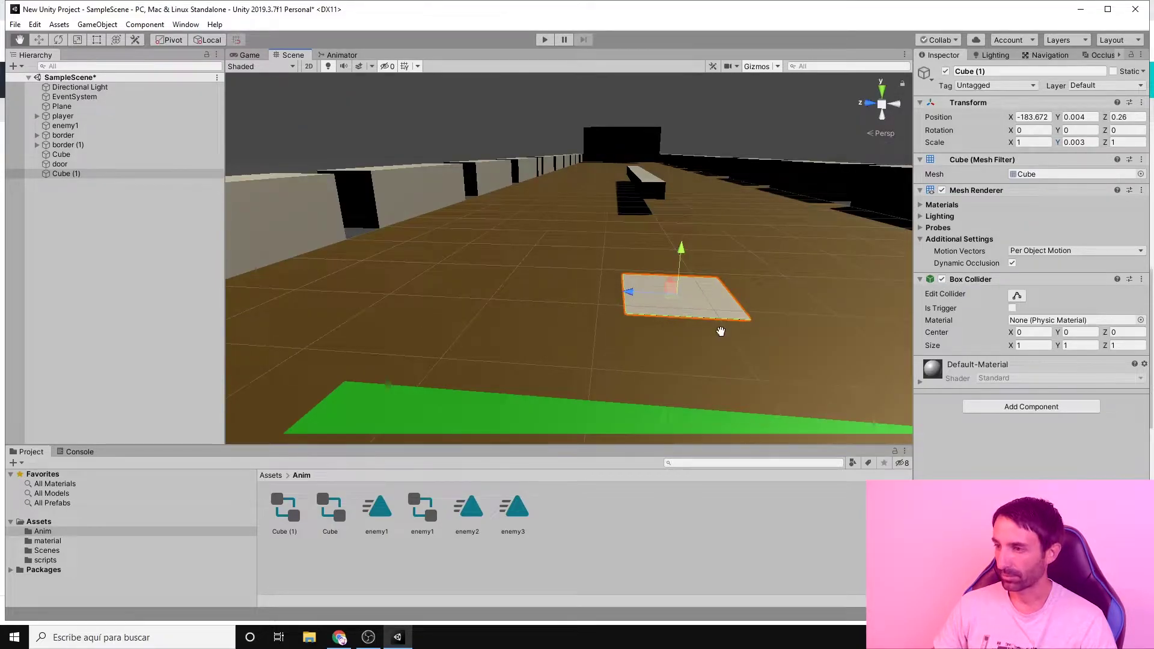
{"action": "scroll", "coordinate": [719, 329], "scroll_direction": "down", "scroll_amount": 3}
{"action": "scroll", "coordinate": [719, 332], "scroll_direction": "down", "scroll_amount": 2}
{"action": "scroll", "coordinate": [629, 274], "scroll_direction": "up", "scroll_amount": 5}
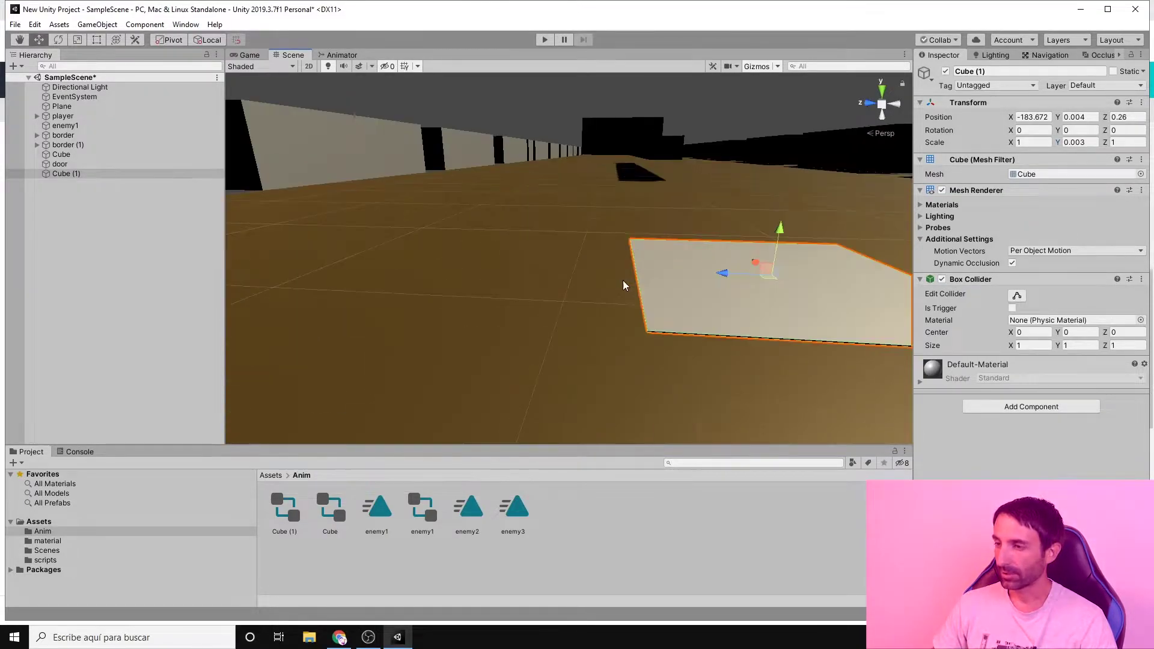
{"action": "key", "text": "f"}
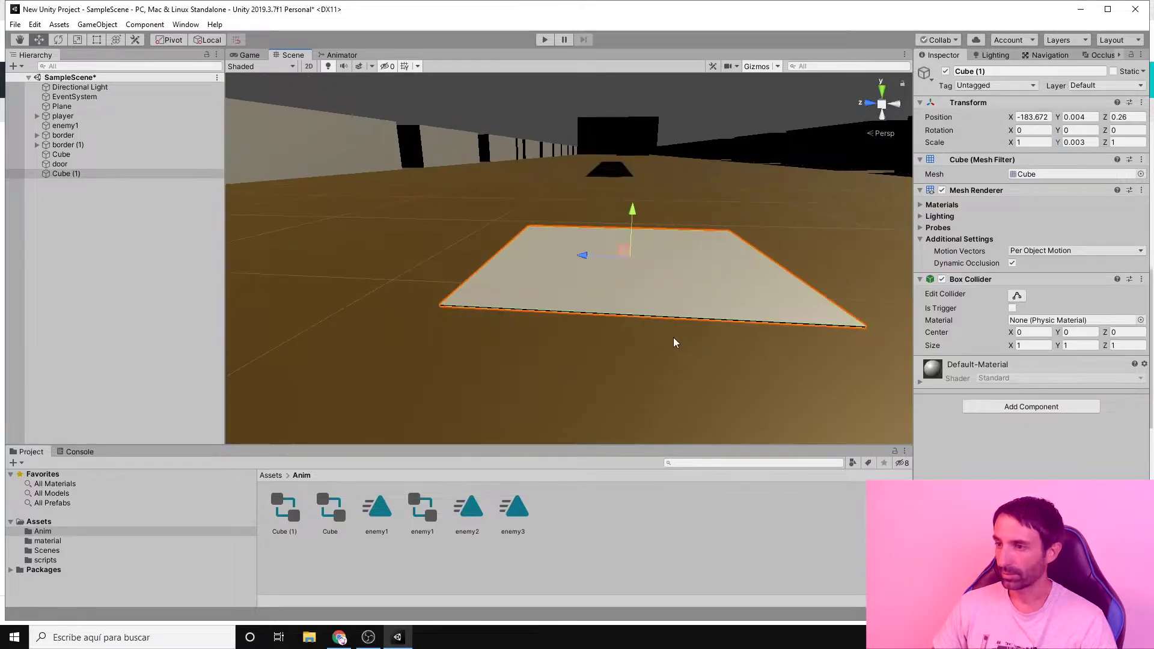
{"action": "scroll", "coordinate": [591, 283], "scroll_direction": "up", "scroll_amount": 3}
{"action": "scroll", "coordinate": [665, 318], "scroll_direction": "down", "scroll_amount": 3}
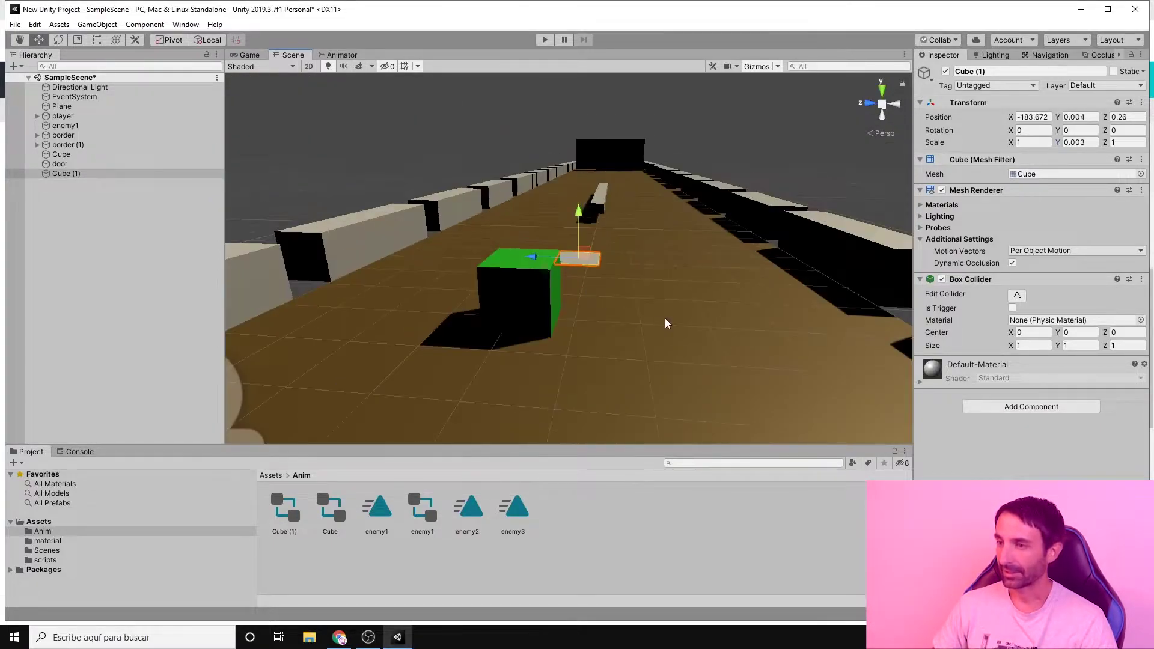
{"action": "mouse_move", "coordinate": [664, 319]}
{"action": "left_mouse_down", "text": "alt"}
{"action": "mouse_move", "coordinate": [703, 331]}
{"action": "mouse_move", "coordinate": [651, 308]}
{"action": "left_mouse_up", "text": "alt"}
Step: Select the player, plate and door in turn, framing the Cube (1) plate to check placement
{"action": "left_click", "coordinate": [655, 310]}
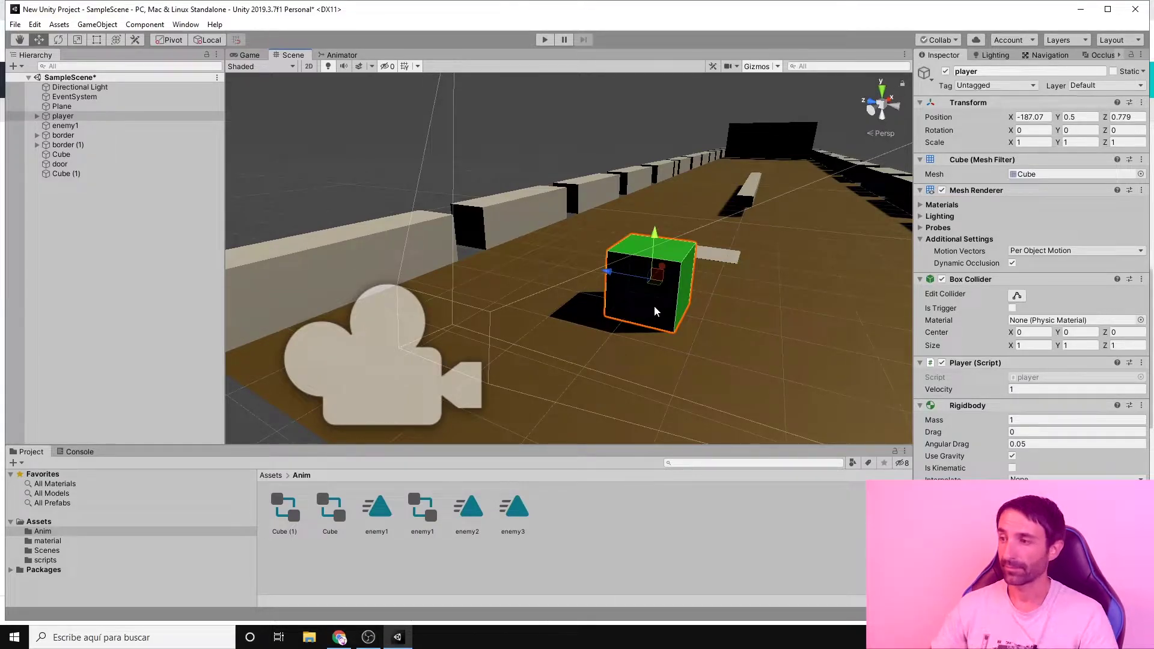
{"action": "left_click", "coordinate": [717, 259]}
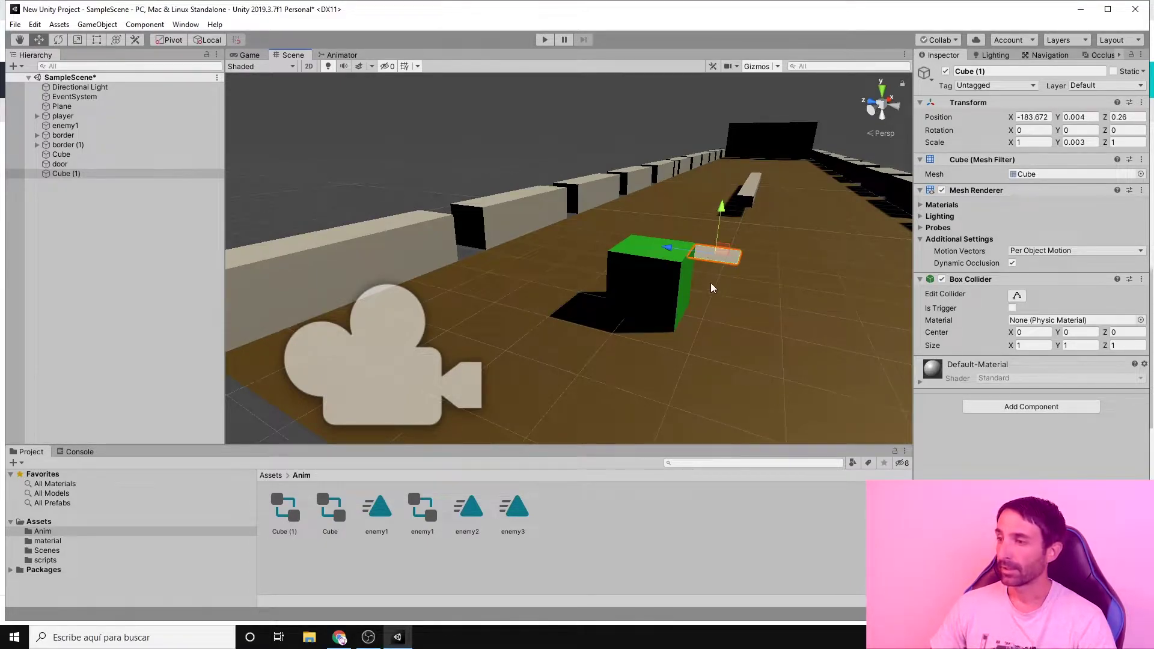
{"action": "key", "text": "f"}
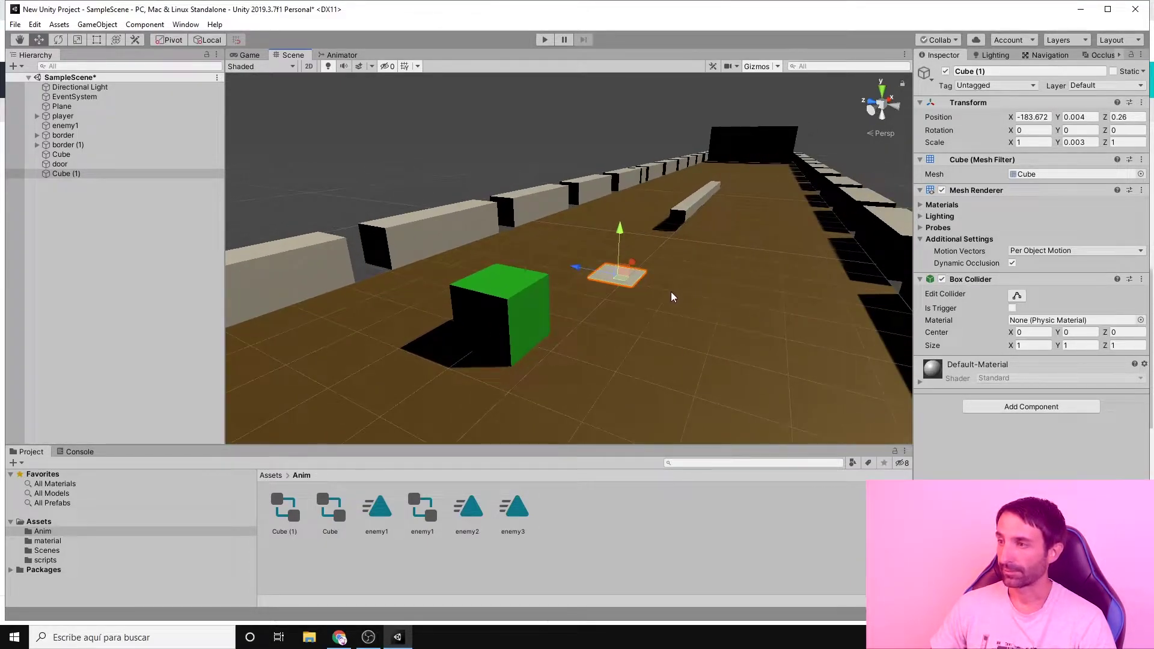
{"action": "left_click", "coordinate": [760, 138]}
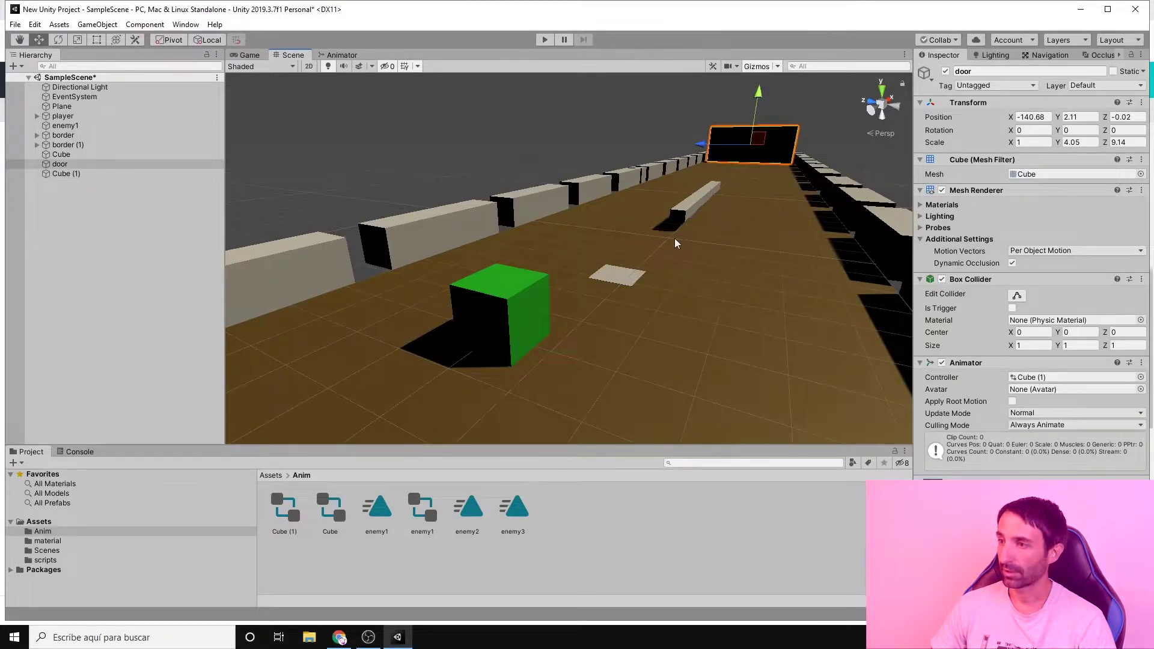
{"action": "left_click", "coordinate": [625, 275]}
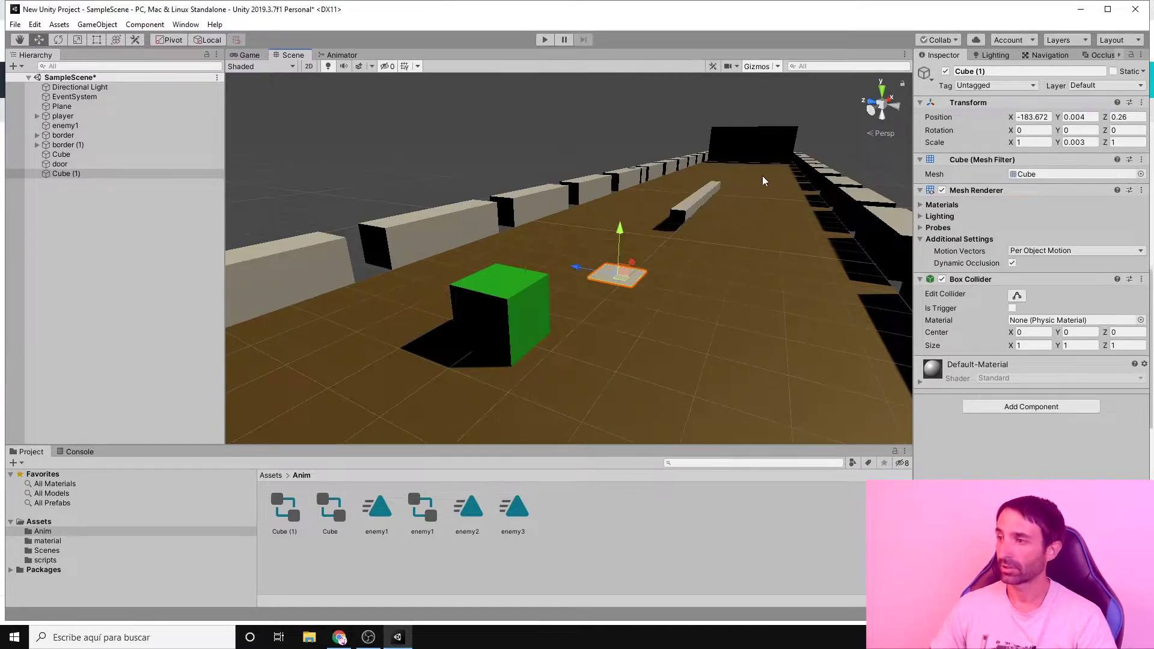
{"action": "left_click", "coordinate": [774, 143]}
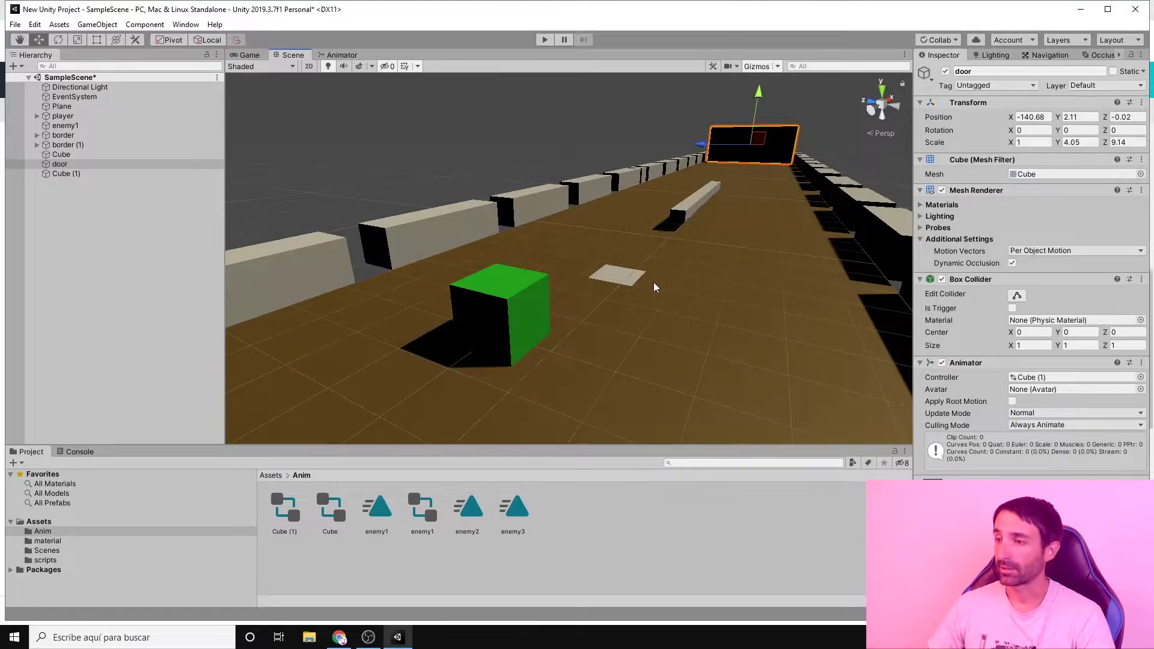
{"action": "left_click", "coordinate": [626, 285]}
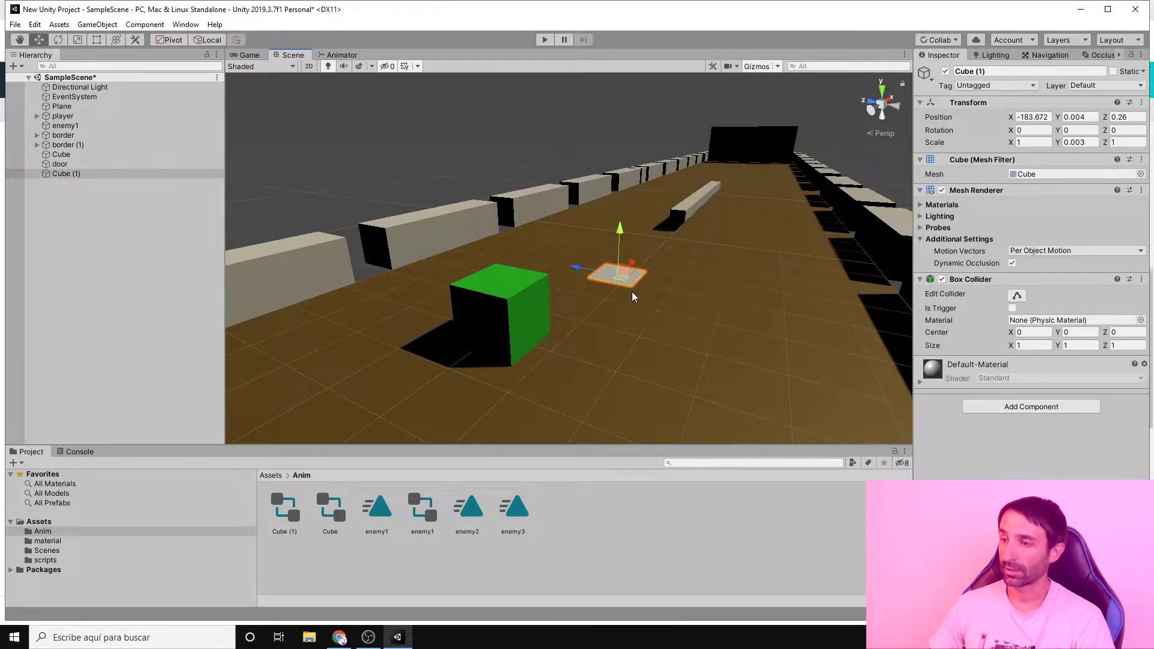
Step: Move the player cube onto the plate (X -184.19, Z 0.779) and raise the plate to Y 0.11
{"action": "left_click", "coordinate": [516, 298]}
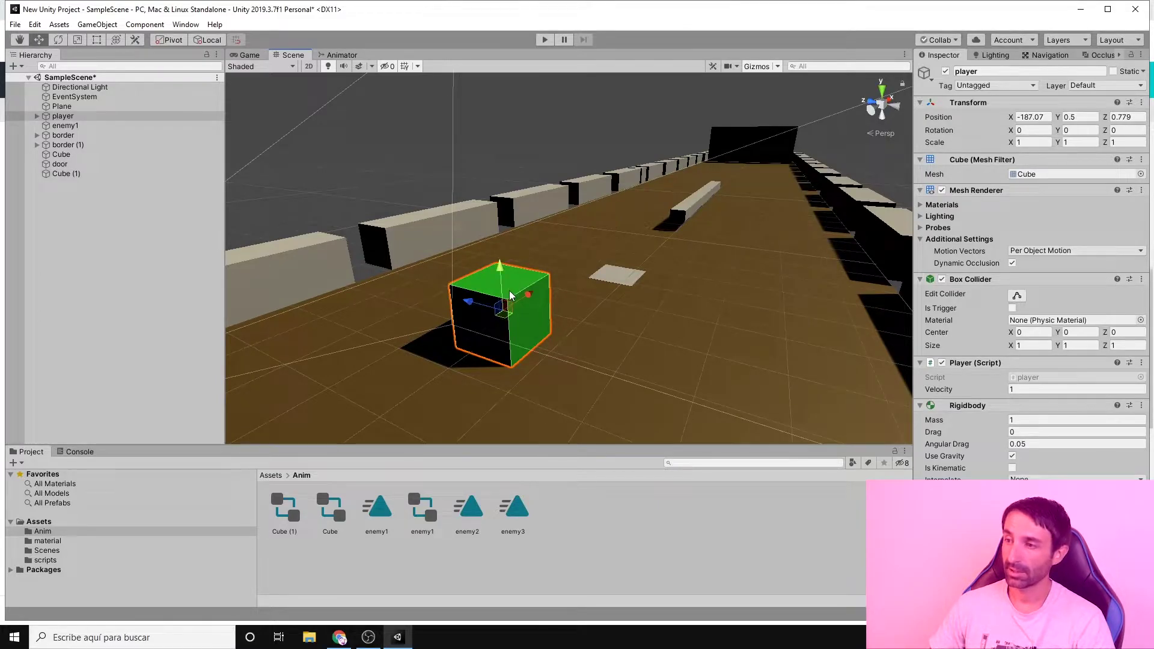
{"action": "left_click_drag", "start_coordinate": [535, 295], "coordinate": [625, 242]}
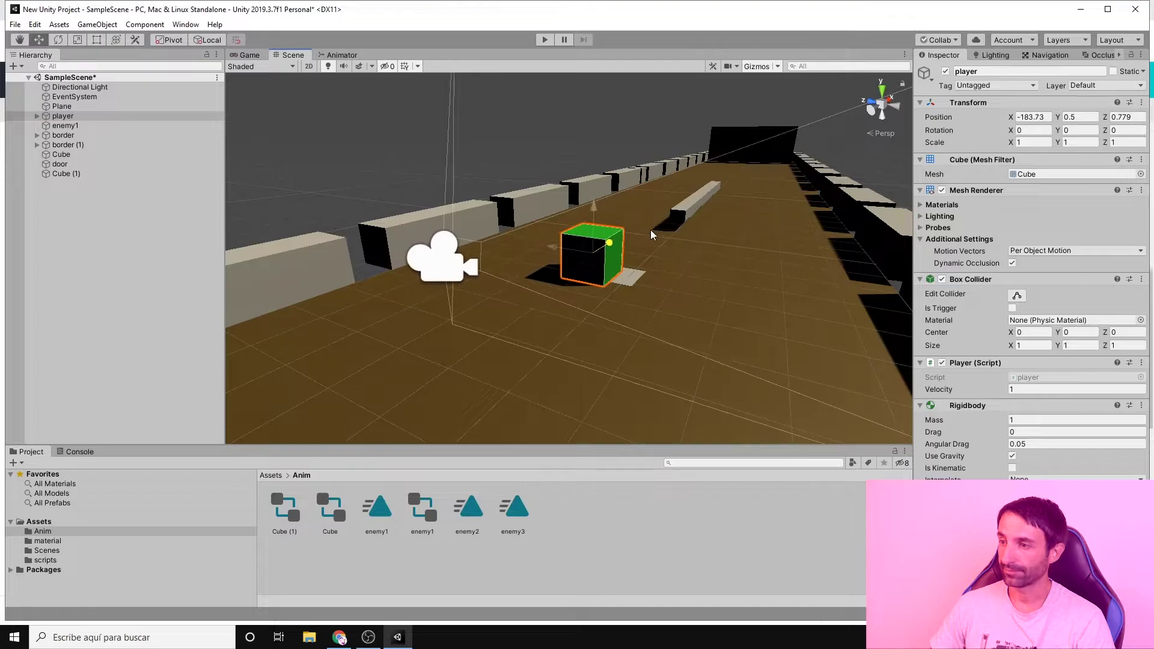
{"action": "left_click", "coordinate": [616, 277]}
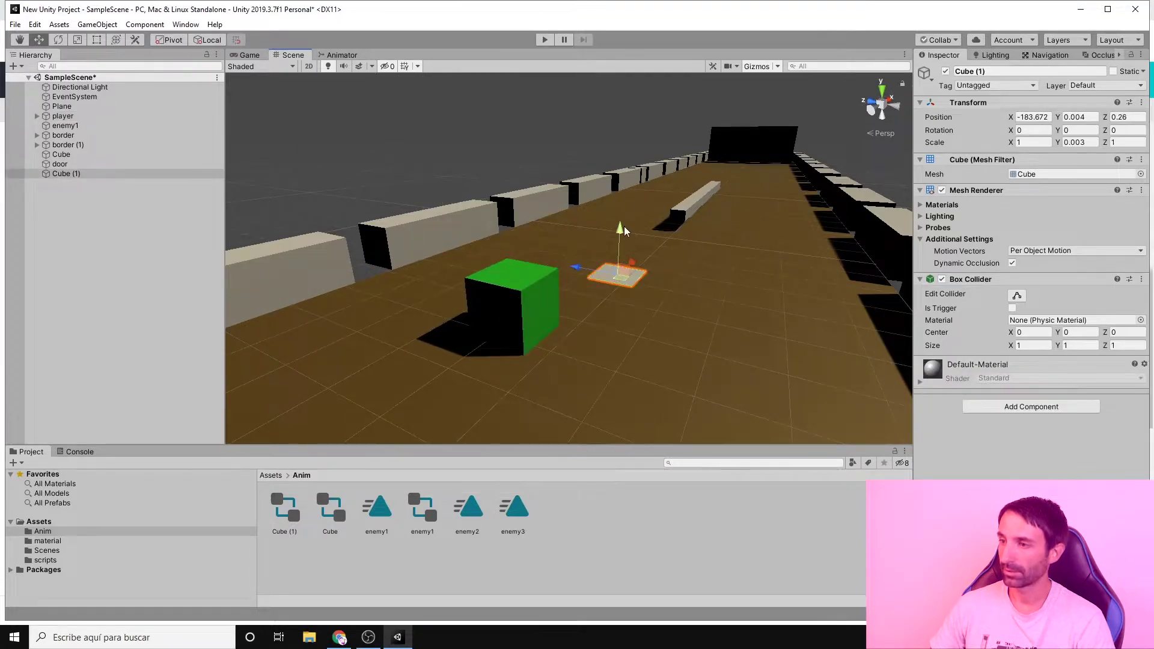
{"action": "left_click_drag", "start_coordinate": [623, 226], "coordinate": [621, 223]}
{"action": "left_click", "coordinate": [513, 300]}
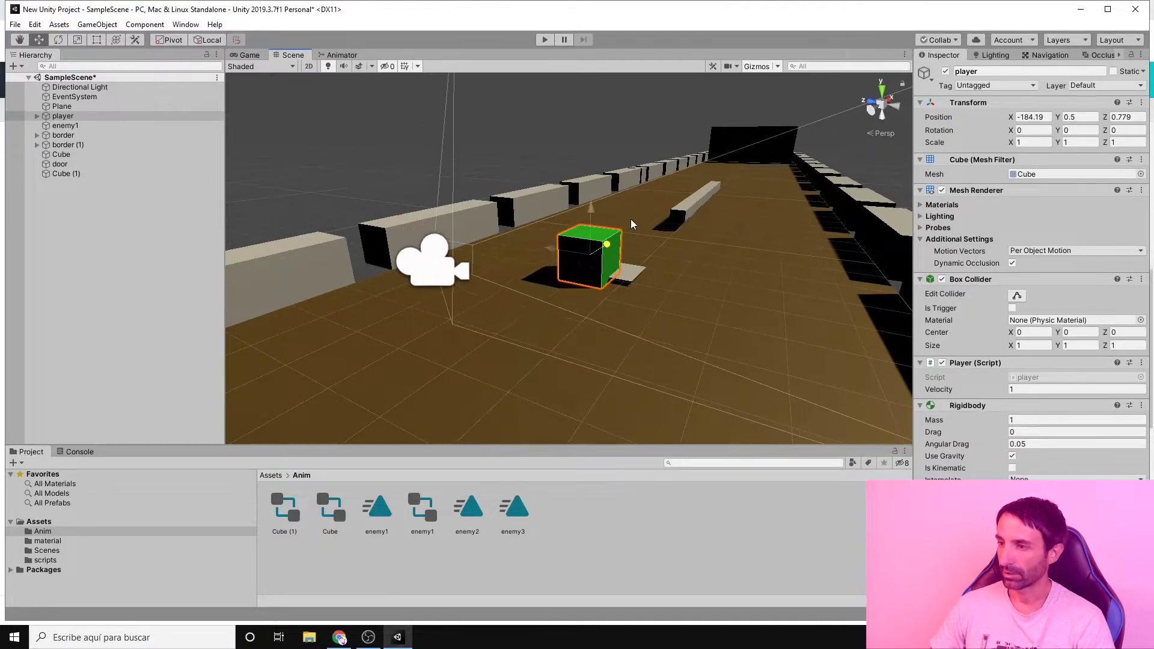
Step: Select the Cube (1) plate and the player cube, then run and stop a play-mode test
{"action": "left_click", "coordinate": [631, 274]}
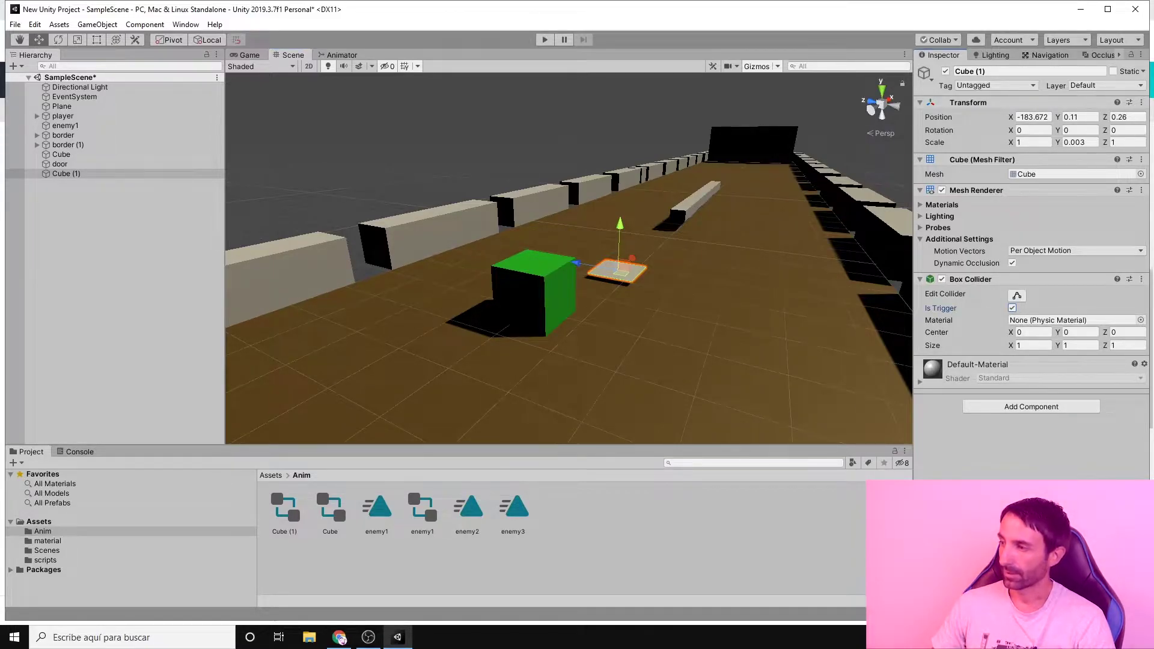
{"action": "left_click", "coordinate": [559, 287]}
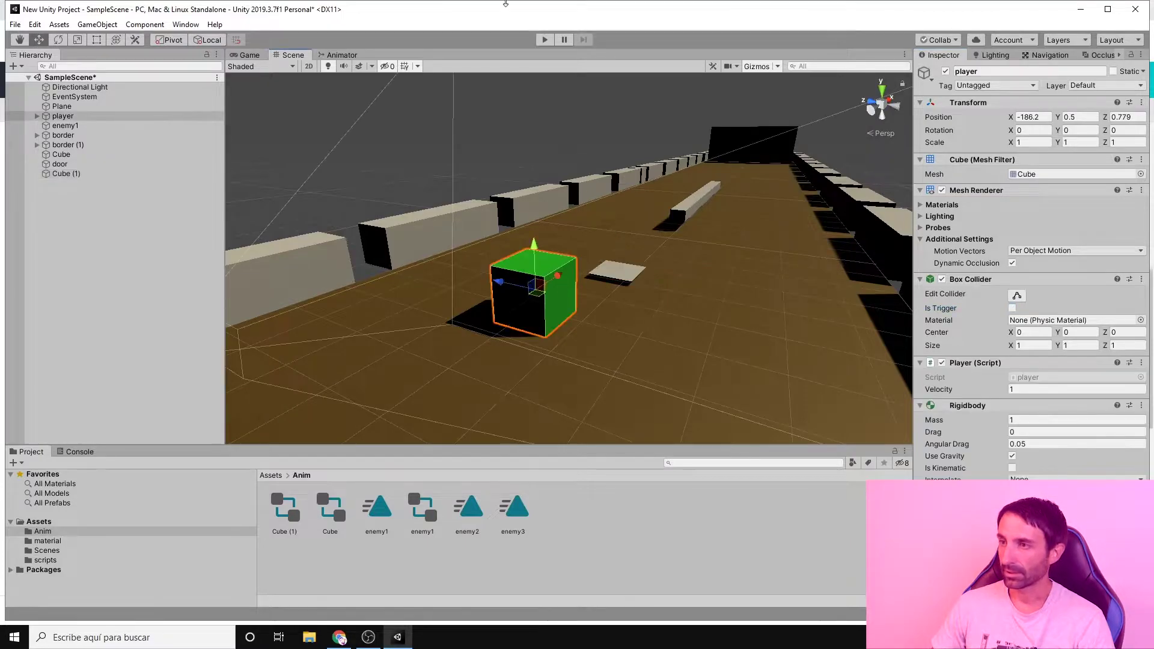
{"action": "left_click", "coordinate": [544, 40]}
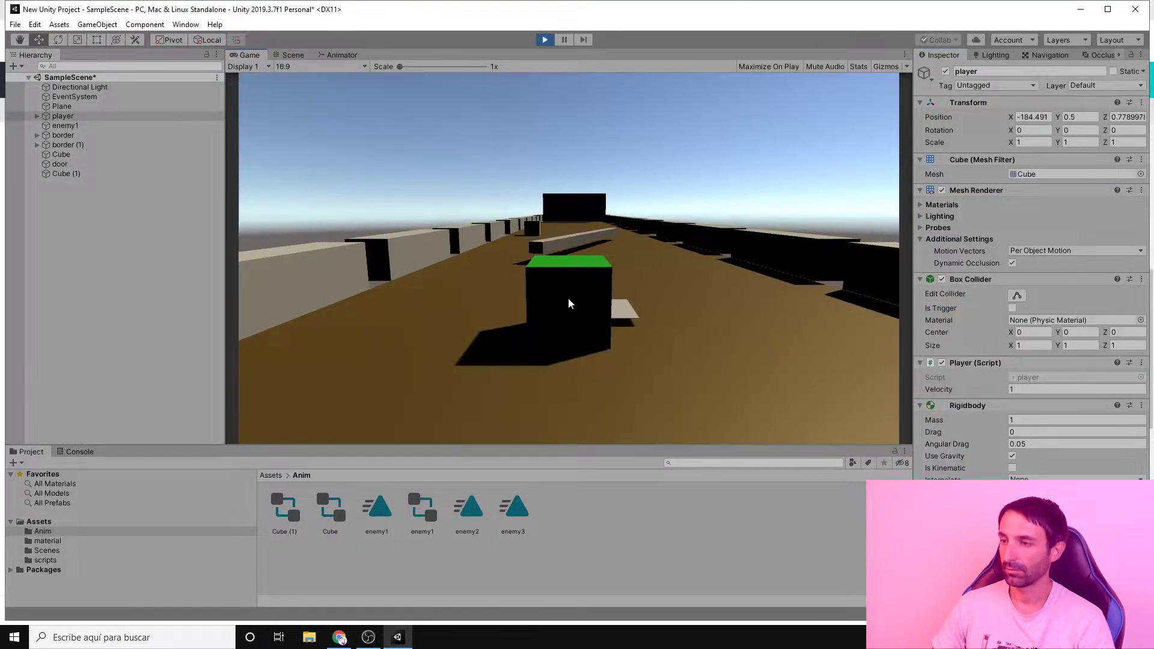
{"action": "left_click", "coordinate": [544, 40]}
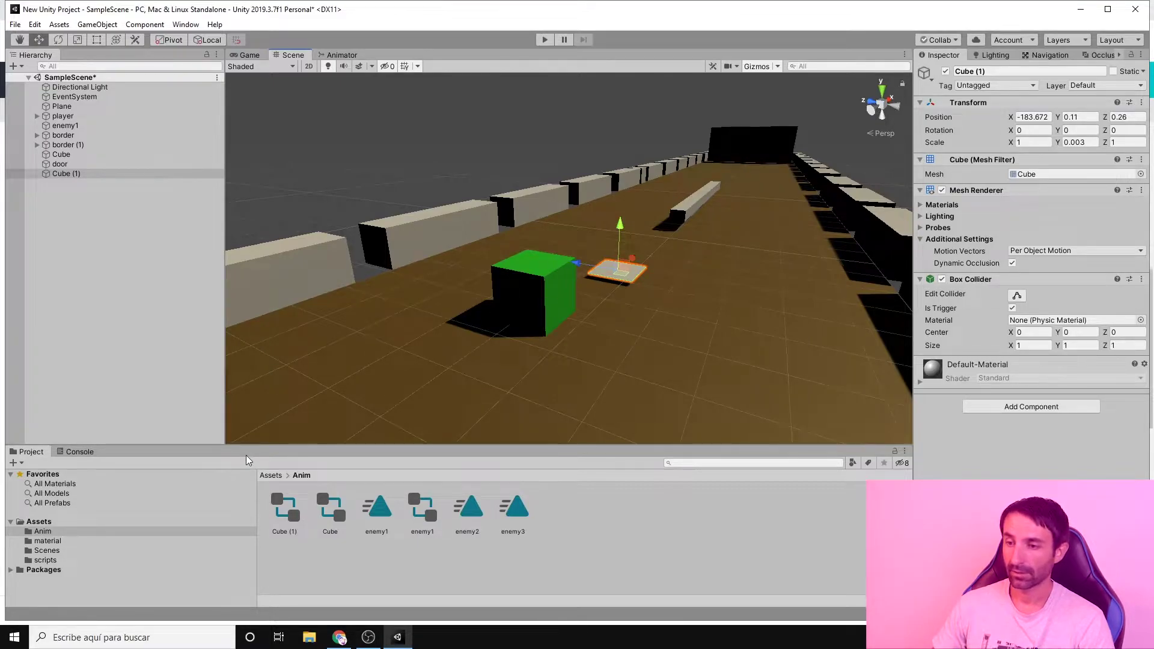
Step: Enlarge the Project panel and browse to the Assets scripts folder
{"action": "left_click_drag", "start_coordinate": [254, 447], "coordinate": [255, 295]}
{"action": "left_click", "coordinate": [39, 370]}
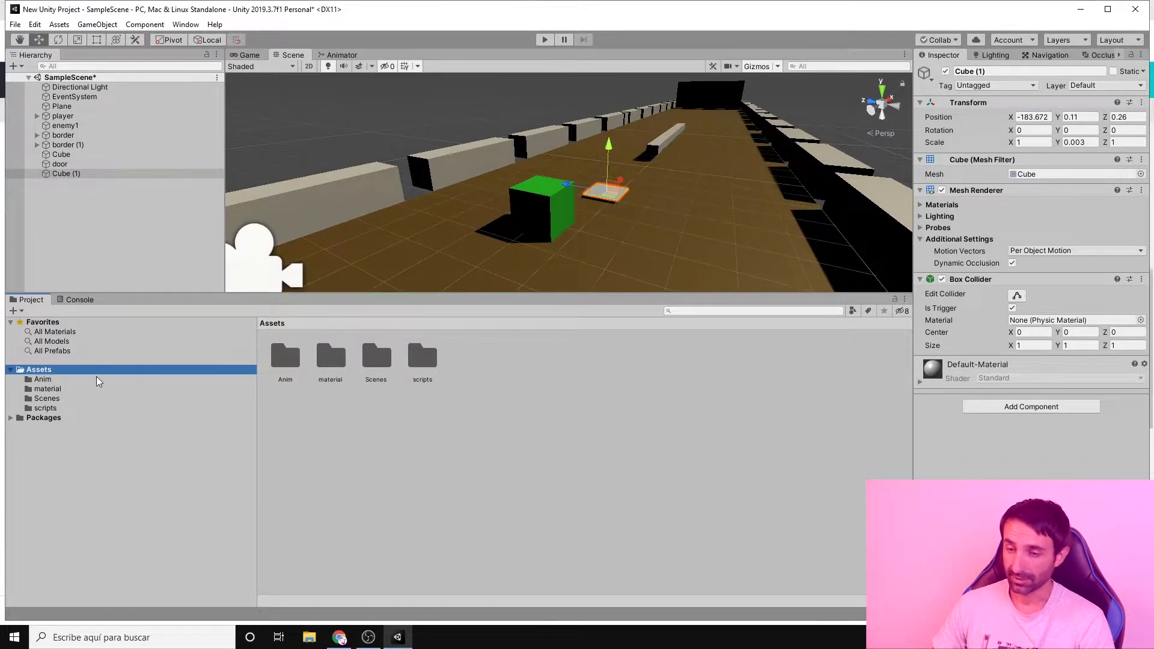
{"action": "left_click", "coordinate": [46, 409]}
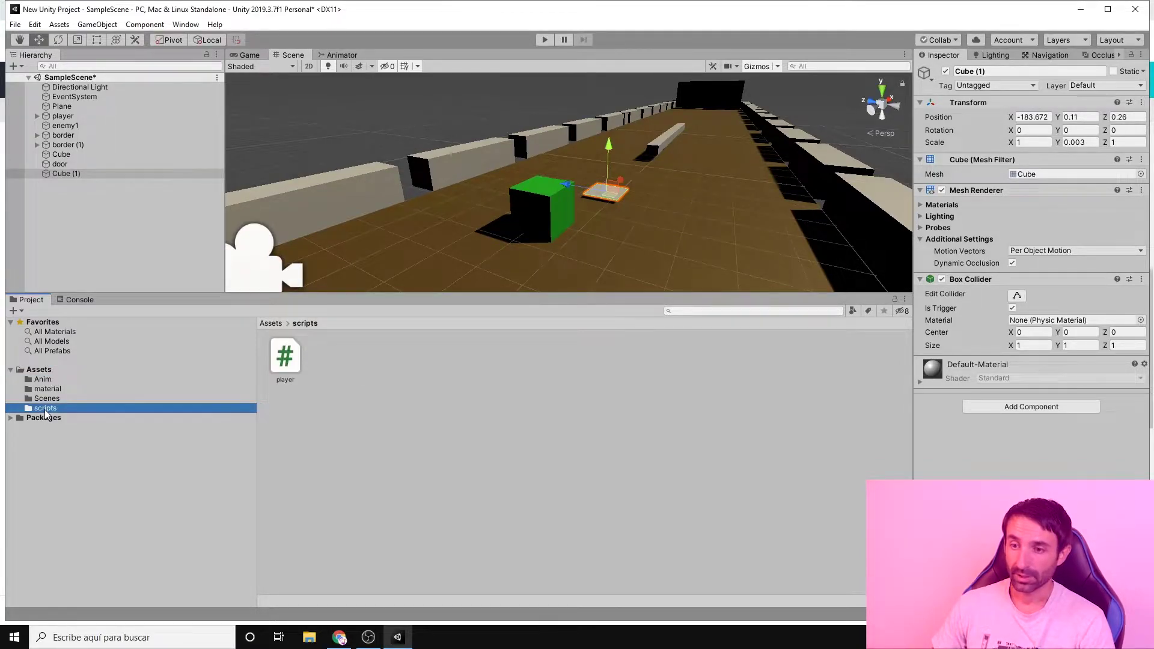
{"action": "right_click", "coordinate": [368, 369]}
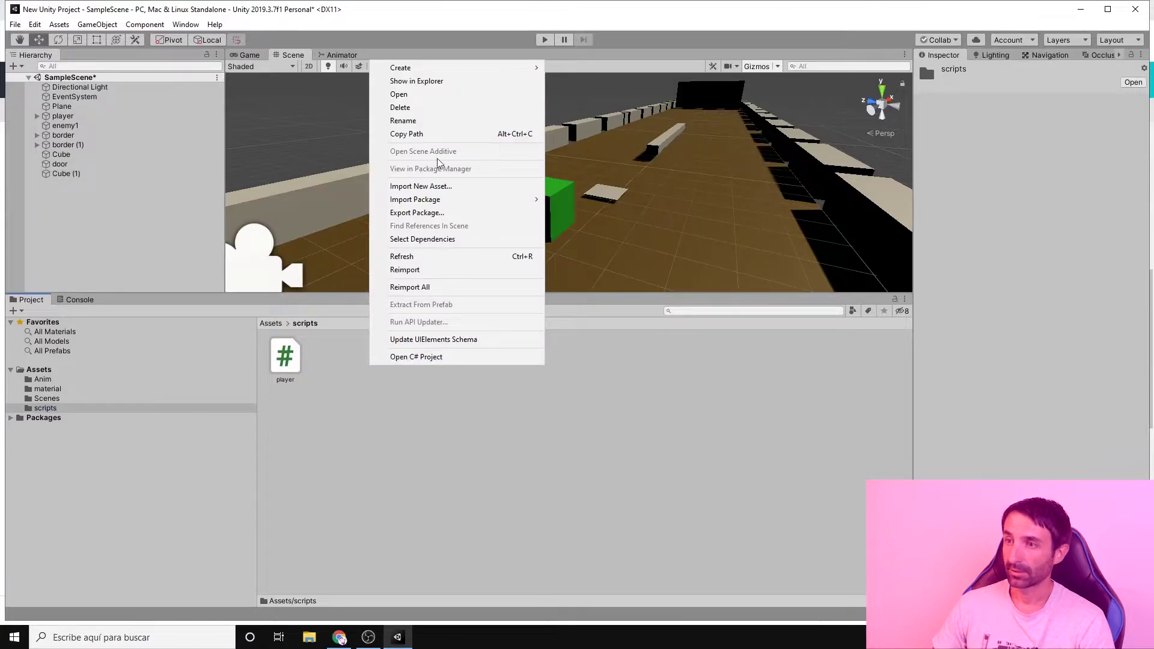
{"action": "mouse_move", "coordinate": [439, 70]}
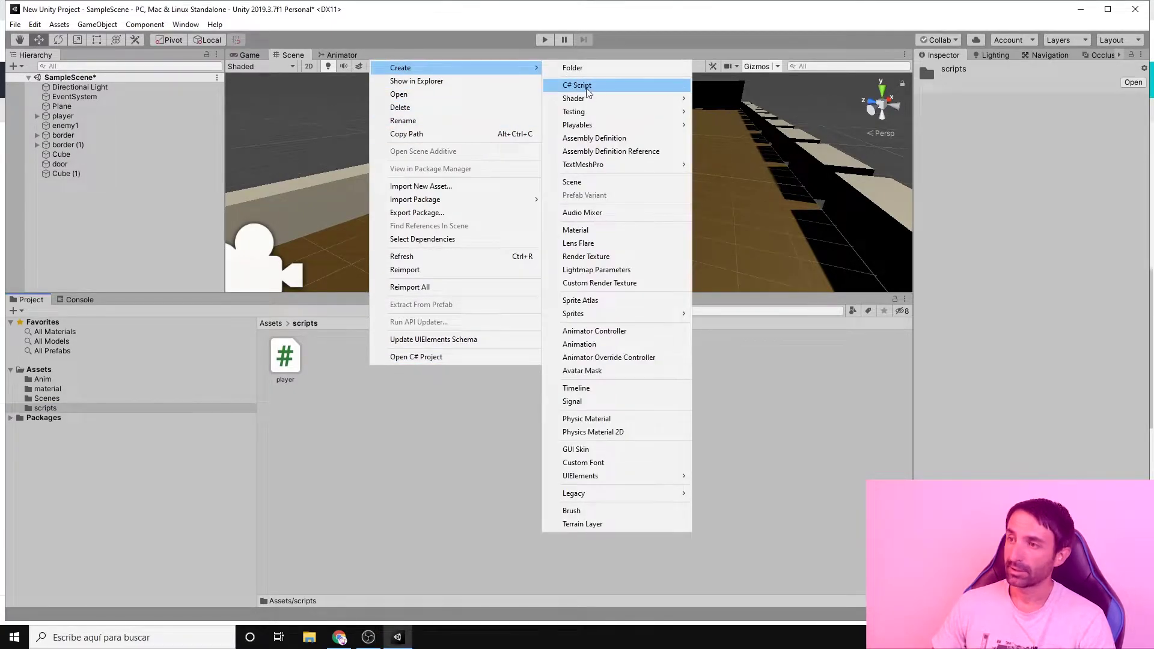
{"action": "left_click", "coordinate": [788, 407]}
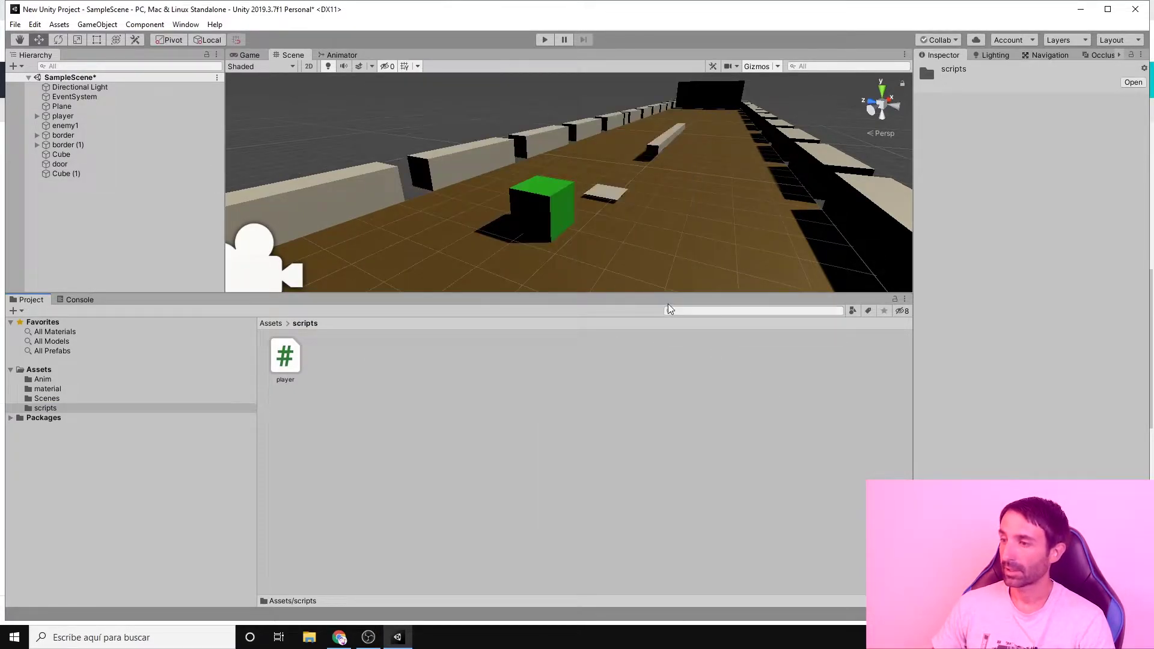
{"action": "left_click_drag", "start_coordinate": [674, 294], "coordinate": [674, 446]}
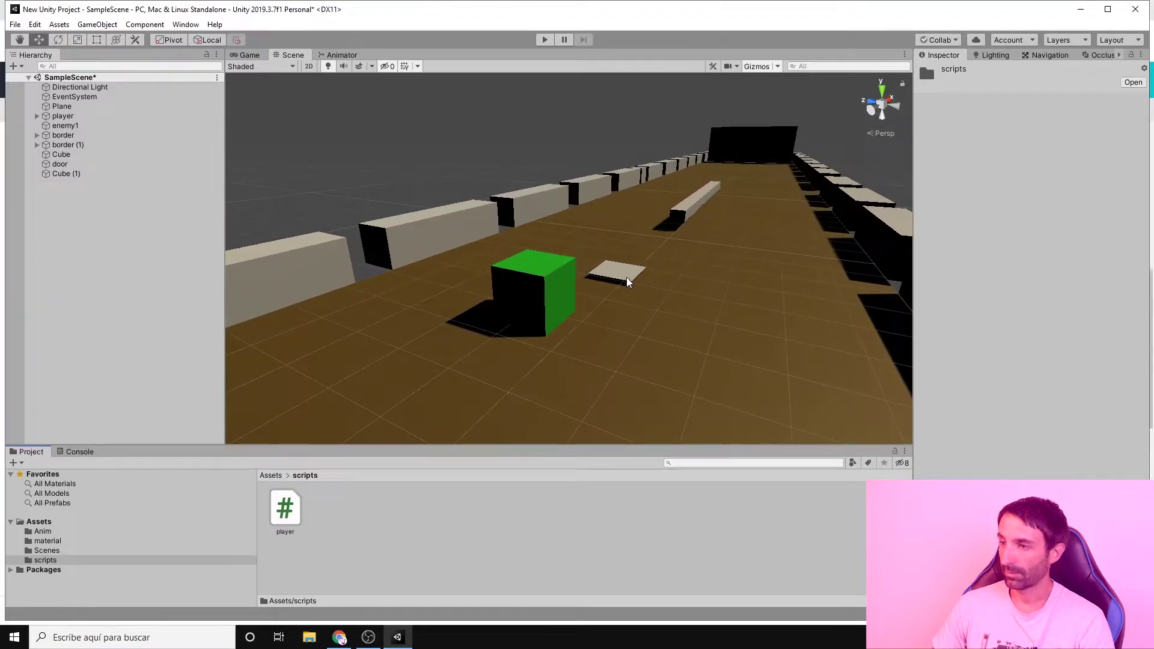
Step: Search Cube (1)'s Add Component list for 'sc', then close it and refocus the scripts folder
{"action": "left_click", "coordinate": [629, 282]}
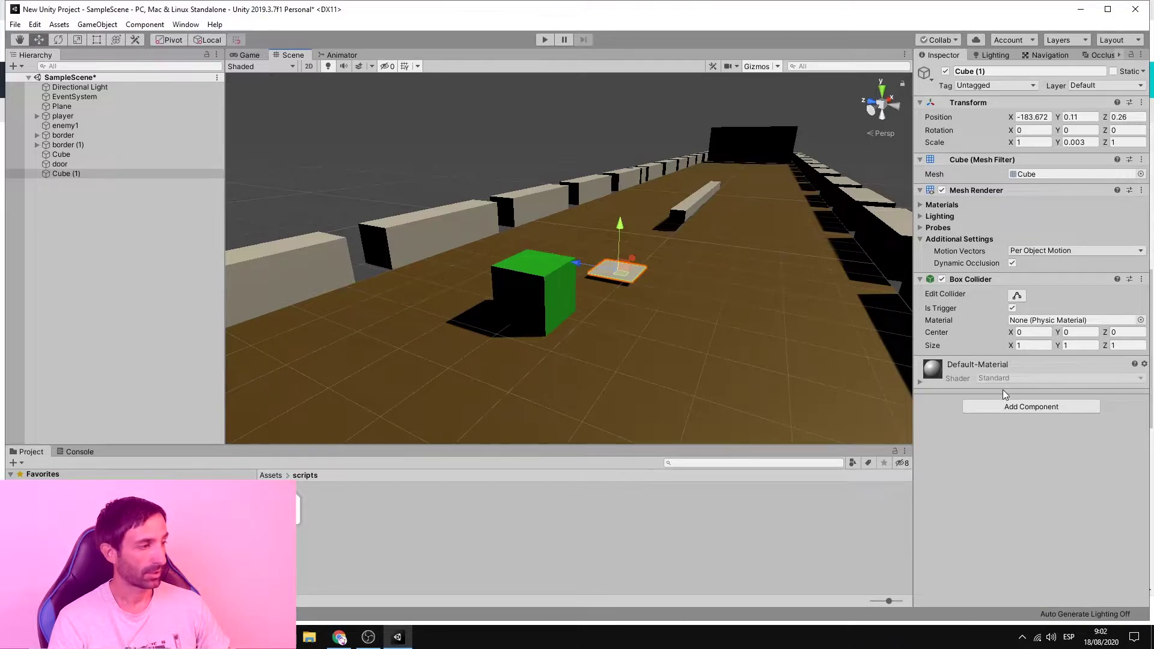
{"action": "left_click", "coordinate": [1001, 409]}
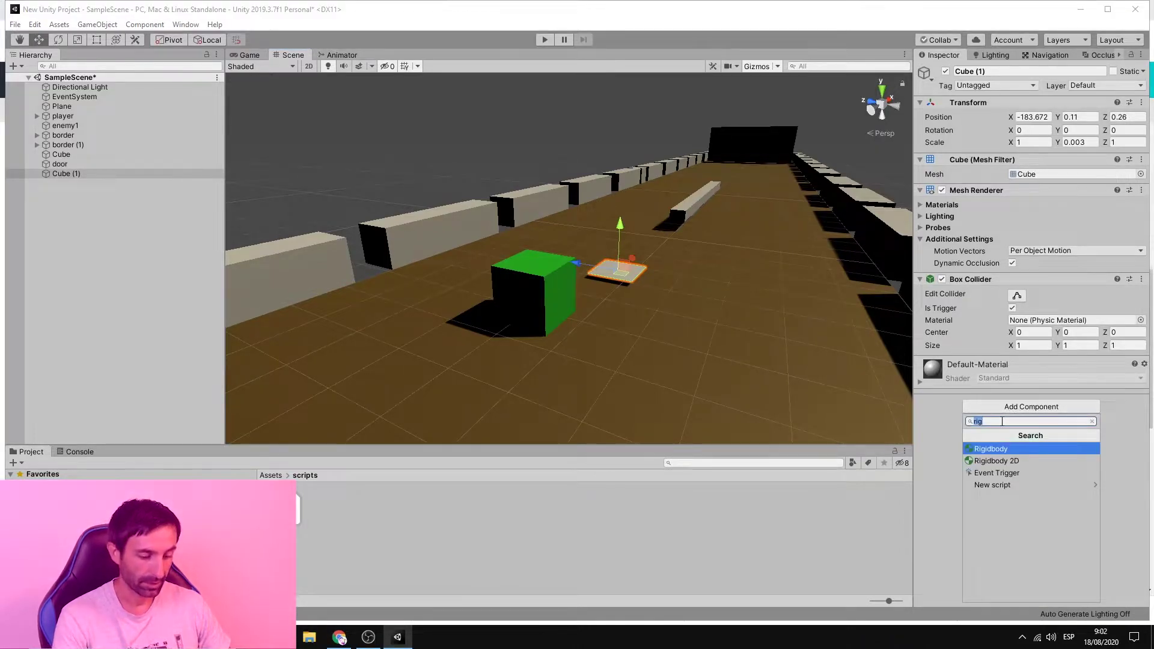
{"action": "type", "text": "sc"}
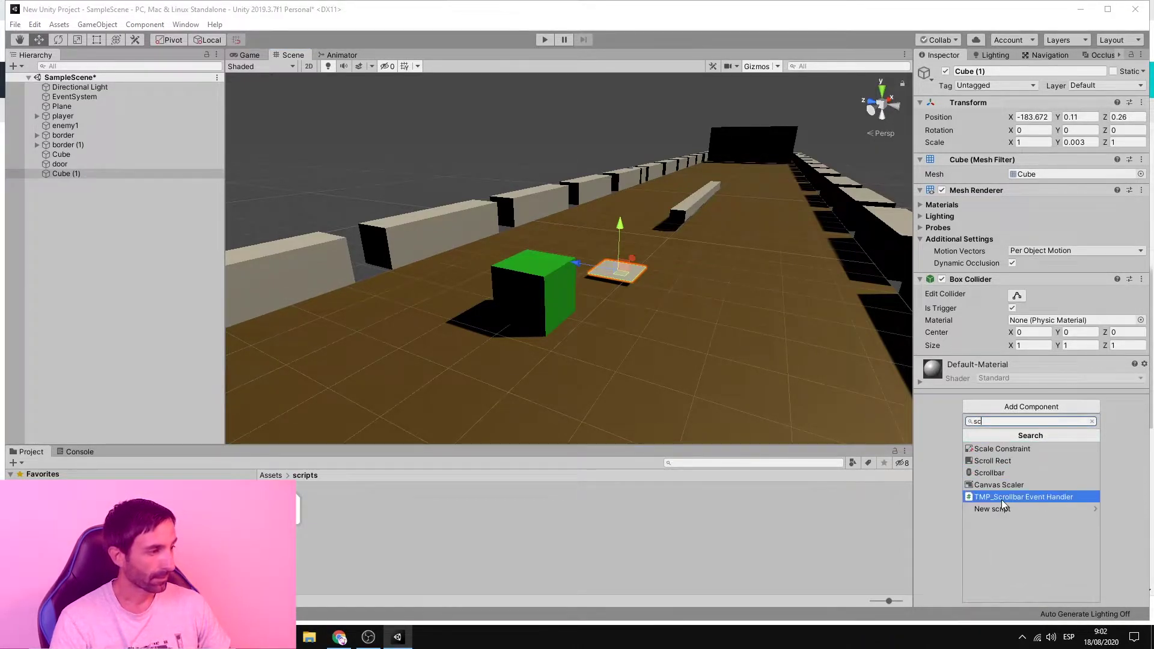
{"action": "left_click", "coordinate": [388, 491]}
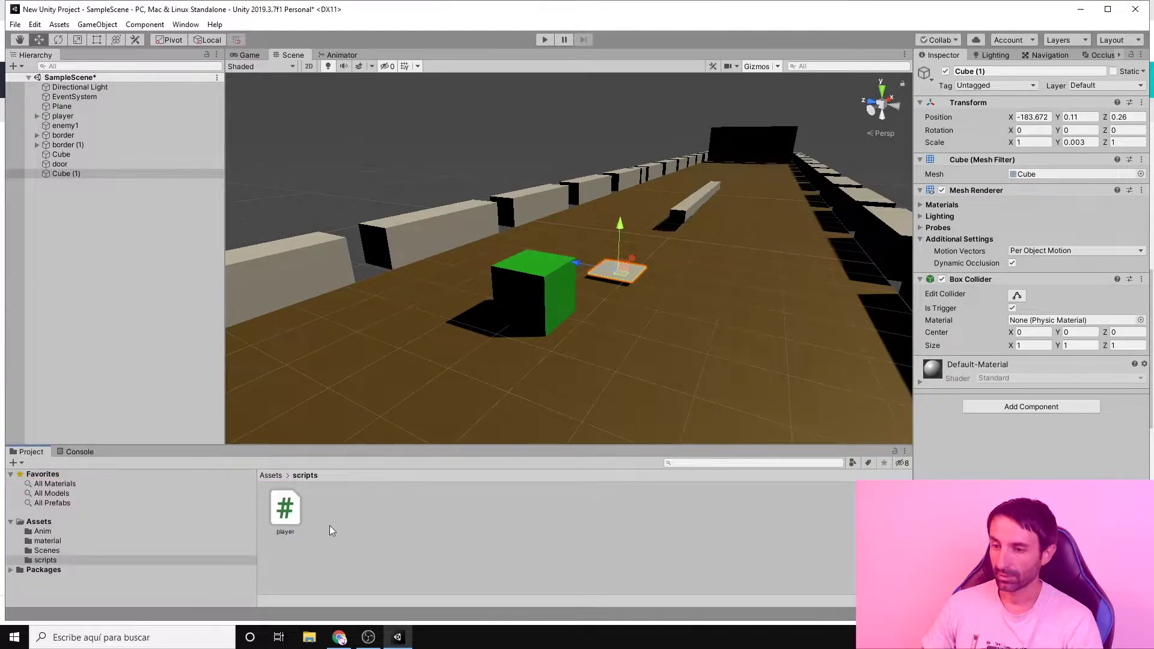
{"action": "left_click", "coordinate": [311, 529]}
{"action": "left_click", "coordinate": [53, 560]}
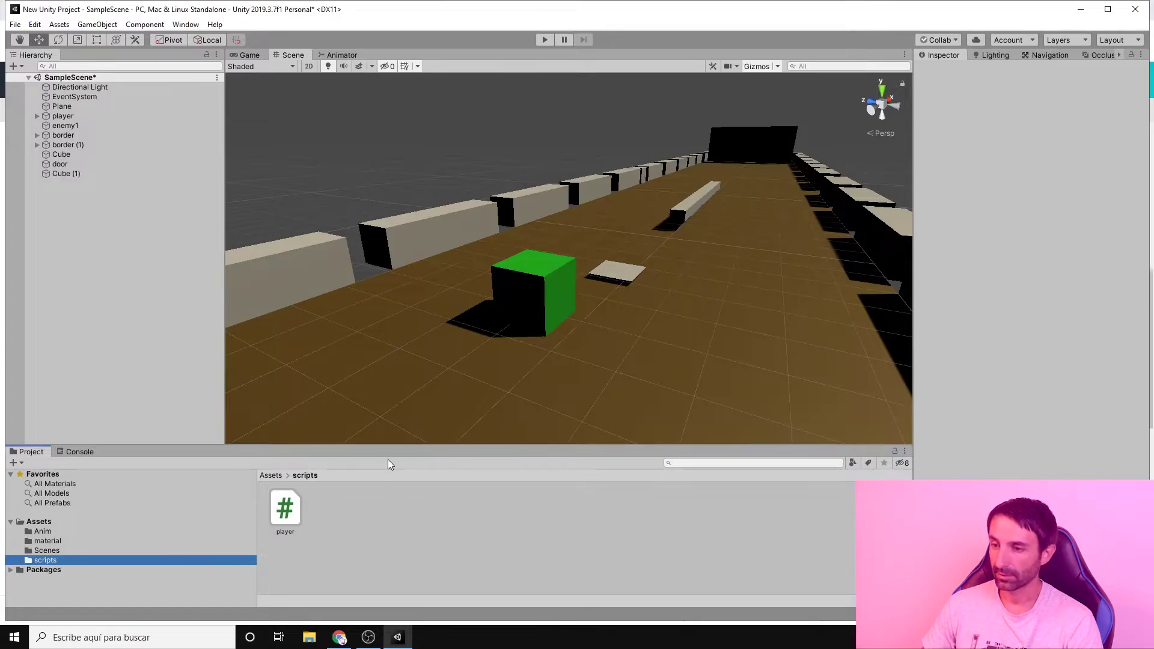
Step: Create a new C# script in the scripts folder named openDoorScript
{"action": "right_click", "coordinate": [374, 517]}
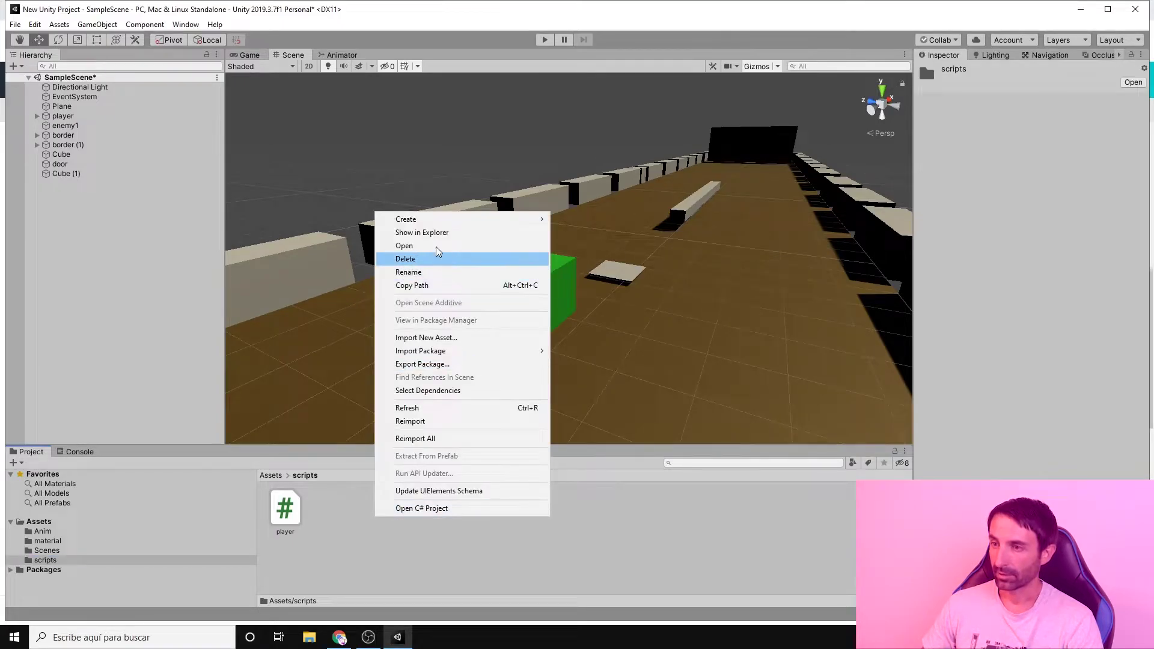
{"action": "mouse_move", "coordinate": [457, 220]}
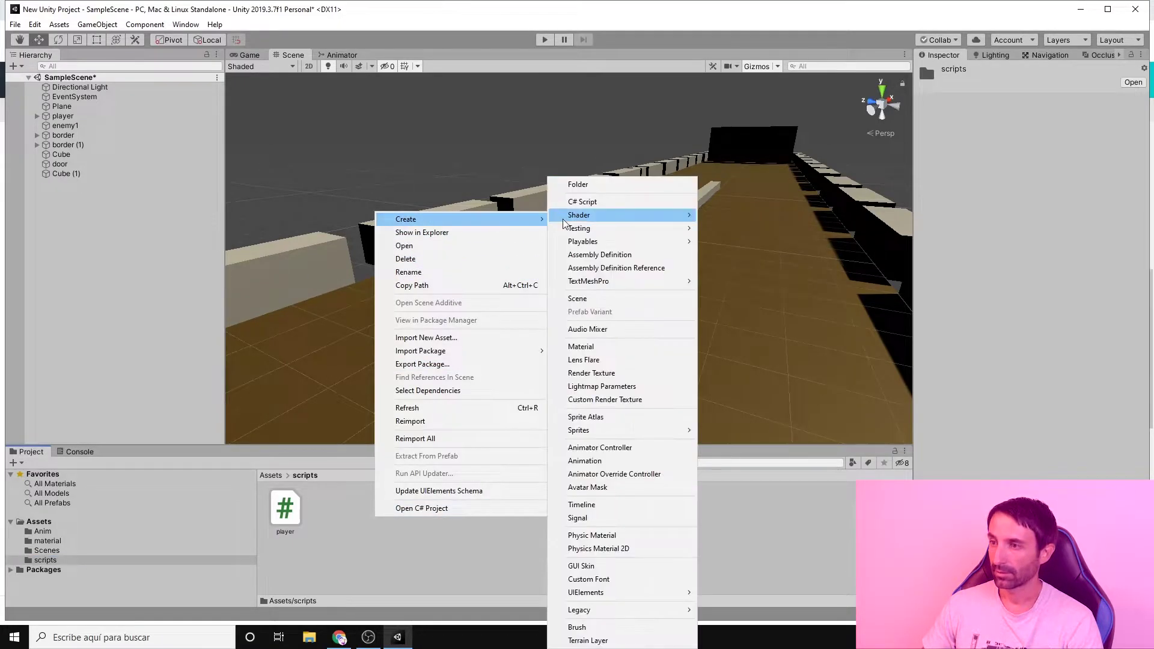
{"action": "left_click", "coordinate": [612, 202]}
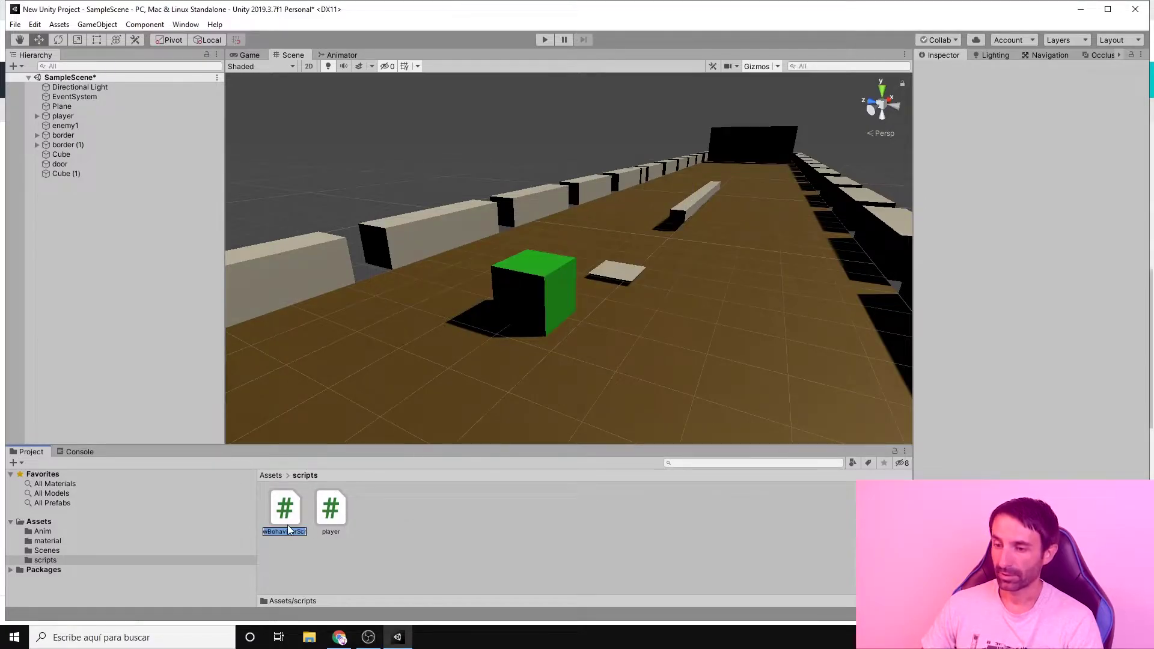
{"action": "type", "text": "openDoorA"}
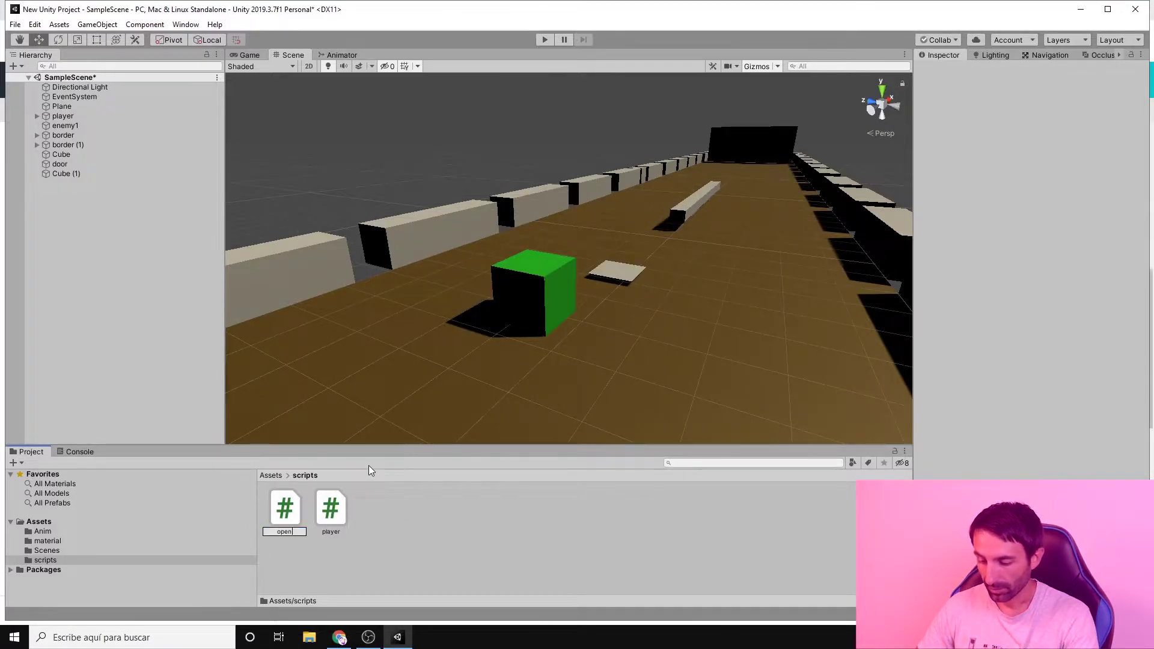
{"action": "key", "text": "BackSpace"}
{"action": "type", "text": "S"}
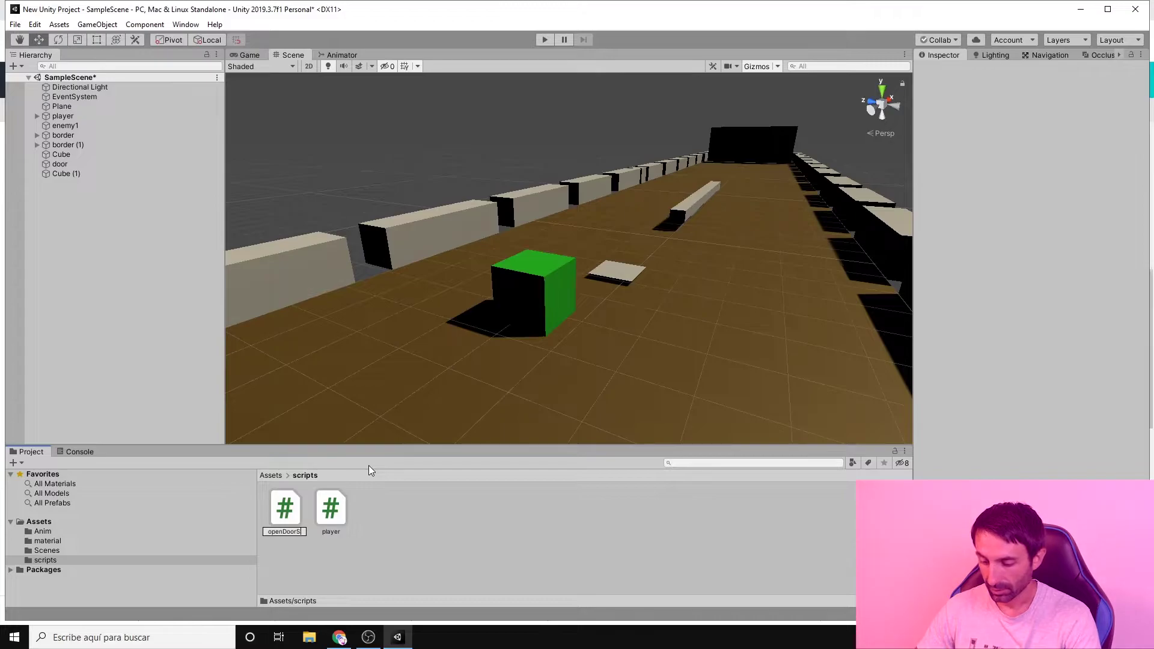
{"action": "type", "text": "cript"}
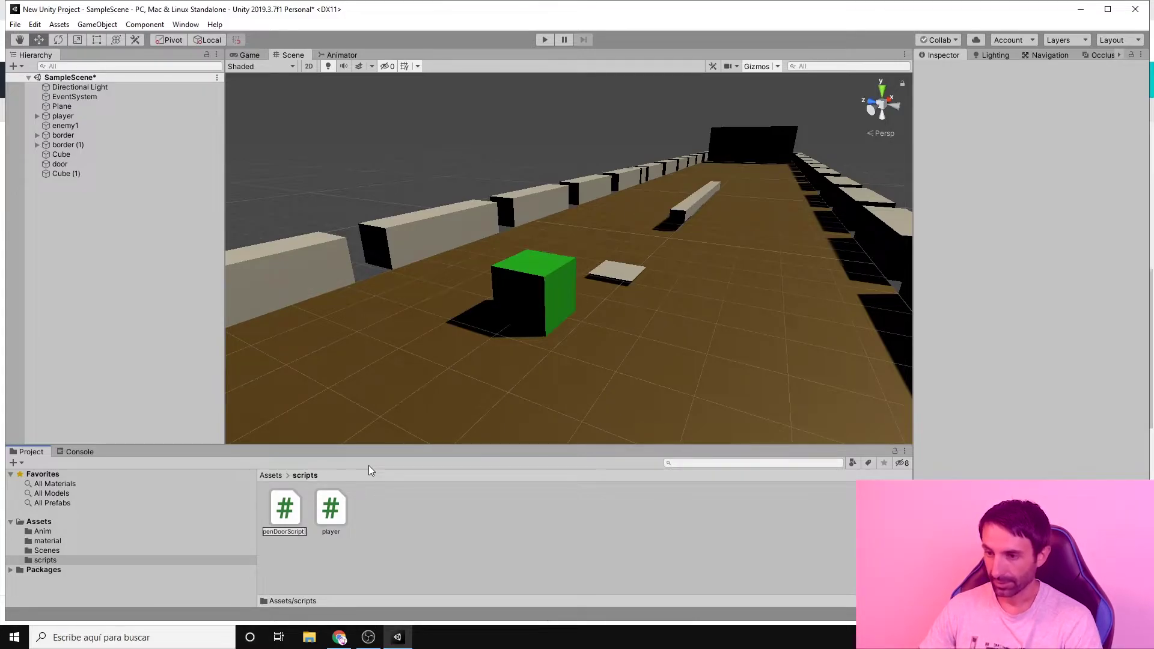
{"action": "key", "text": "Return"}
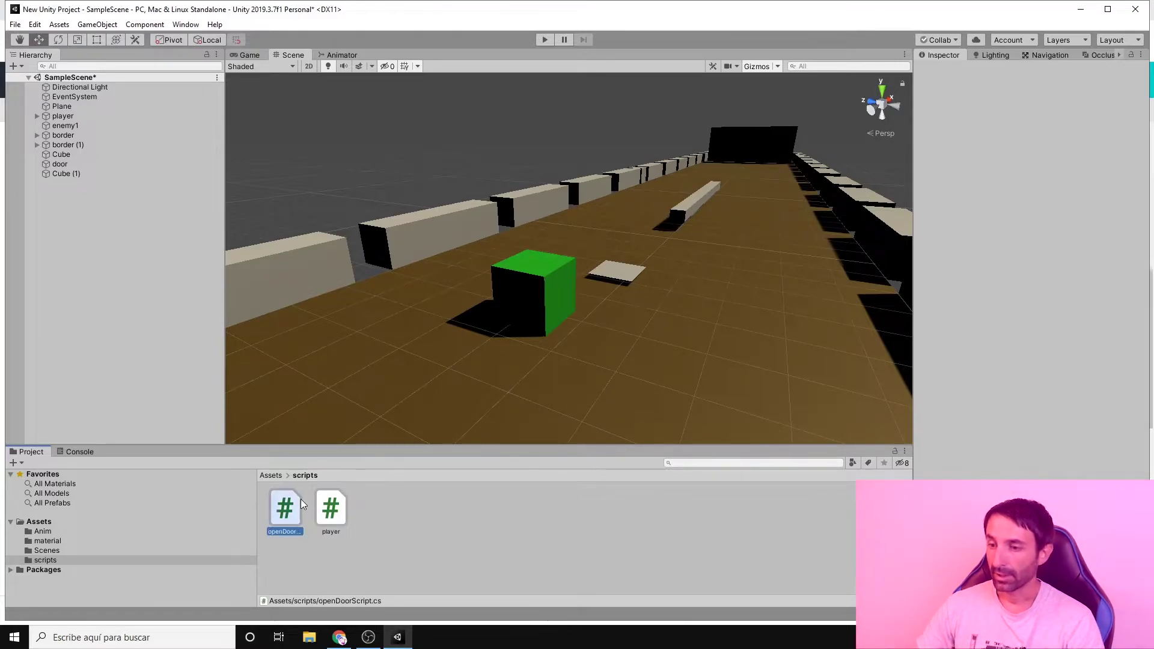
Step: Drag openDoorScript onto Cube (1)'s Inspector to attach it as a component
{"action": "left_click", "coordinate": [620, 281]}
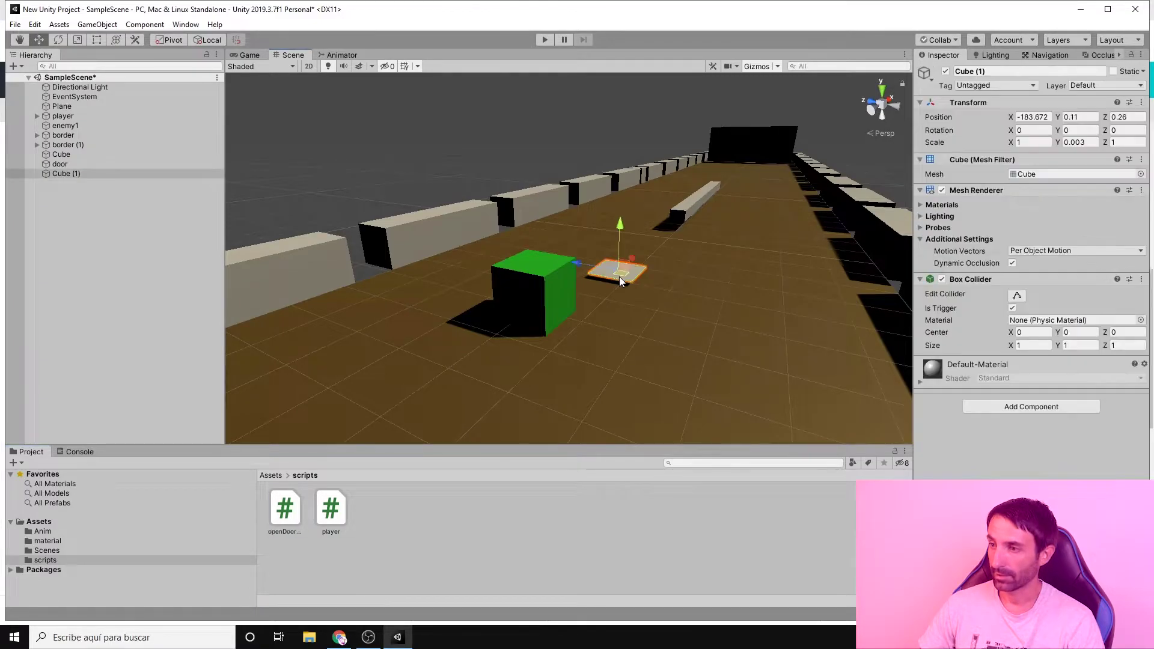
{"action": "left_click", "coordinate": [60, 174]}
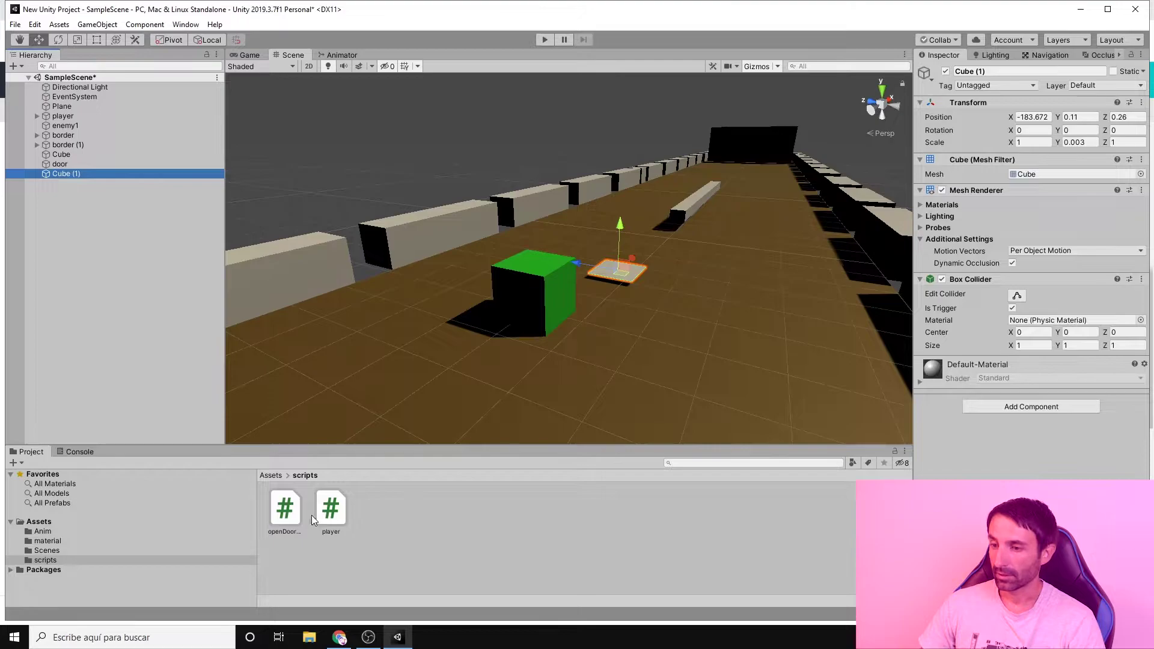
{"action": "left_click_drag", "start_coordinate": [294, 516], "coordinate": [1033, 438]}
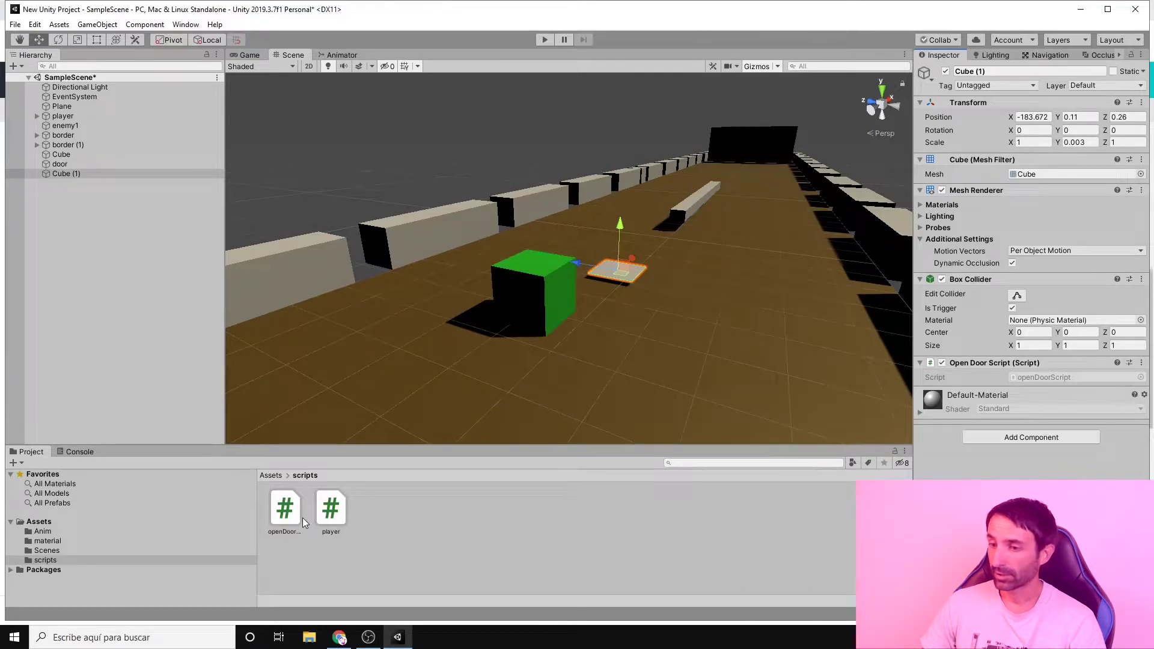
Step: Open openDoorScript in Visual Studio and delete Update() and the template comments
{"action": "double_click", "coordinate": [285, 517]}
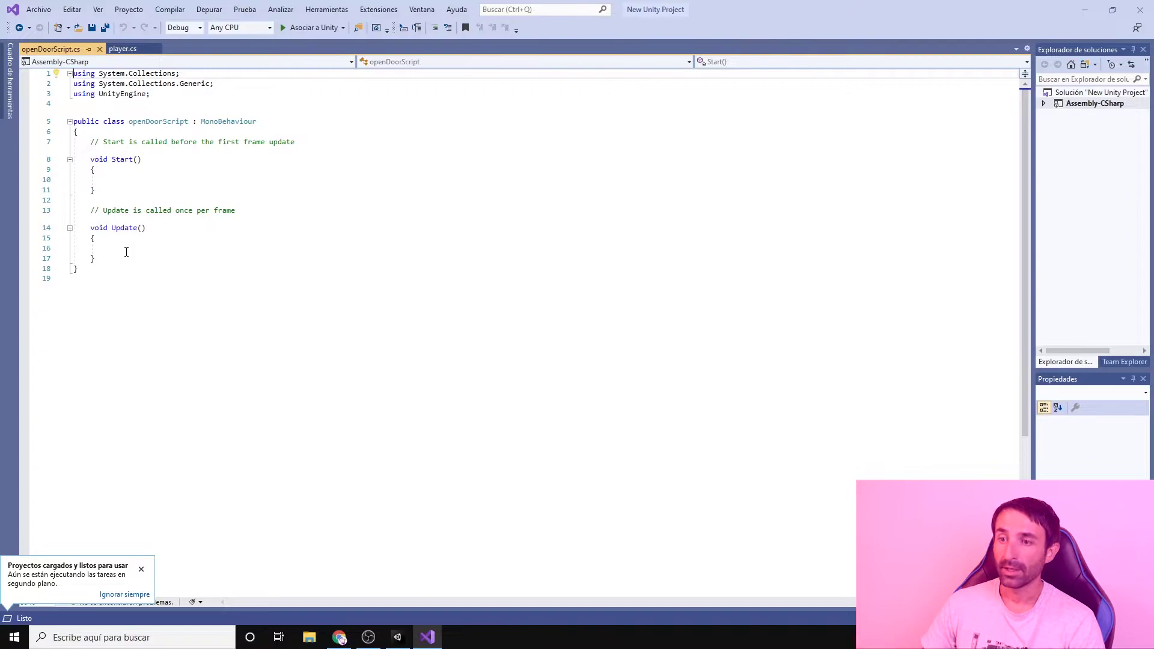
{"action": "left_click_drag", "start_coordinate": [113, 258], "coordinate": [88, 210]}
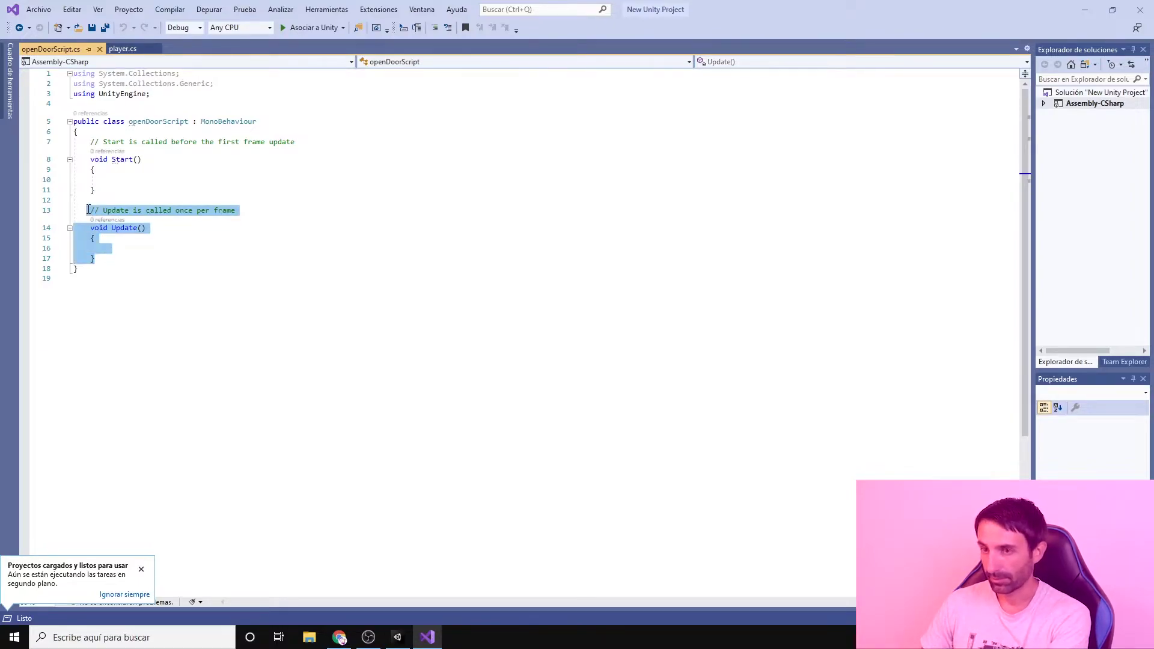
{"action": "key", "text": "Delete"}
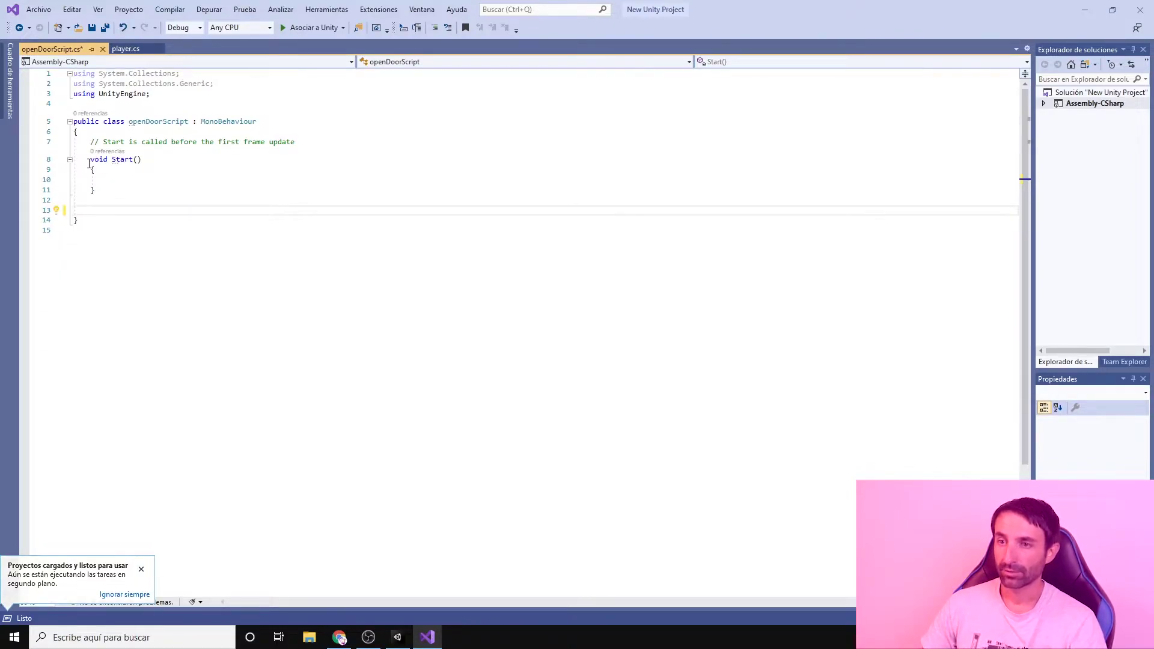
{"action": "left_click_drag", "start_coordinate": [89, 161], "coordinate": [113, 190]}
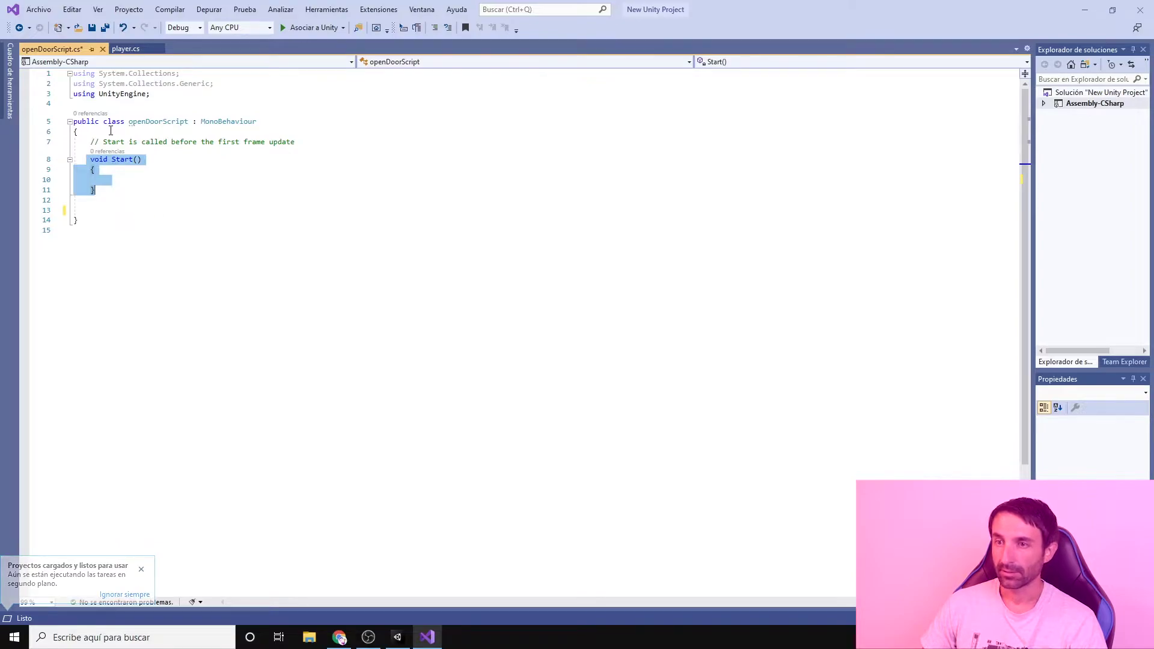
{"action": "left_click", "coordinate": [111, 131]}
{"action": "left_click_drag", "start_coordinate": [323, 144], "coordinate": [91, 140]}
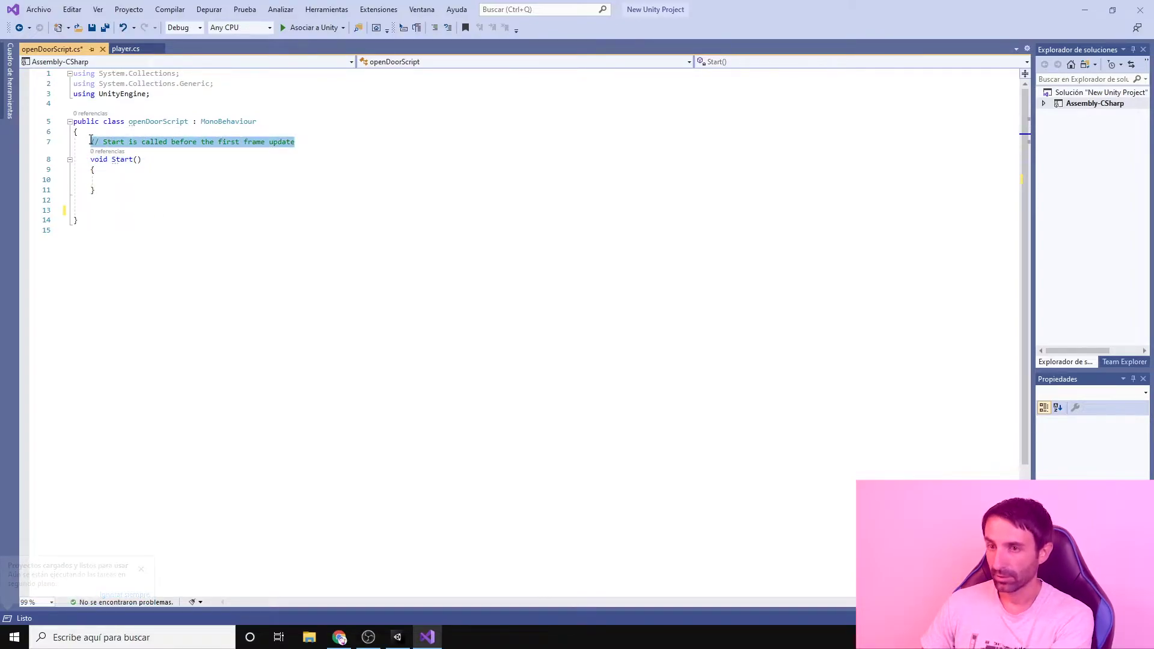
{"action": "key", "text": "Delete"}
{"action": "left_click", "coordinate": [108, 190]}
{"action": "key", "text": "Return"}
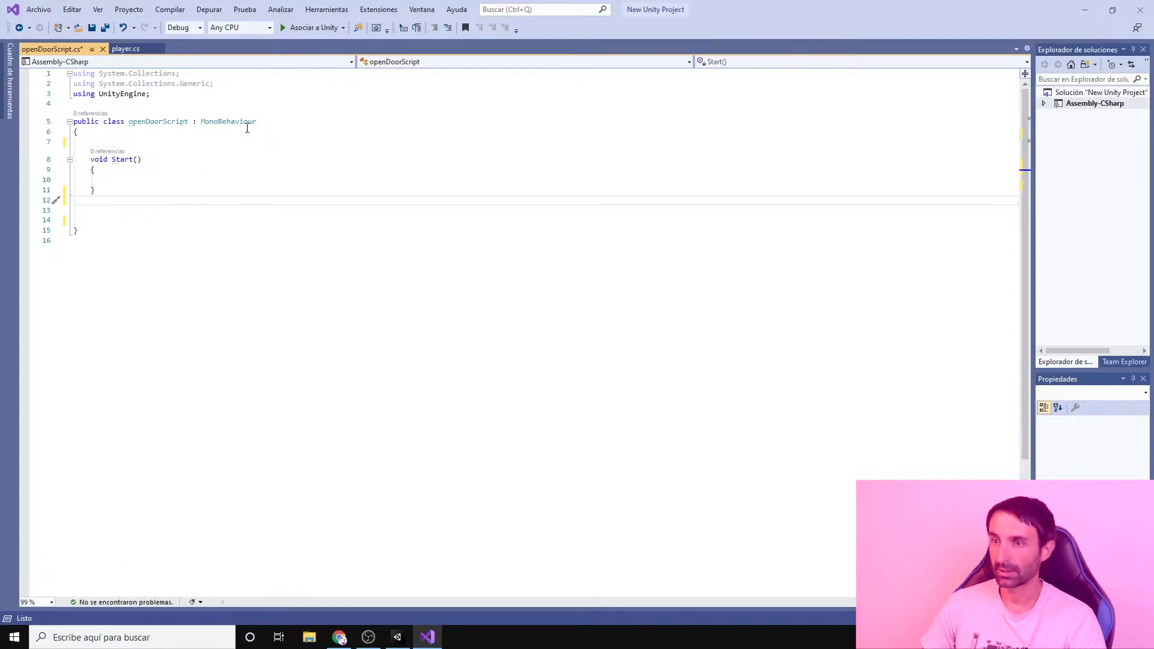
Step: Insert an OnTriggerEnter(Collider other) method below Start using IntelliSense
{"action": "left_click_drag", "start_coordinate": [262, 121], "coordinate": [193, 122]}
{"action": "left_click", "coordinate": [93, 219]}
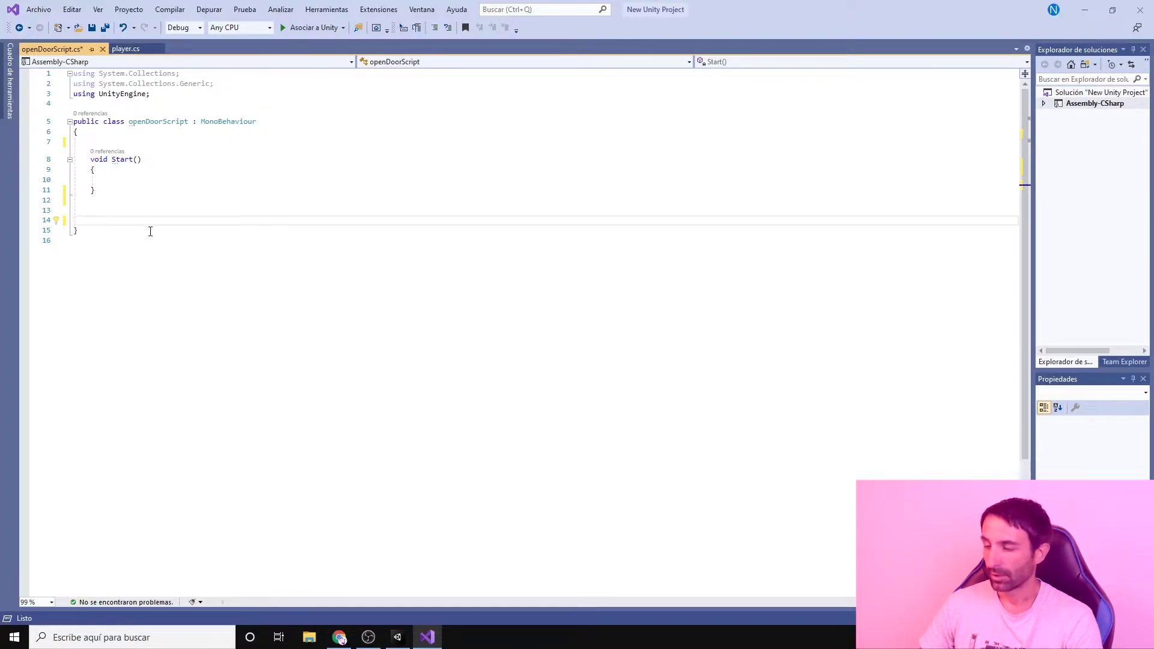
{"action": "type", "text": "on"}
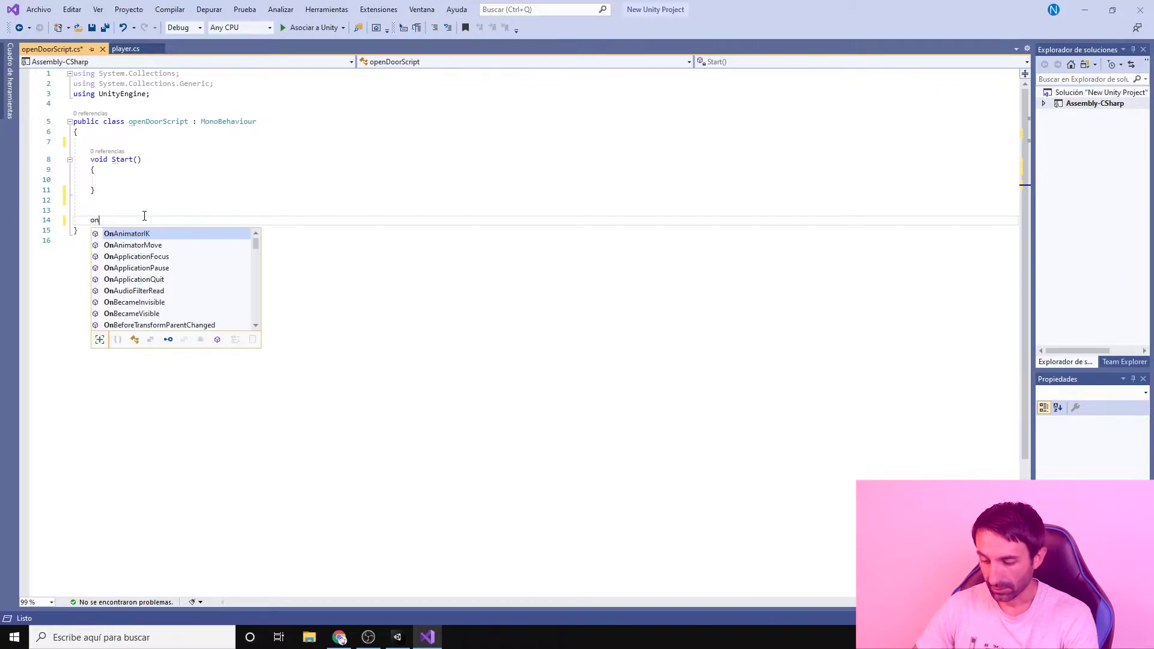
{"action": "type", "text": "Tr"}
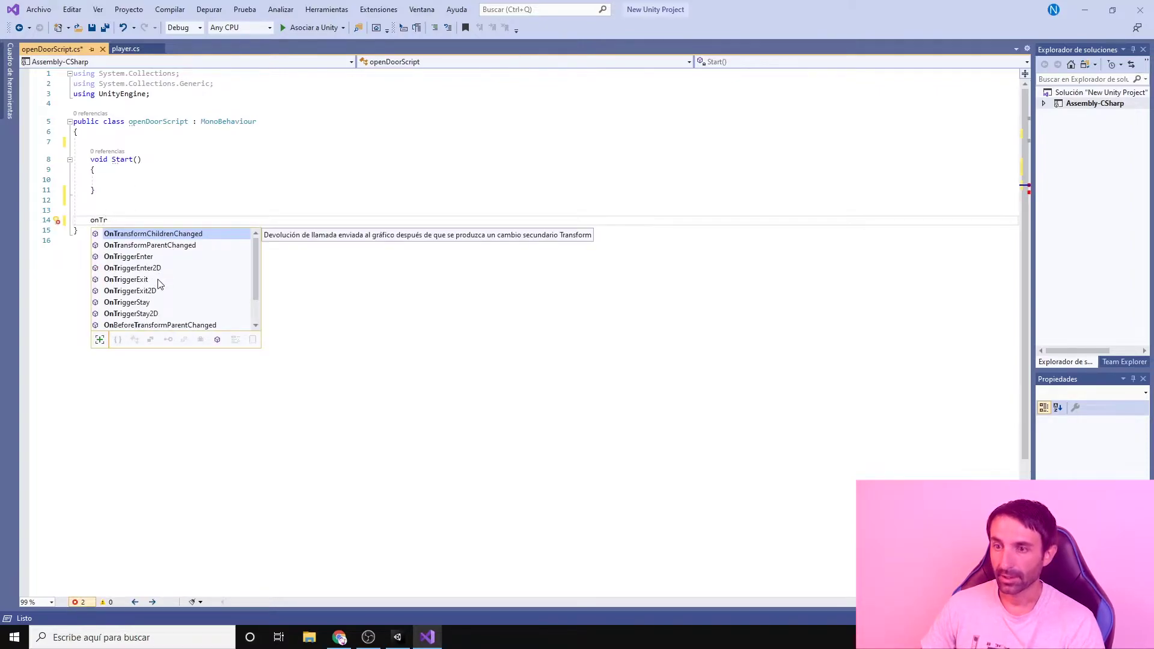
{"action": "double_click", "coordinate": [142, 257]}
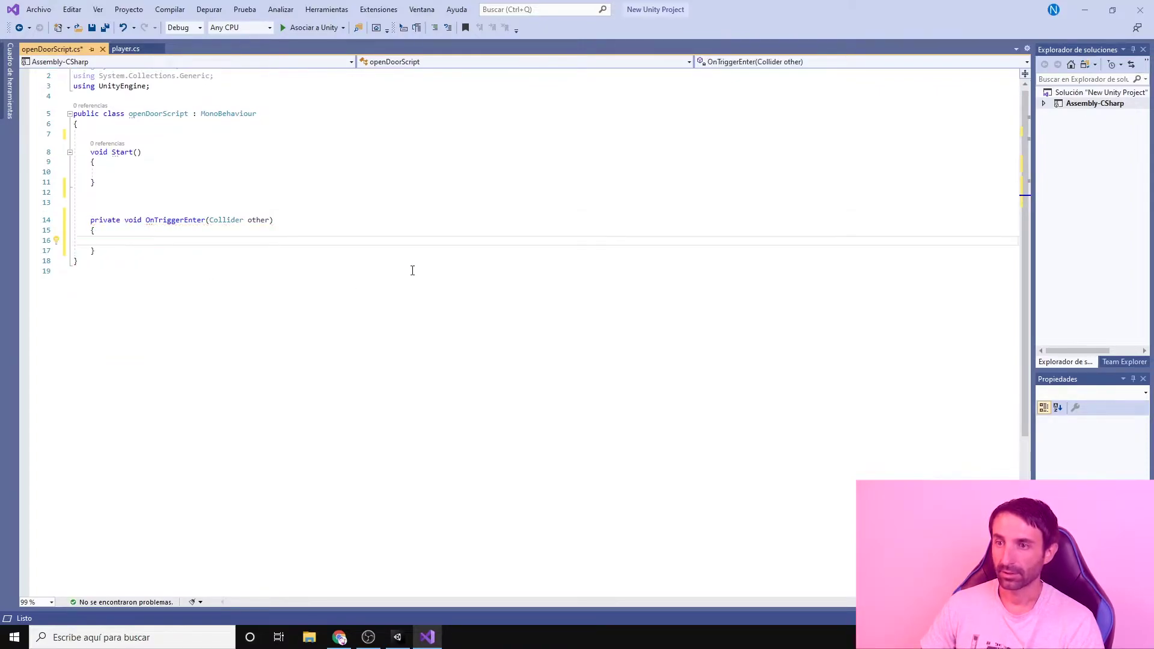
Step: Check Cube (1) in Unity, then begin a print( call inside OnTriggerEnter
{"action": "left_click", "coordinate": [397, 637]}
{"action": "left_click", "coordinate": [629, 272]}
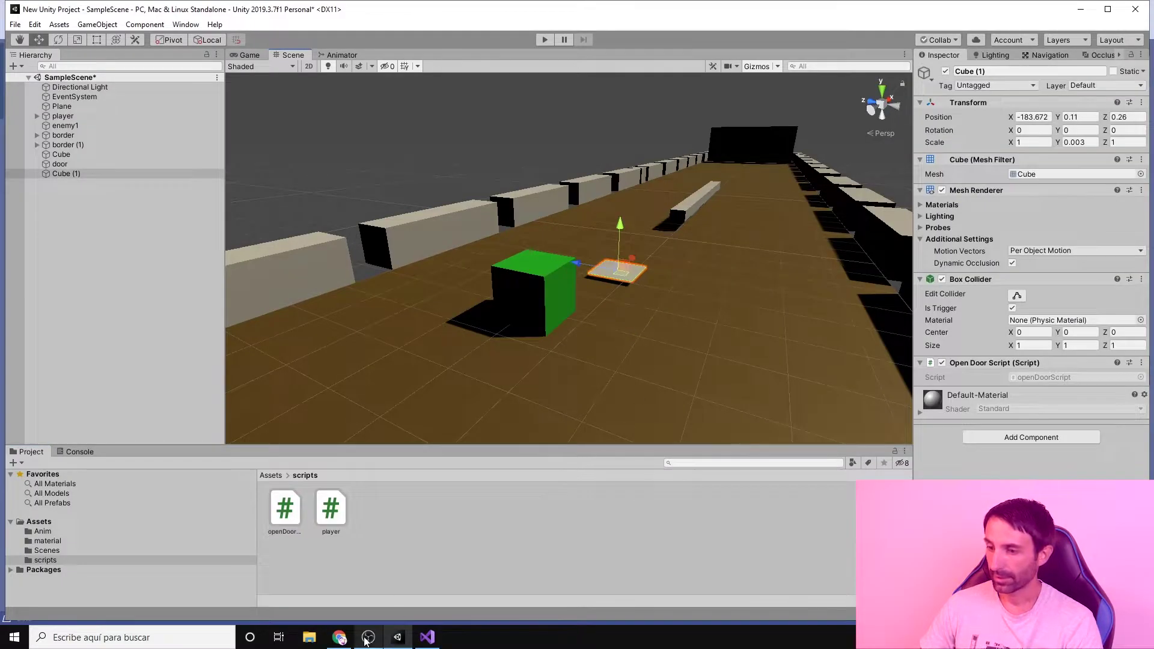
{"action": "left_click", "coordinate": [427, 644]}
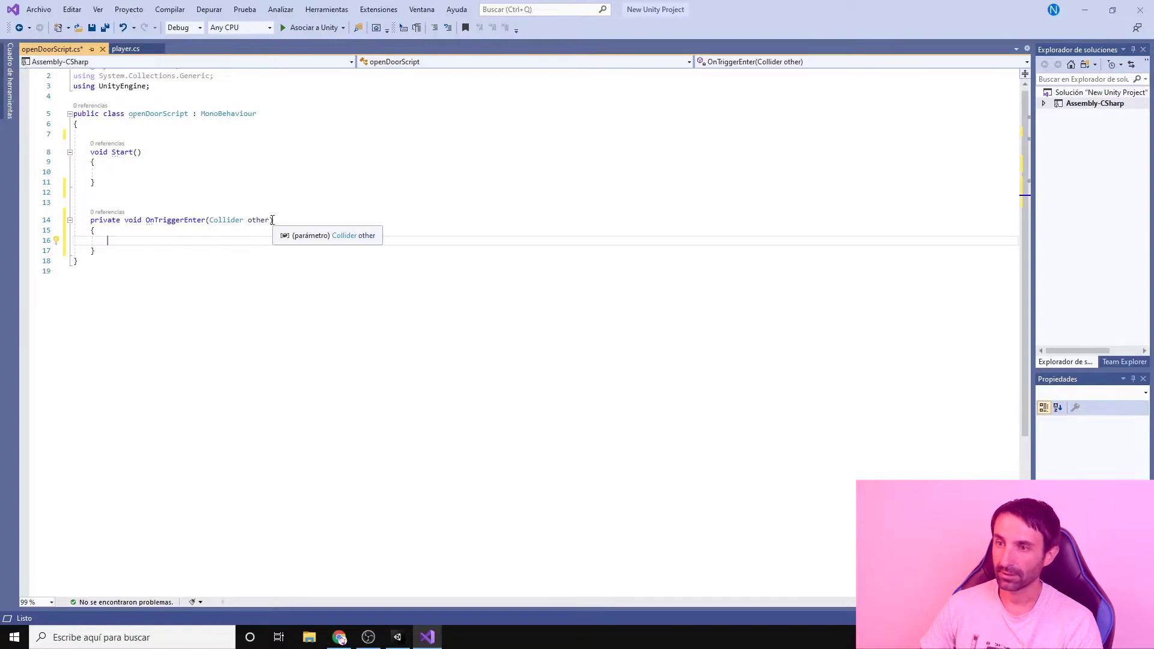
{"action": "double_click", "coordinate": [257, 220]}
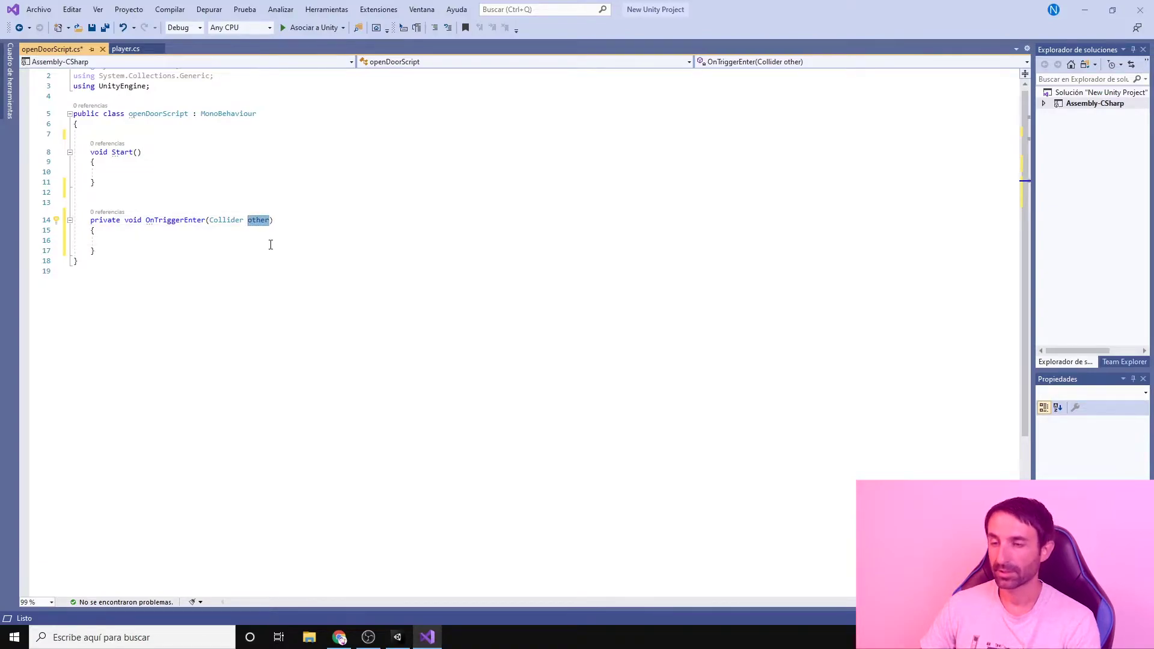
{"action": "key", "text": "Down"}
{"action": "key", "text": "Down"}
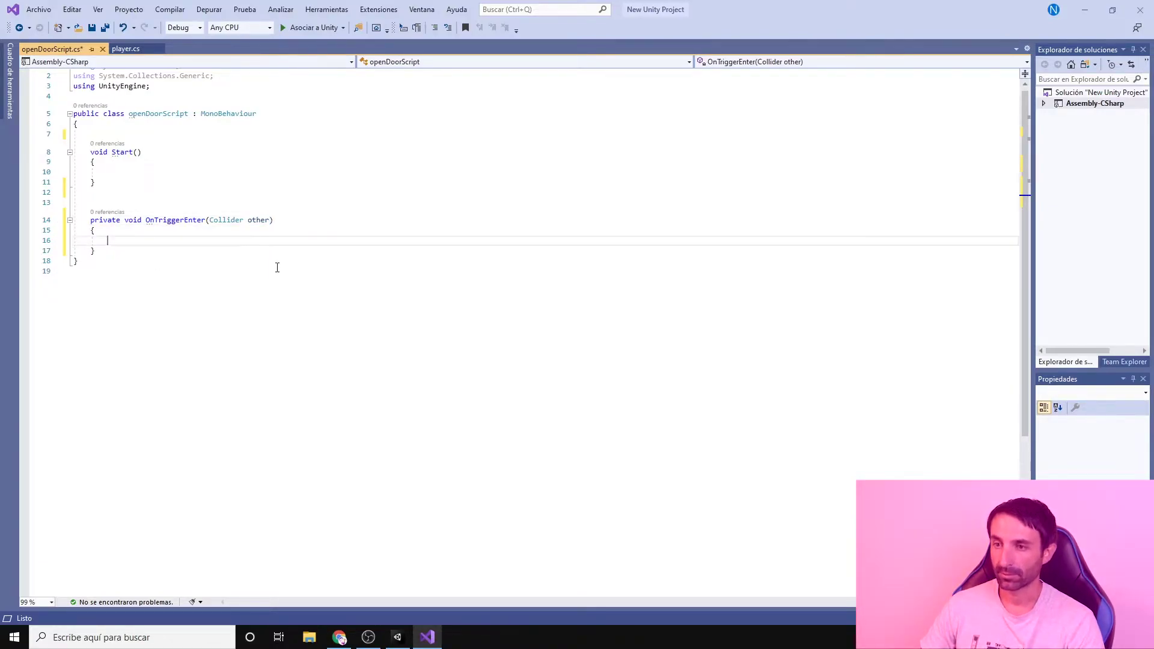
{"action": "type", "text": "pr"}
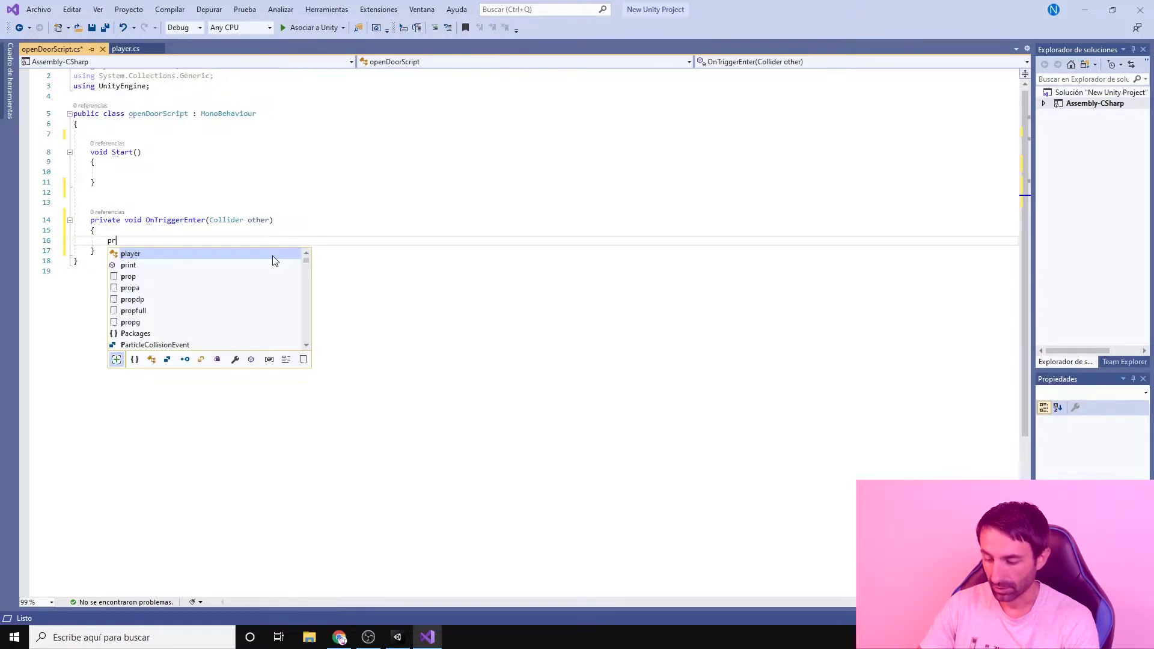
{"action": "type", "text": "int"}
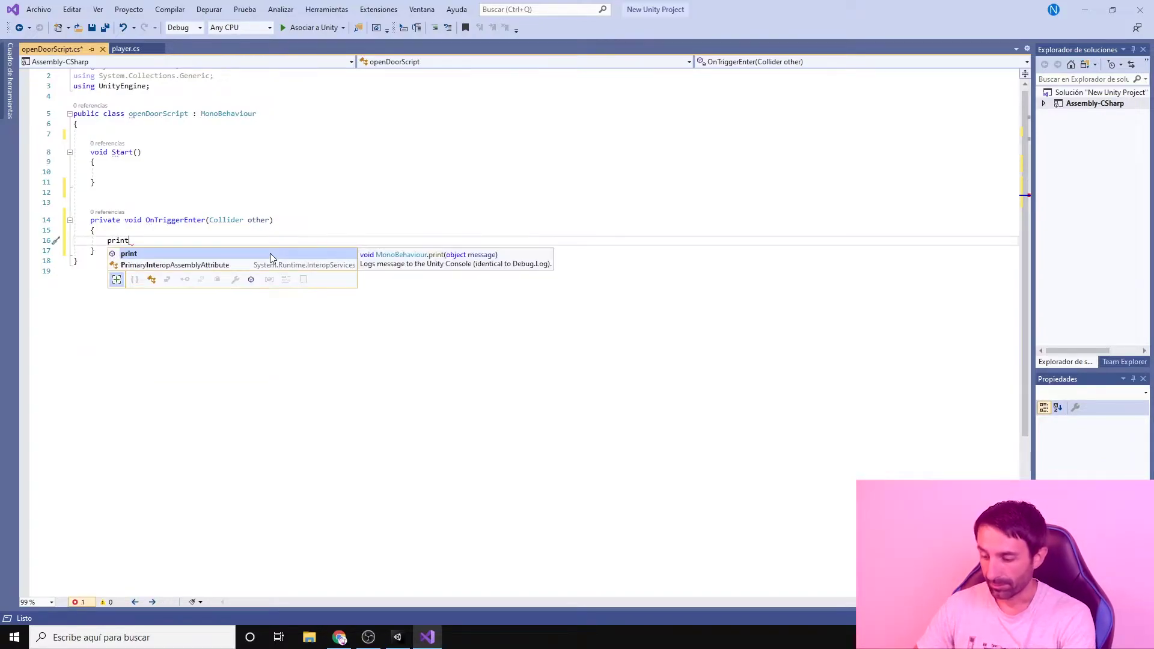
{"action": "type", "text": "("}
Step: Make Unity's bottom panel taller showing the Console, then return to openDoorScript
{"action": "key", "text": "alt+Tab"}
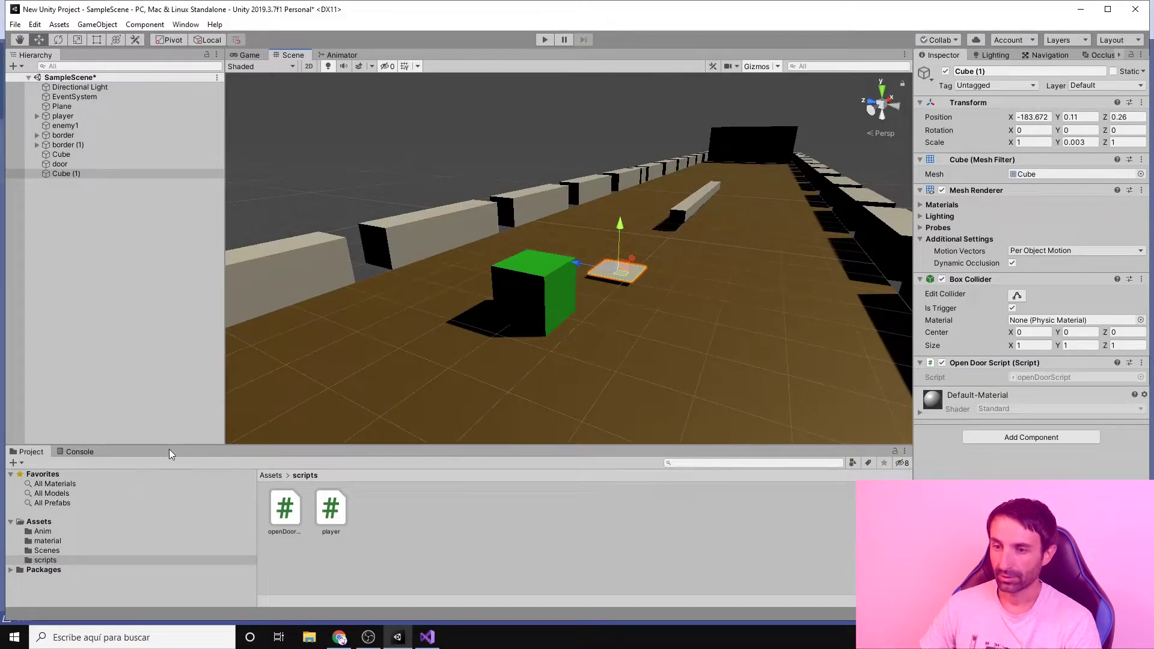
{"action": "left_click_drag", "start_coordinate": [192, 444], "coordinate": [125, 338]}
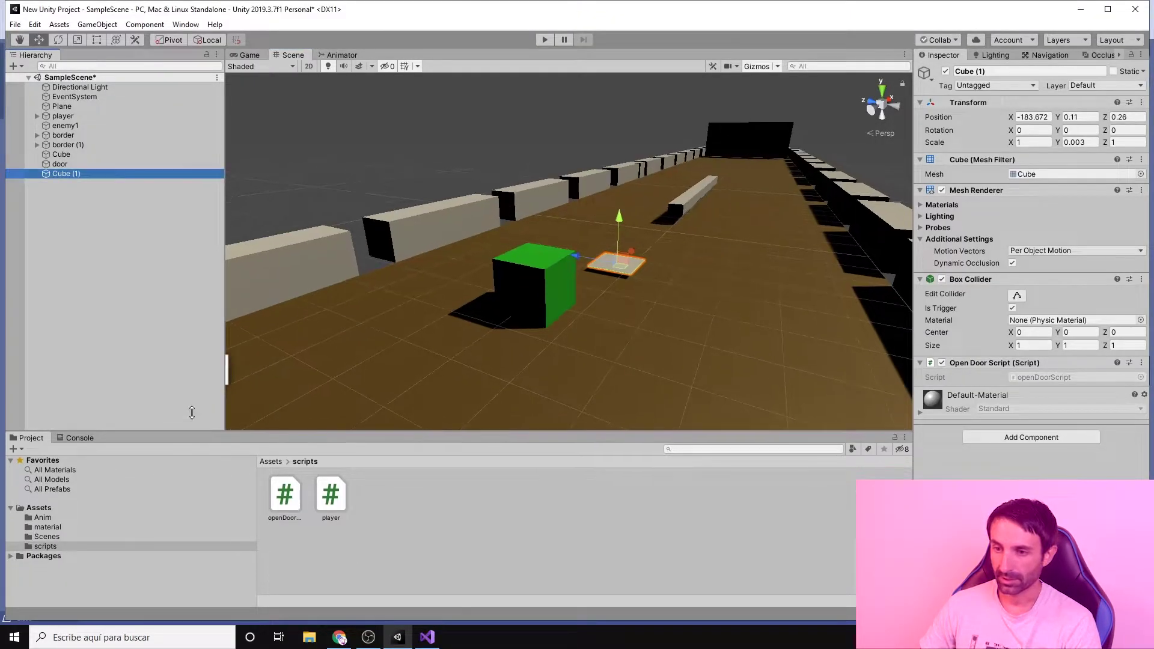
{"action": "left_click", "coordinate": [91, 343]}
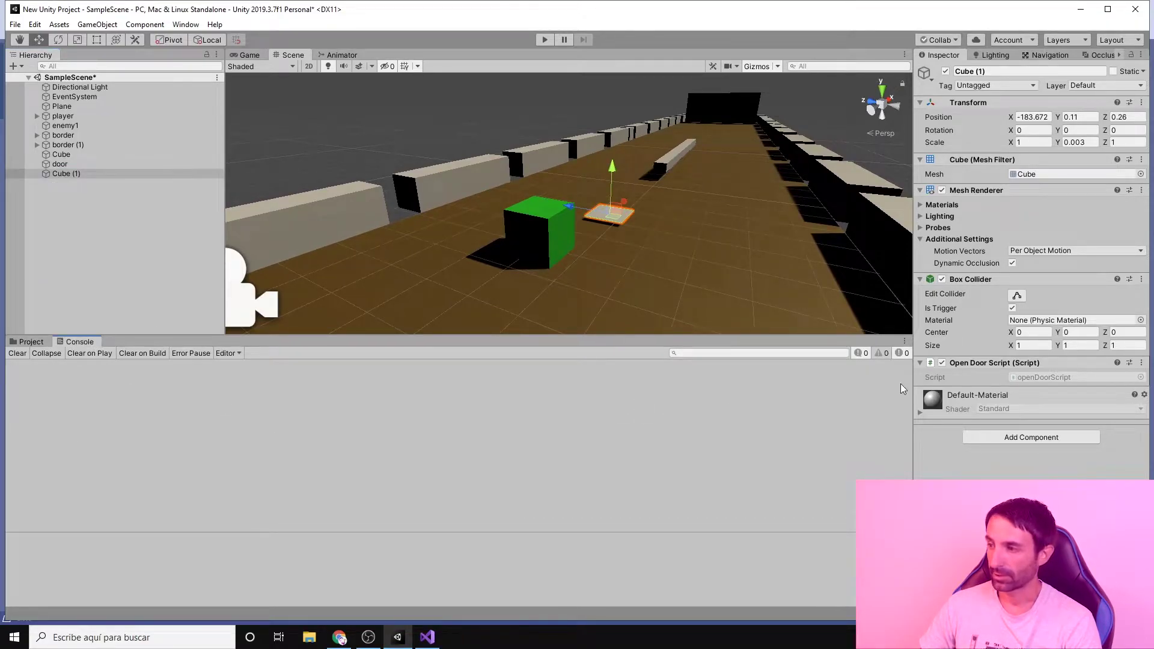
{"action": "left_click", "coordinate": [427, 638]}
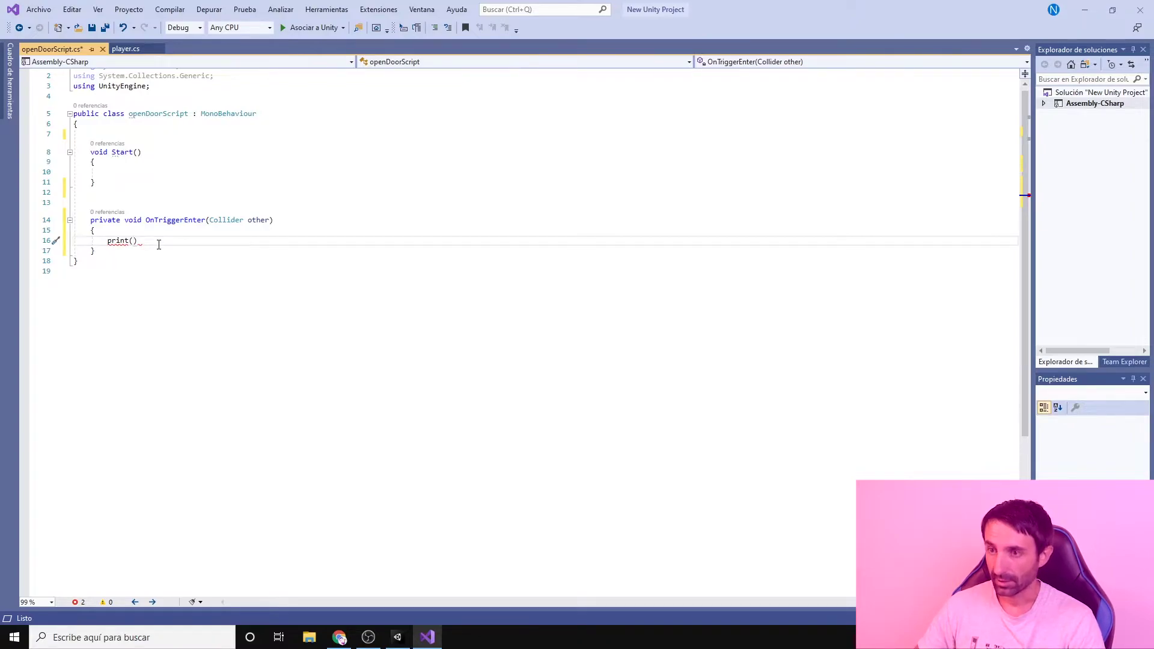
Step: Complete line 16 as print("Collider " + other.gameObject.name); and save openDoorScript
{"action": "type", "text": "\"C"}
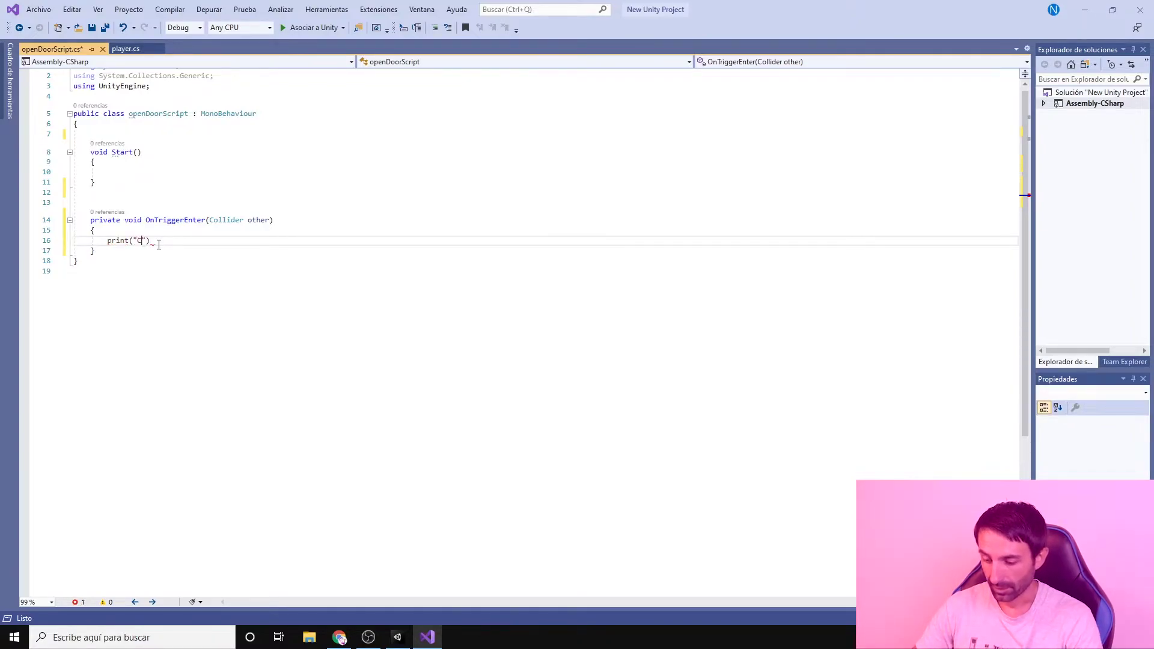
{"action": "type", "text": "ollider \" + "}
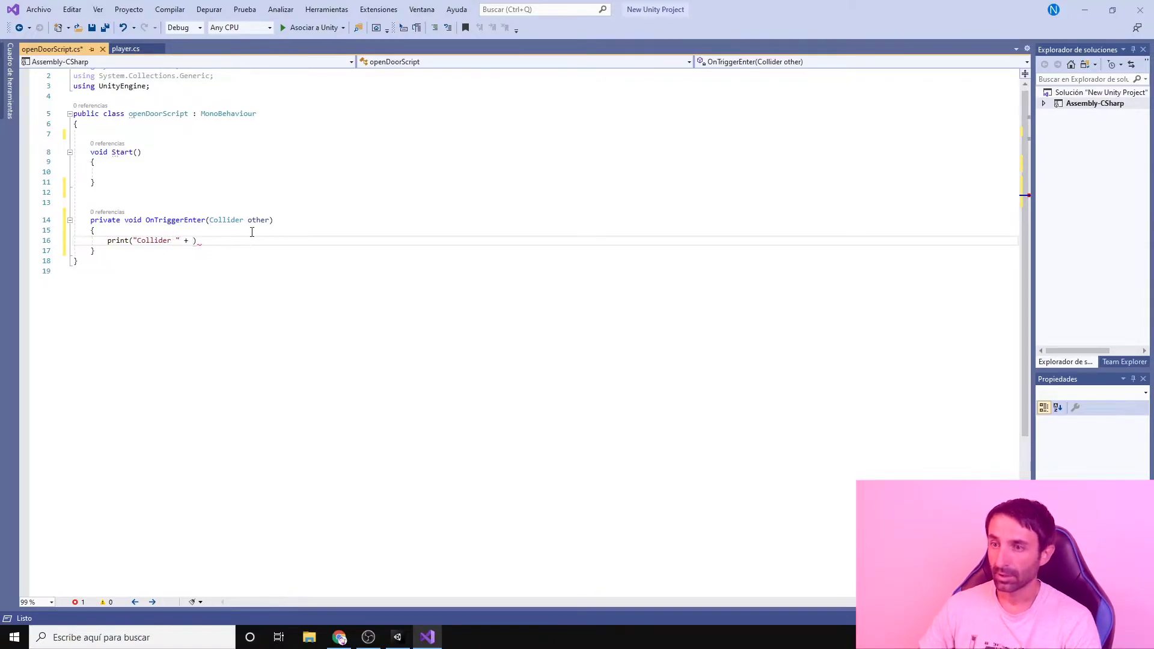
{"action": "type", "text": "other"}
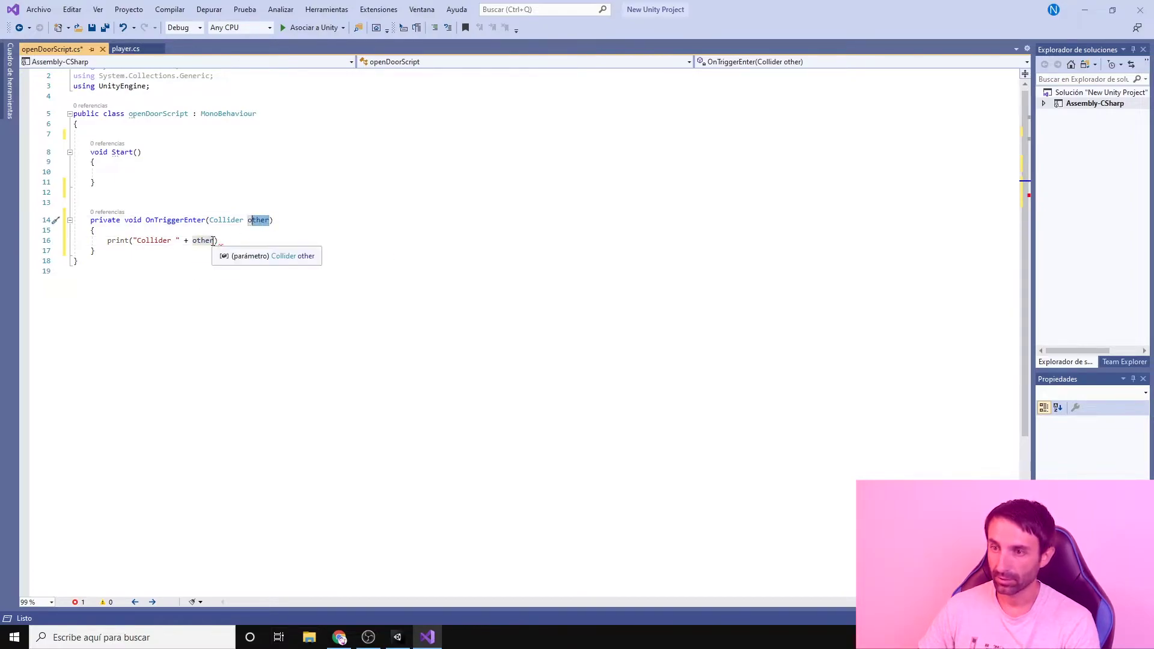
{"action": "type", "text": "."}
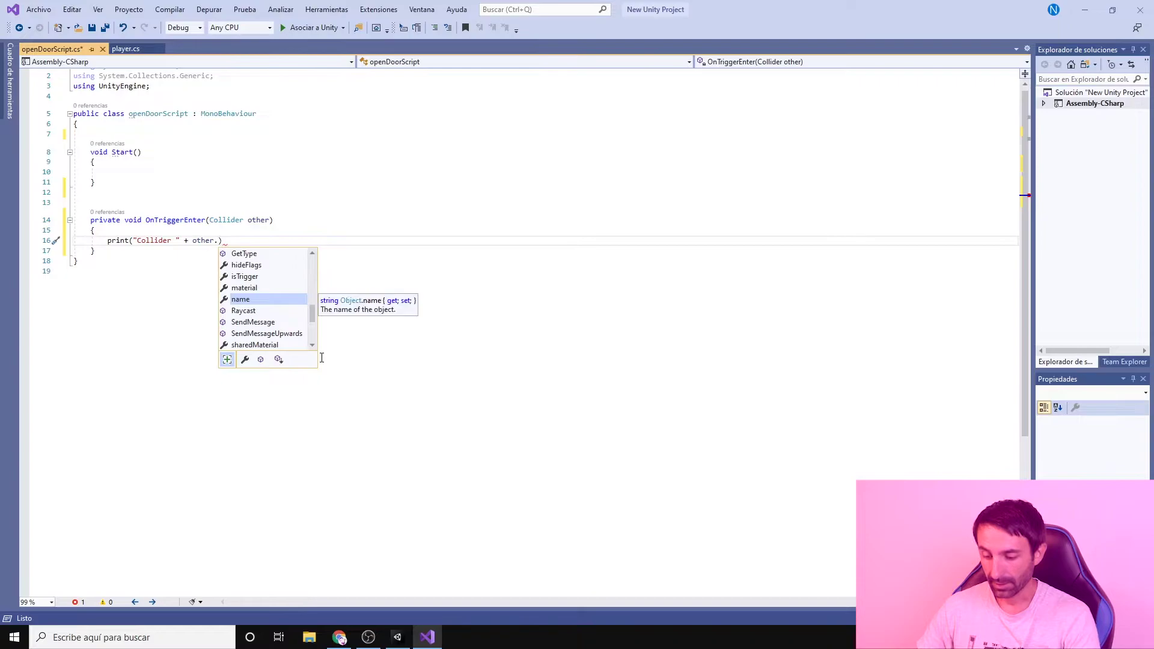
{"action": "type", "text": "ga"}
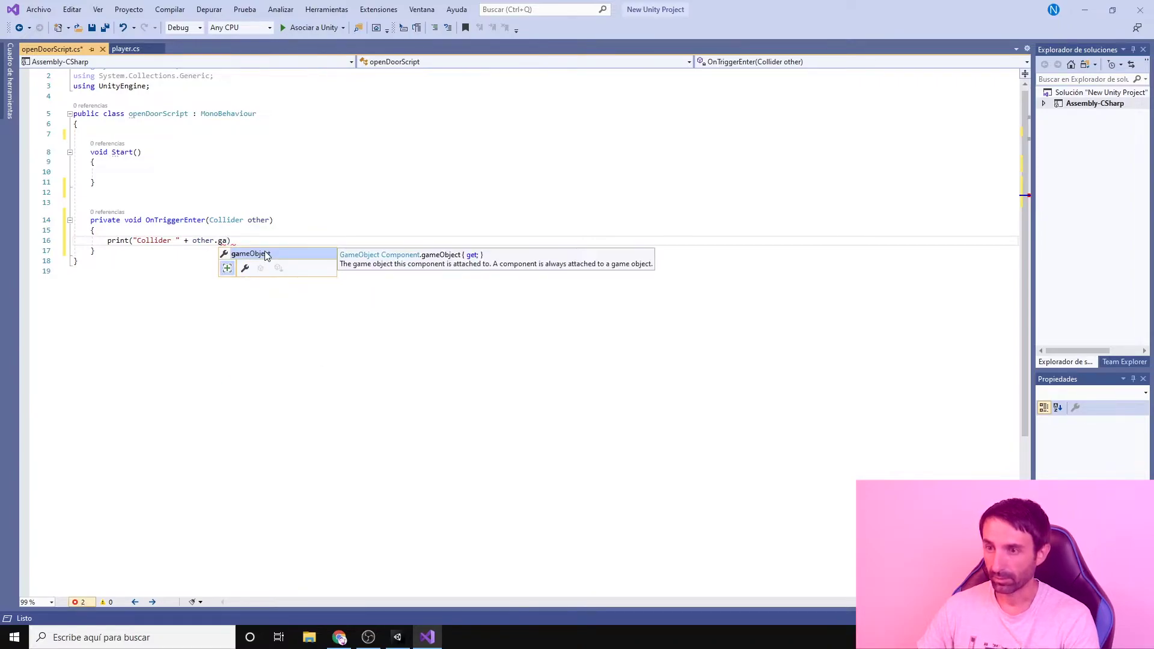
{"action": "double_click", "coordinate": [266, 253]}
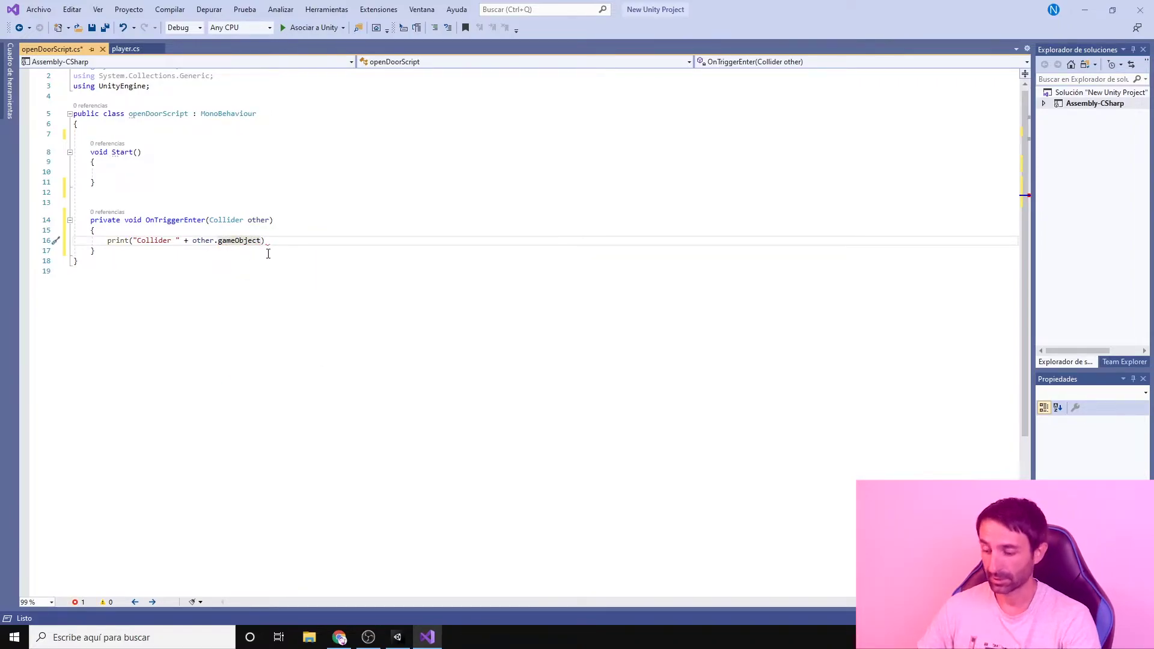
{"action": "type", "text": "."}
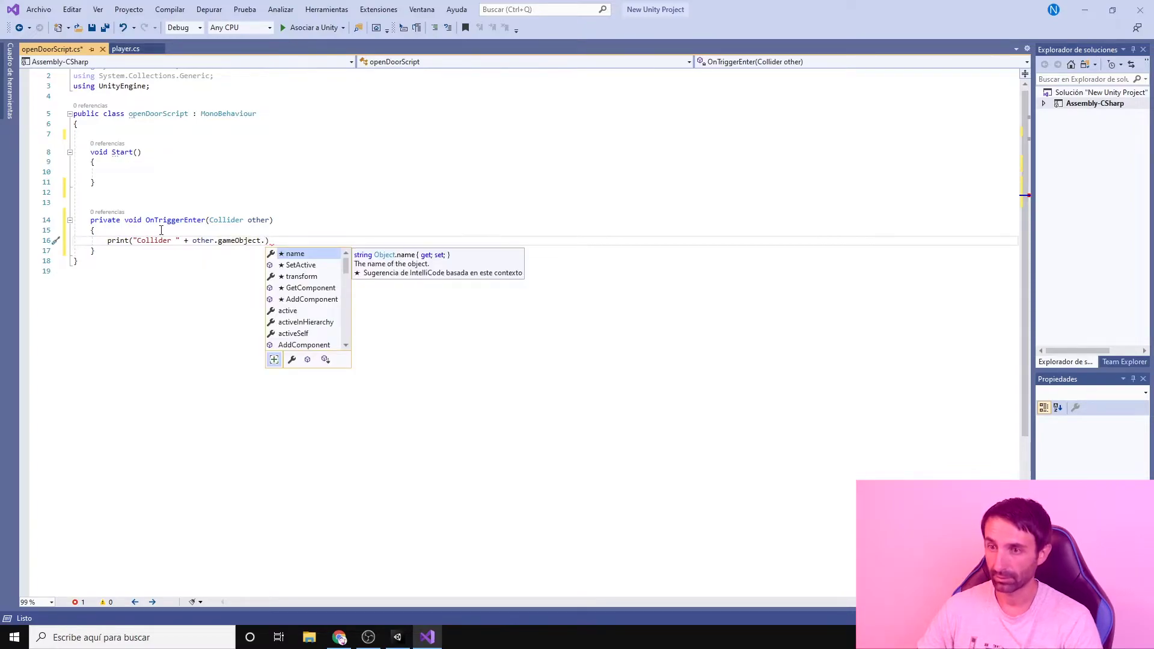
{"action": "left_click_drag", "start_coordinate": [89, 220], "coordinate": [165, 232]}
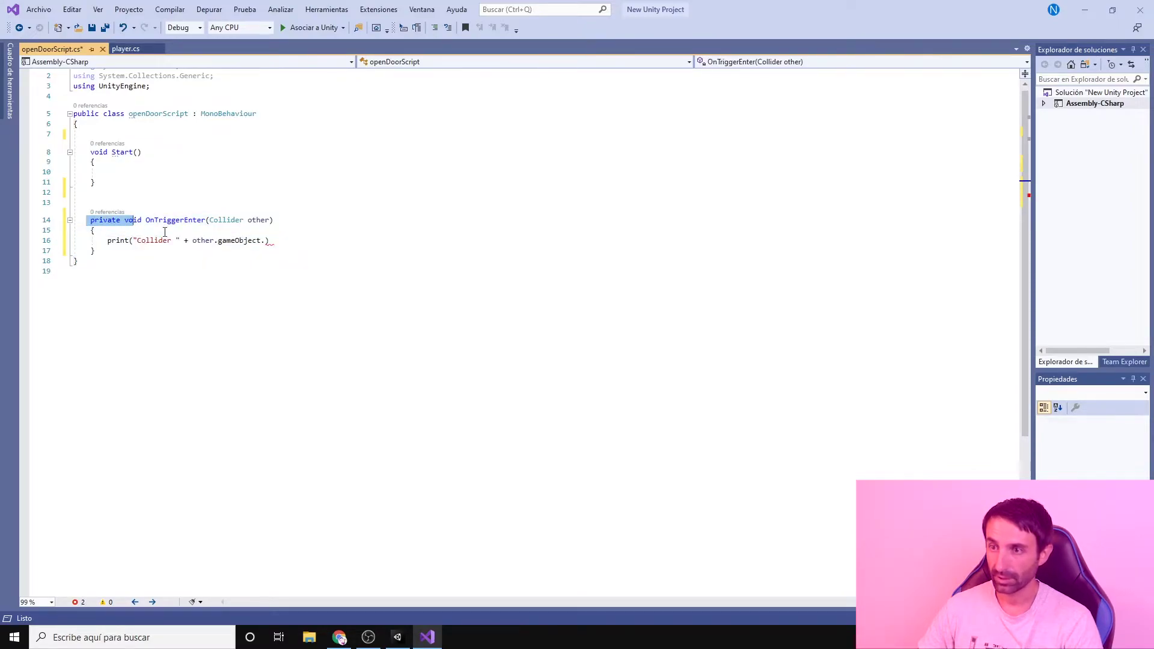
{"action": "left_click_drag", "start_coordinate": [259, 241], "coordinate": [220, 241]}
{"action": "left_click", "coordinate": [267, 241]}
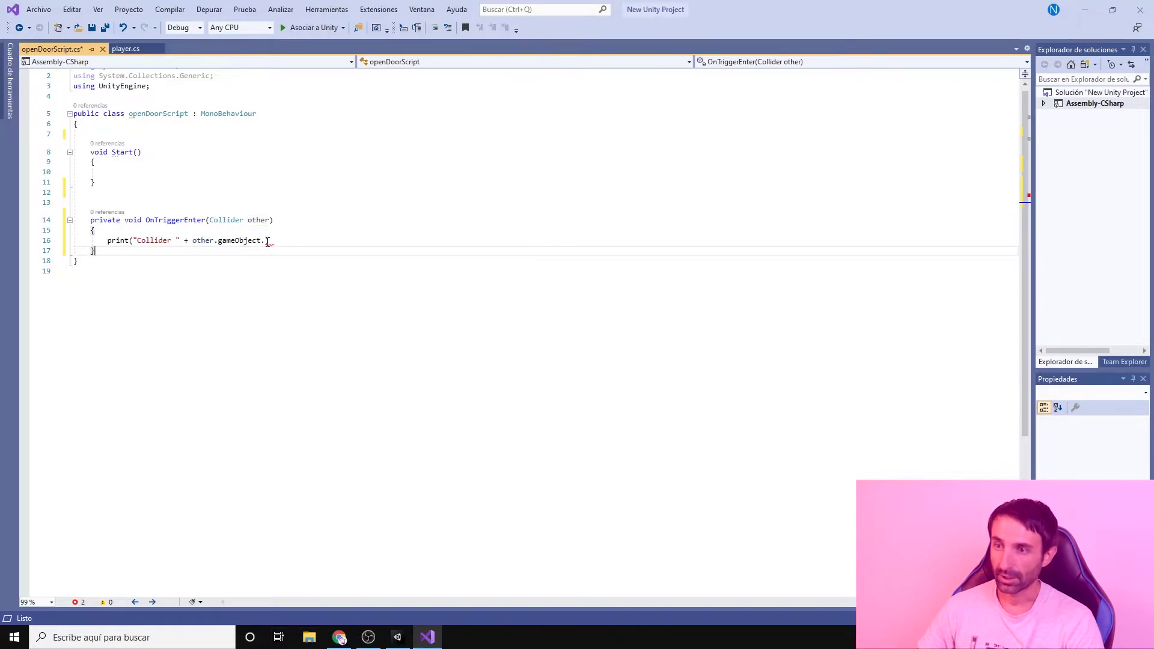
{"action": "type", "text": "n"}
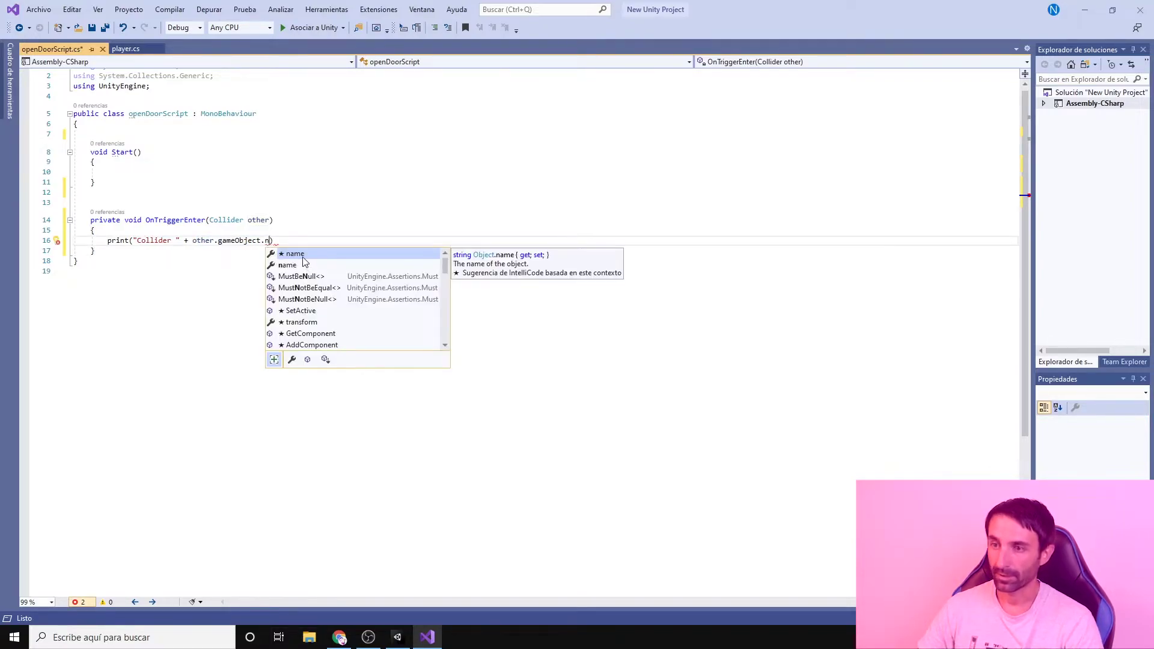
{"action": "key", "text": "Tab"}
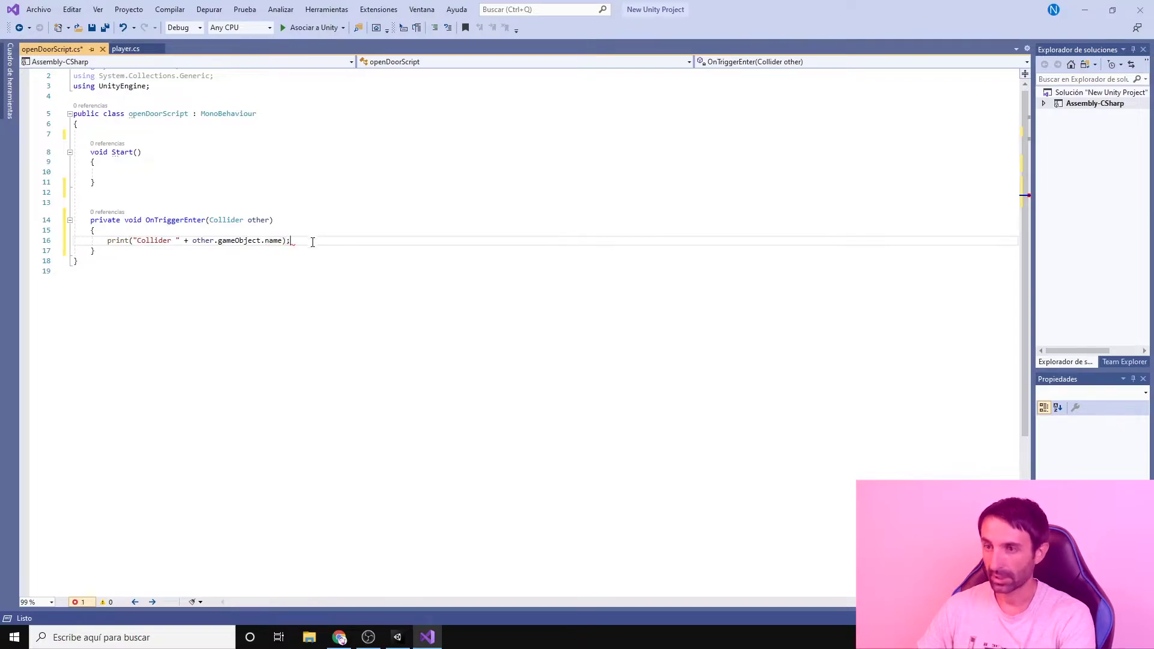
{"action": "type", "text": ";"}
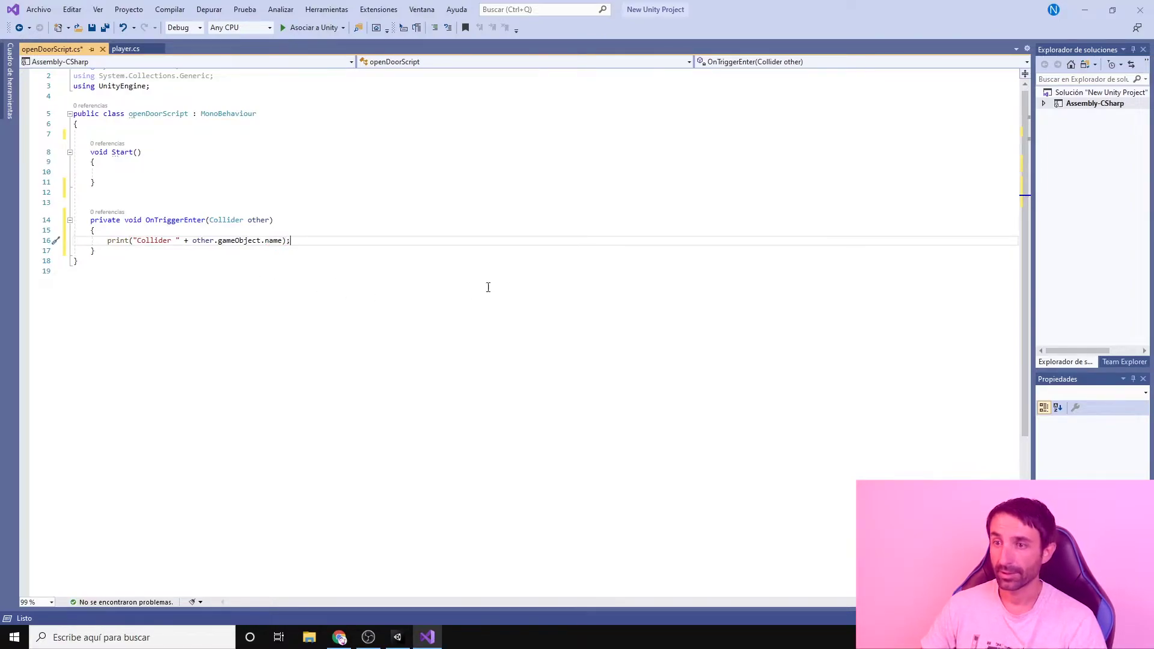
{"action": "left_click", "coordinate": [105, 28]}
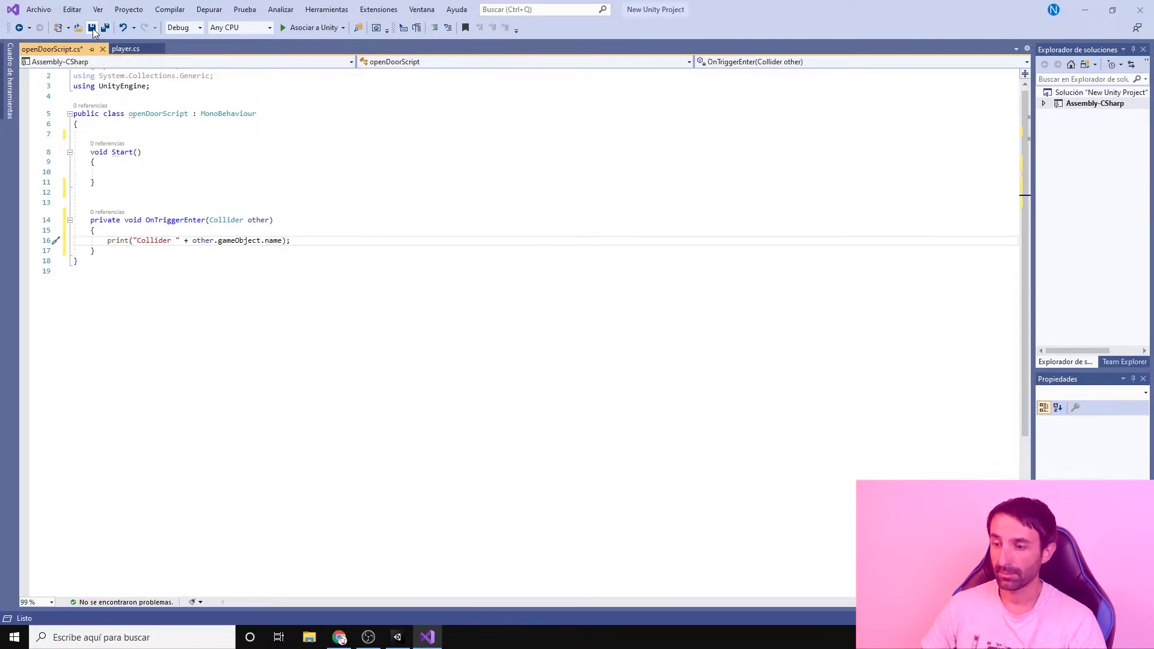
{"action": "left_click", "coordinate": [396, 640]}
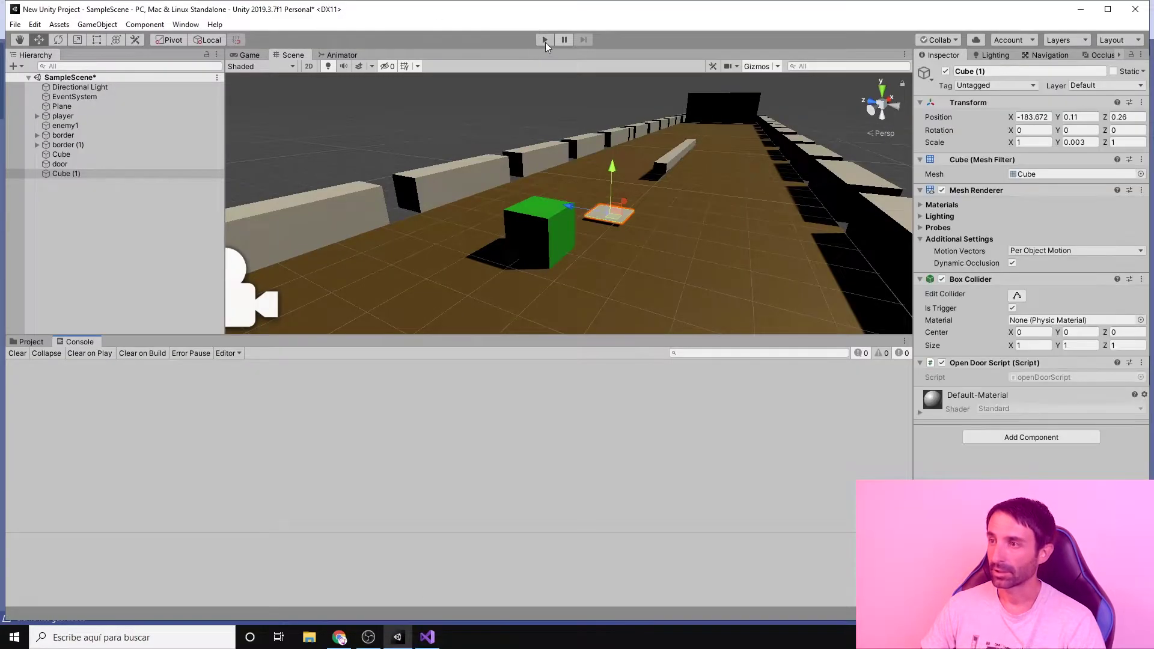
Step: Play the game and watch the player hit Cube (1), logging 'Collider player' in the Console
{"action": "left_click", "coordinate": [546, 40]}
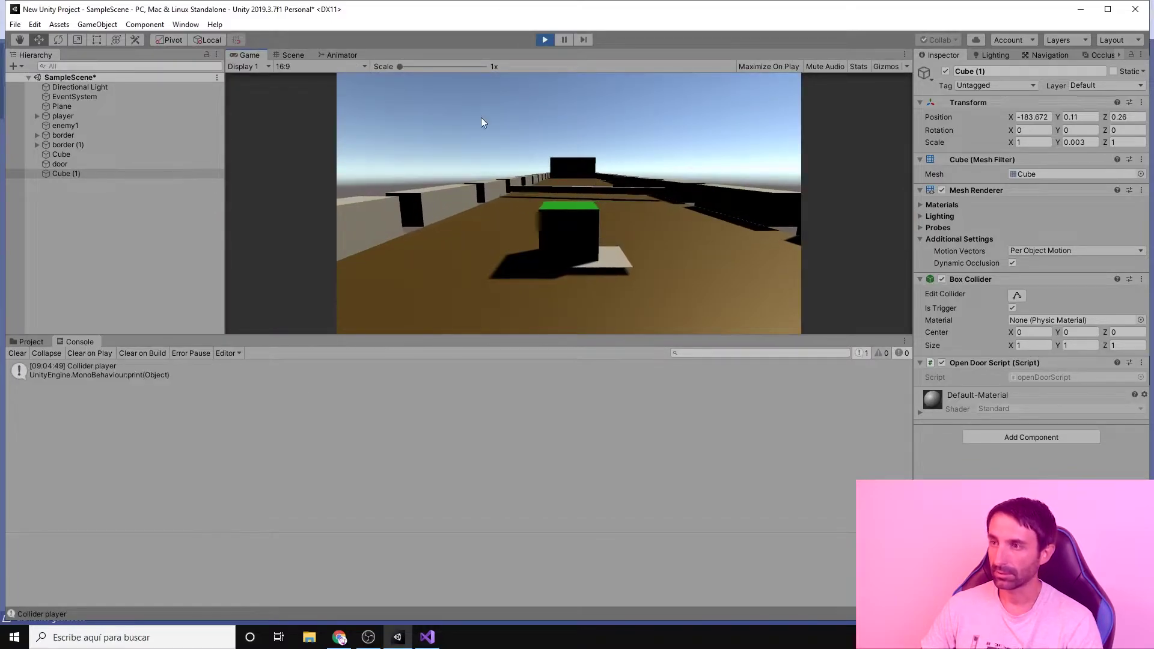
{"action": "key", "text": "ctrl+1"}
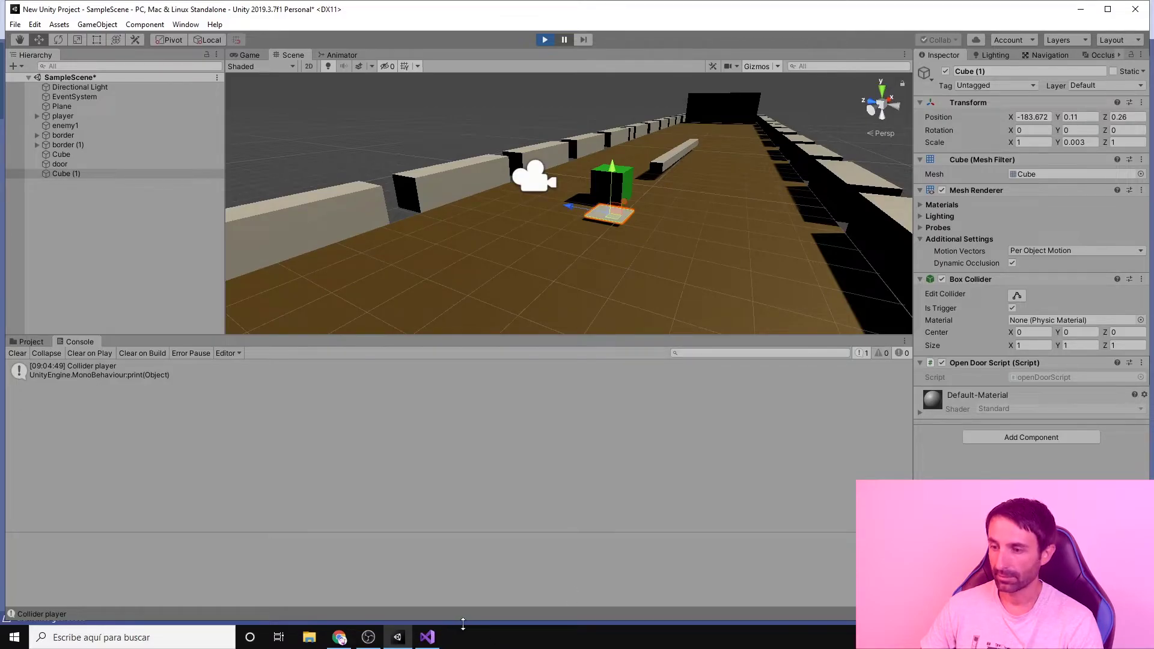
{"action": "left_click", "coordinate": [428, 638]}
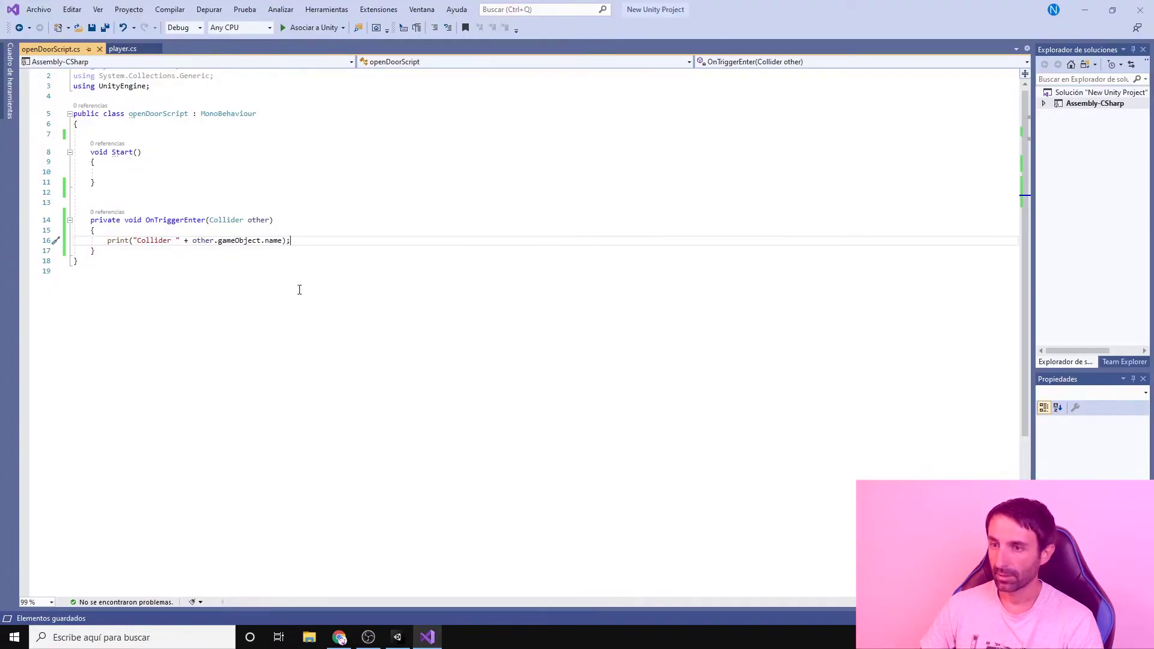
{"action": "double_click", "coordinate": [183, 240]}
{"action": "left_click", "coordinate": [397, 637]}
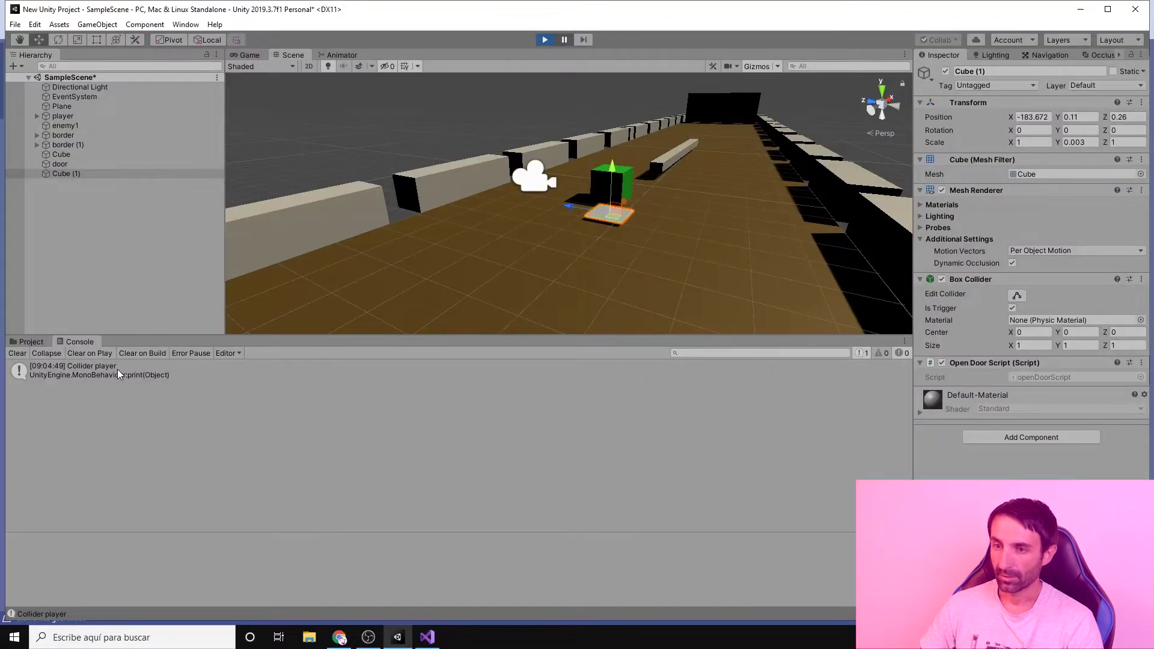
{"action": "left_click", "coordinate": [428, 637]}
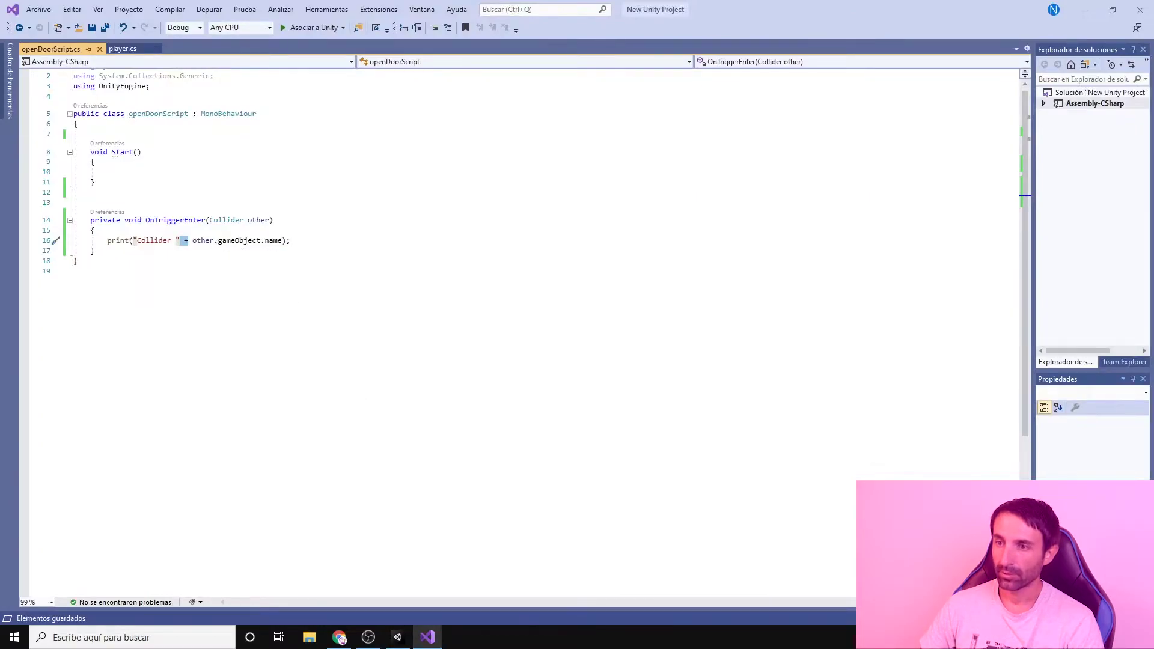
Step: Confirm in the Inspector that the green player cube is named 'player'
{"action": "left_click", "coordinate": [397, 637]}
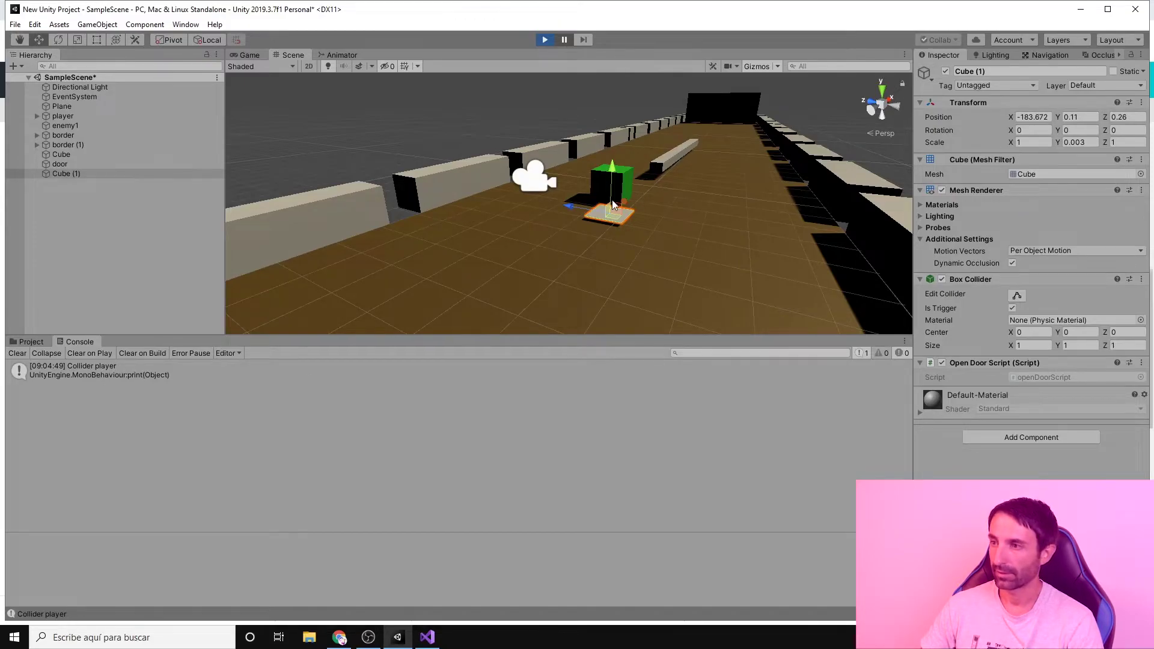
{"action": "left_click", "coordinate": [625, 182]}
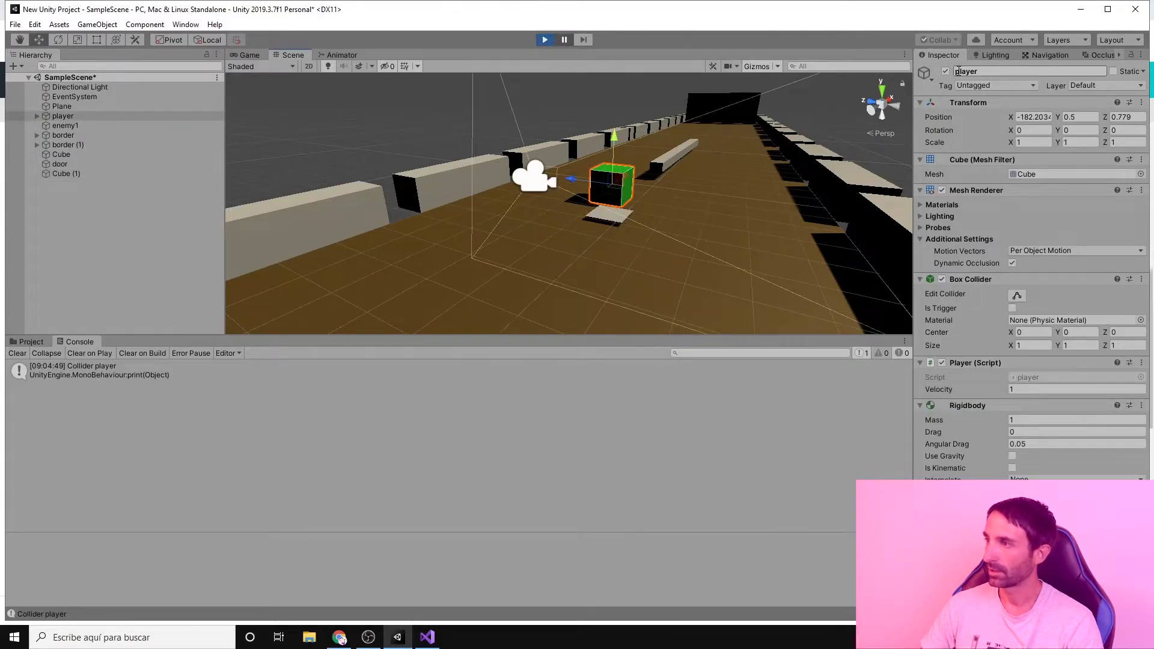
{"action": "double_click", "coordinate": [978, 71]}
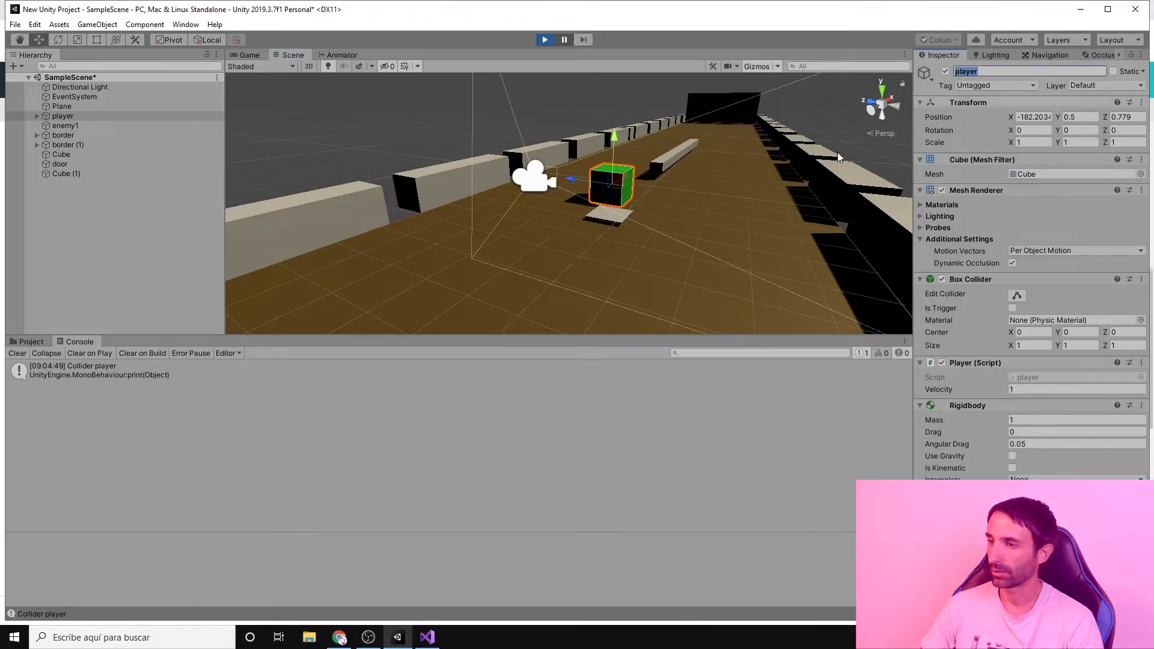
{"action": "left_click", "coordinate": [428, 637]}
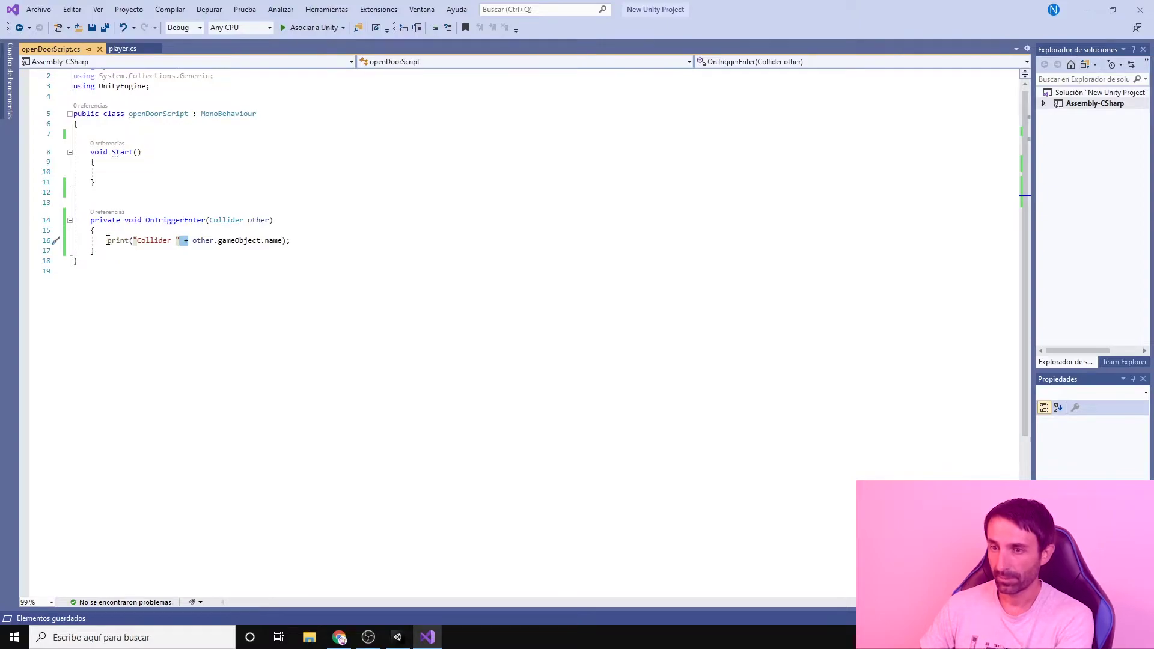
Step: Comment out the print line and start an if condition with other below it
{"action": "left_click", "coordinate": [108, 240]}
{"action": "type", "text": "//"}
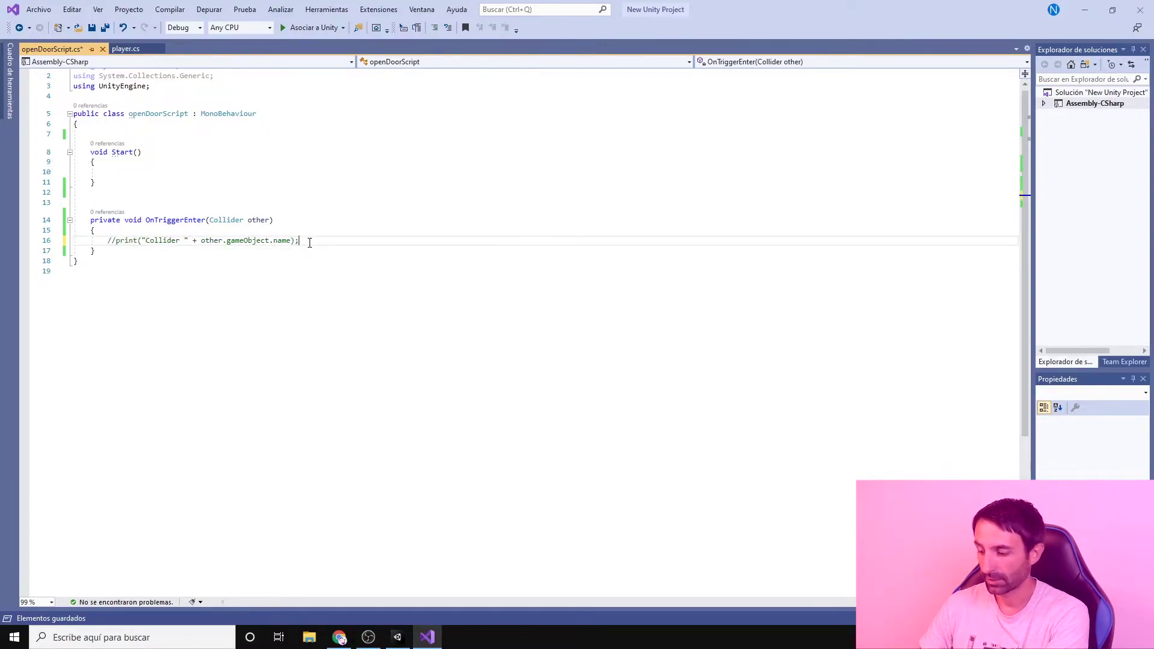
{"action": "key", "text": "Return"}
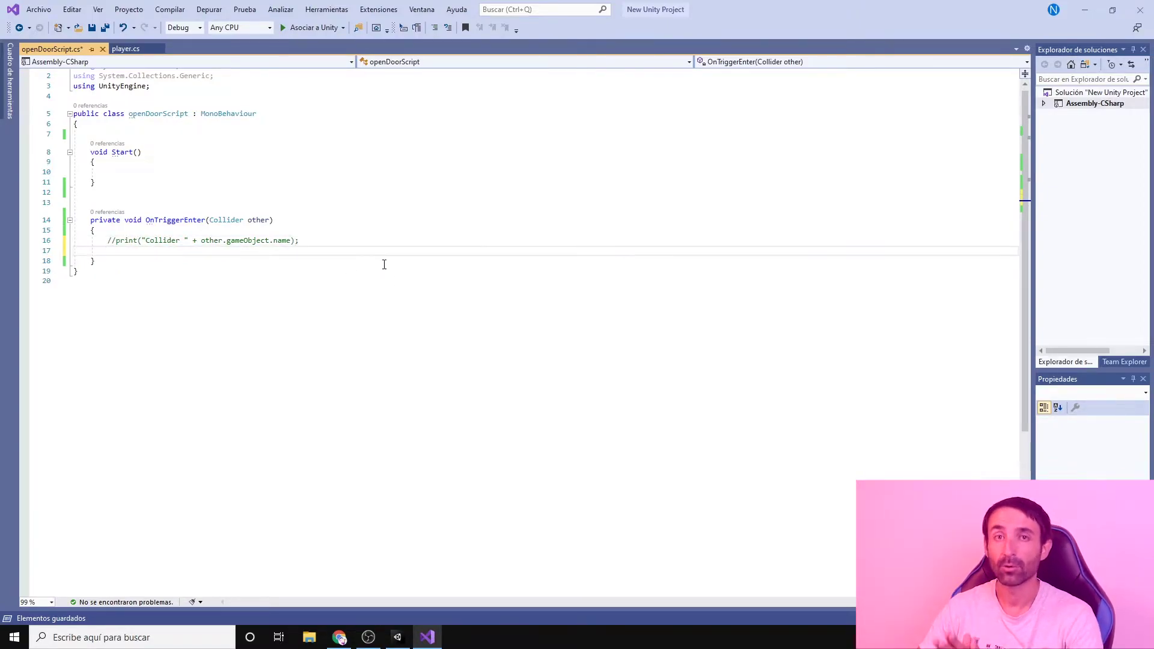
{"action": "type", "text": "i"}
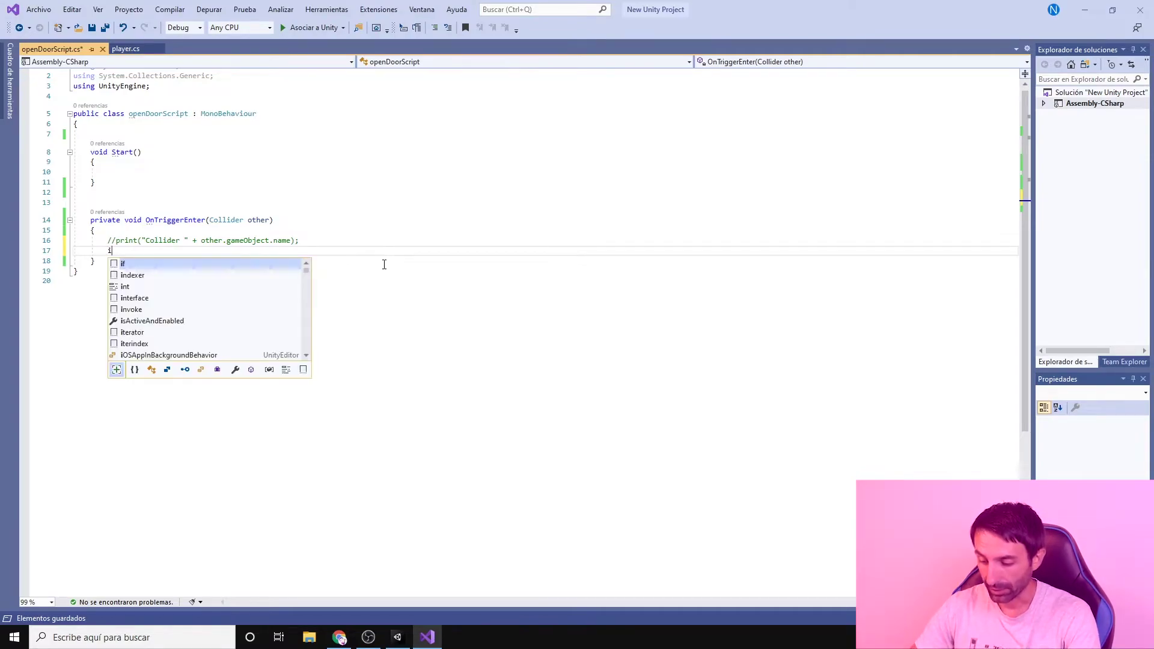
{"action": "type", "text": "f("}
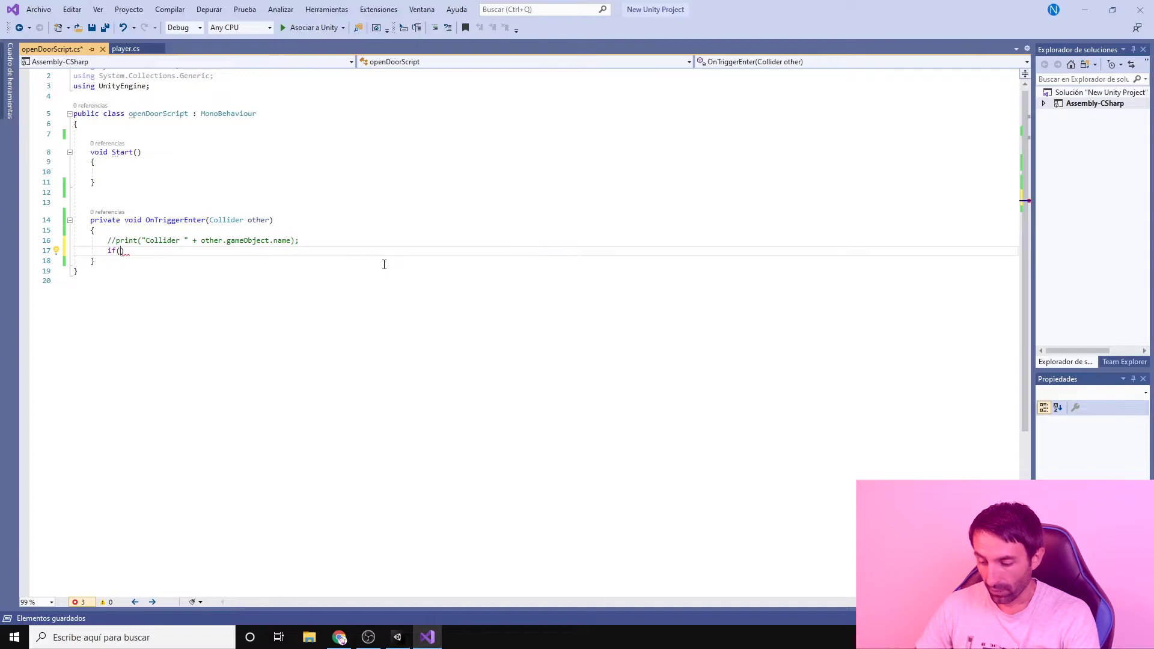
{"action": "key", "text": "ctrl+space"}
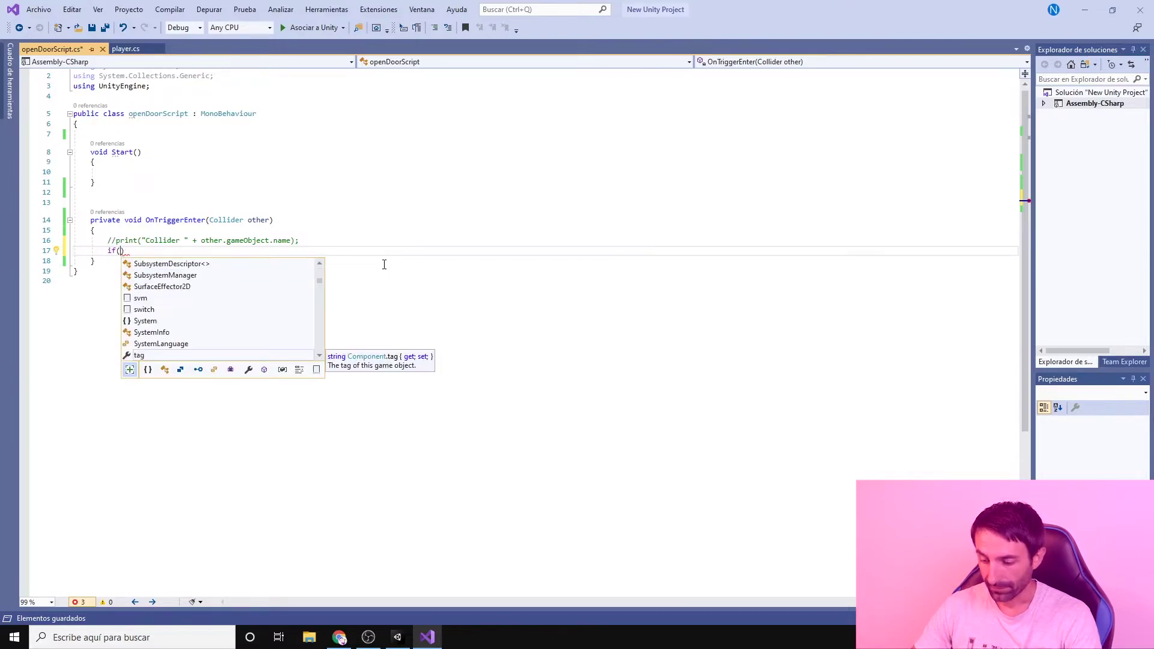
{"action": "type", "text": "oth"}
{"action": "key", "text": "Tab"}
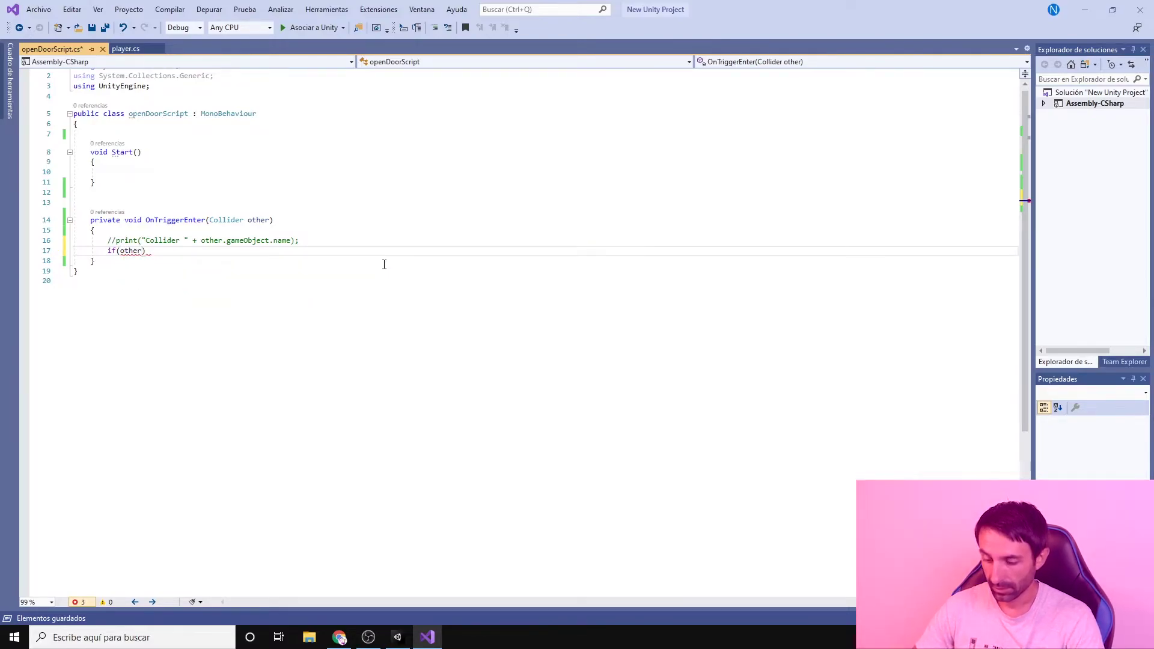
Step: Complete the condition as other.gameObject.name.Equals("player")
{"action": "type", "text": ".ga"}
{"action": "key", "text": "Tab"}
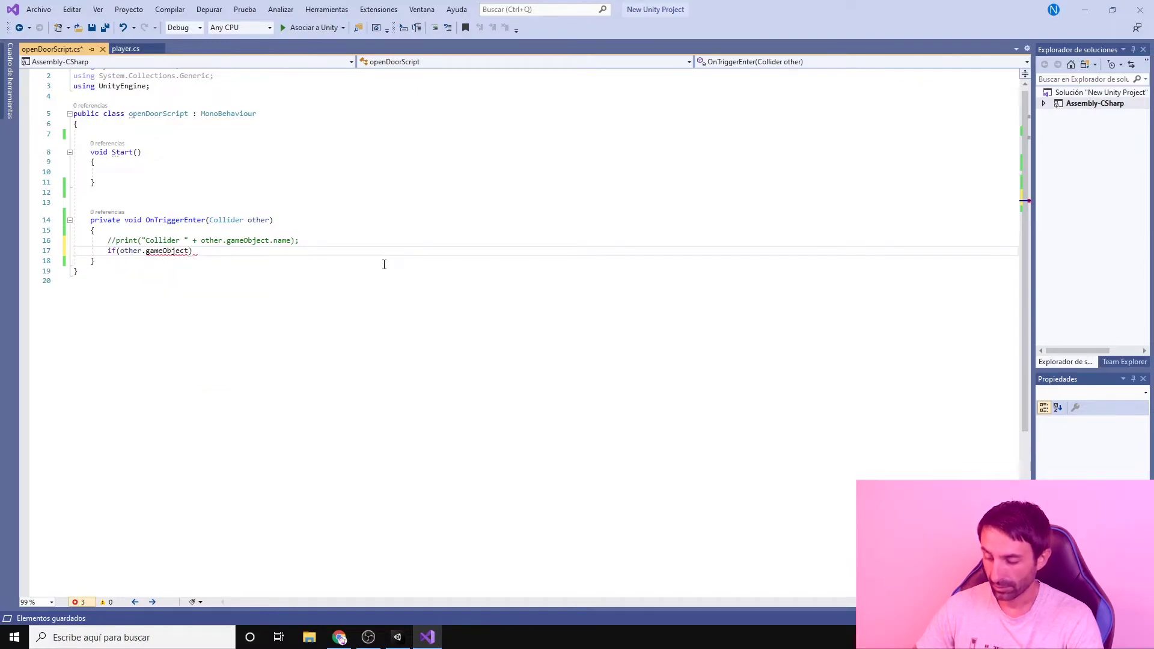
{"action": "type", "text": ".n"}
{"action": "key", "text": "Tab"}
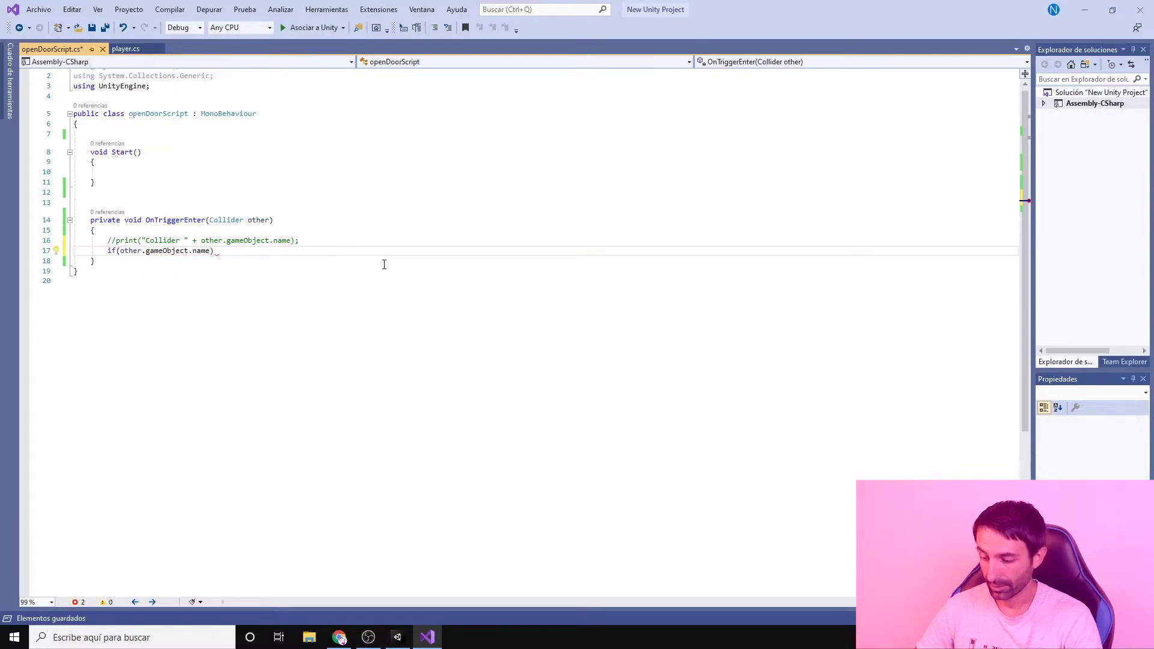
{"action": "type", "text": ".E"}
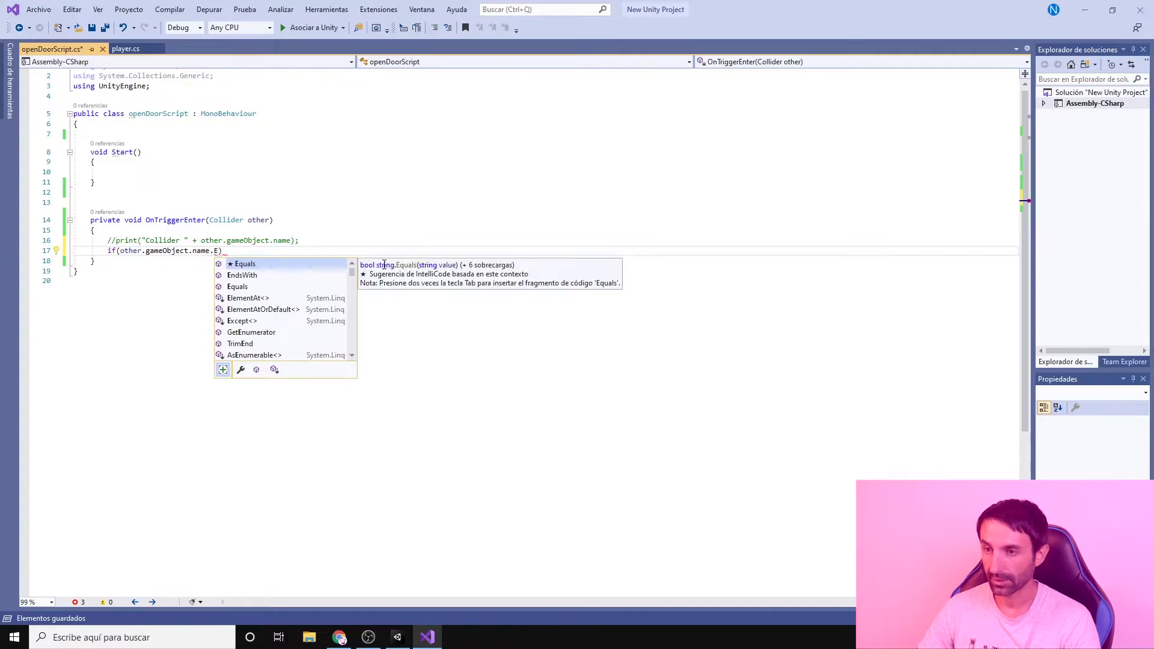
{"action": "double_click", "coordinate": [239, 265]}
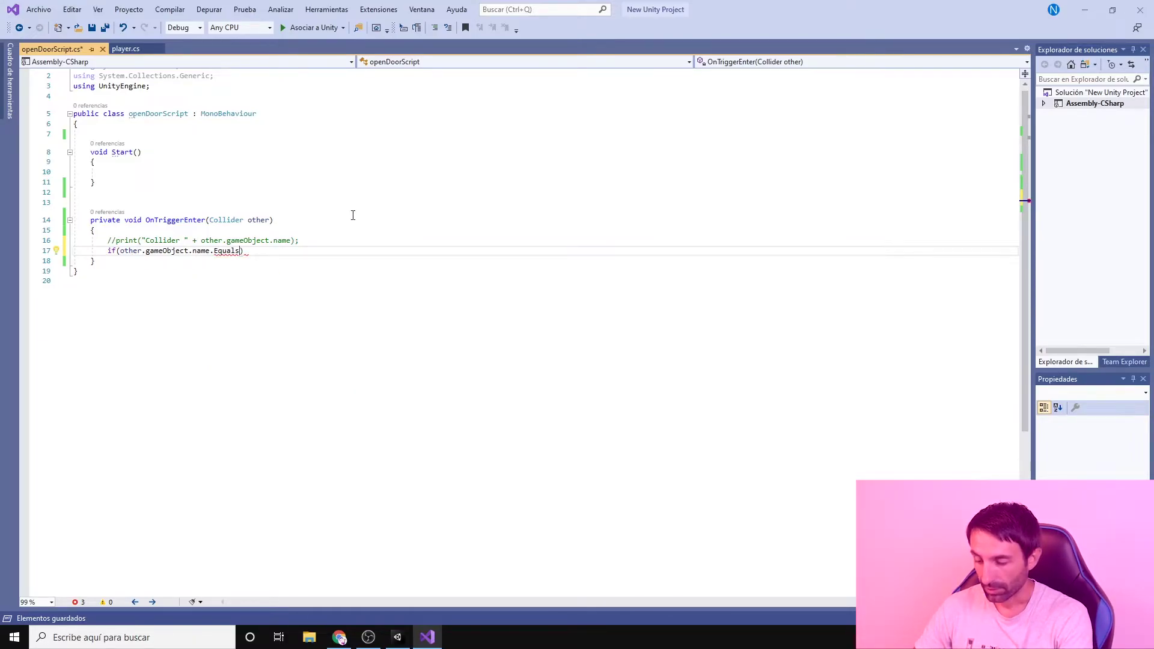
{"action": "type", "text": "(\""}
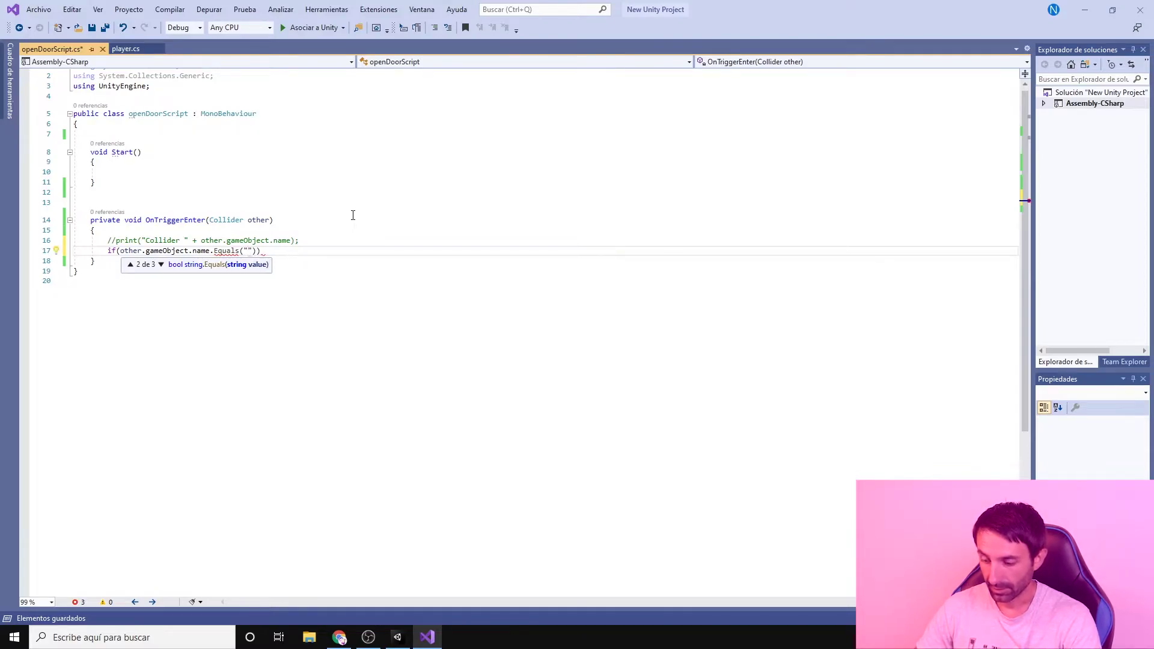
{"action": "type", "text": "player"}
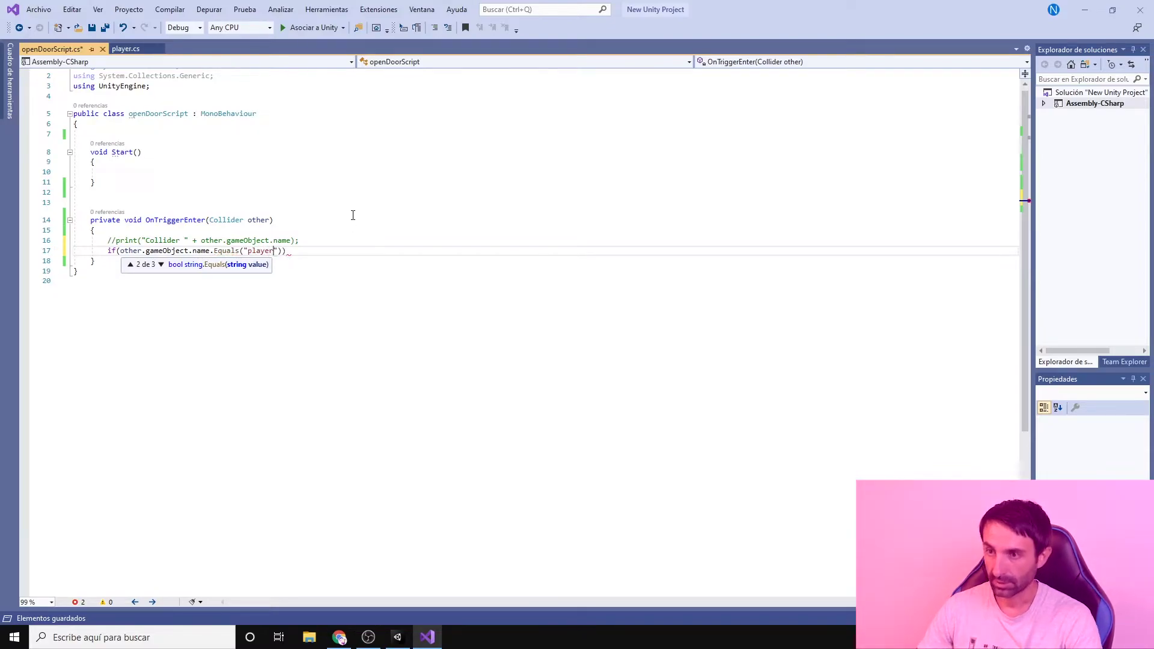
Step: Add braces with a blank line inside beneath the if condition
{"action": "key", "text": "End"}
{"action": "key", "text": "Return"}
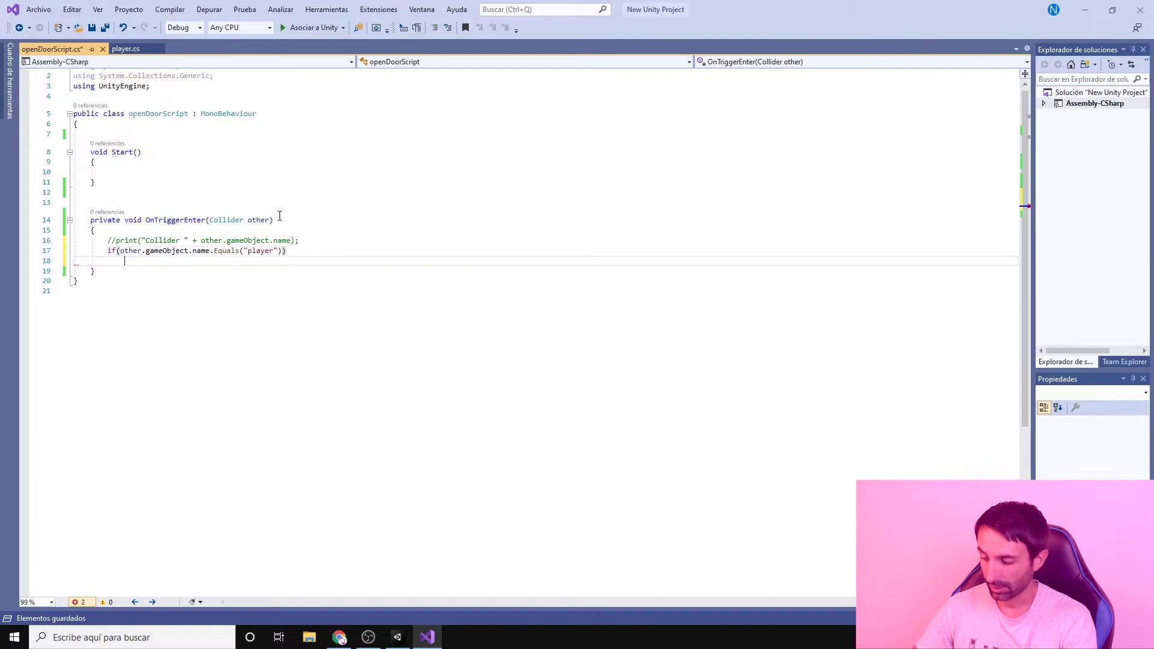
{"action": "type", "text": "{ }"}
{"action": "key", "text": "Return"}
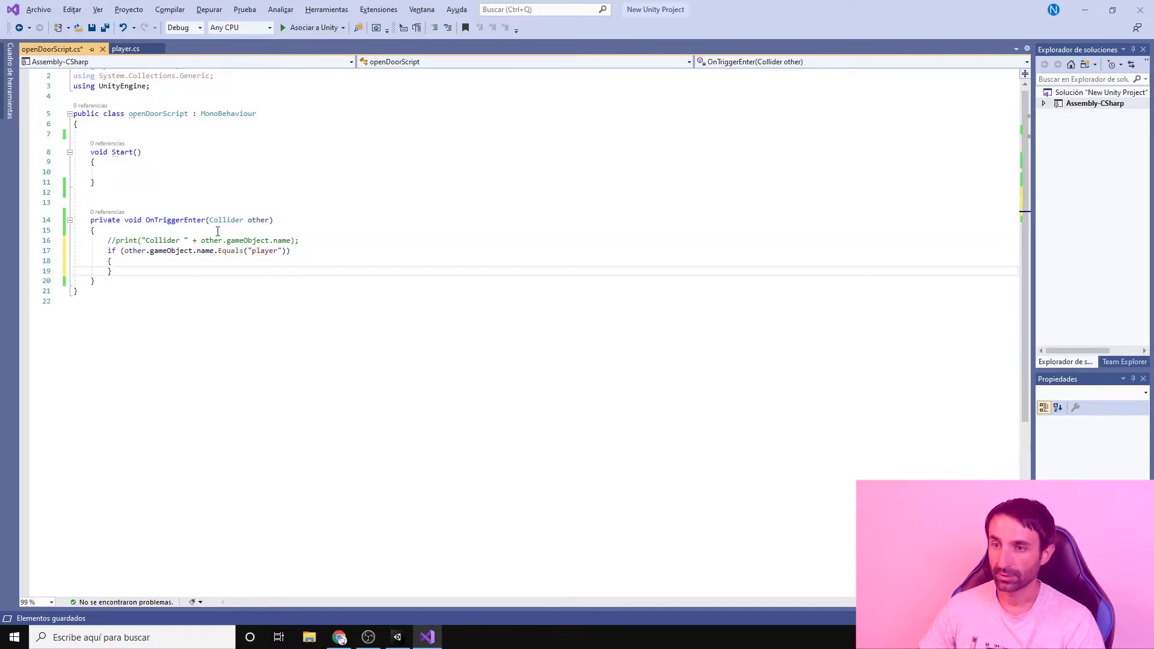
{"action": "key", "text": "Return"}
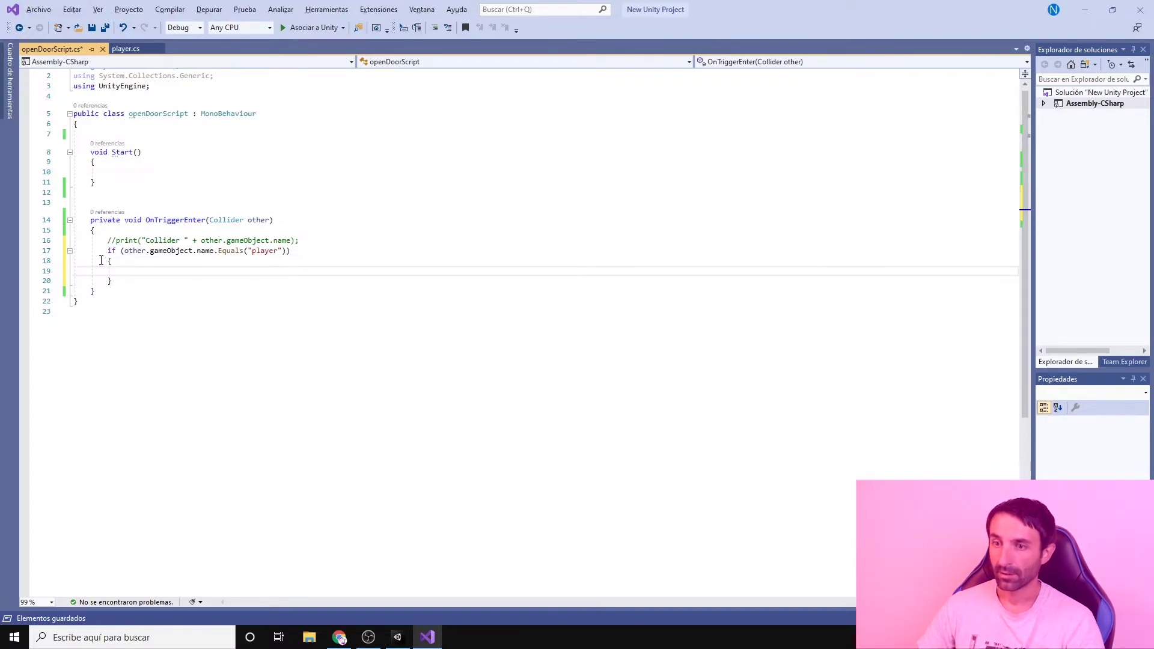
{"action": "left_click_drag", "start_coordinate": [105, 261], "coordinate": [121, 281]}
{"action": "left_click", "coordinate": [121, 280]}
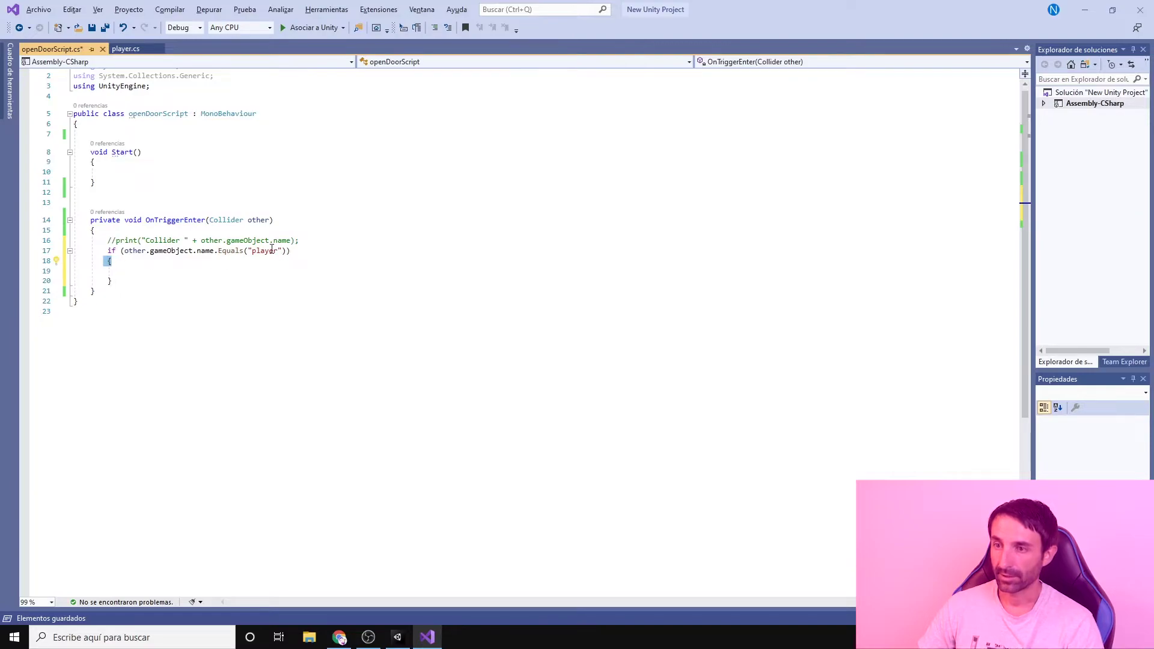
{"action": "left_click_drag", "start_coordinate": [291, 241], "coordinate": [202, 241]}
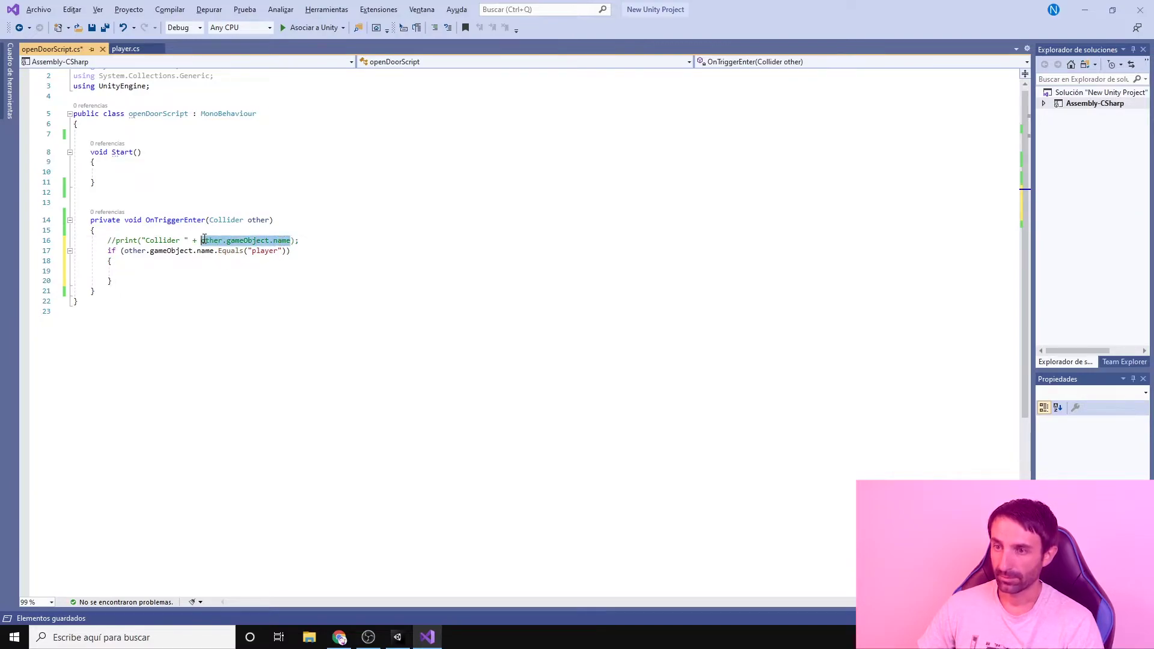
{"action": "left_click_drag", "start_coordinate": [278, 251], "coordinate": [260, 252]}
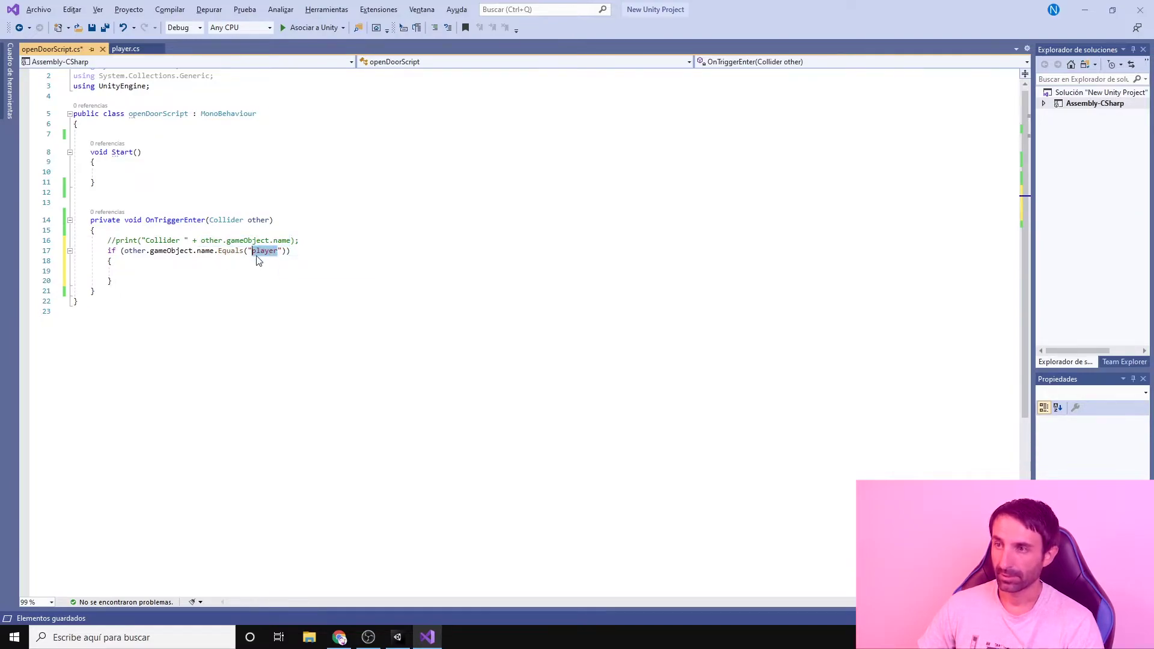
{"action": "left_click", "coordinate": [128, 262]}
{"action": "left_click", "coordinate": [116, 271]}
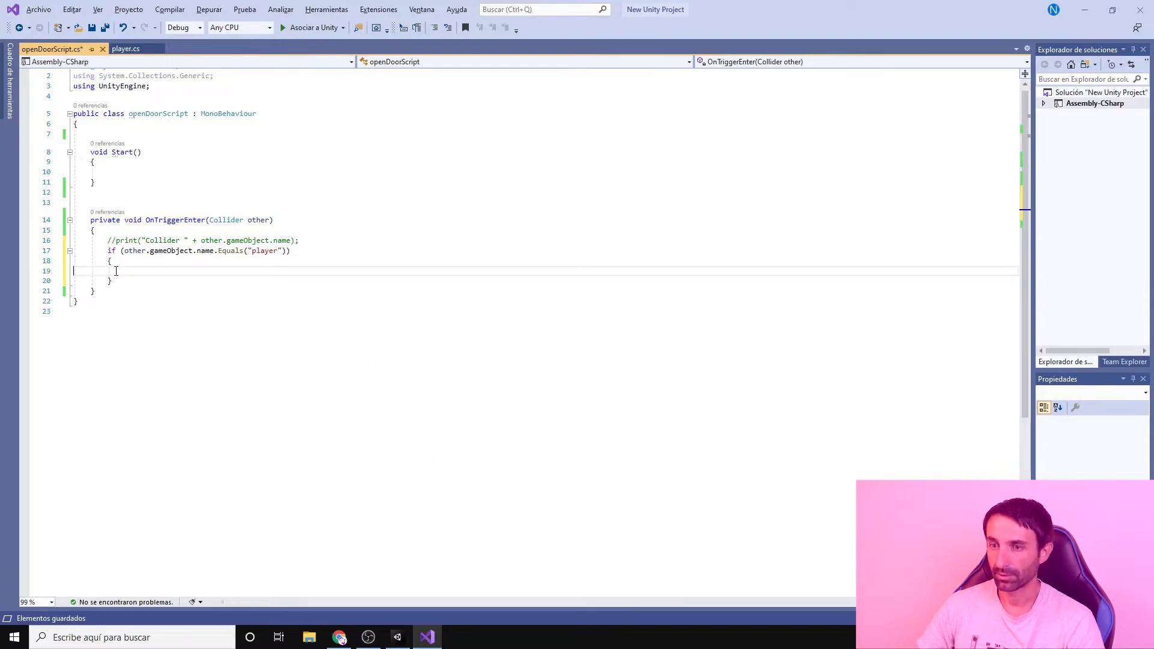
{"action": "left_click", "coordinate": [201, 124]}
Step: Add a private GameObject door; field at the top of the class
{"action": "key", "text": "Return"}
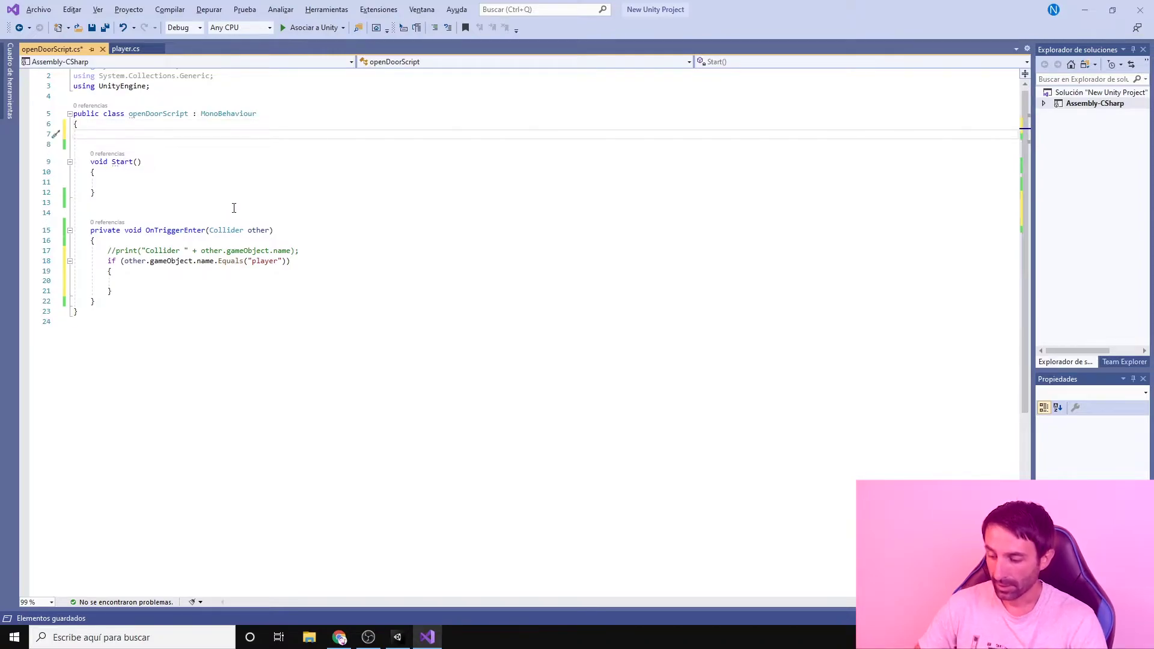
{"action": "type", "text": "private"}
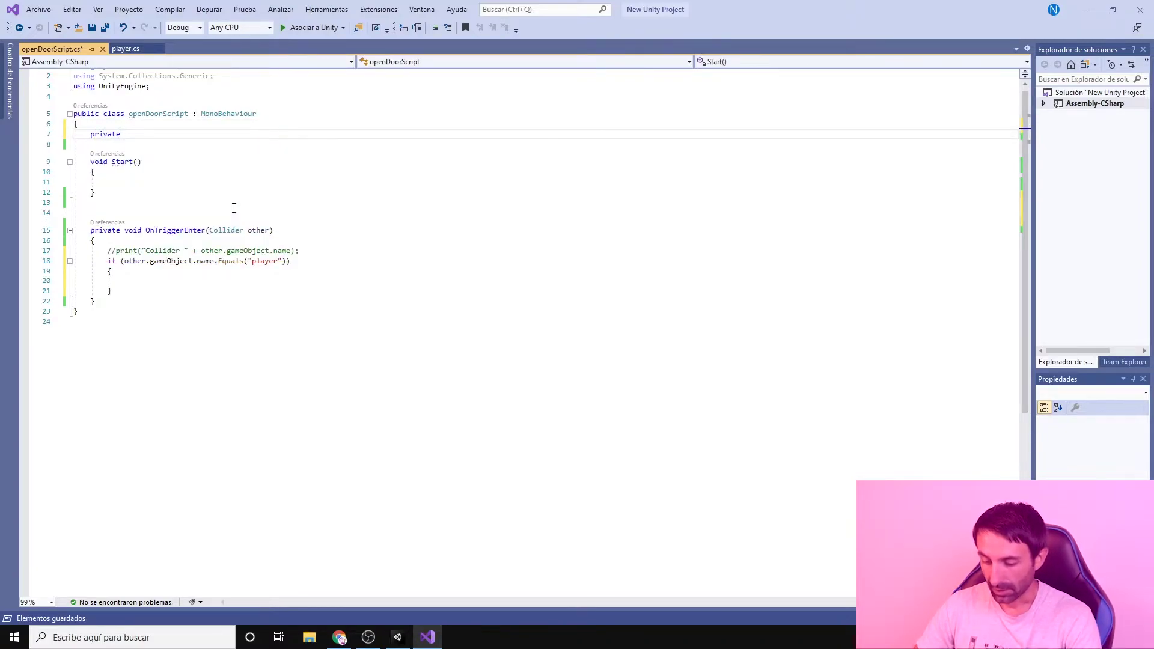
{"action": "type", "text": "Gsam"}
{"action": "key", "text": "BackSpace"}
{"action": "key", "text": "BackSpace"}
{"action": "key", "text": "BackSpace"}
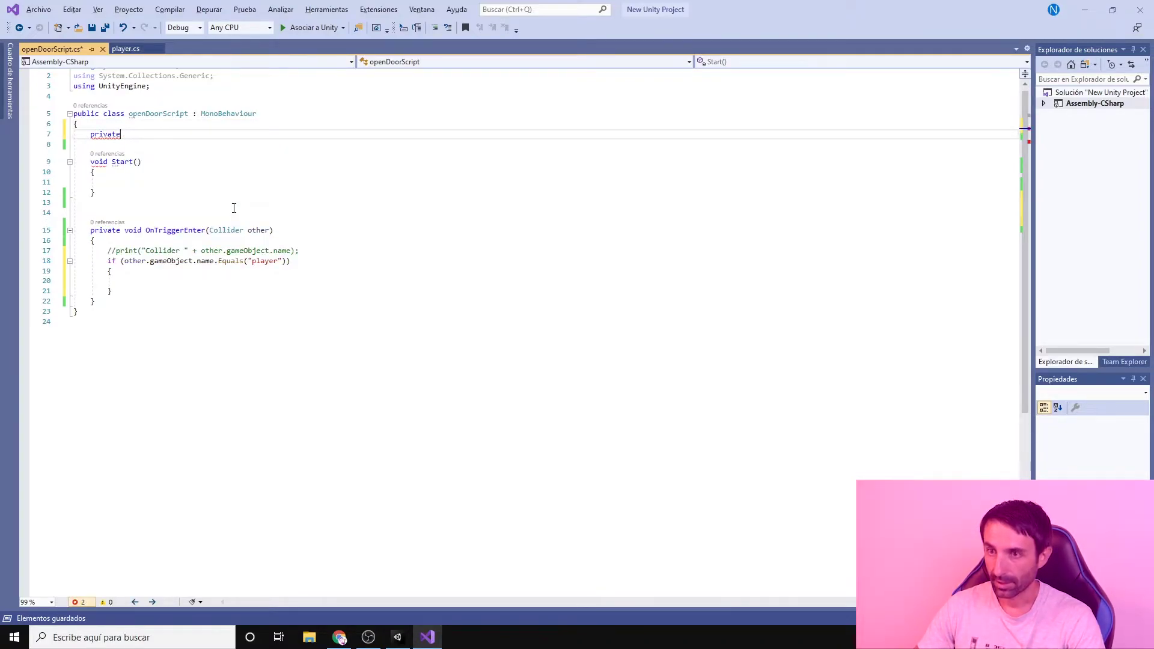
{"action": "type", "text": "Gam"}
{"action": "key", "text": "Tab"}
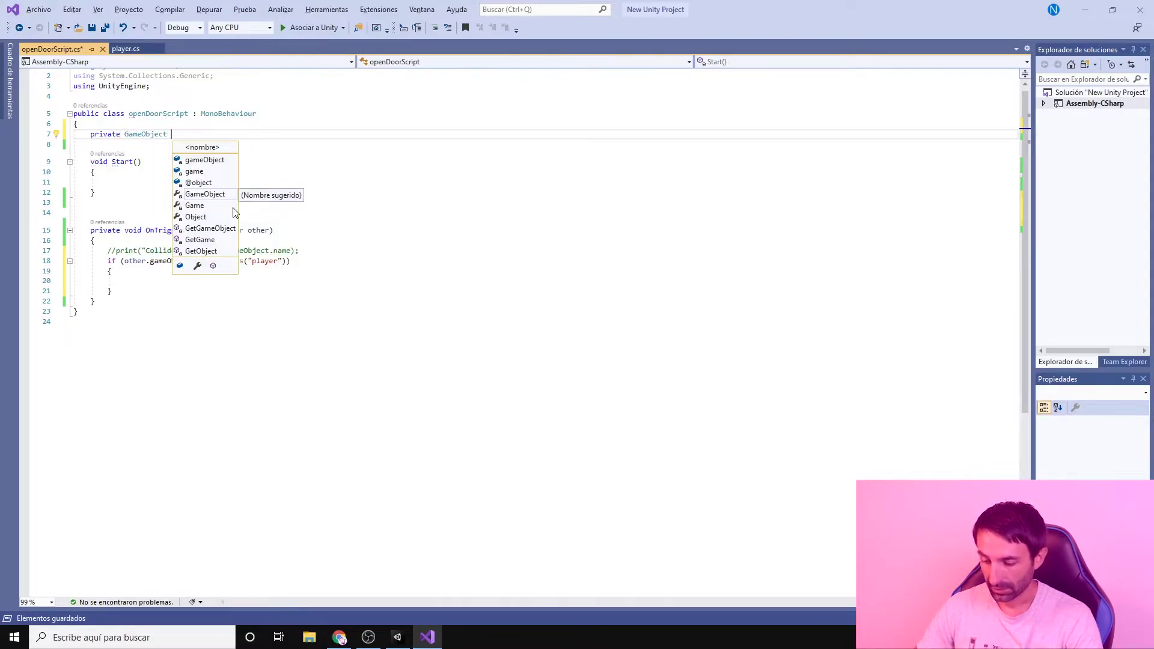
{"action": "type", "text": "door"}
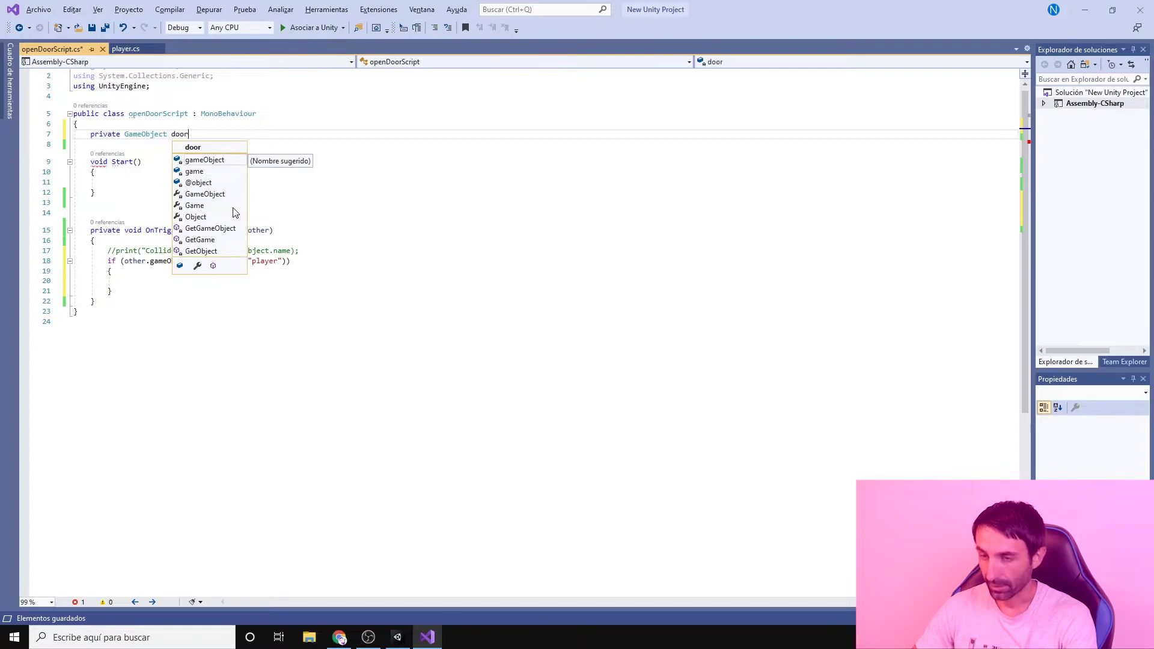
{"action": "type", "text": ";"}
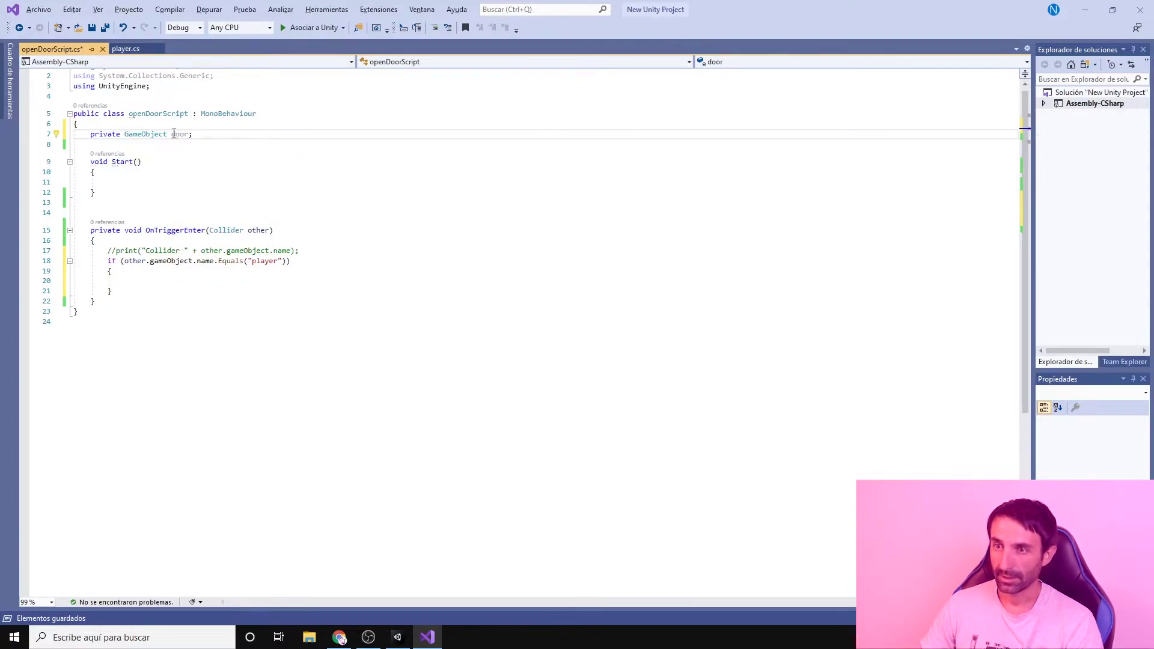
Step: Change the field to private Animator doorAnimator
{"action": "left_click_drag", "start_coordinate": [167, 133], "coordinate": [118, 132]}
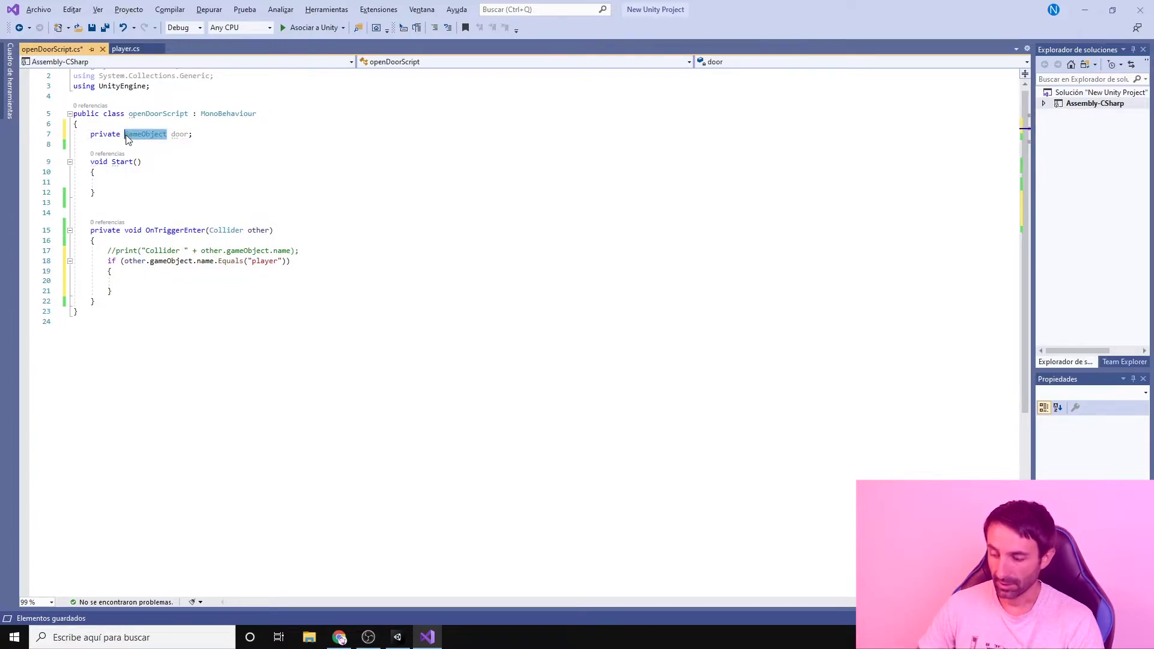
{"action": "type", "text": "Animat"}
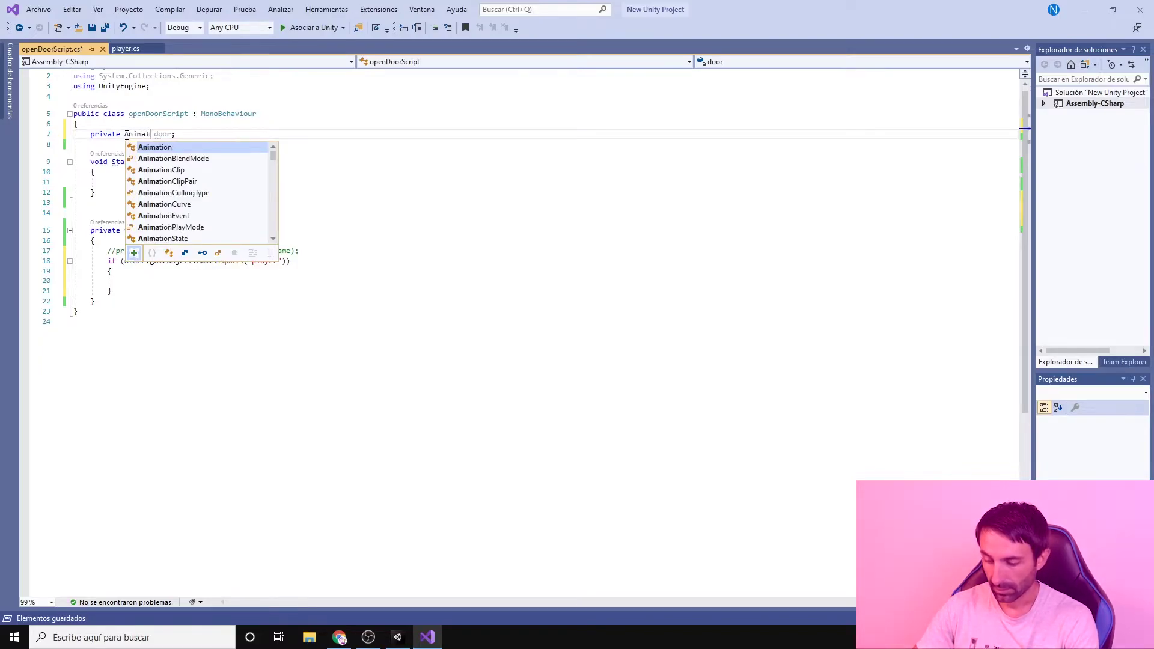
{"action": "type", "text": "or"}
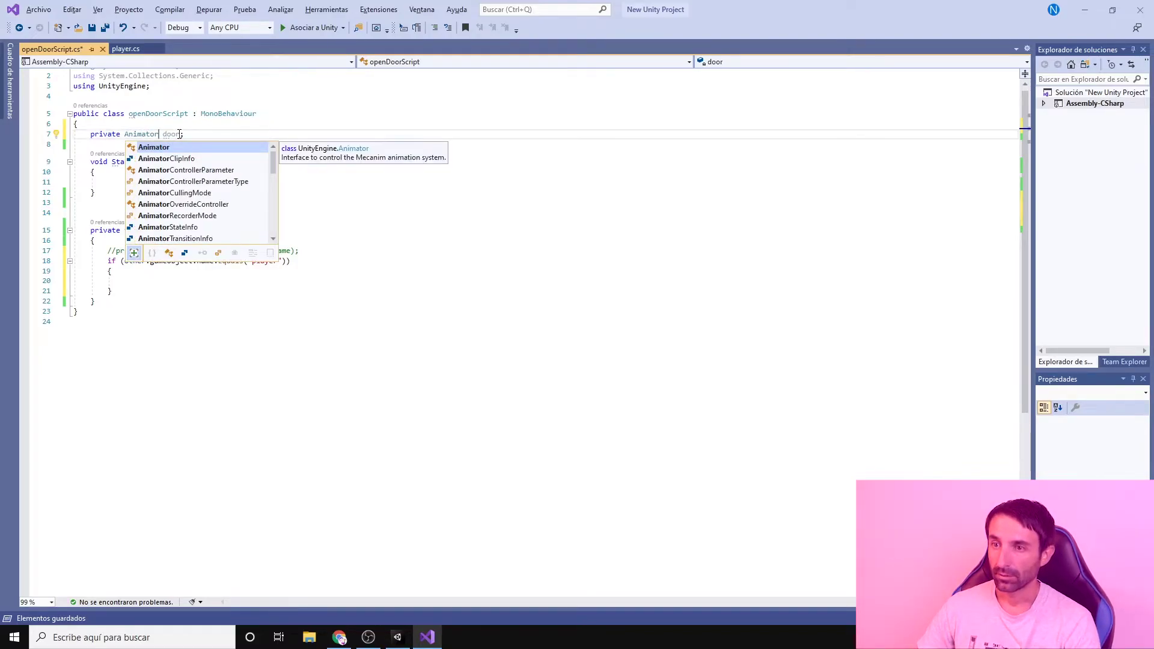
{"action": "left_click", "coordinate": [180, 134]}
{"action": "type", "text": "Anima"}
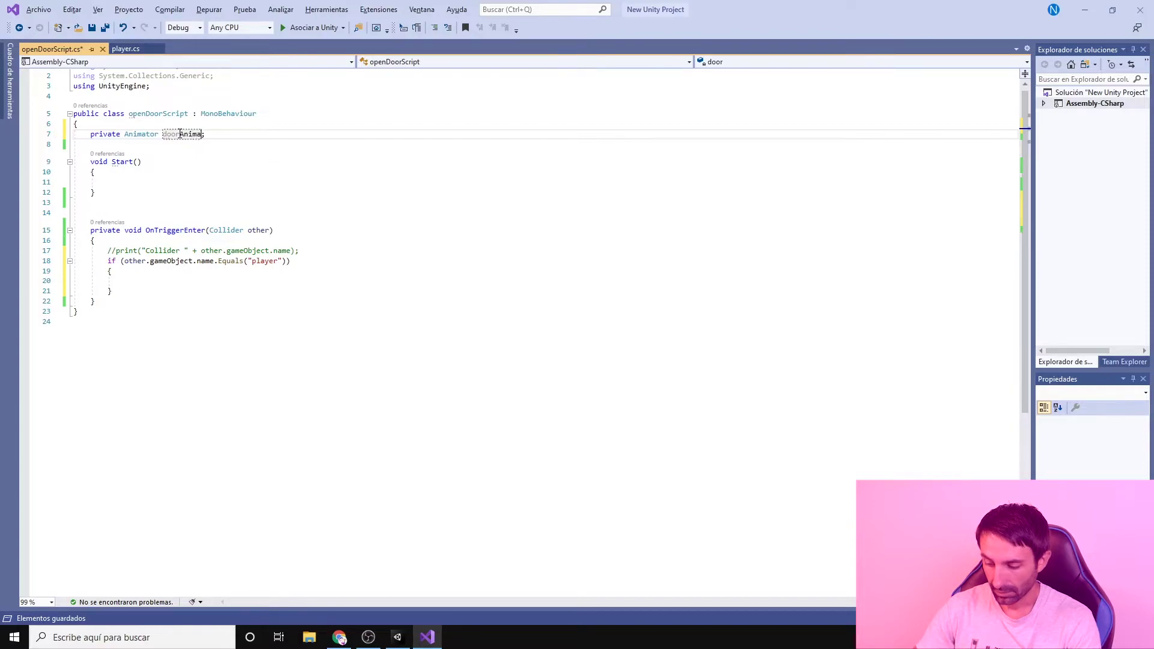
{"action": "type", "text": "tor"}
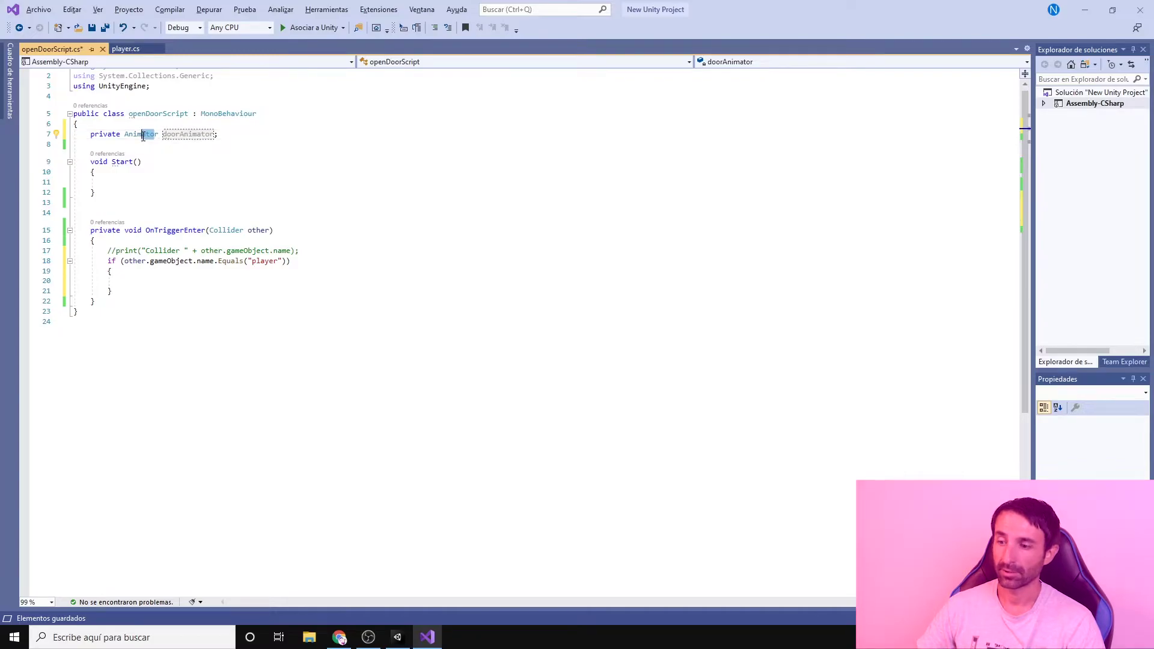
{"action": "left_click", "coordinate": [398, 637]}
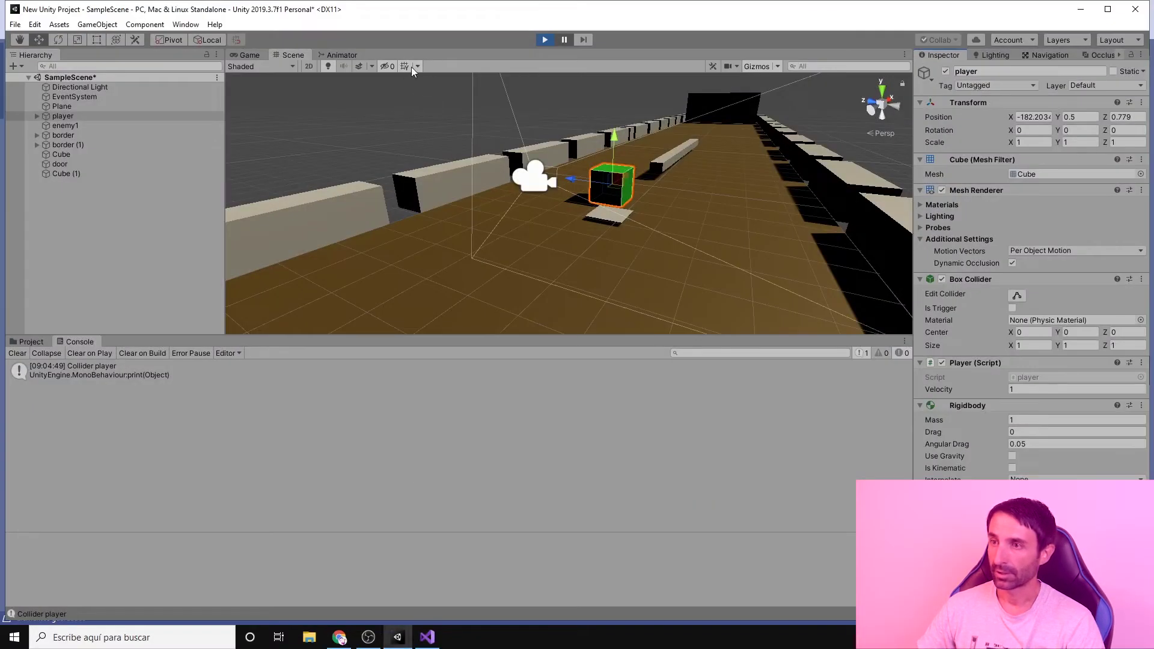
Step: Stop play mode and inspect the door's Animator graph, checking the wait state and Entry node
{"action": "left_click", "coordinate": [544, 39]}
{"action": "left_click", "coordinate": [333, 53]}
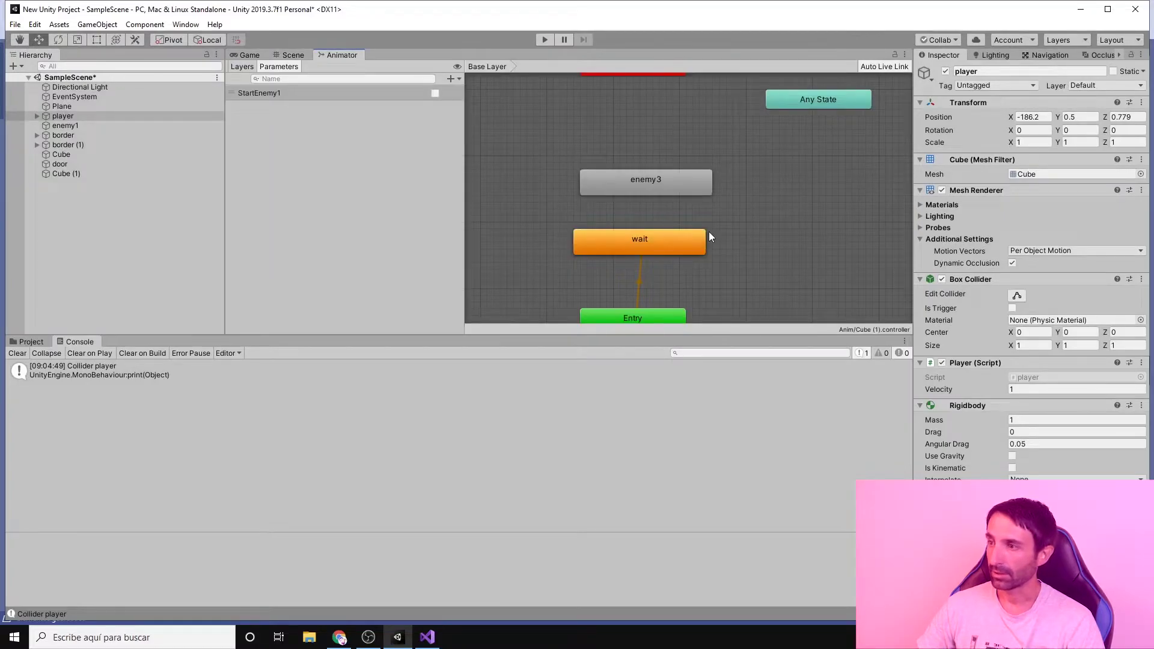
{"action": "scroll", "coordinate": [709, 237], "scroll_direction": "down", "scroll_amount": 3}
{"action": "left_click", "coordinate": [668, 239]}
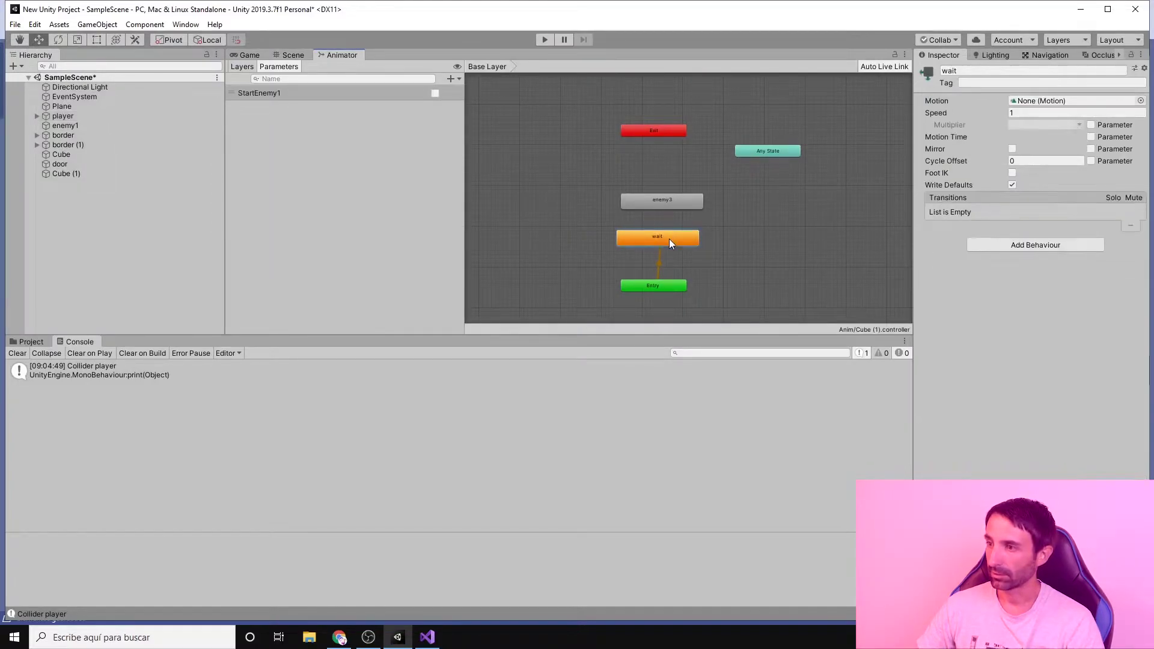
{"action": "left_click", "coordinate": [665, 286]}
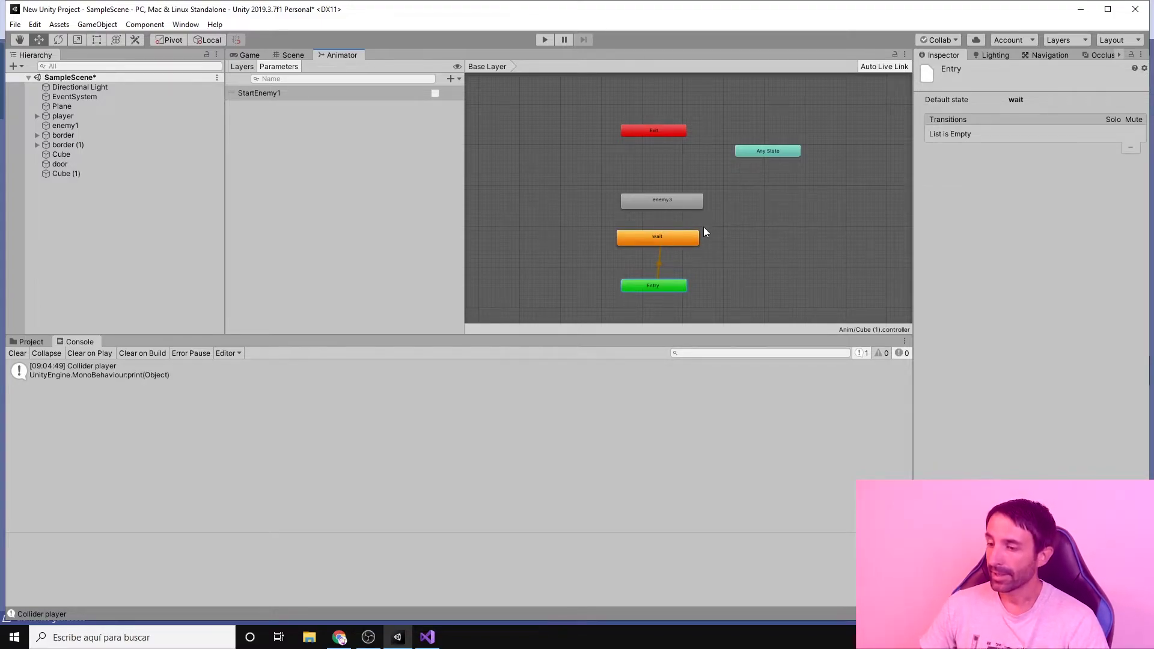
{"action": "left_click", "coordinate": [428, 637]}
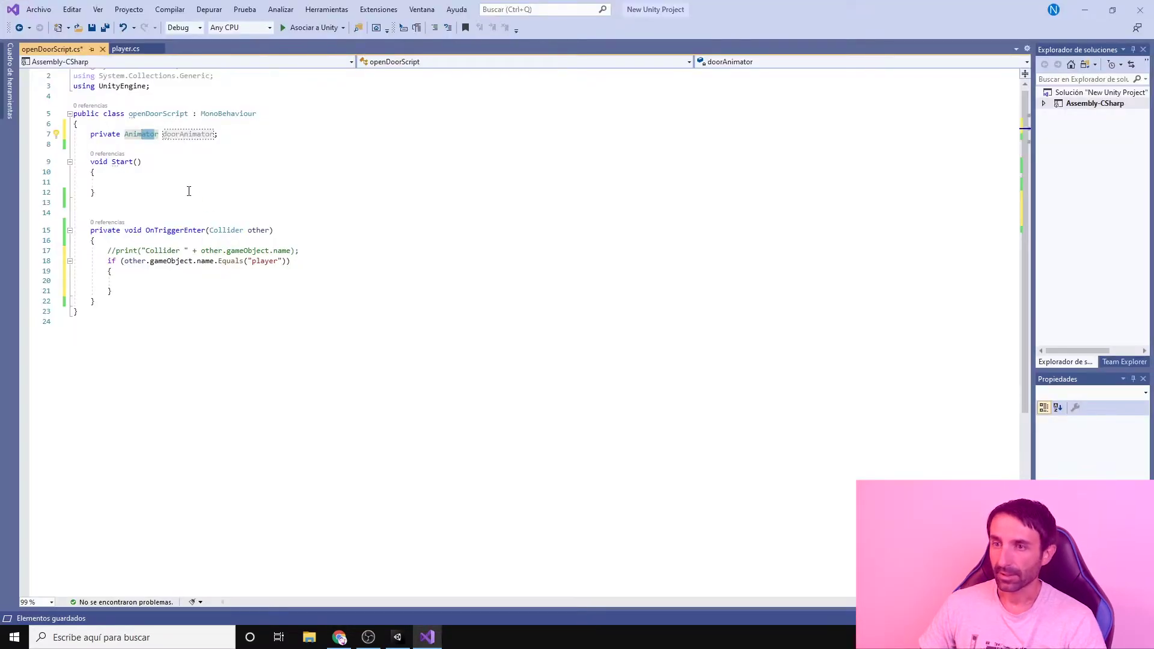
{"action": "left_click", "coordinate": [229, 141]}
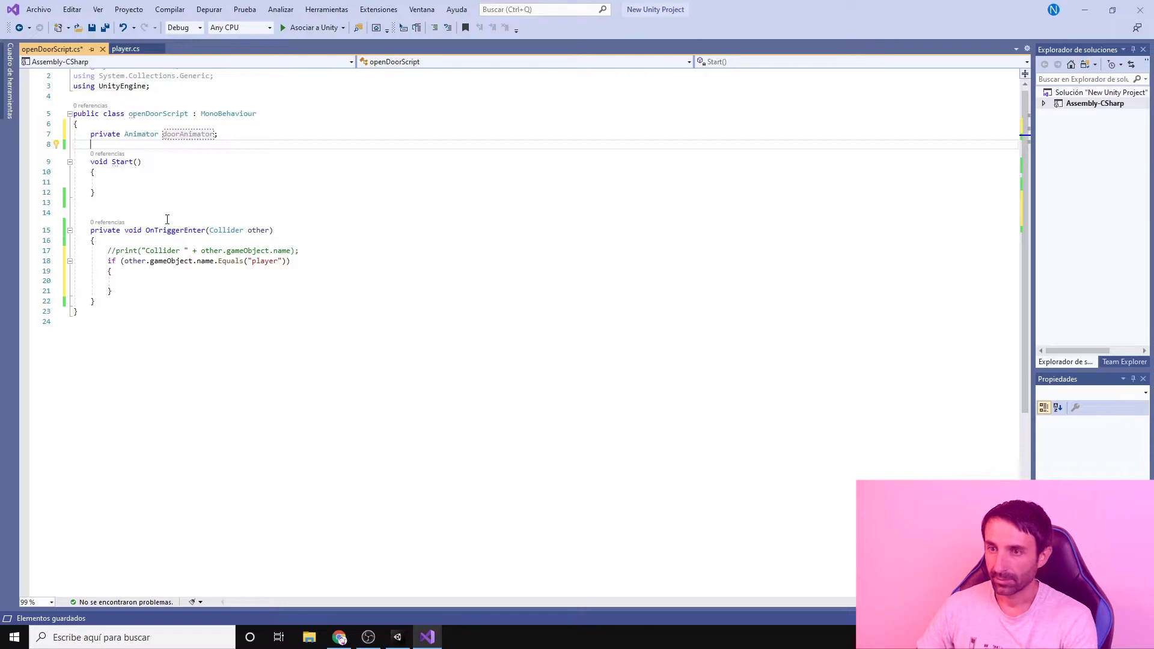
{"action": "mouse_move", "coordinate": [73, 161]}
{"action": "left_mouse_down"}
{"action": "mouse_move", "coordinate": [96, 192]}
{"action": "mouse_move", "coordinate": [112, 191]}
{"action": "left_mouse_up"}
{"action": "left_click", "coordinate": [159, 212]}
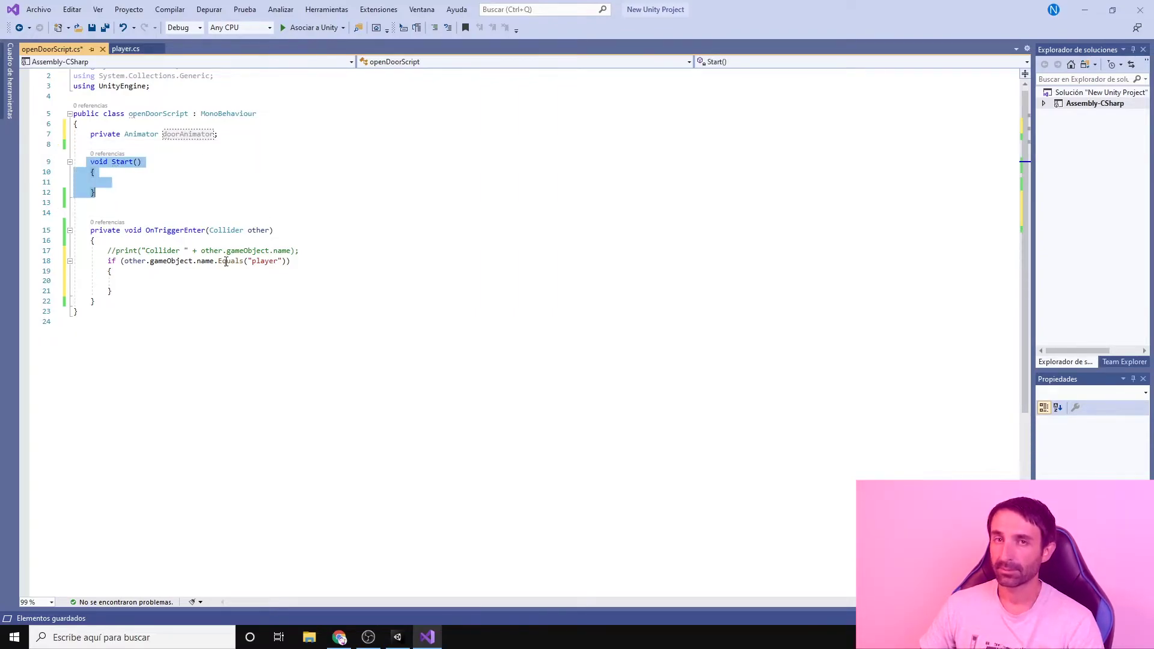
{"action": "left_click", "coordinate": [133, 201]}
{"action": "left_click", "coordinate": [181, 182]}
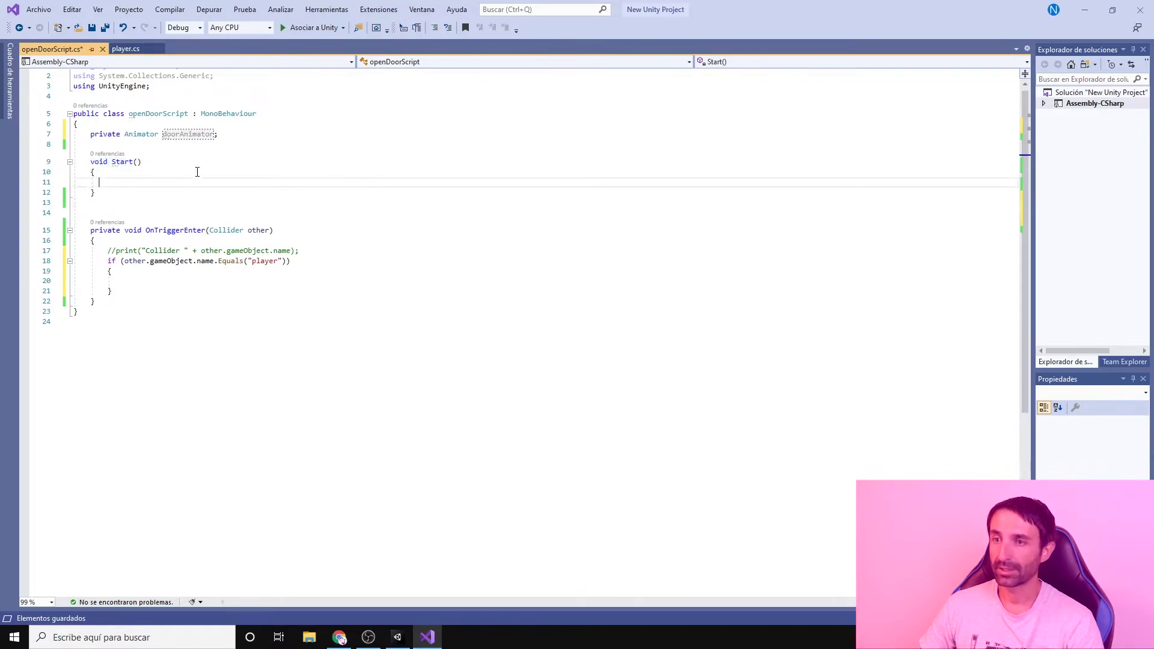
{"action": "double_click", "coordinate": [212, 133]}
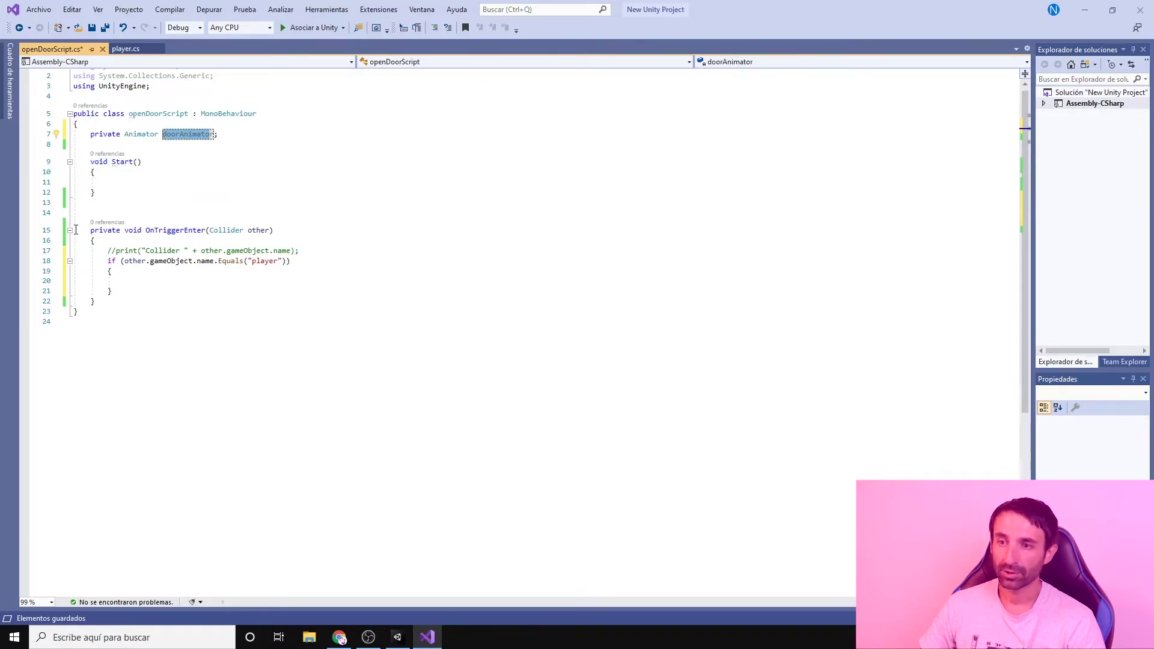
{"action": "left_click_drag", "start_coordinate": [76, 230], "coordinate": [152, 302]}
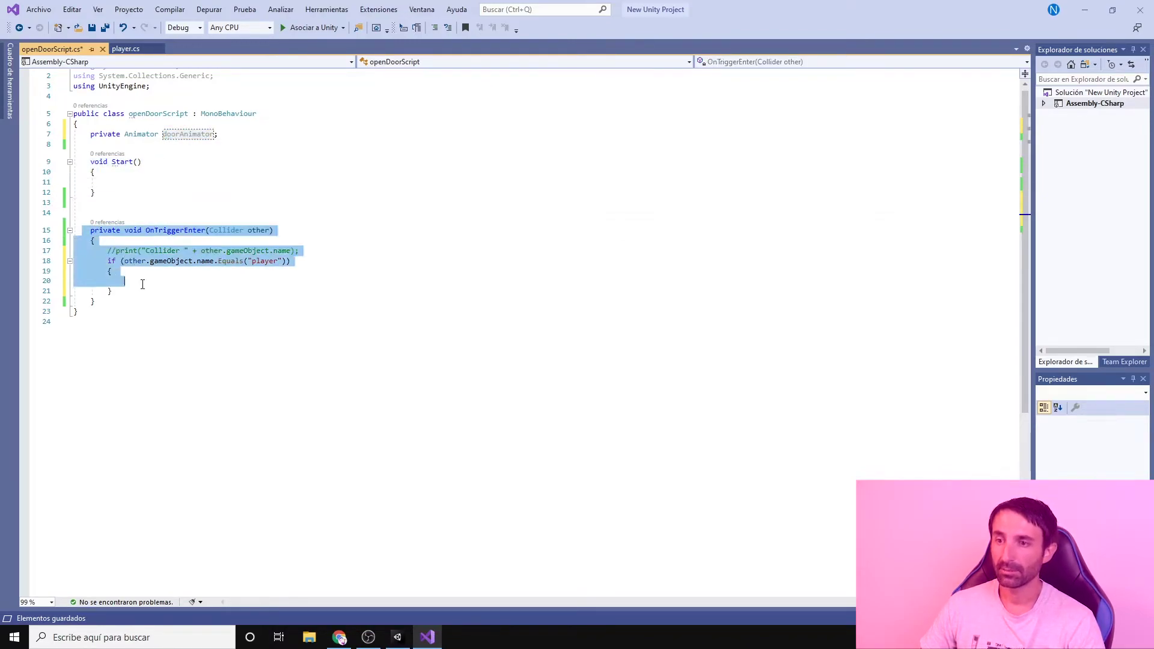
{"action": "left_click", "coordinate": [182, 281]}
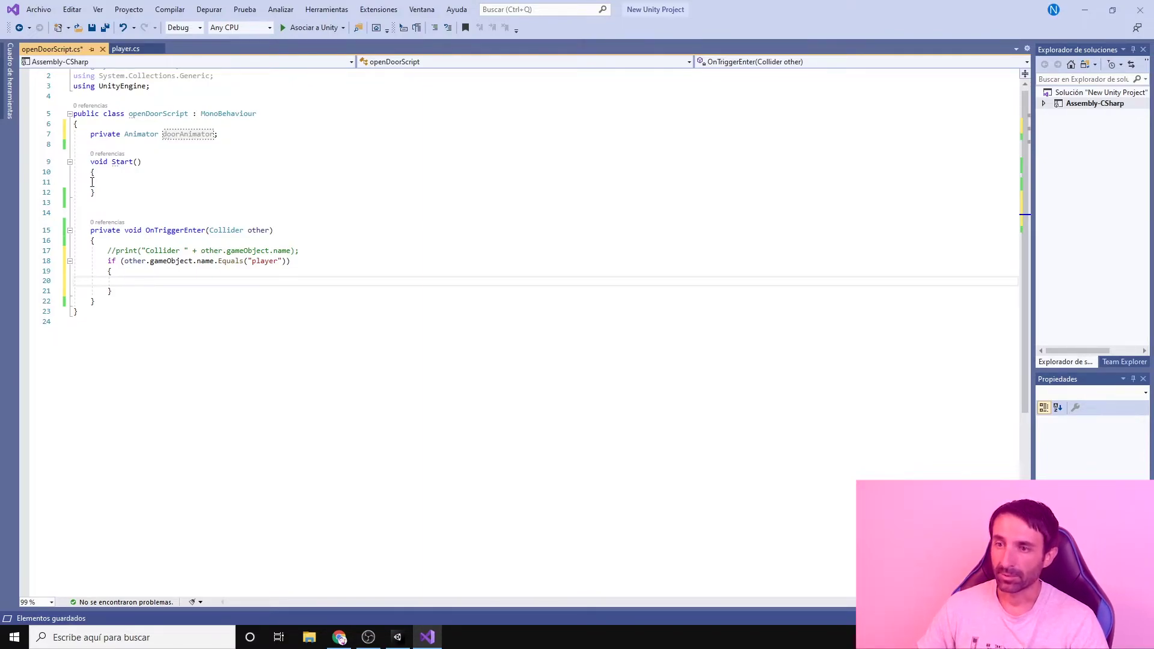
{"action": "left_click", "coordinate": [106, 181]}
Step: Begin line 11 of Start() with doorAnimator = GameObject.Find( using IntelliSense completions
{"action": "double_click", "coordinate": [147, 132]}
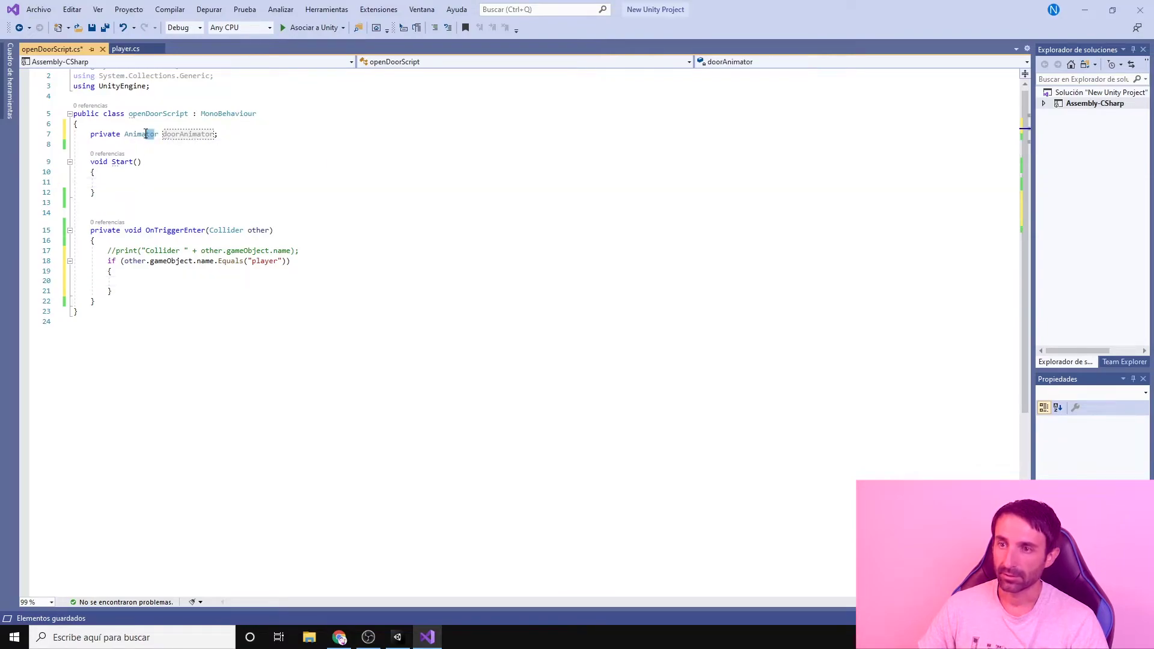
{"action": "left_click", "coordinate": [127, 182]}
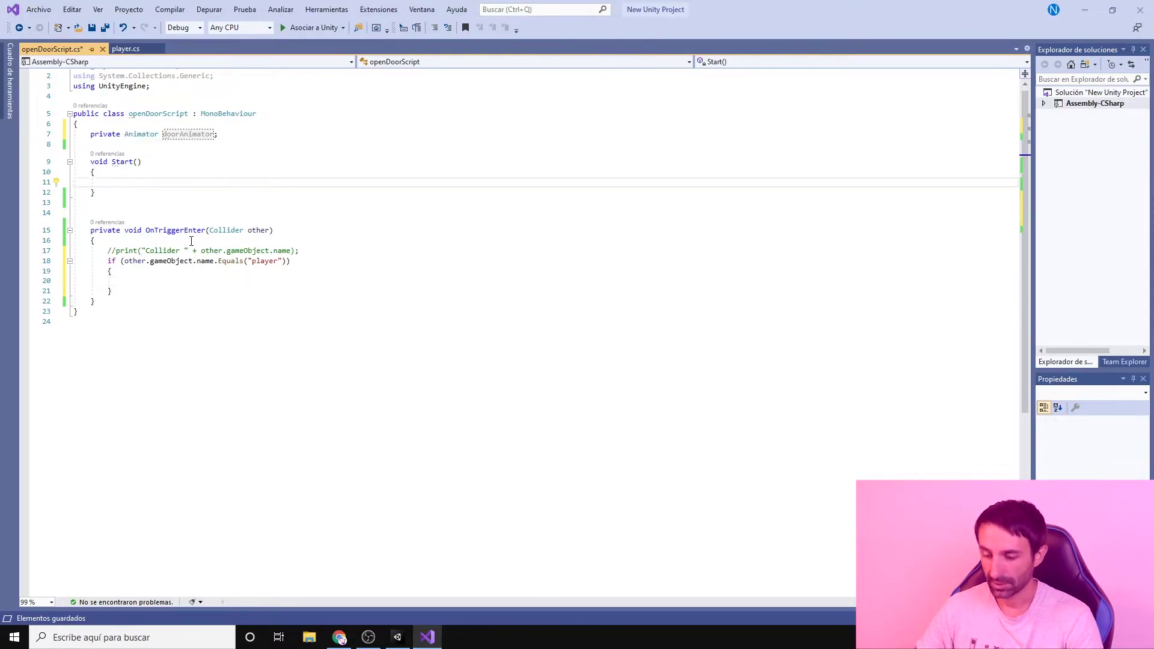
{"action": "type", "text": "do"}
{"action": "left_click", "coordinate": [163, 205]}
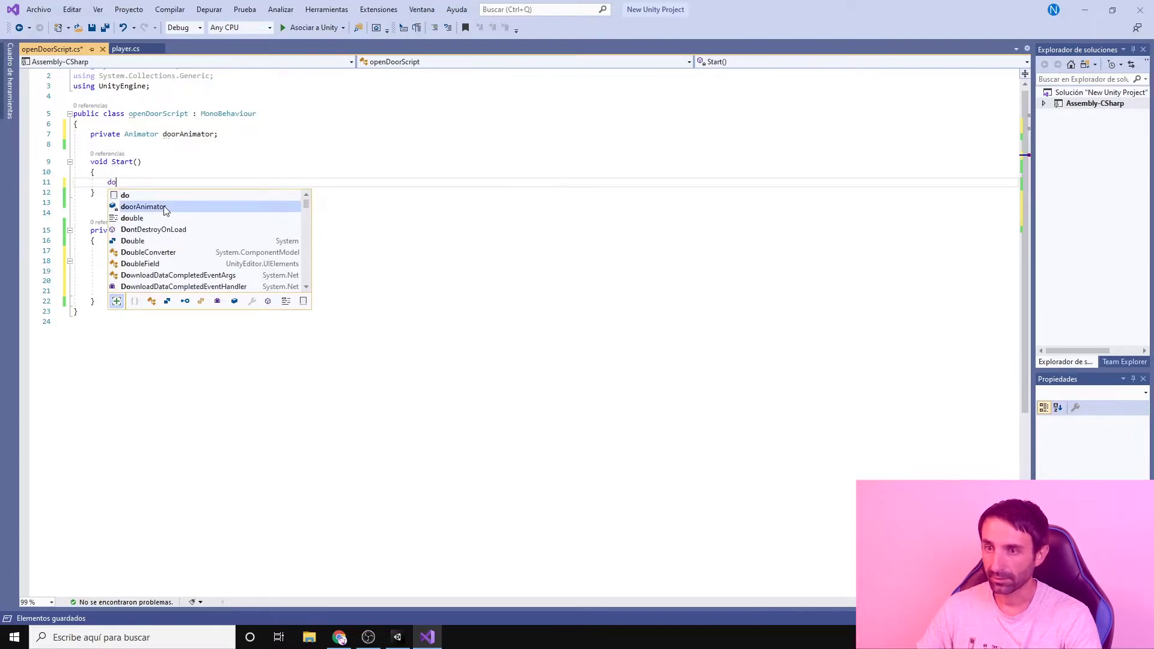
{"action": "type", "text": "="}
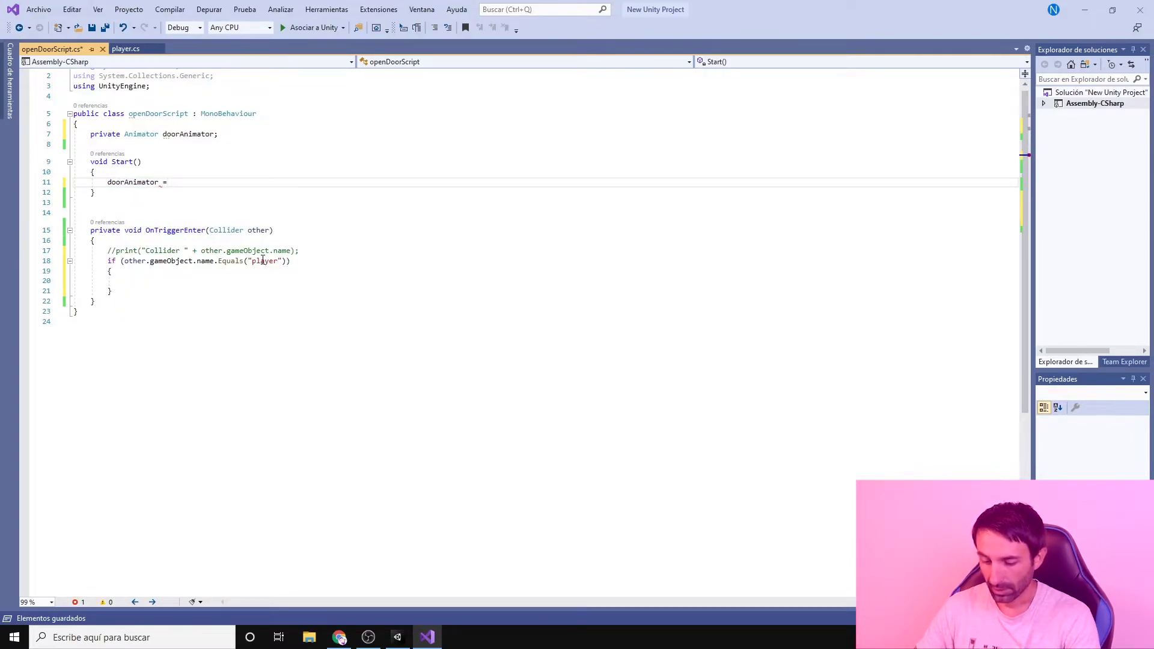
{"action": "type", "text": " Gam"}
{"action": "key", "text": "Tab"}
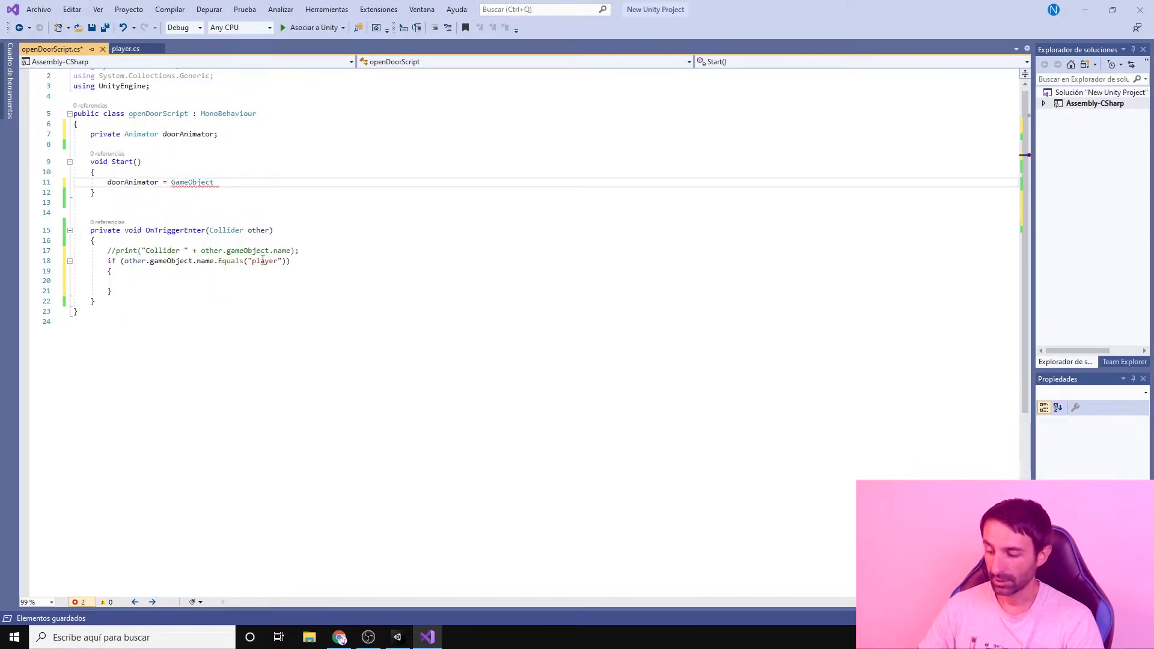
{"action": "type", "text": "."}
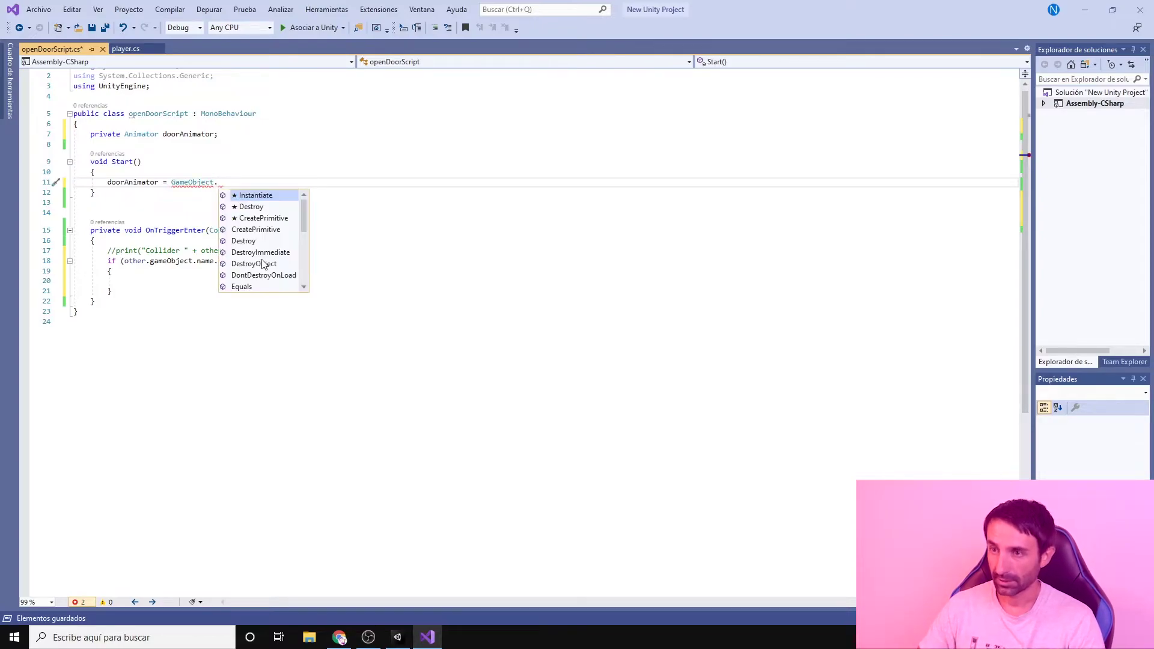
{"action": "type", "text": "Find"}
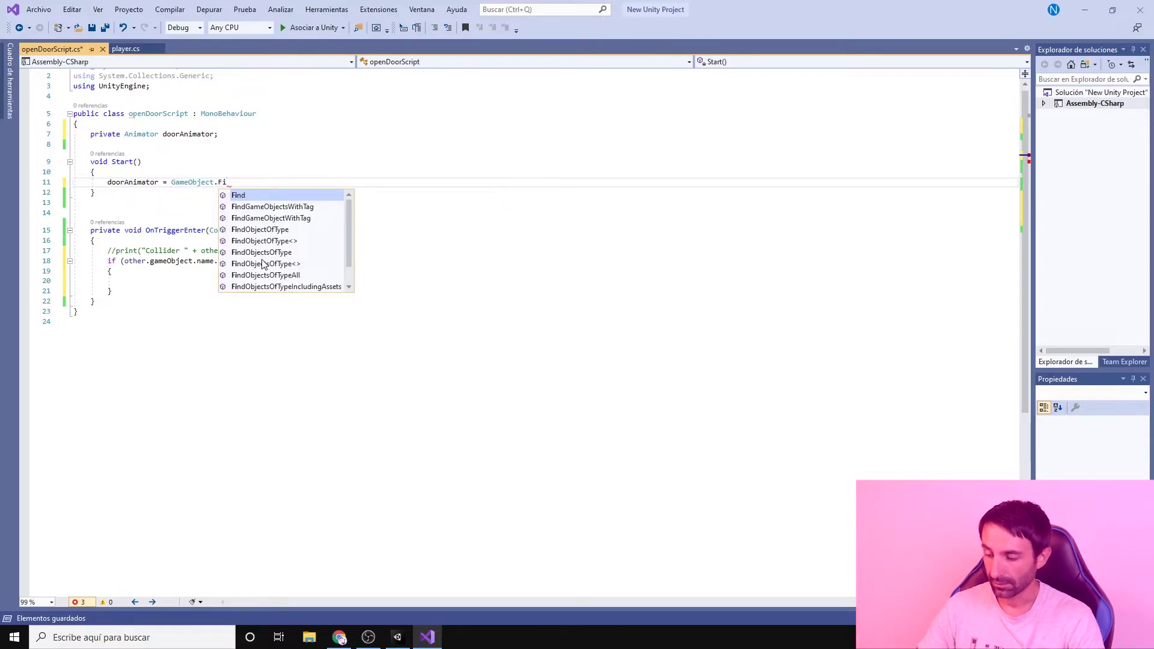
{"action": "key", "text": "Escape"}
{"action": "type", "text": "("}
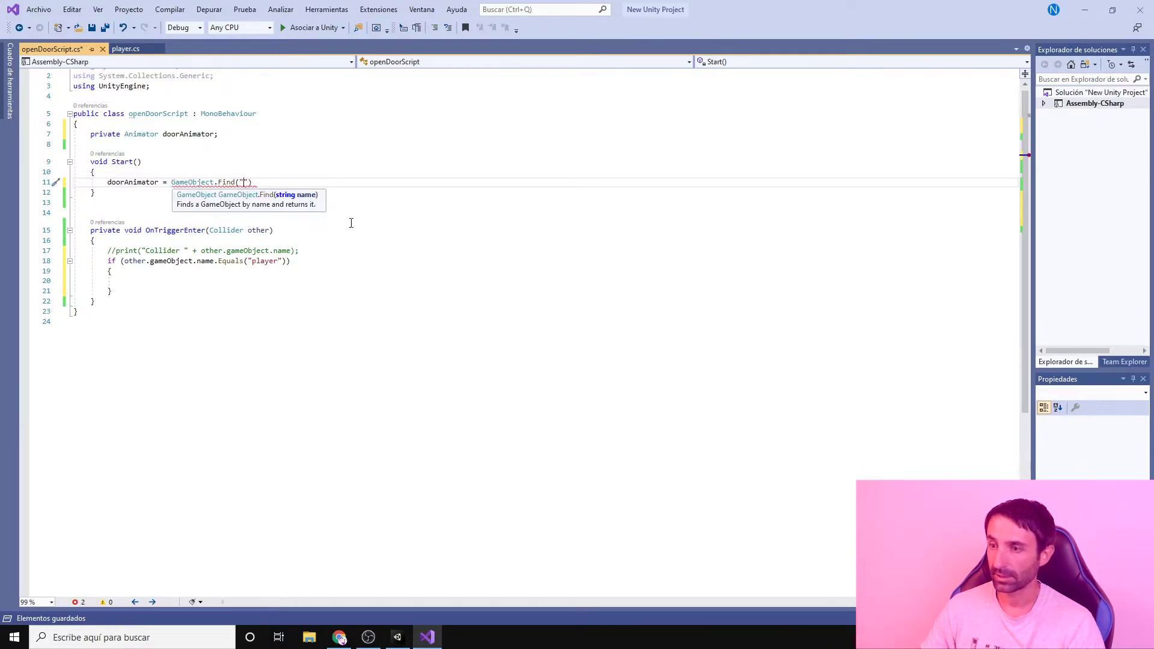
{"action": "left_click", "coordinate": [397, 637]}
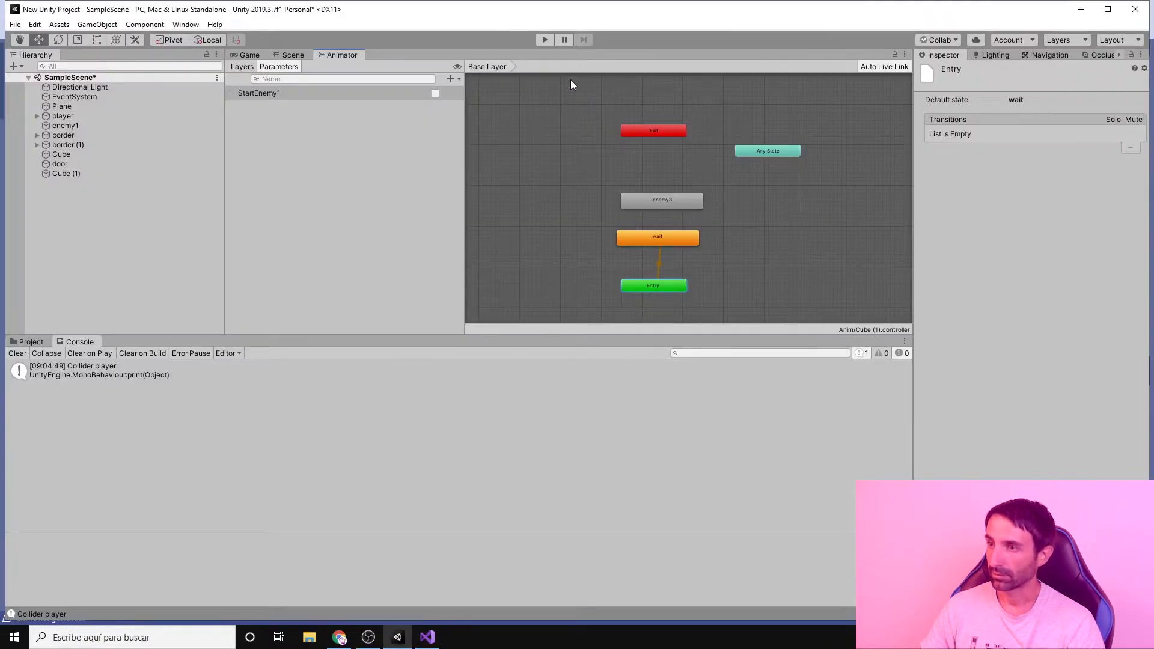
Step: Select the door in the Scene view and confirm its Inspector name reads 'door'
{"action": "left_click", "coordinate": [292, 55]}
{"action": "left_click", "coordinate": [727, 111]}
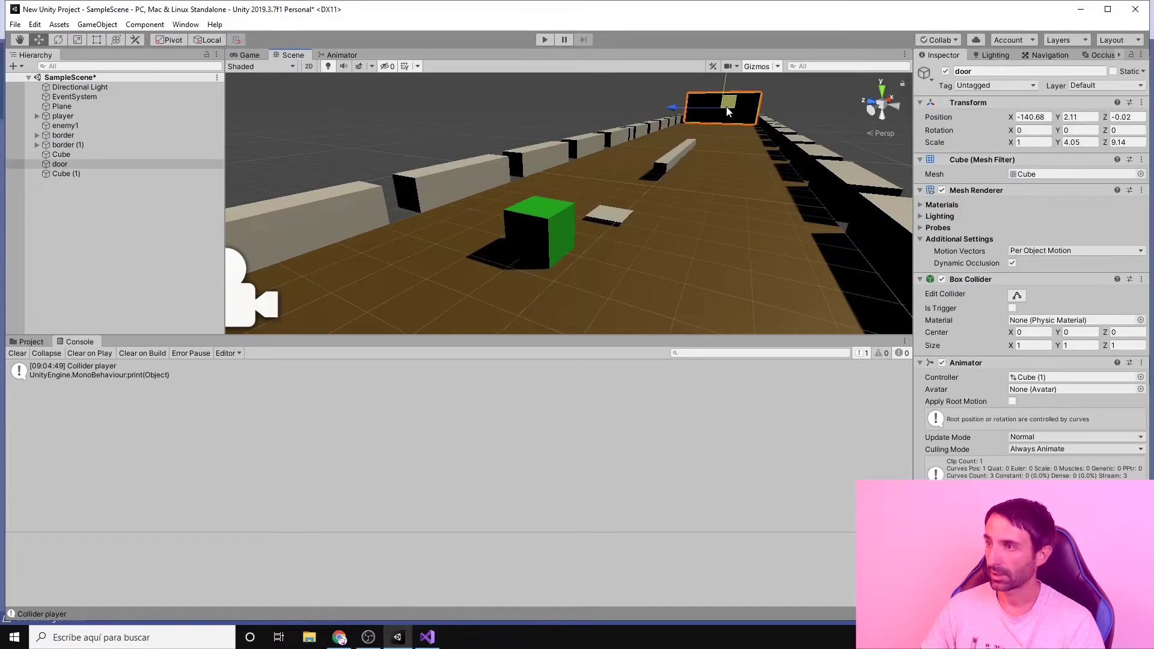
{"action": "left_click", "coordinate": [965, 71]}
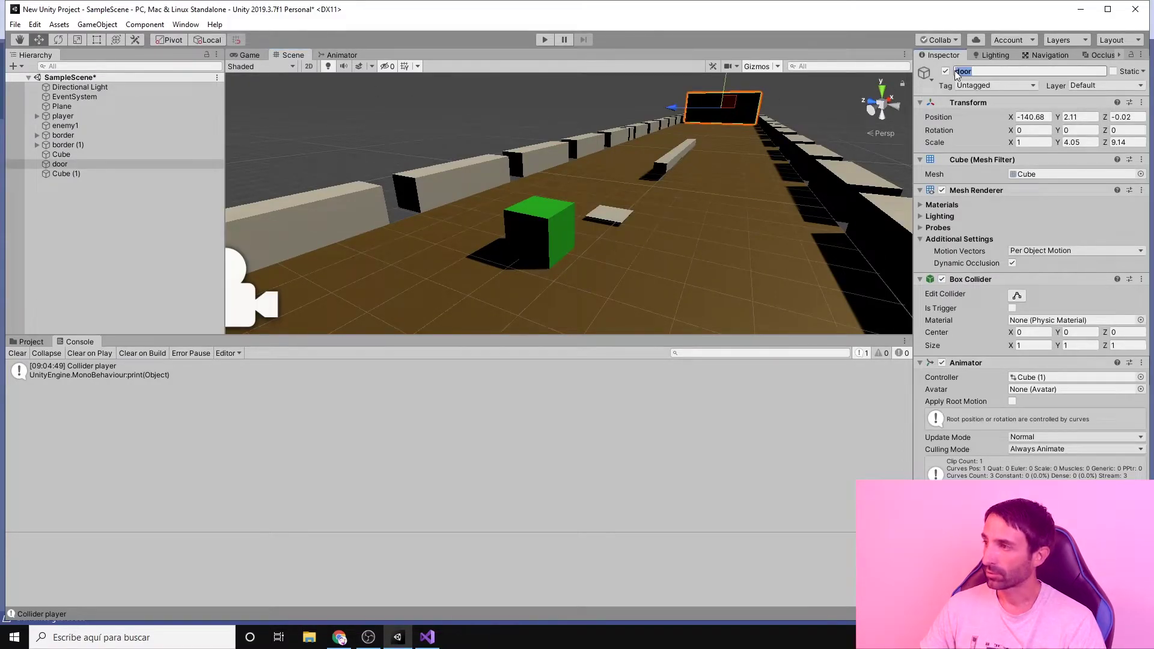
{"action": "type", "text": "c"}
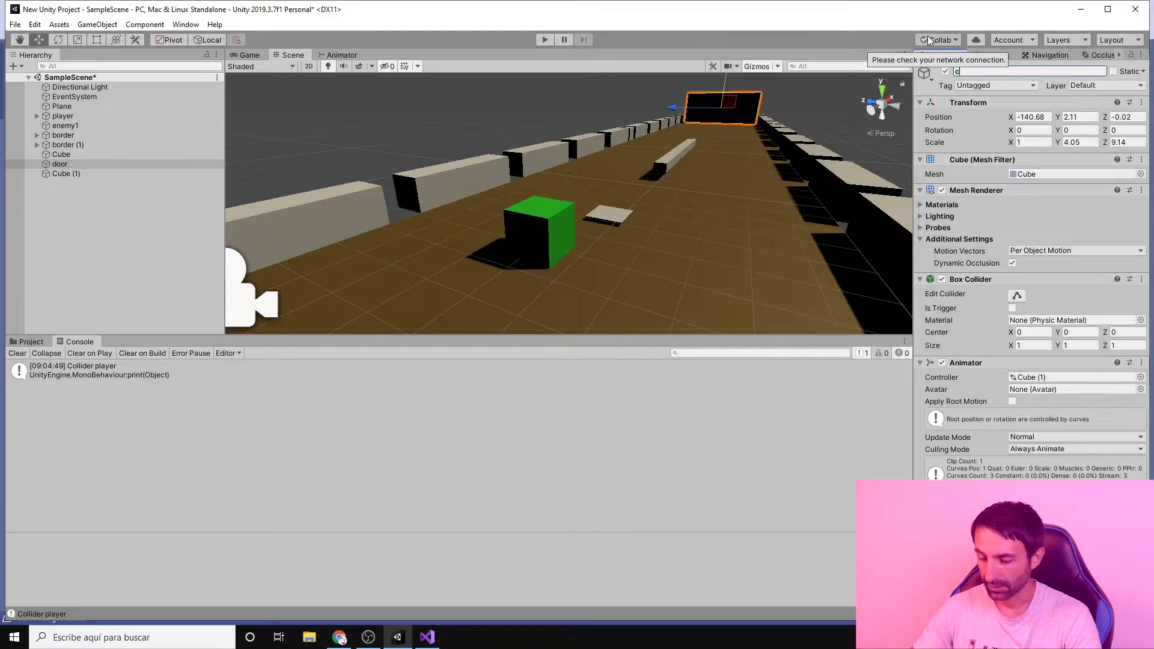
{"action": "type", "text": "ube"}
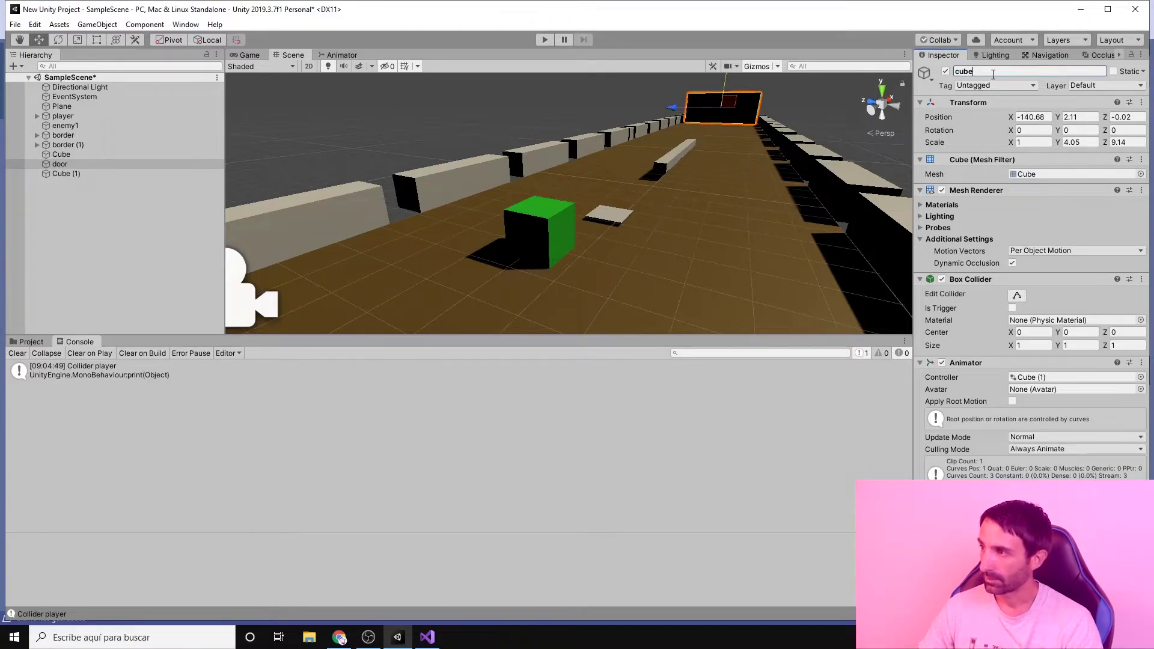
{"action": "key", "text": "Return"}
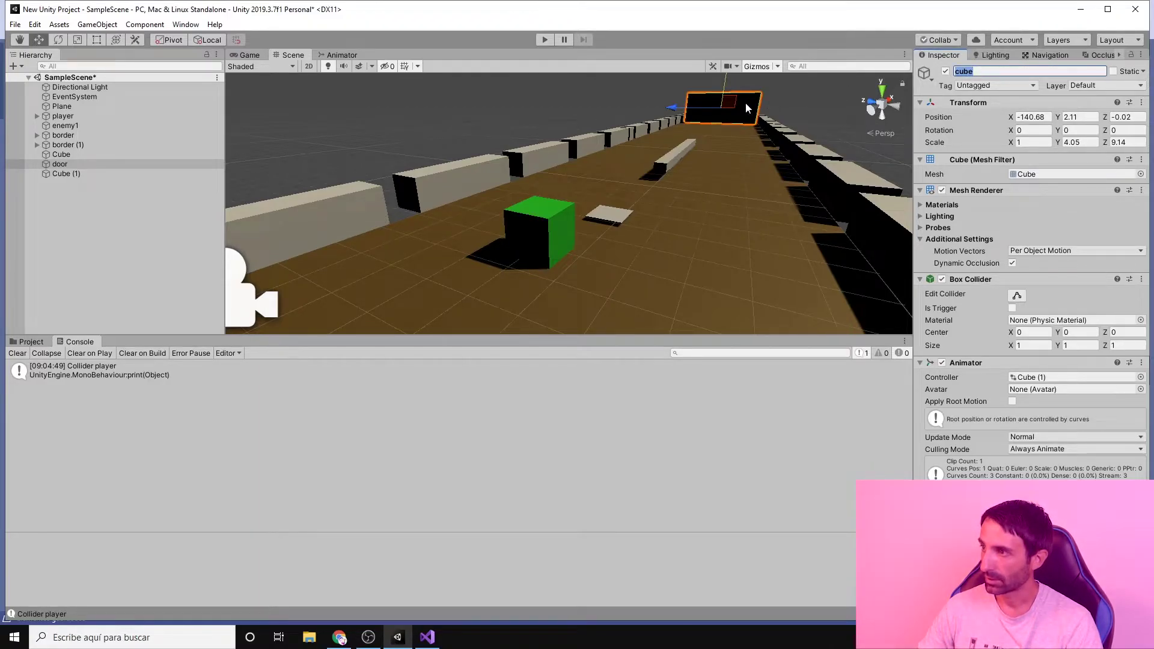
{"action": "type", "text": "door"}
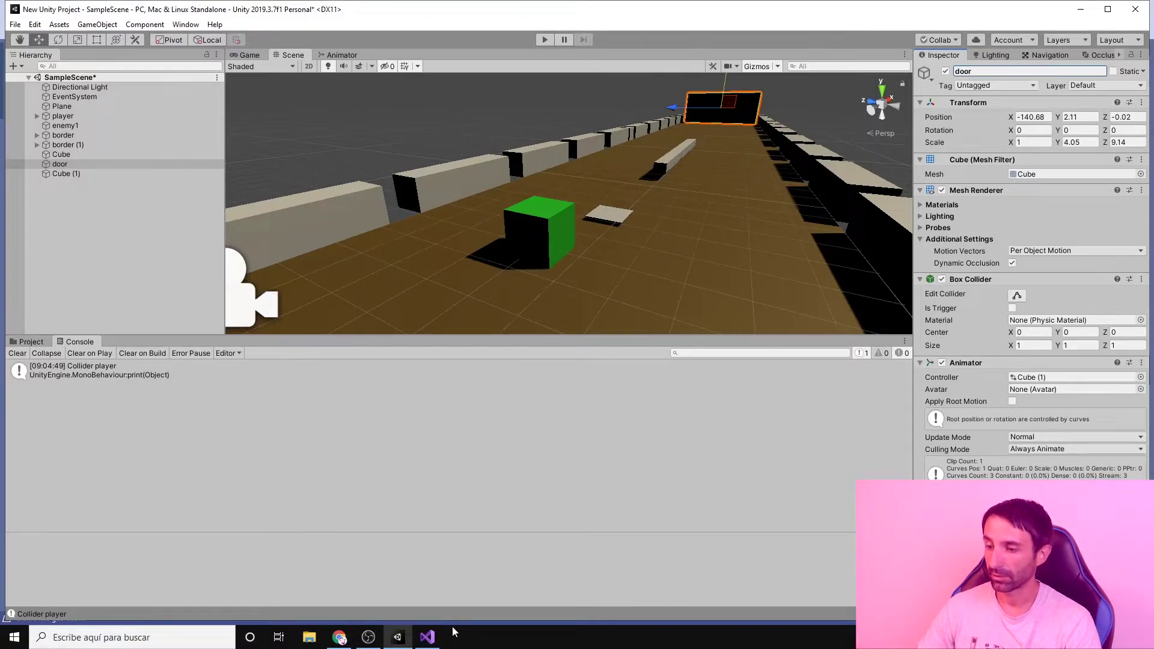
{"action": "left_click", "coordinate": [427, 636]}
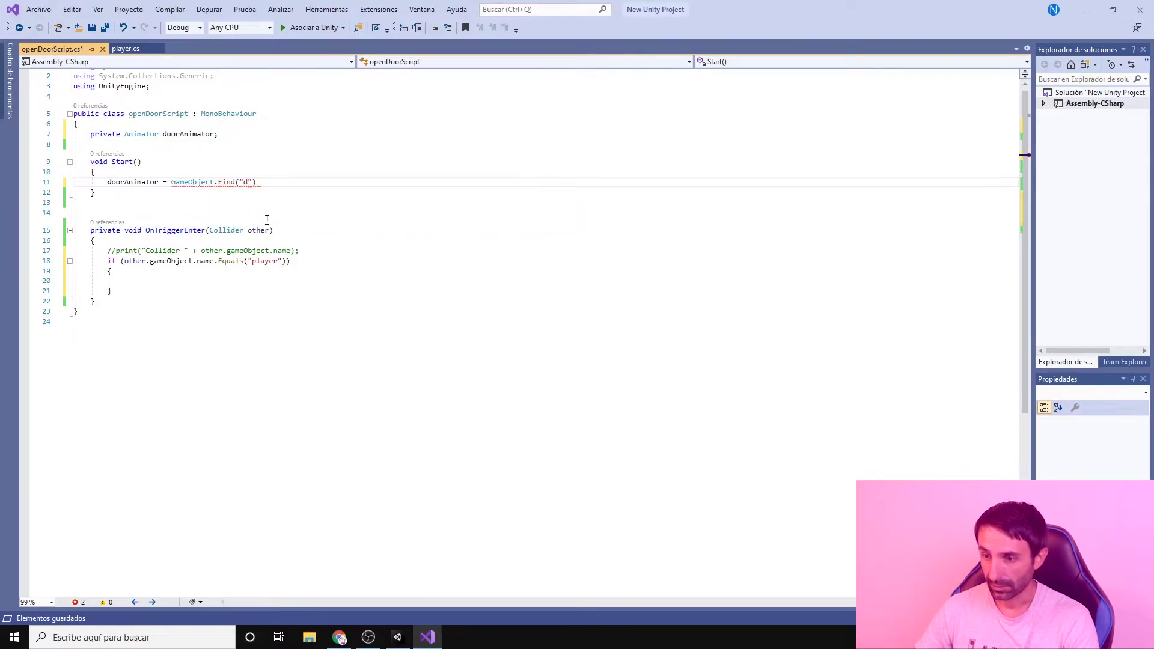
Step: Complete line 11 as doorAnimator = GameObject.Find("door").GetComponent<Animator>();
{"action": "type", "text": "oor"}
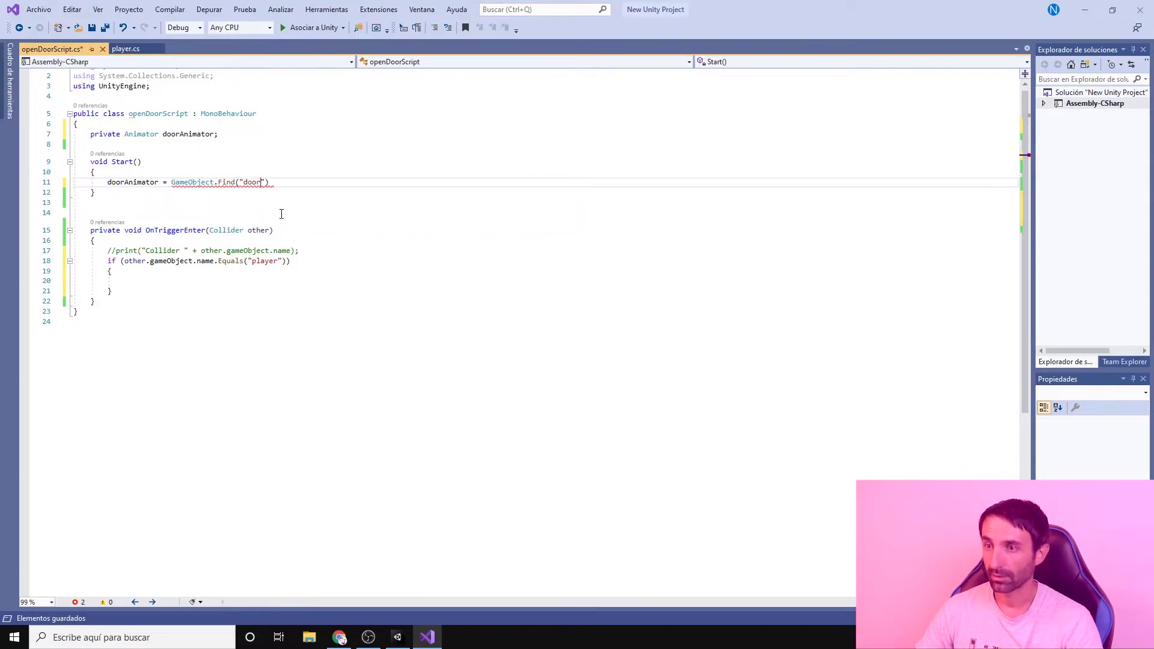
{"action": "left_click", "coordinate": [282, 181]}
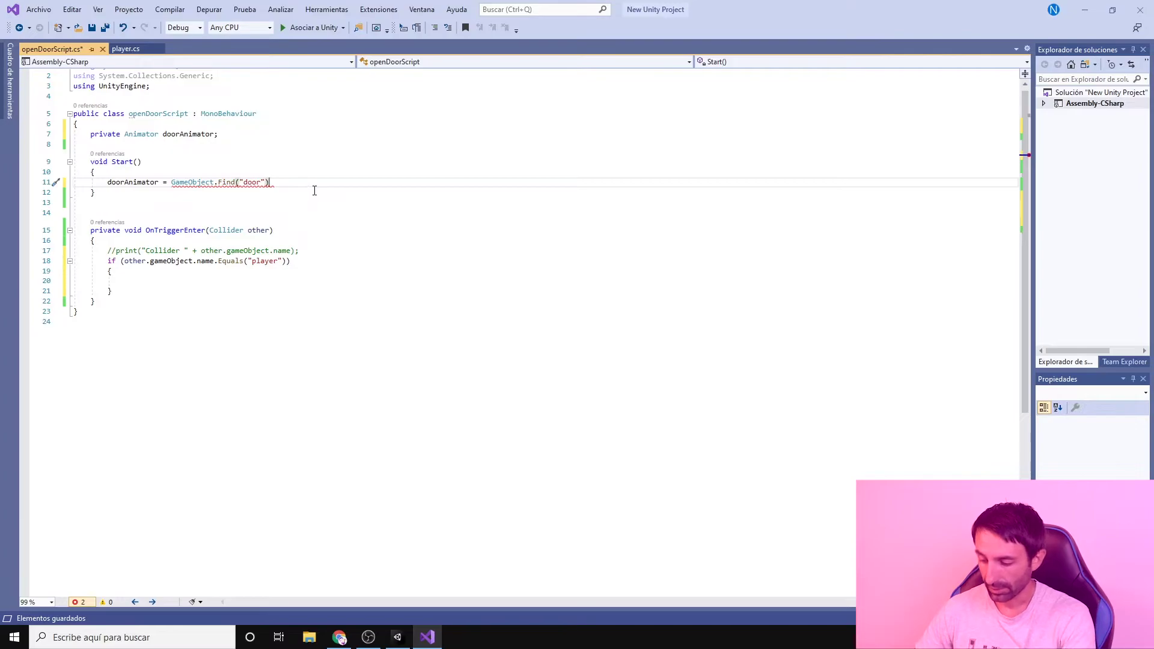
{"action": "type", "text": "."}
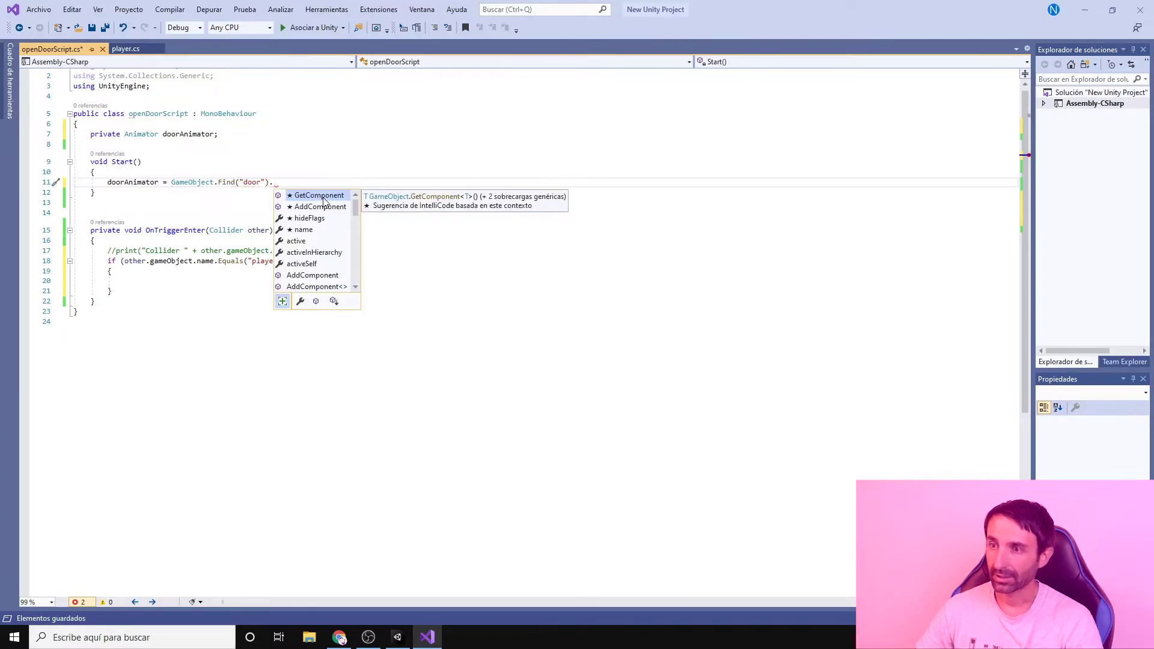
{"action": "key", "text": "Tab"}
{"action": "left_click", "coordinate": [398, 637]}
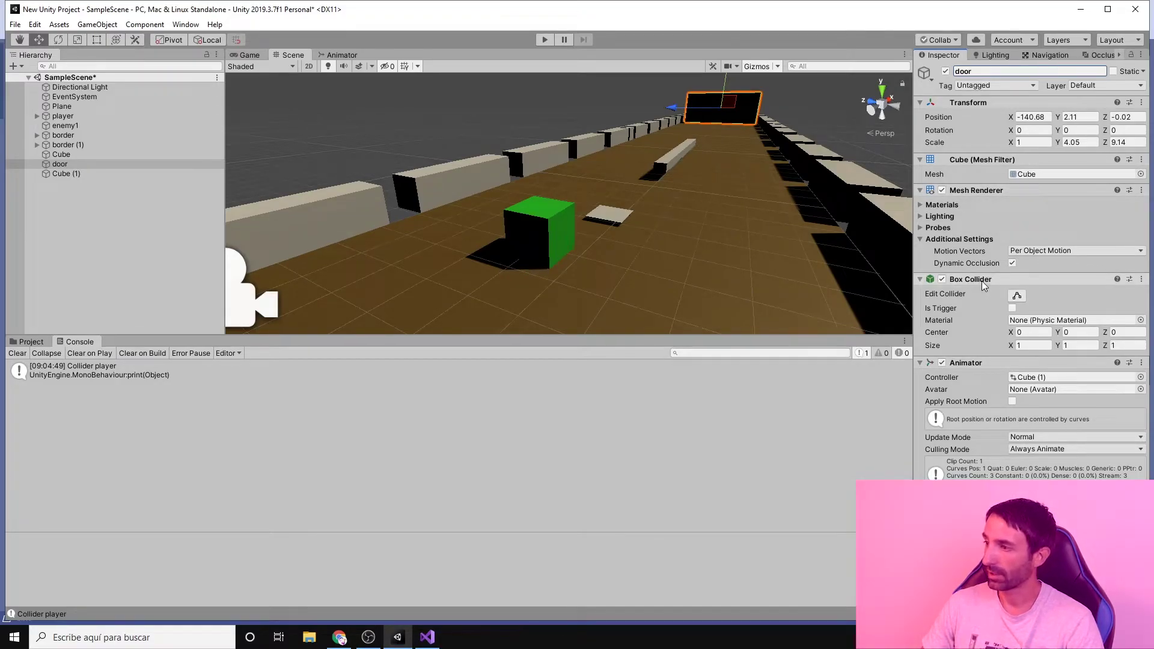
{"action": "key", "text": "alt+Tab"}
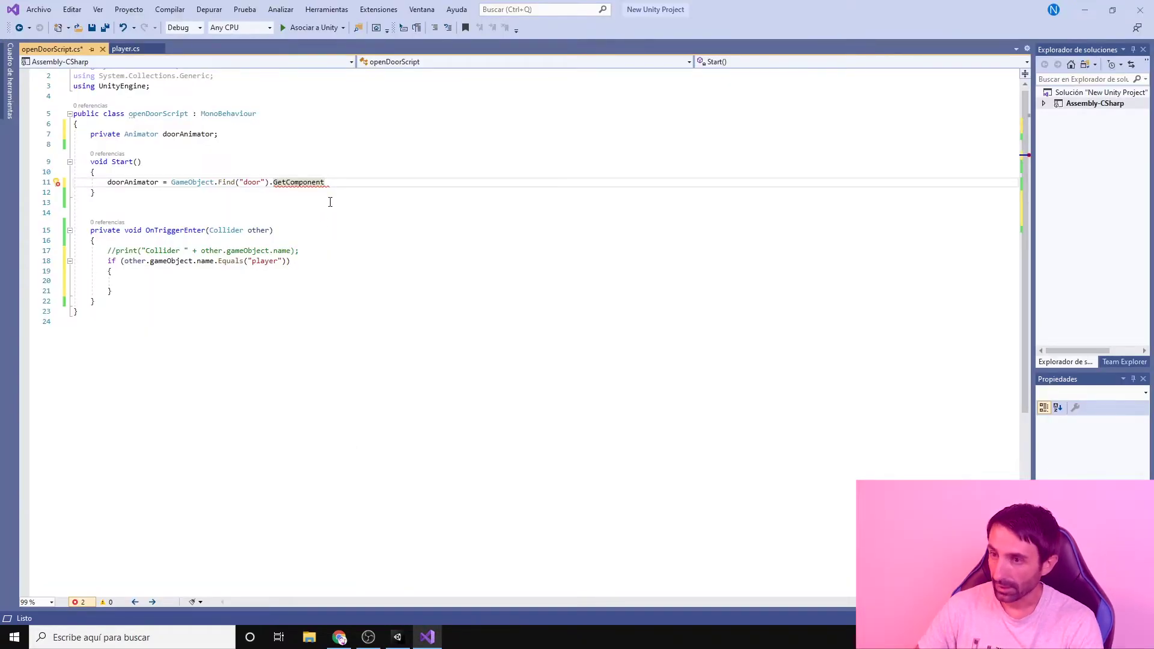
{"action": "type", "text": "<"}
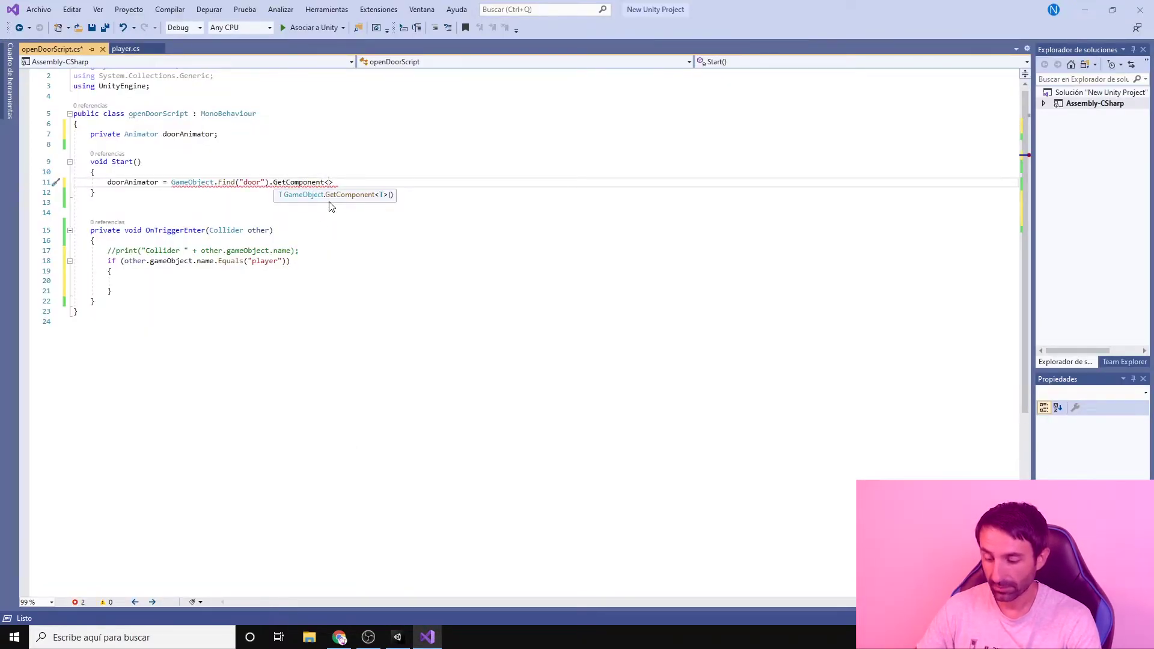
{"action": "type", "text": "An"}
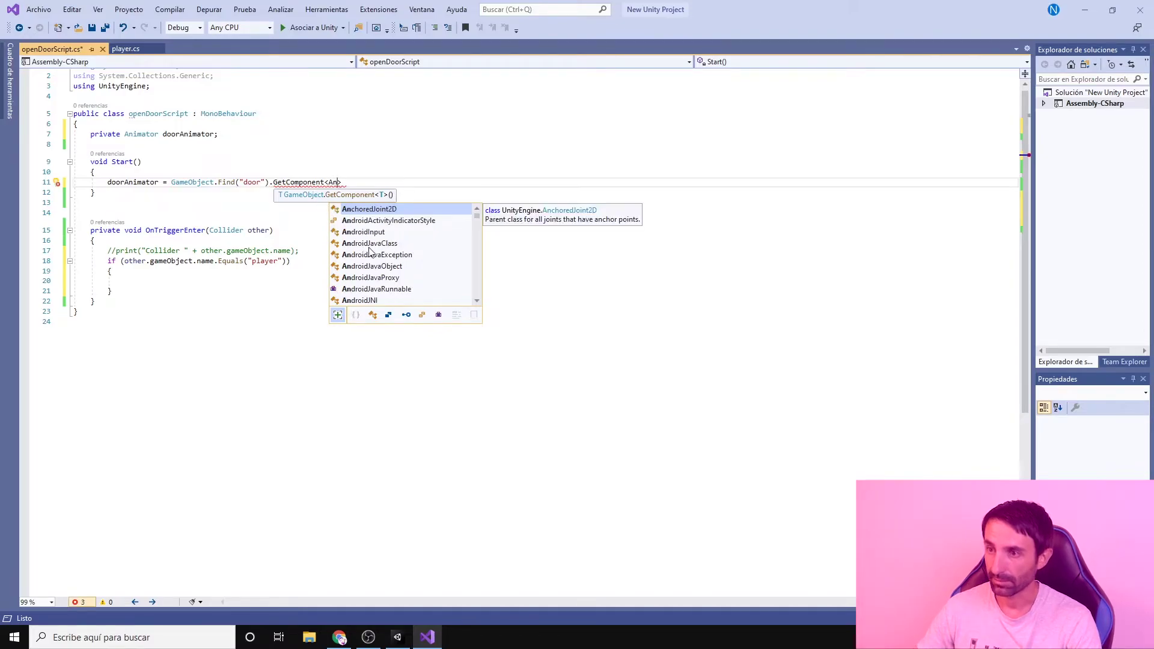
{"action": "type", "text": "im"}
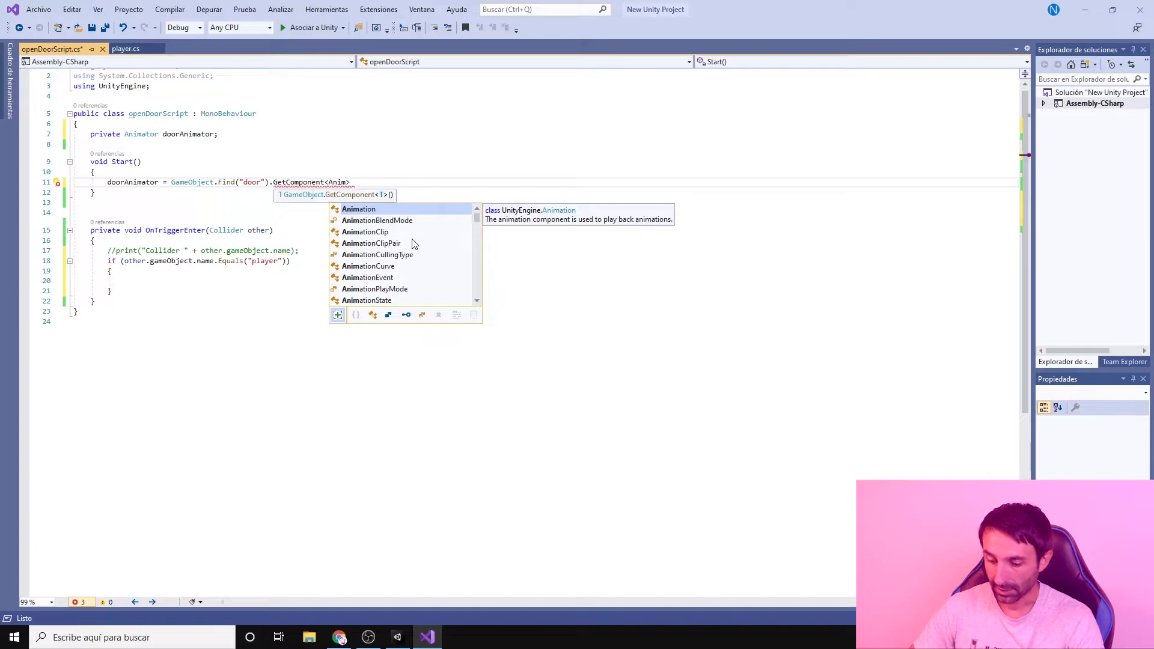
{"action": "type", "text": "ator>"}
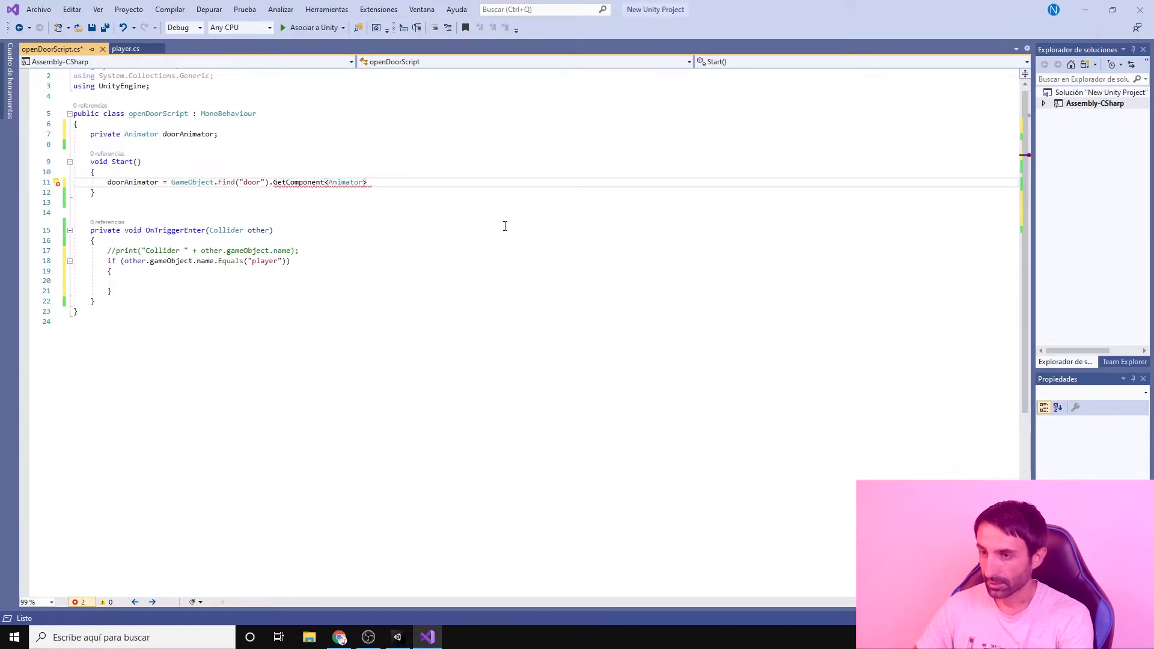
{"action": "type", "text": "();"}
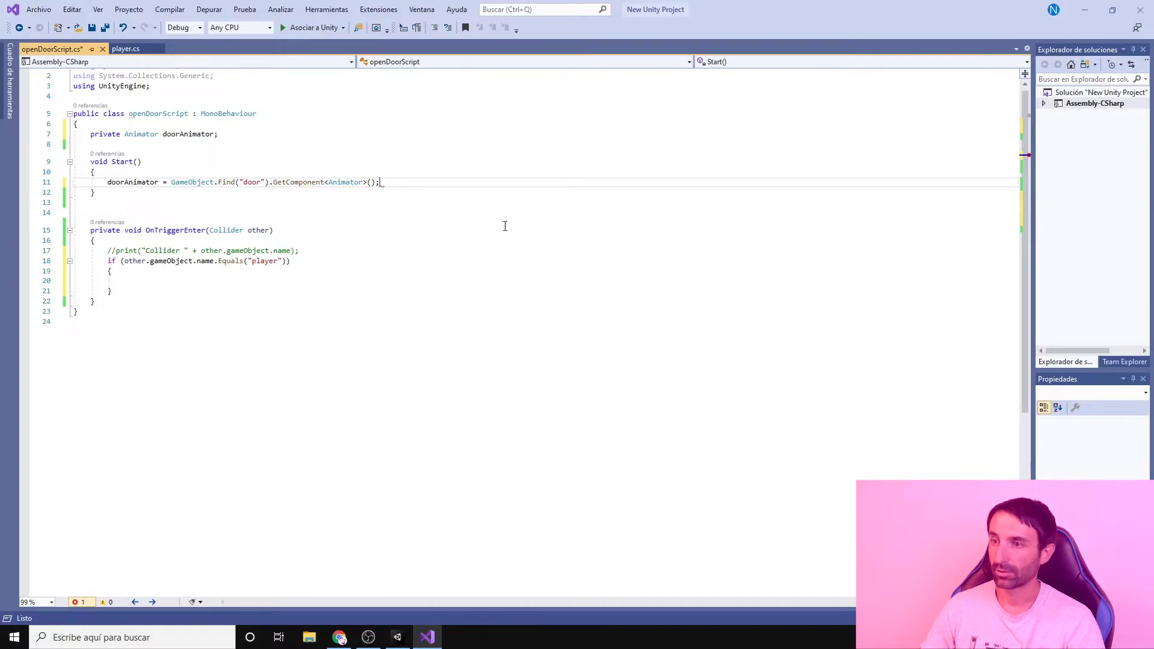
{"action": "double_click", "coordinate": [112, 181]}
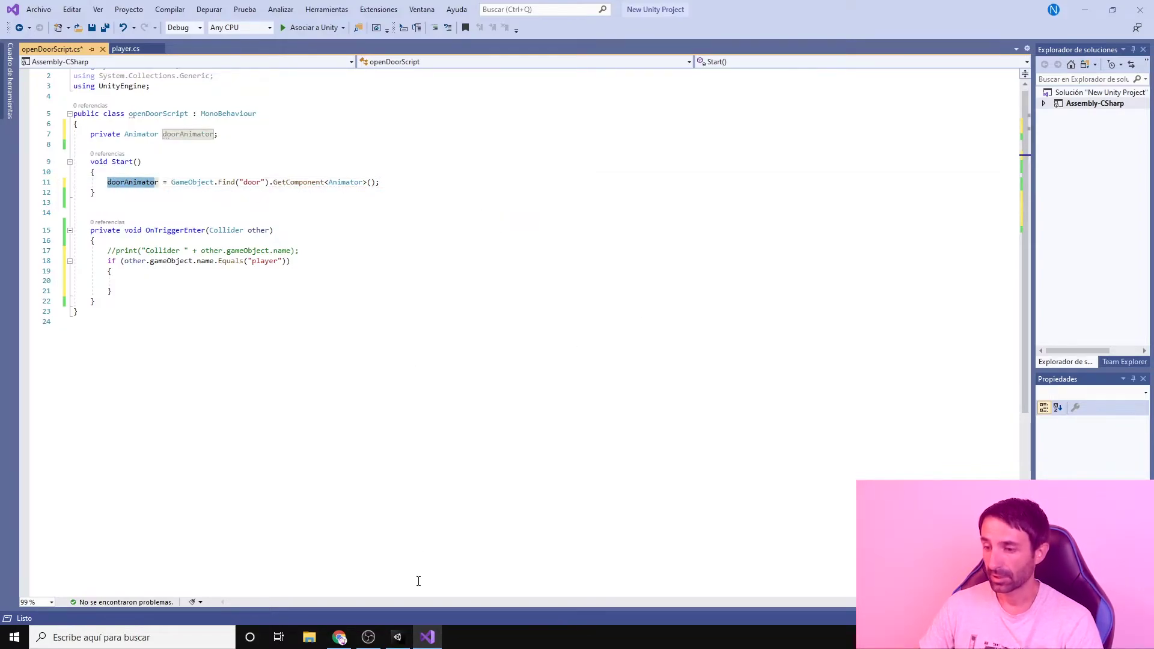
{"action": "left_click", "coordinate": [397, 638]}
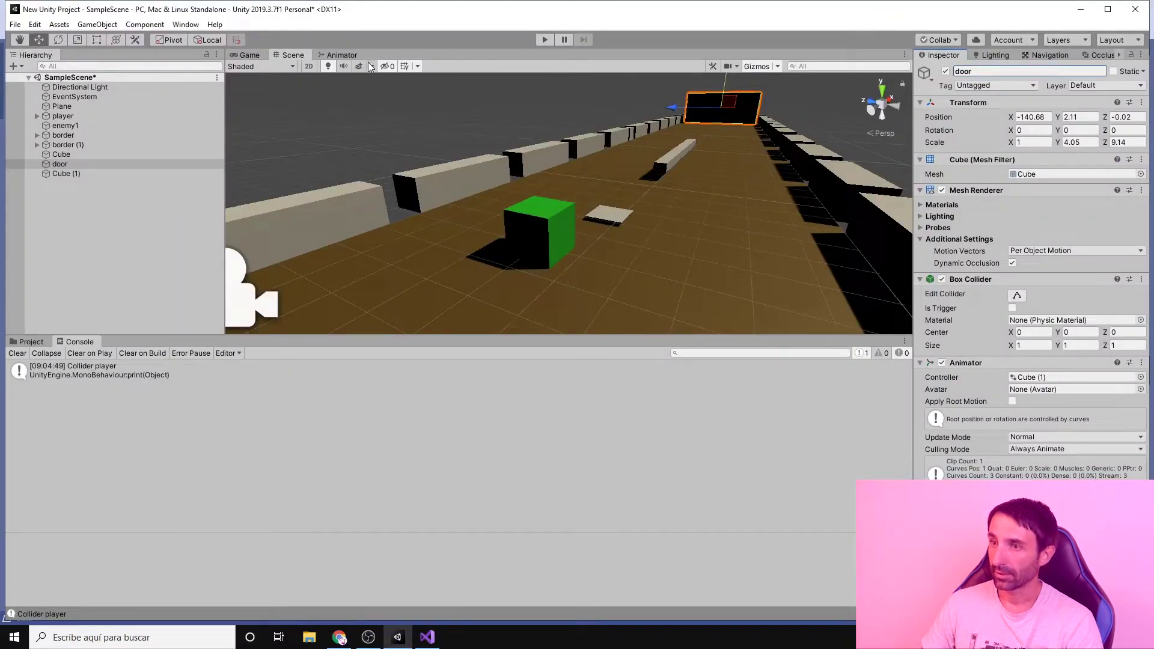
Step: Tidy the door Animator graph, lining enemy3 up above the wait state and Entry node
{"action": "left_click", "coordinate": [343, 55]}
{"action": "left_click_drag", "start_coordinate": [665, 239], "coordinate": [659, 245]}
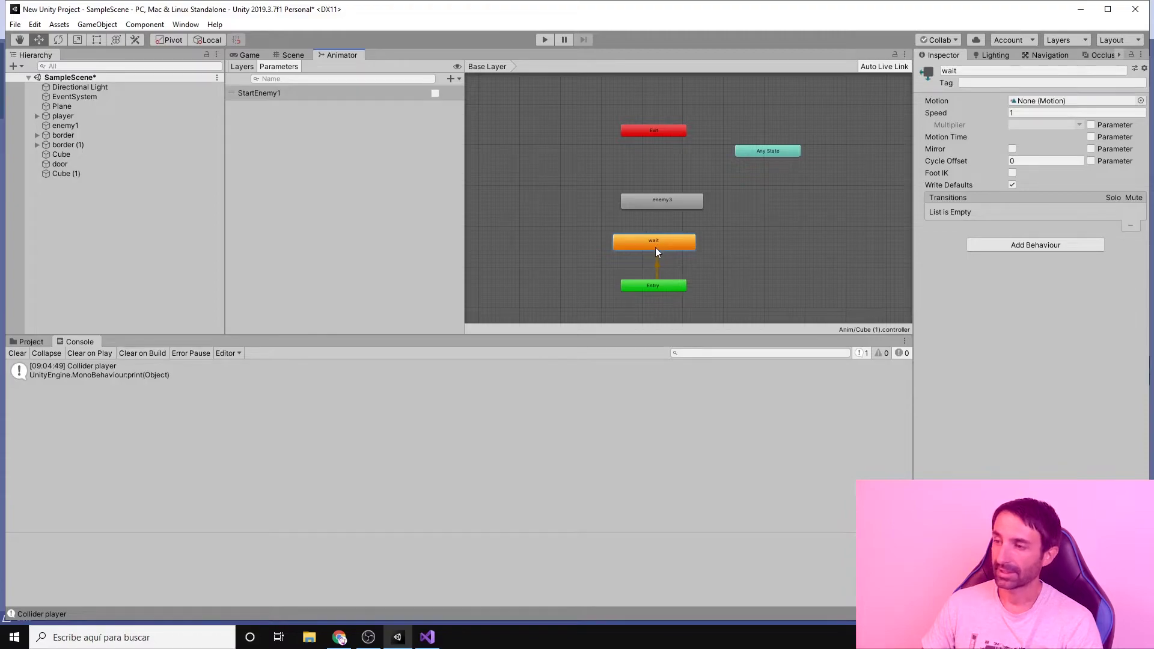
{"action": "left_click_drag", "start_coordinate": [662, 289], "coordinate": [663, 284]}
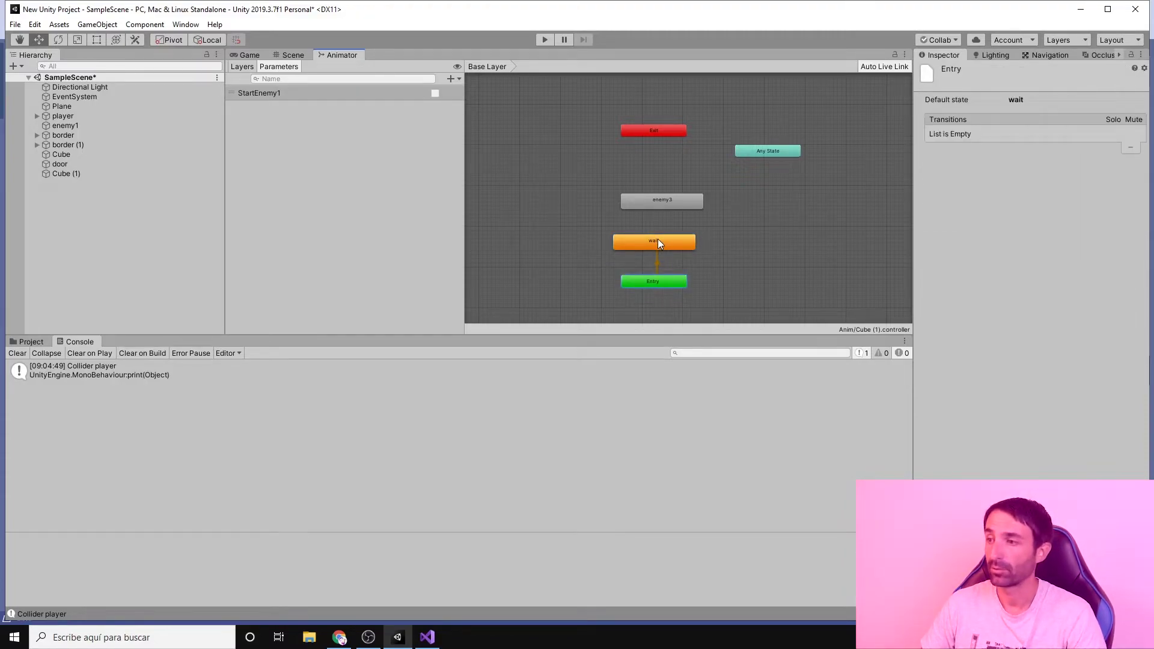
{"action": "left_click", "coordinate": [663, 201]}
{"action": "left_click_drag", "start_coordinate": [664, 202], "coordinate": [659, 205]}
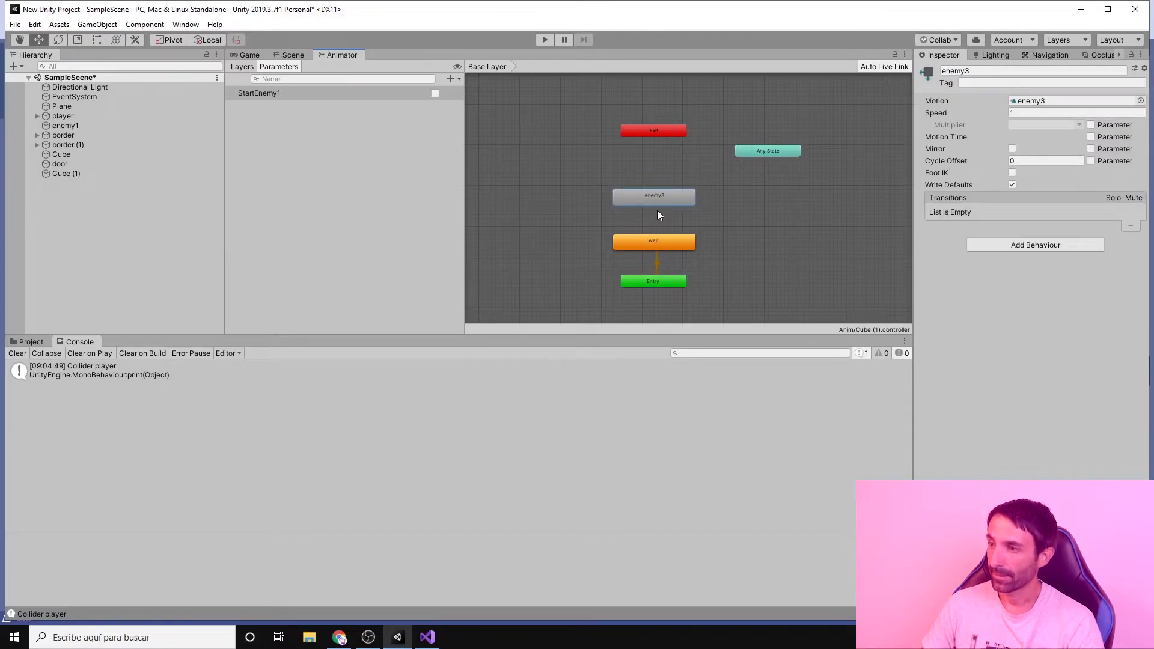
Step: Make a transition from wait to enemy3 and show its settings in the Inspector
{"action": "right_click", "coordinate": [663, 243]}
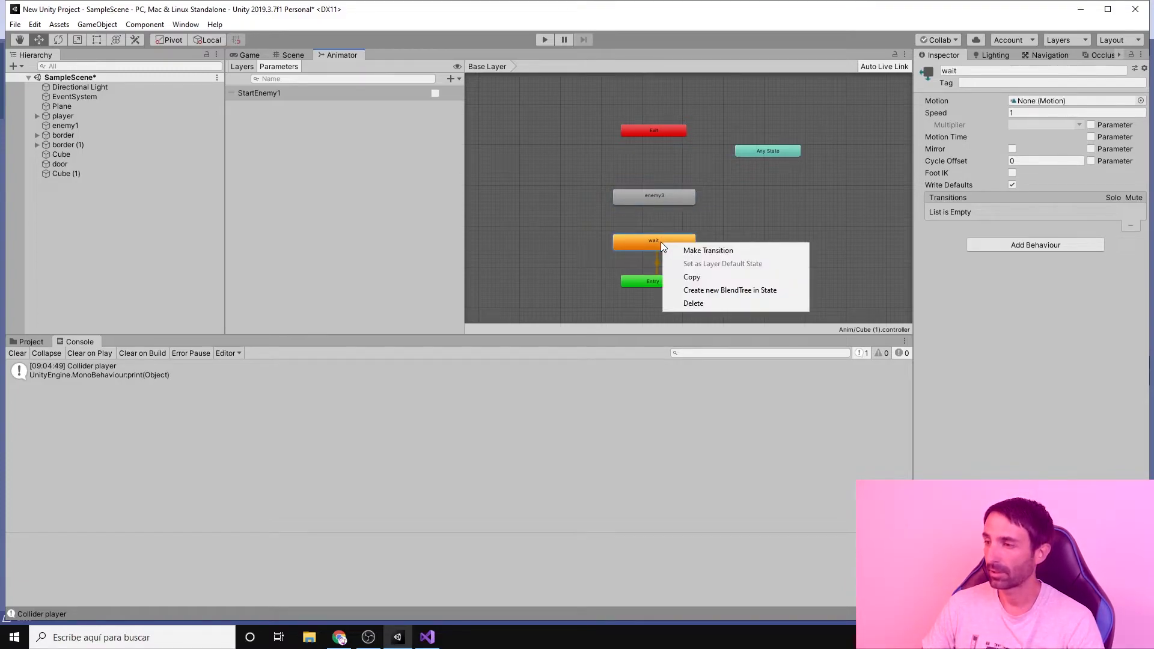
{"action": "left_click", "coordinate": [712, 252]}
{"action": "left_click", "coordinate": [664, 202]}
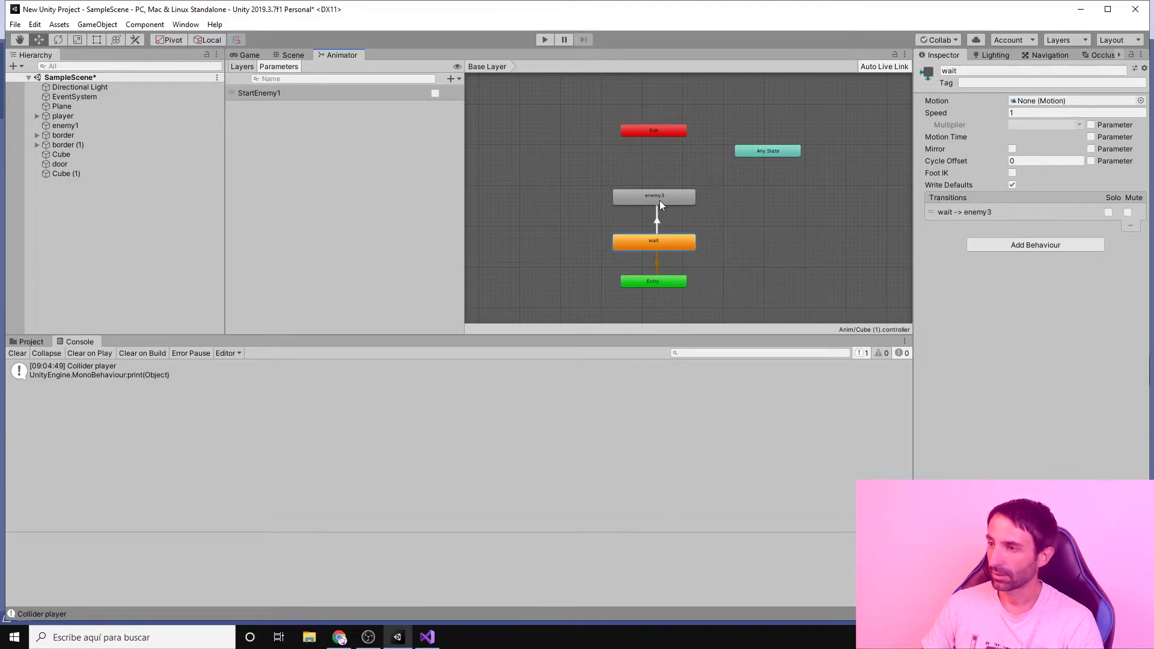
{"action": "right_click", "coordinate": [662, 243]}
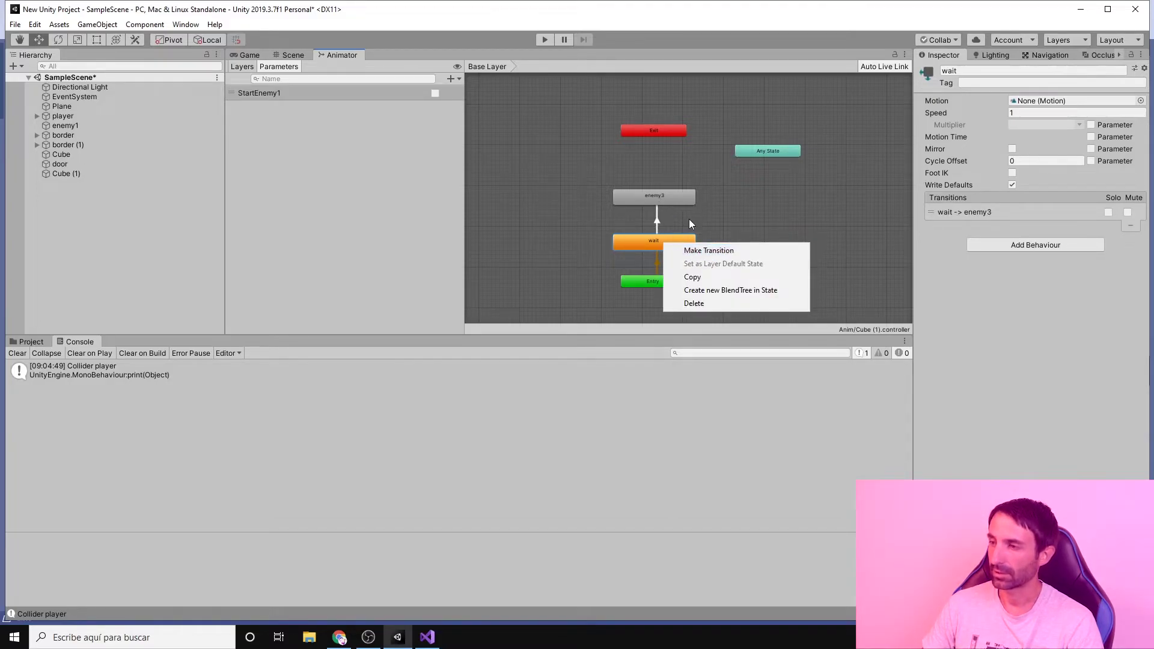
{"action": "left_click", "coordinate": [689, 219]}
{"action": "left_click", "coordinate": [658, 220]}
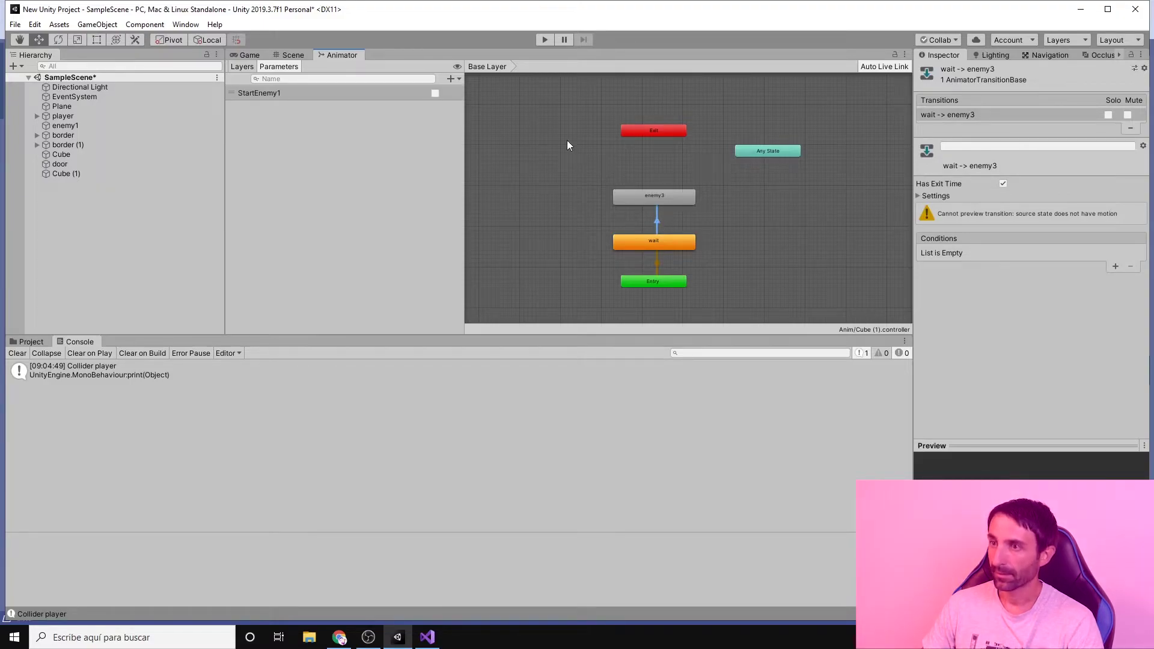
Step: Delete the StartEnemy1 parameter from the Animator's Parameters list
{"action": "right_click", "coordinate": [305, 91]}
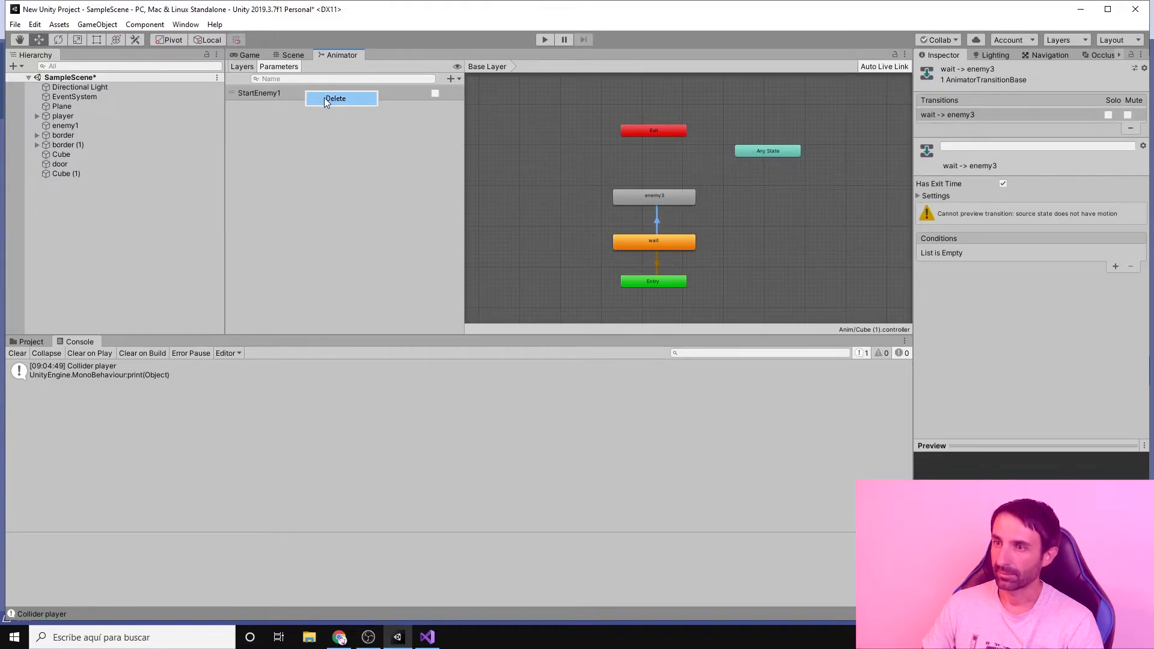
{"action": "left_click", "coordinate": [323, 98]}
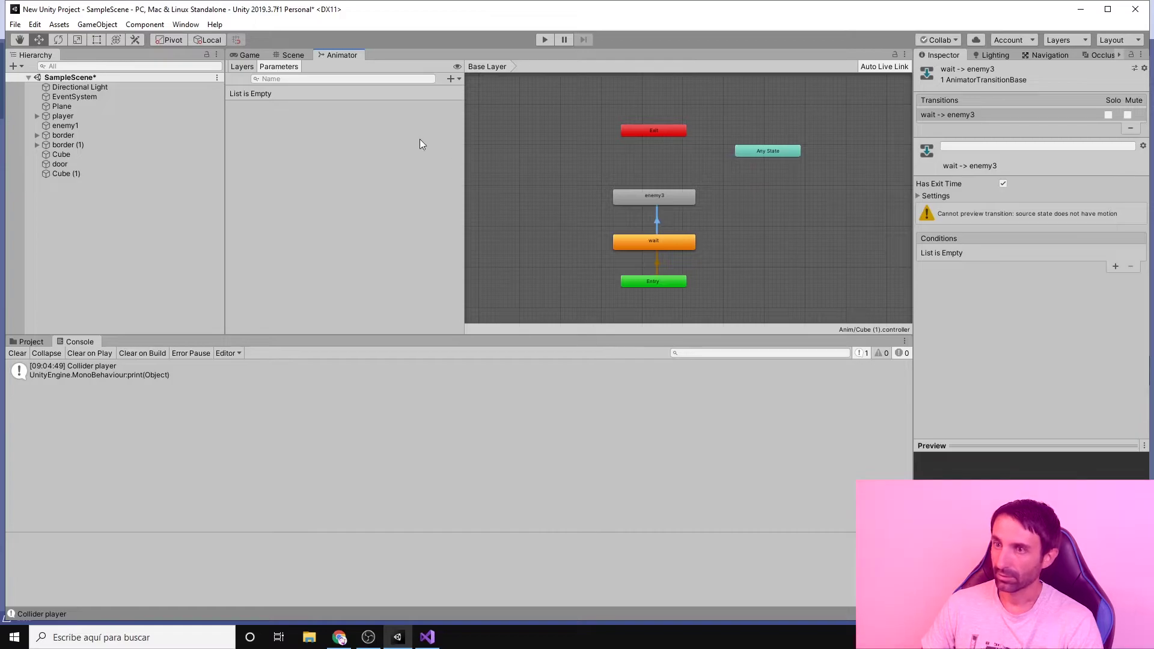
{"action": "left_click", "coordinate": [242, 67]}
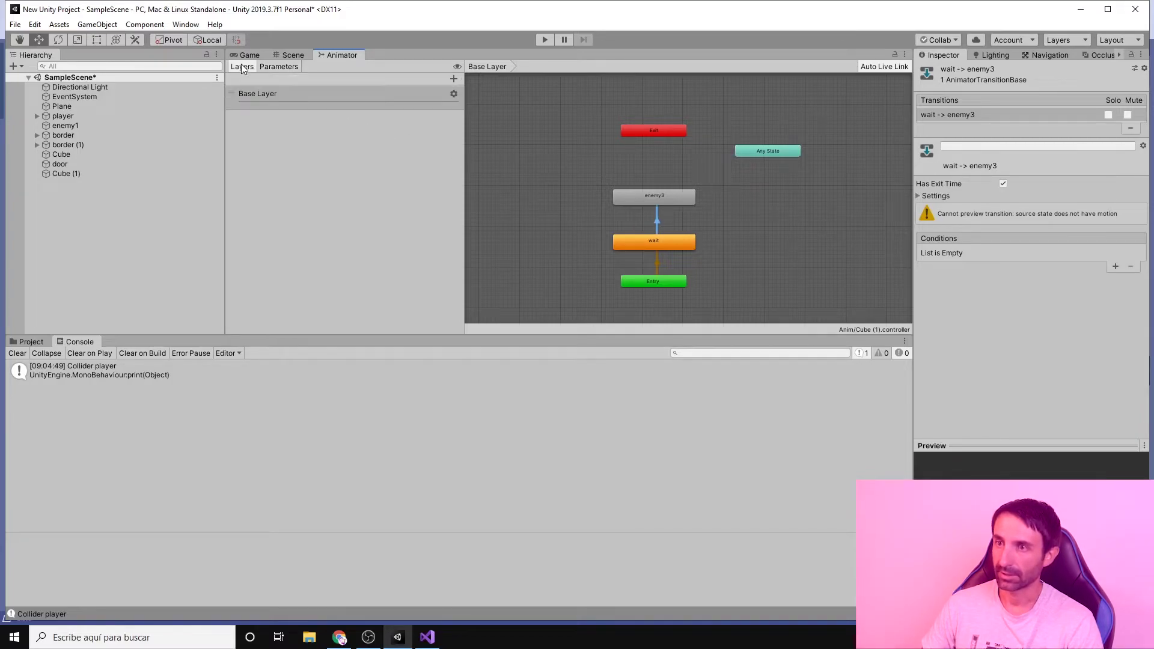
{"action": "left_click", "coordinate": [283, 67]}
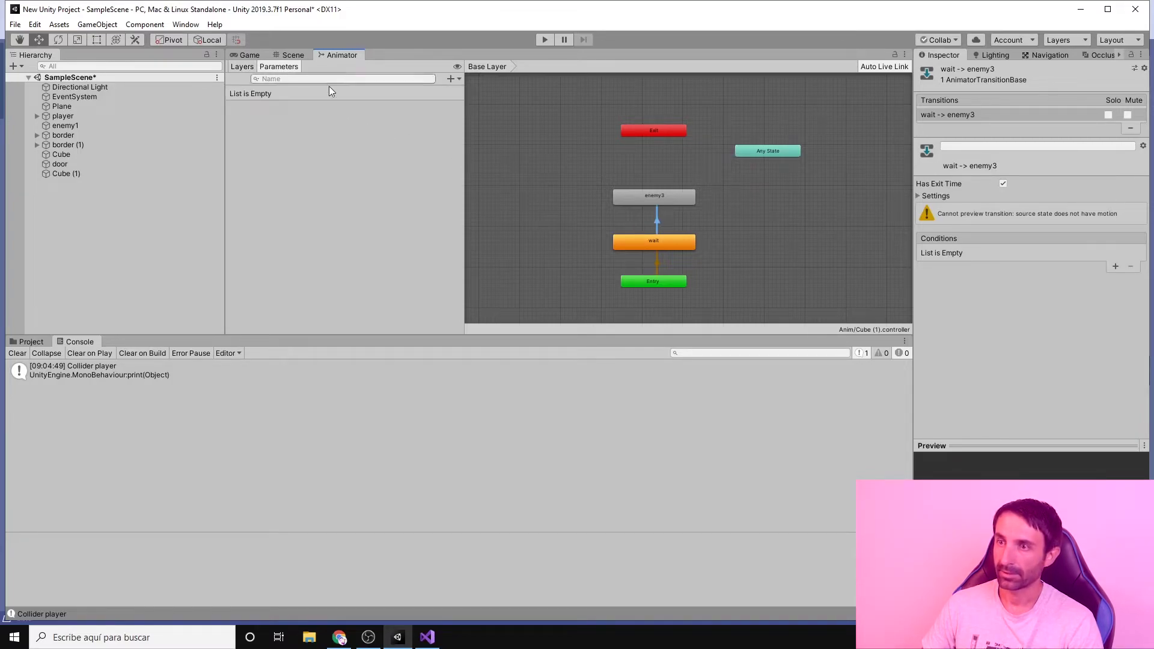
Step: Add a Bool parameter named StartDoorAnim1
{"action": "left_click", "coordinate": [448, 81]}
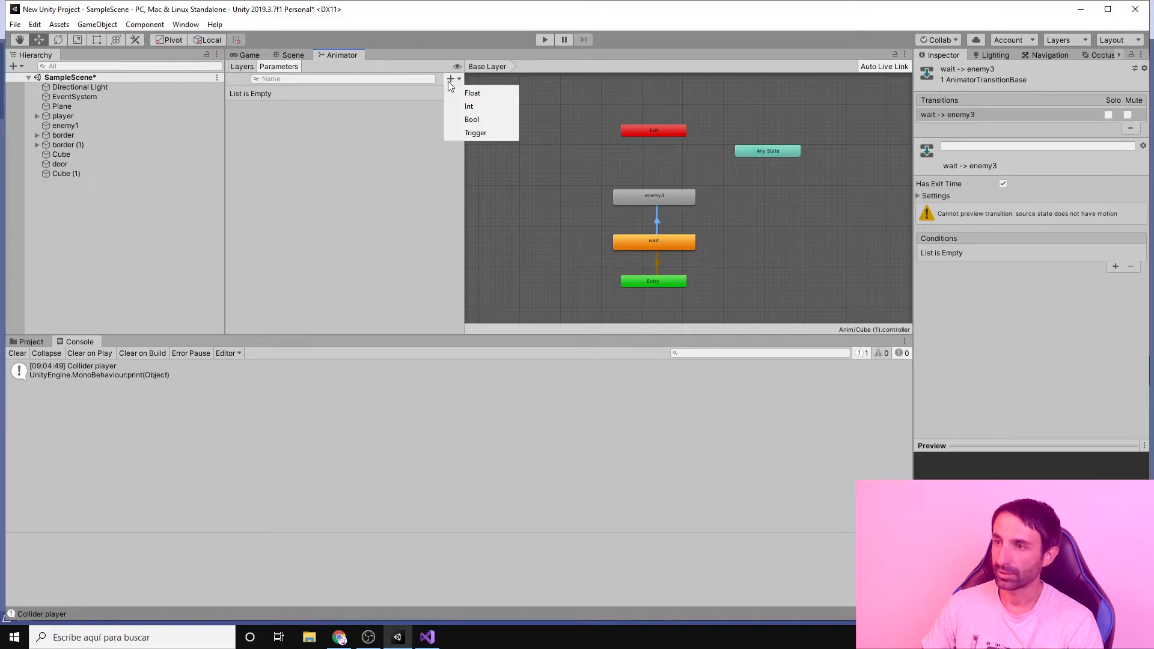
{"action": "left_click", "coordinate": [477, 120]}
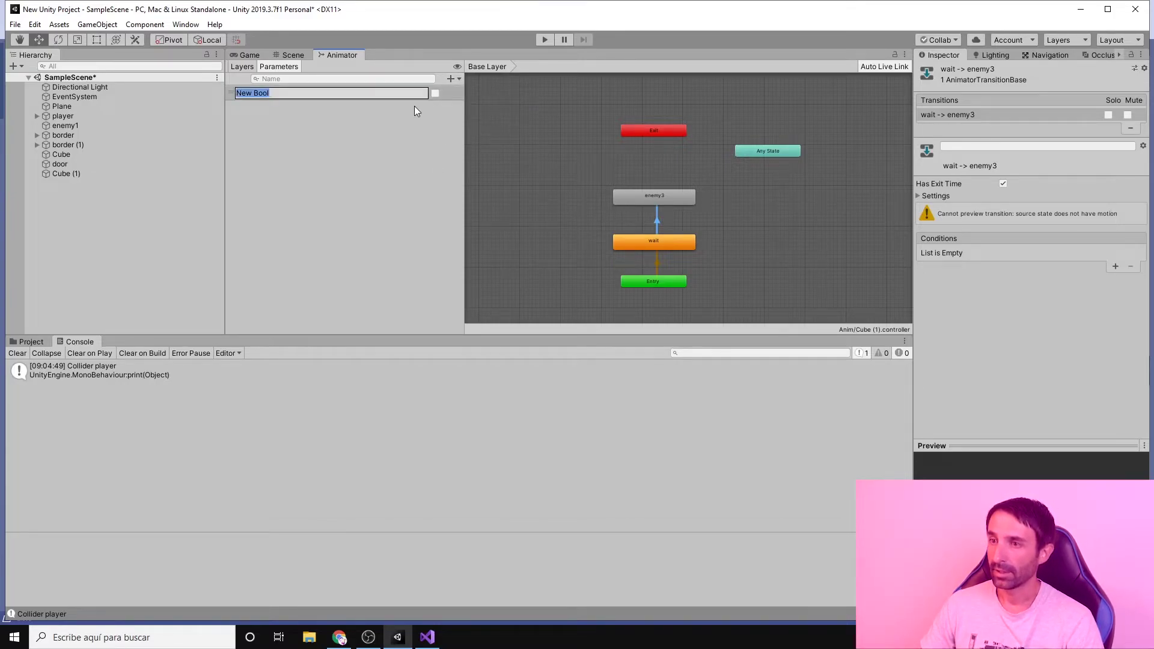
{"action": "type", "text": "S"}
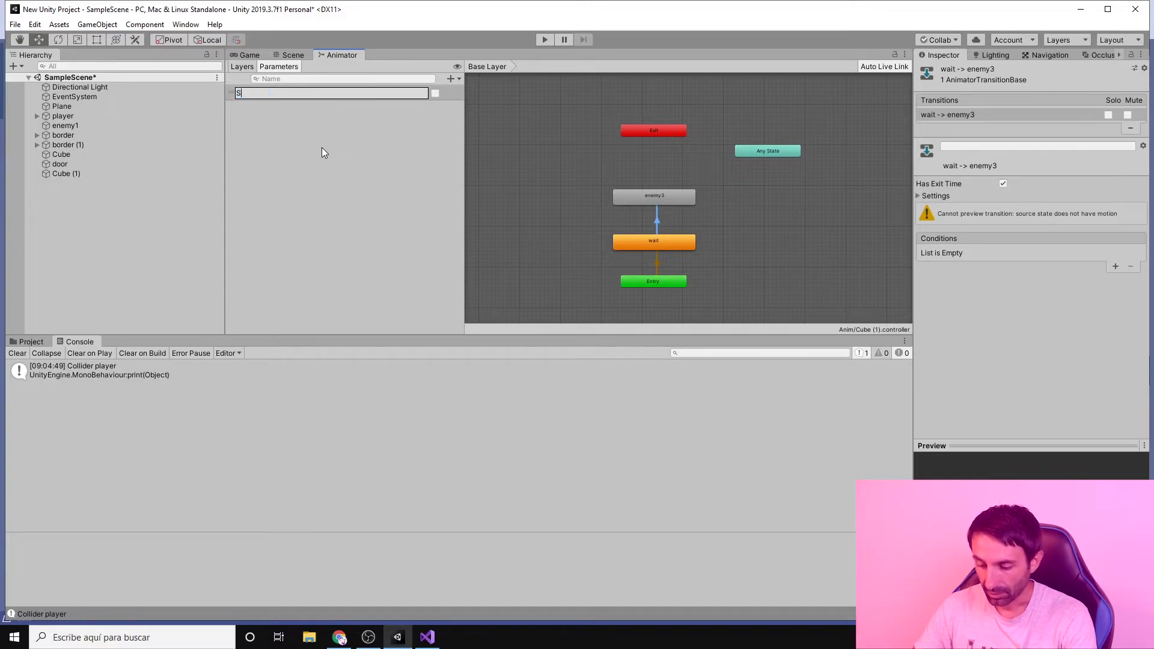
{"action": "type", "text": "tart"}
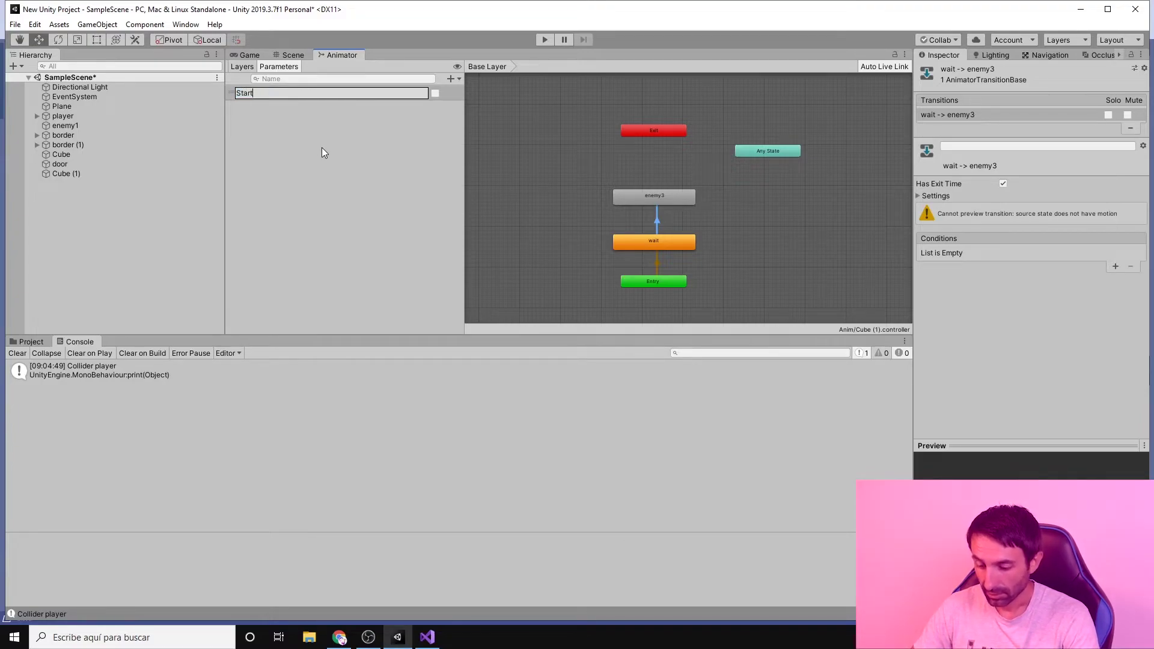
{"action": "type", "text": "Door"}
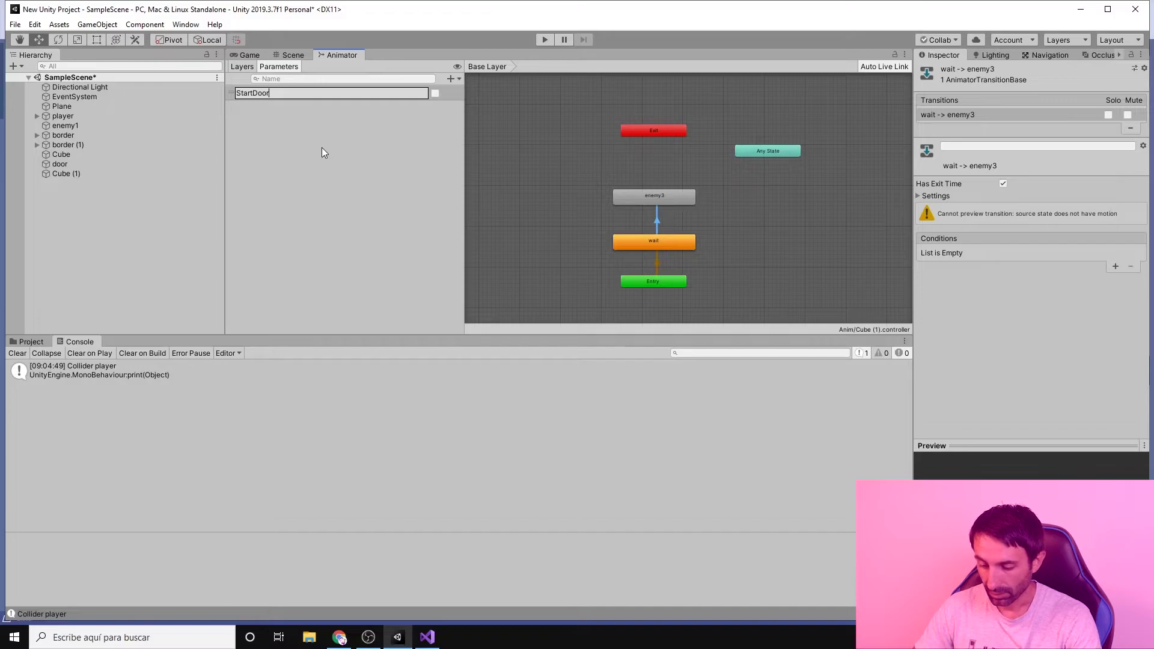
{"action": "type", "text": "Anim"}
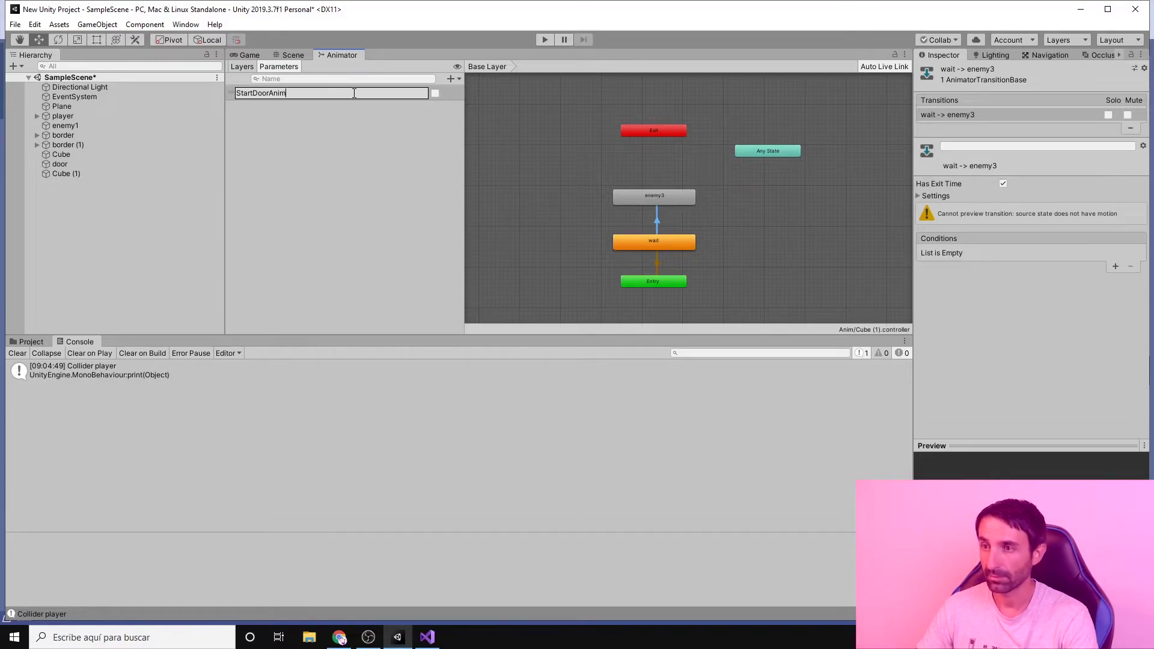
{"action": "type", "text": "1"}
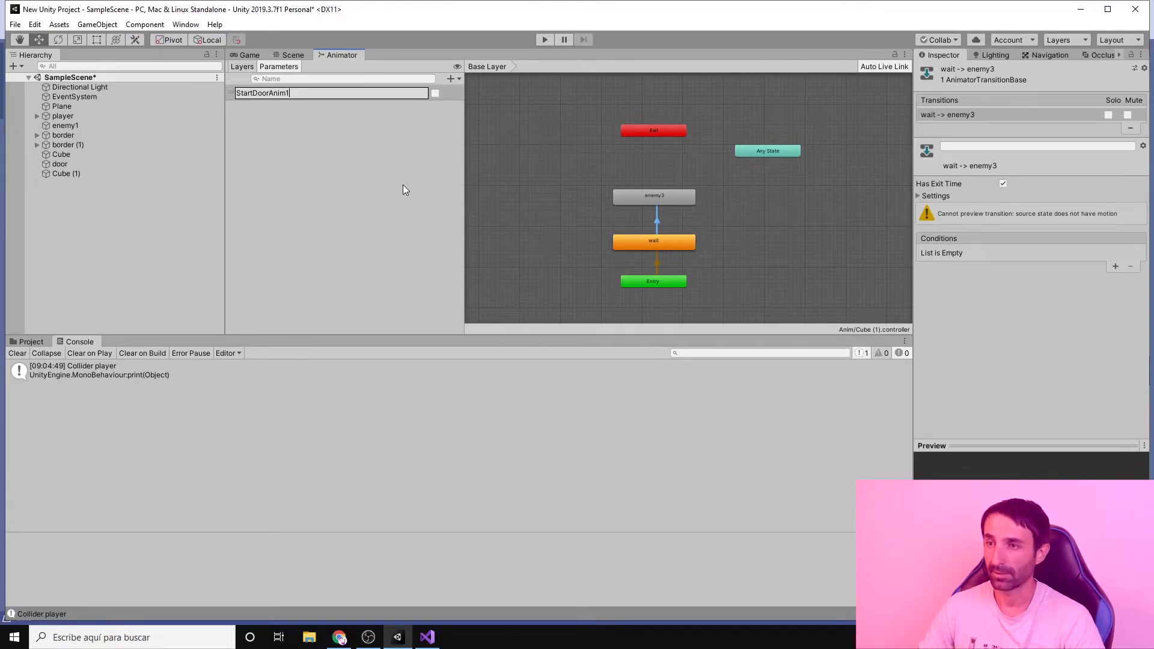
{"action": "left_click", "coordinate": [377, 169]}
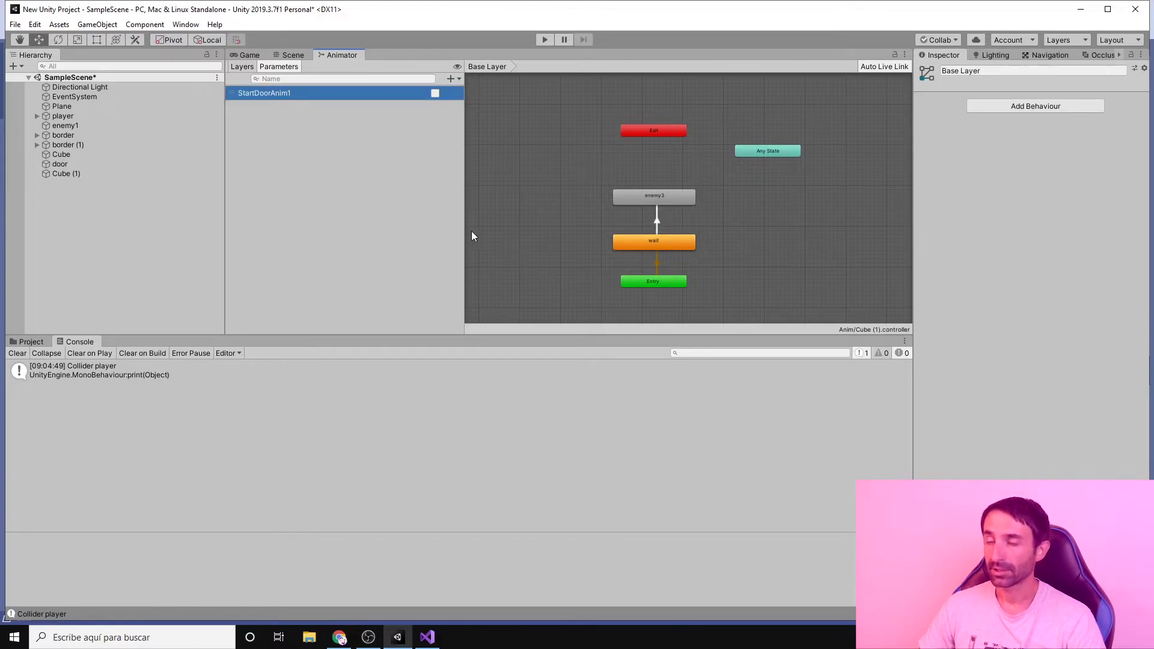
Step: Add a StartDoorAnim1 = true condition to the wait → enemy3 transition
{"action": "left_click", "coordinate": [657, 220]}
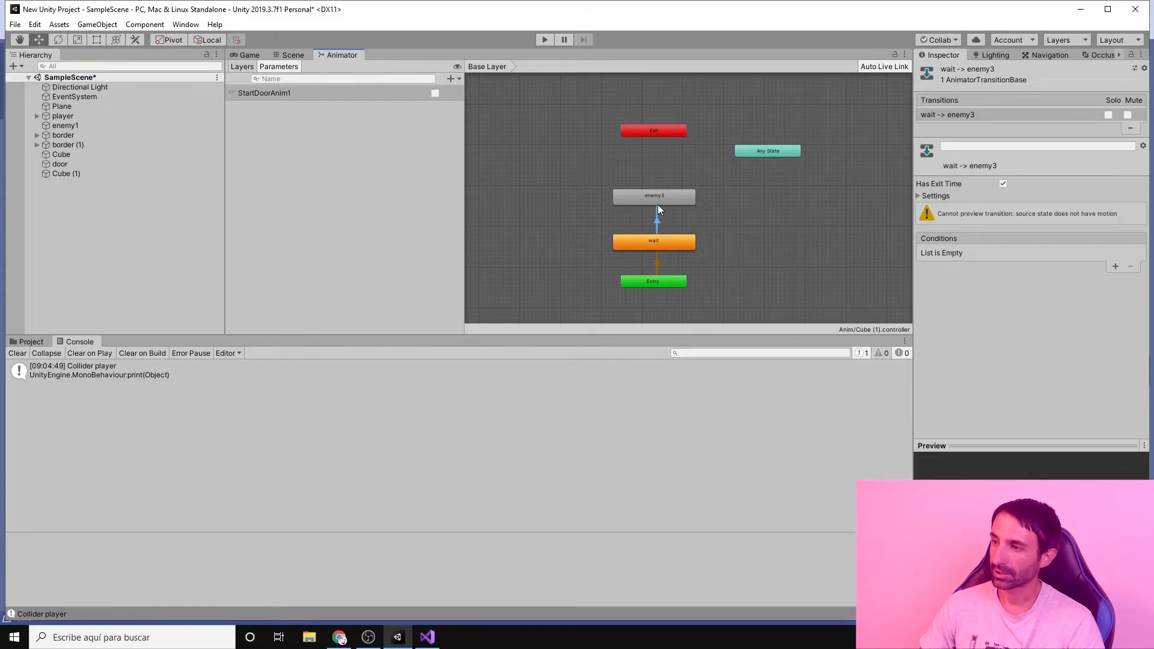
{"action": "left_click", "coordinate": [1116, 266]}
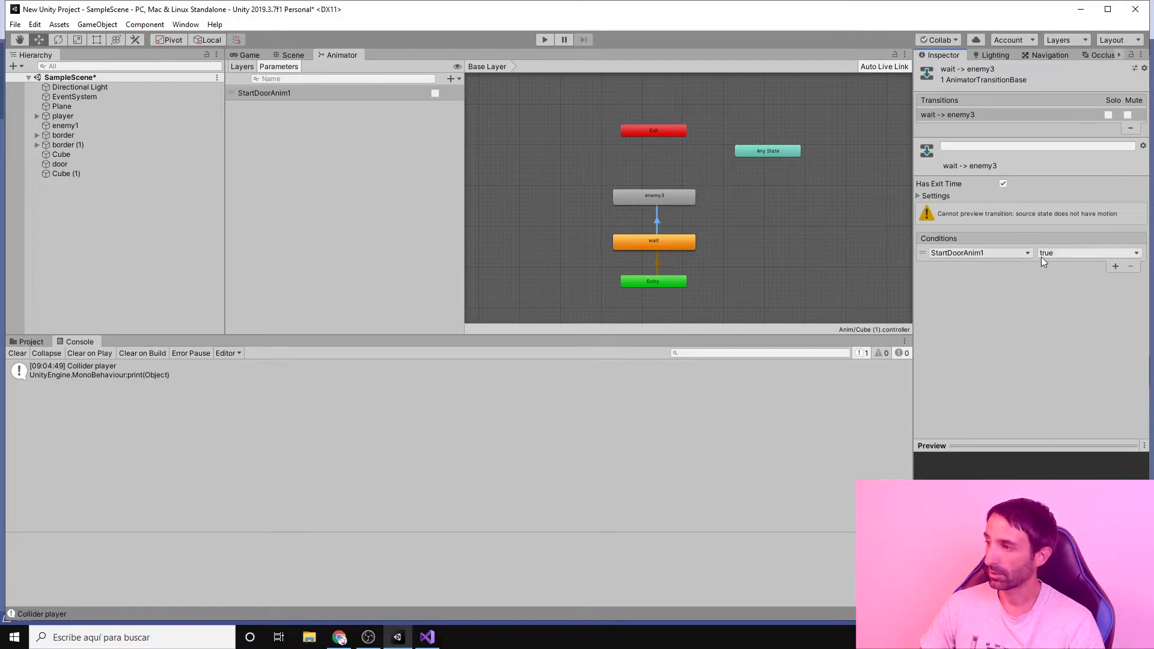
{"action": "left_click", "coordinate": [1061, 255]}
{"action": "left_click", "coordinate": [1065, 270]}
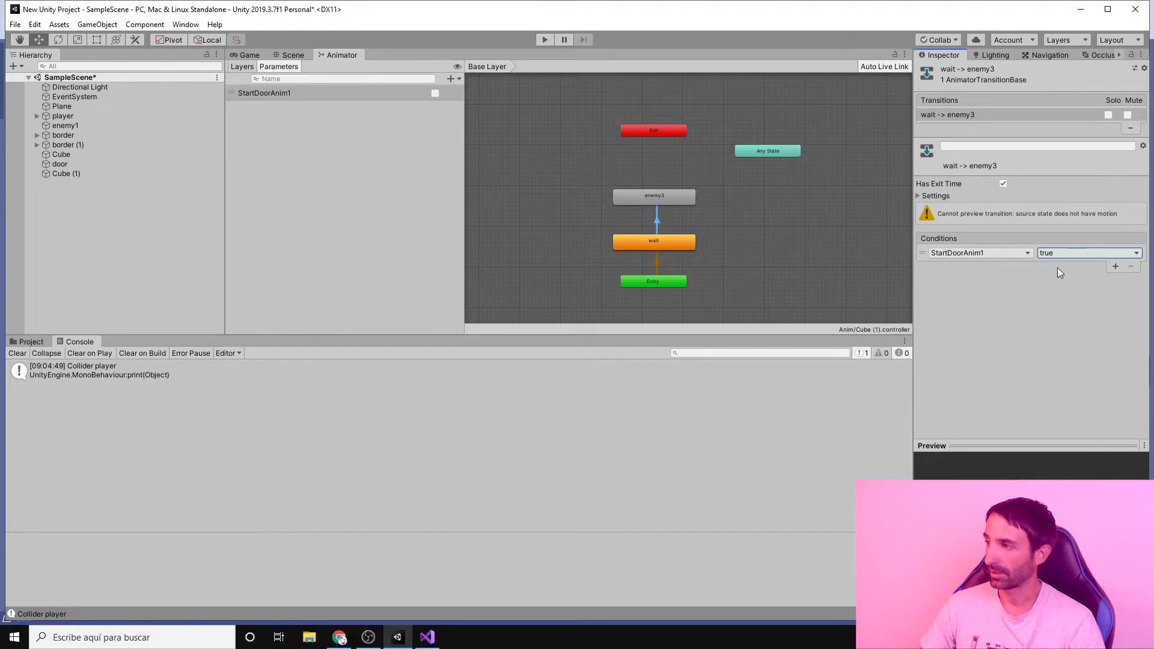
Step: Inspect the wait and enemy3 states, nudge Entry lower, and recheck the transition's condition
{"action": "left_click", "coordinate": [659, 241]}
{"action": "left_click", "coordinate": [659, 201]}
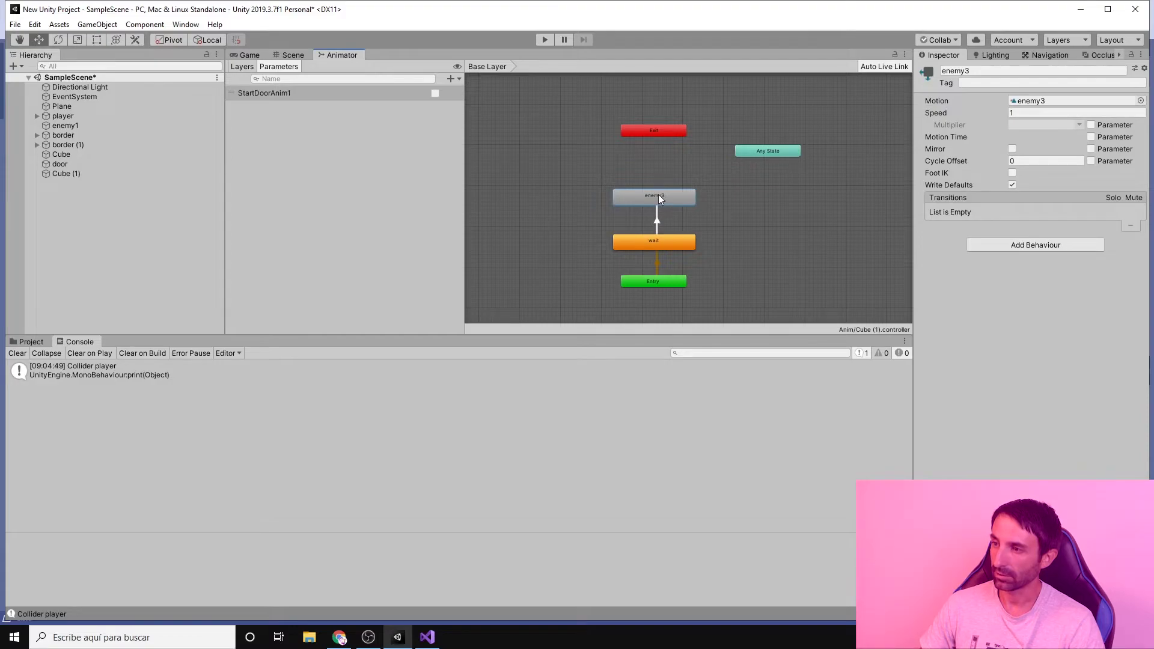
{"action": "left_click_drag", "start_coordinate": [652, 284], "coordinate": [652, 289]}
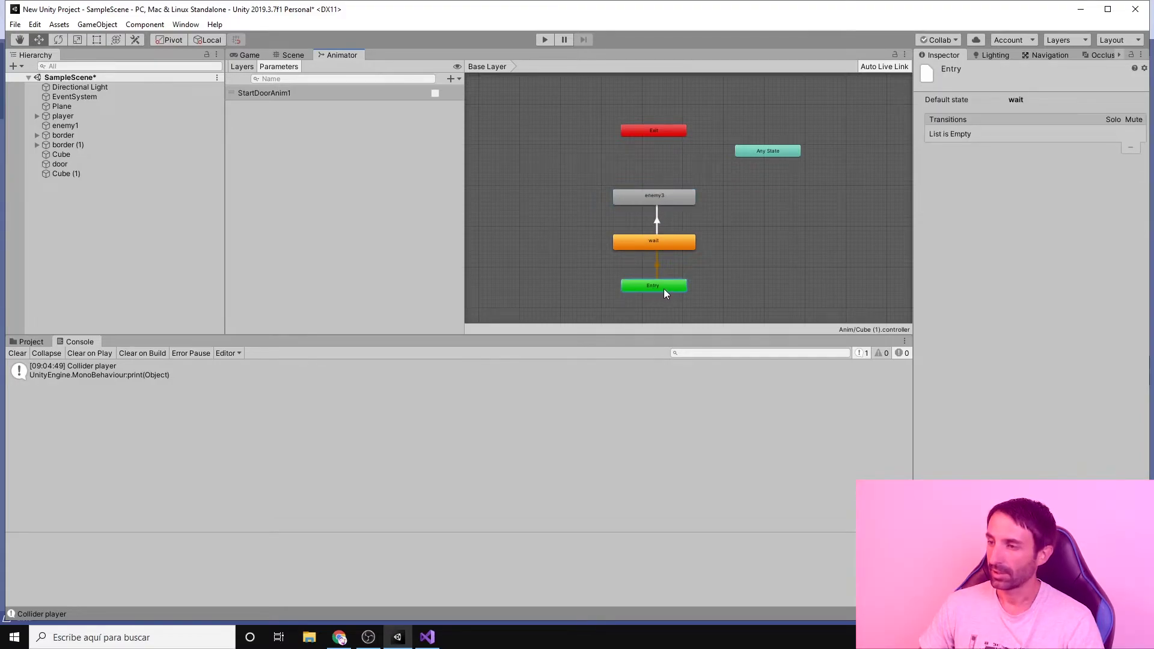
{"action": "left_click", "coordinate": [657, 244]}
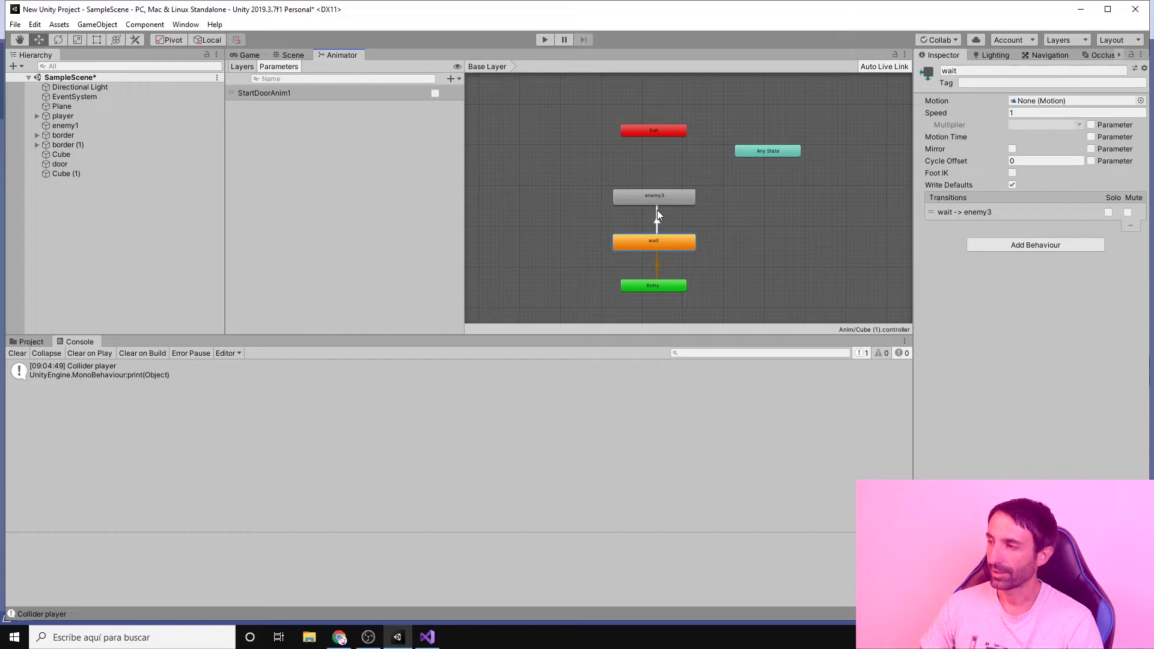
{"action": "left_click", "coordinate": [657, 223]}
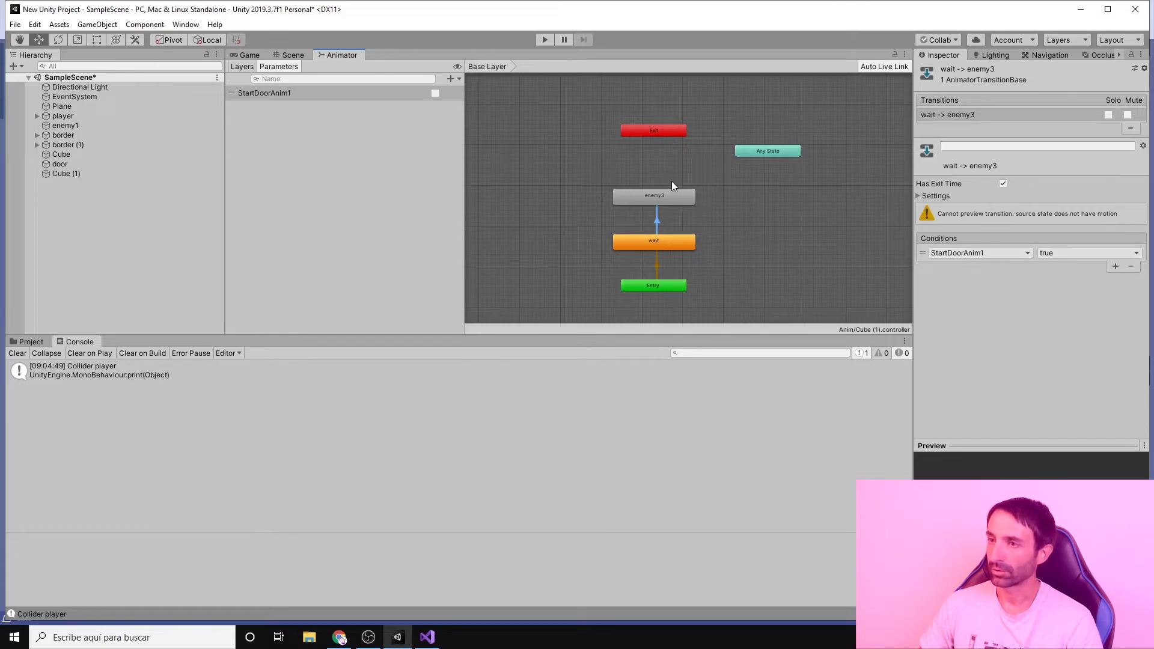
Step: Run a brief Play test that logs another 'Collider player' message, then go back to openDoorScript
{"action": "left_click", "coordinate": [541, 40]}
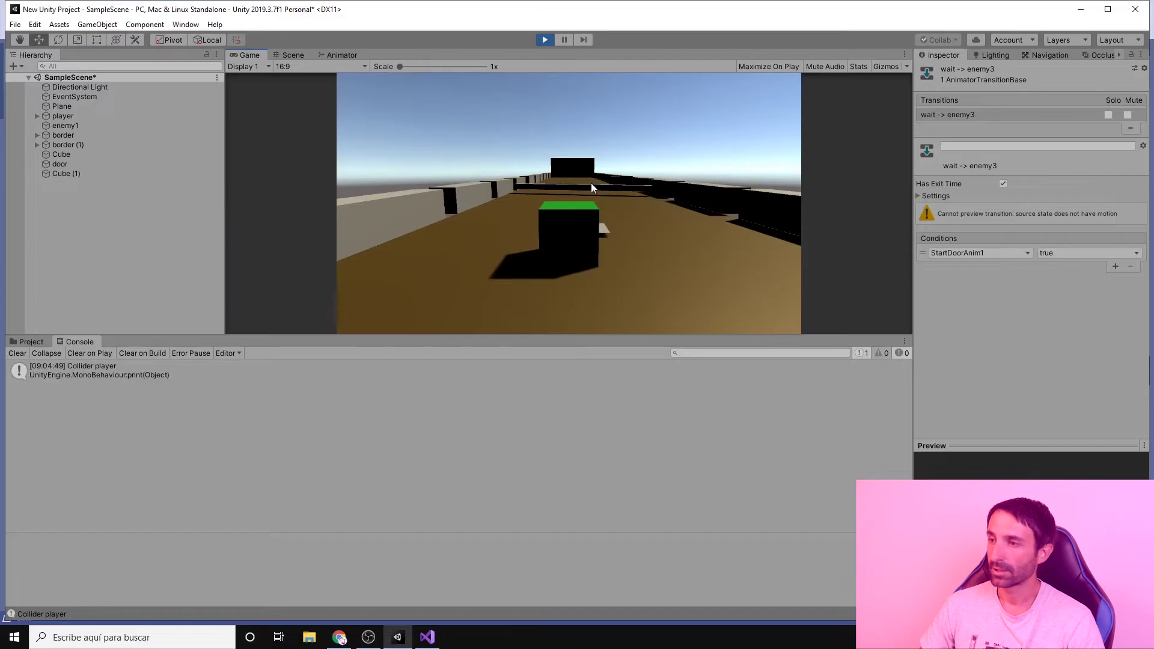
{"action": "left_click", "coordinate": [543, 40]}
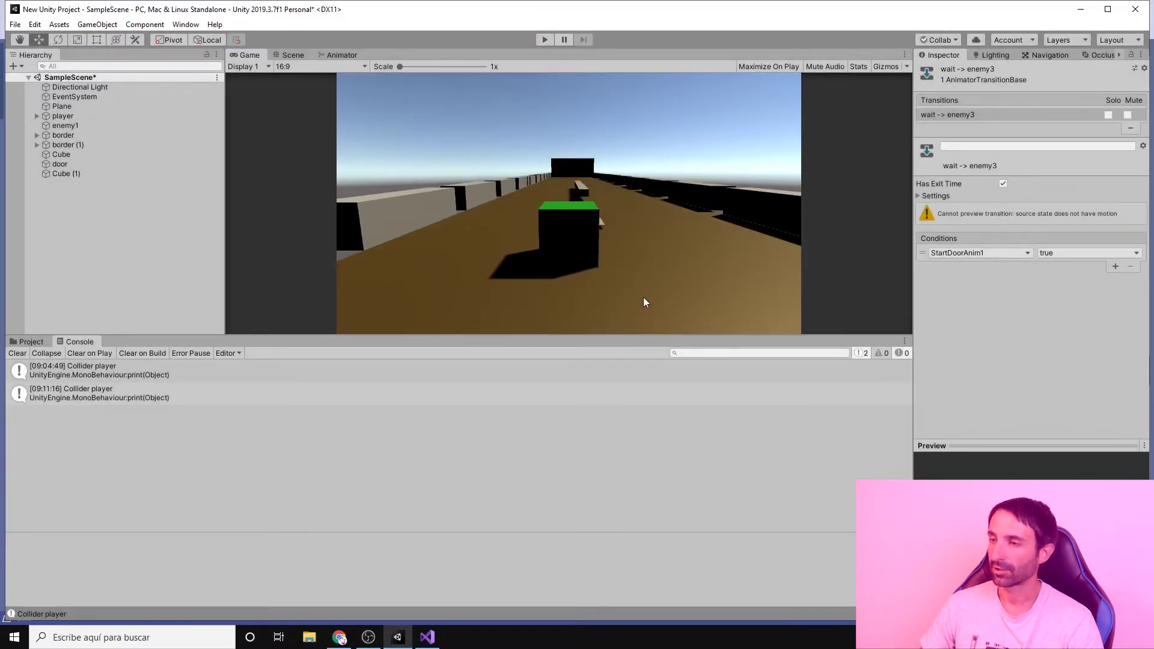
{"action": "left_click", "coordinate": [340, 56]}
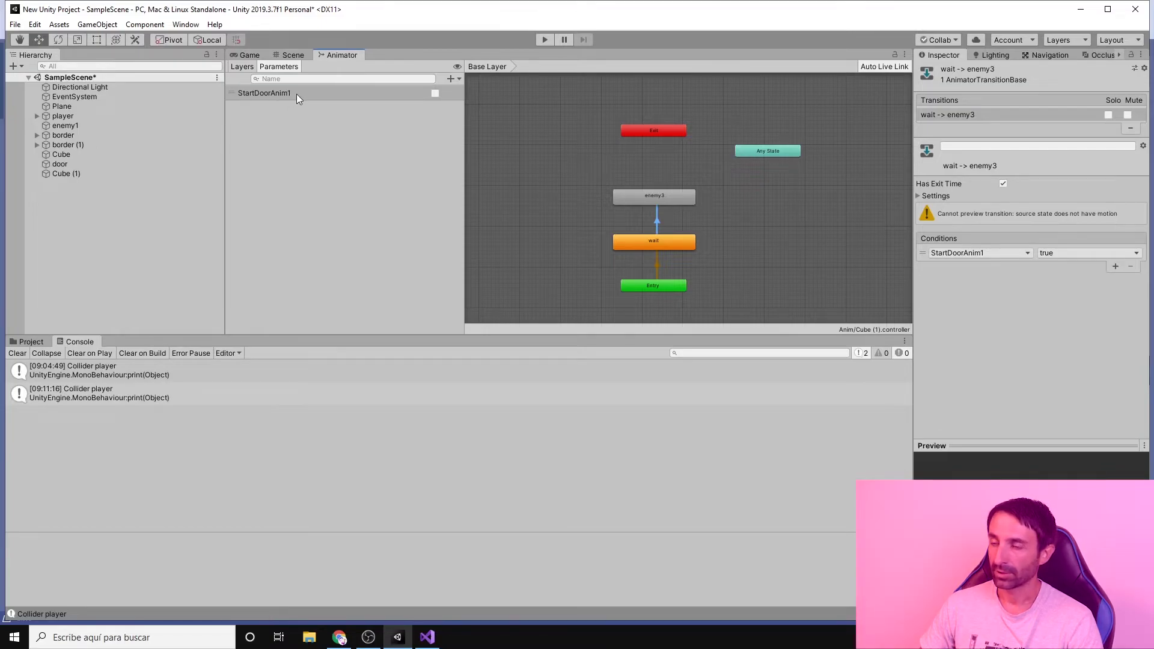
{"action": "left_click", "coordinate": [431, 645]}
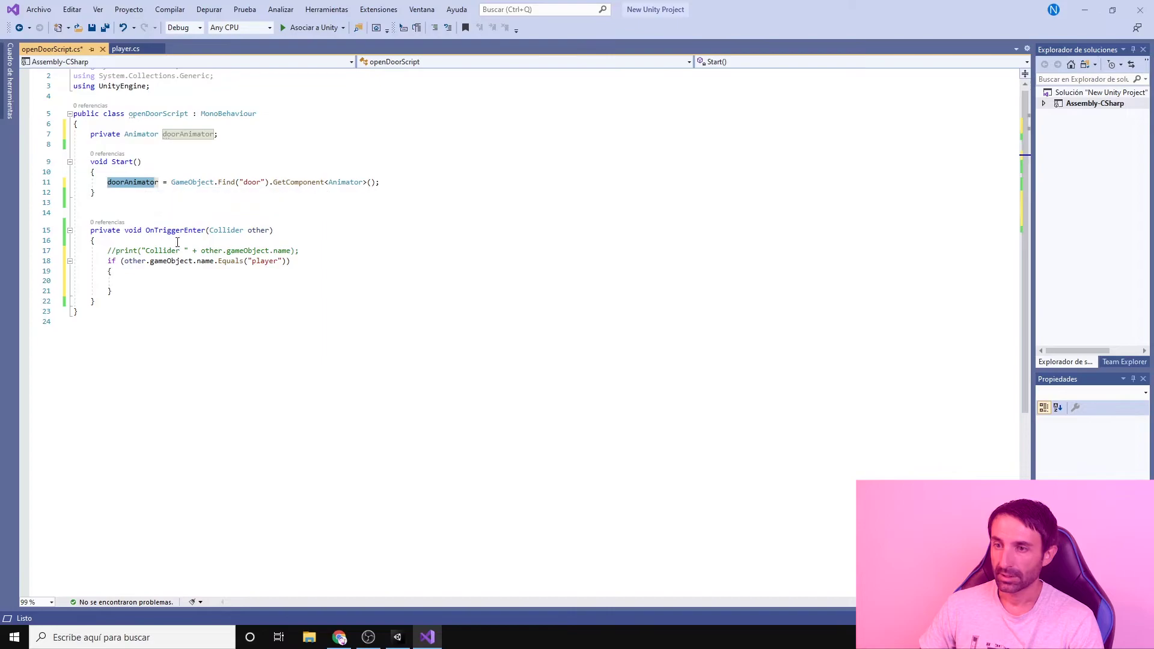
Step: Inside the player if-block, start a doorAnimator.SetBool( call
{"action": "left_click_drag", "start_coordinate": [283, 262], "coordinate": [108, 262]}
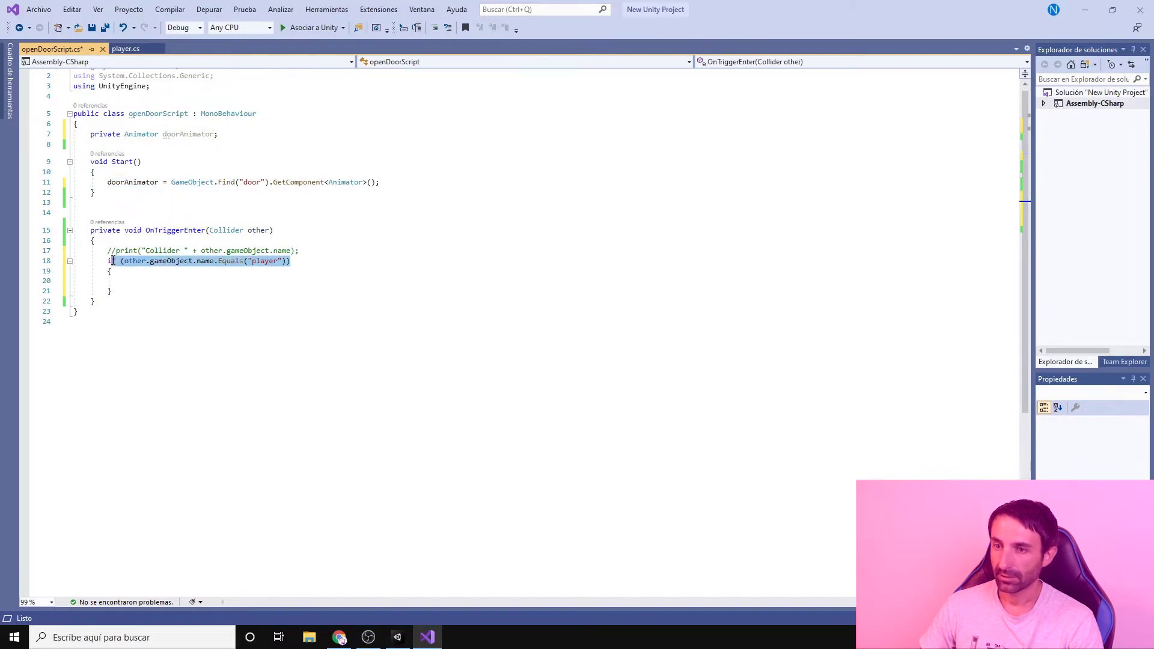
{"action": "left_click", "coordinate": [124, 281]}
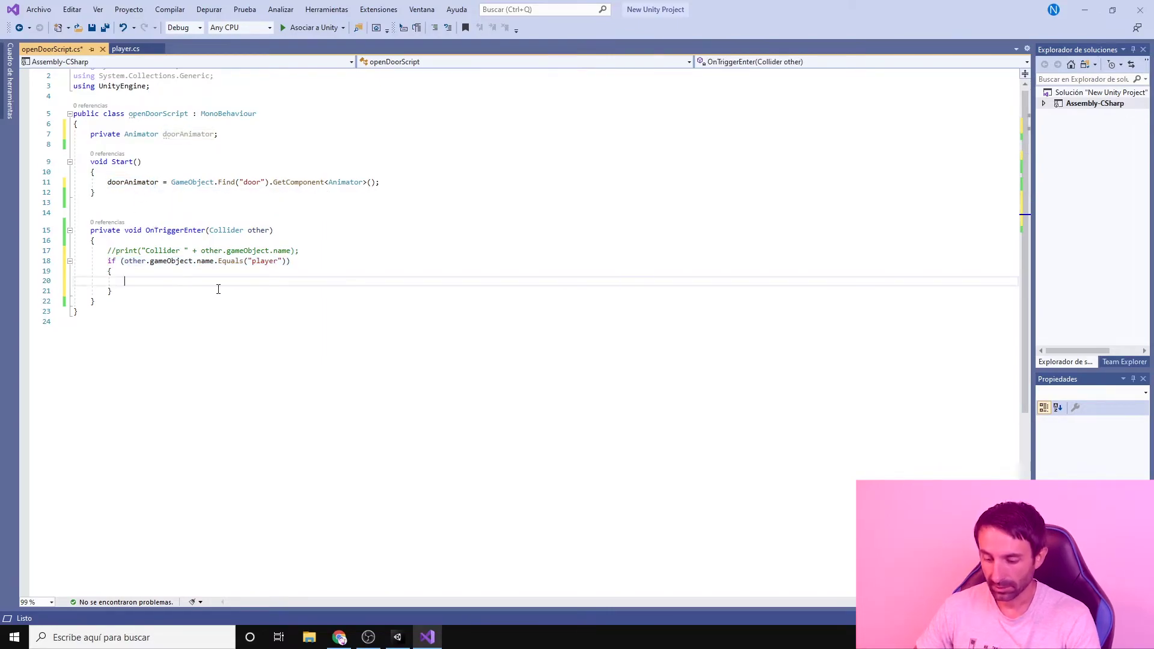
{"action": "type", "text": "do"}
{"action": "key", "text": "Down"}
{"action": "key", "text": "Tab"}
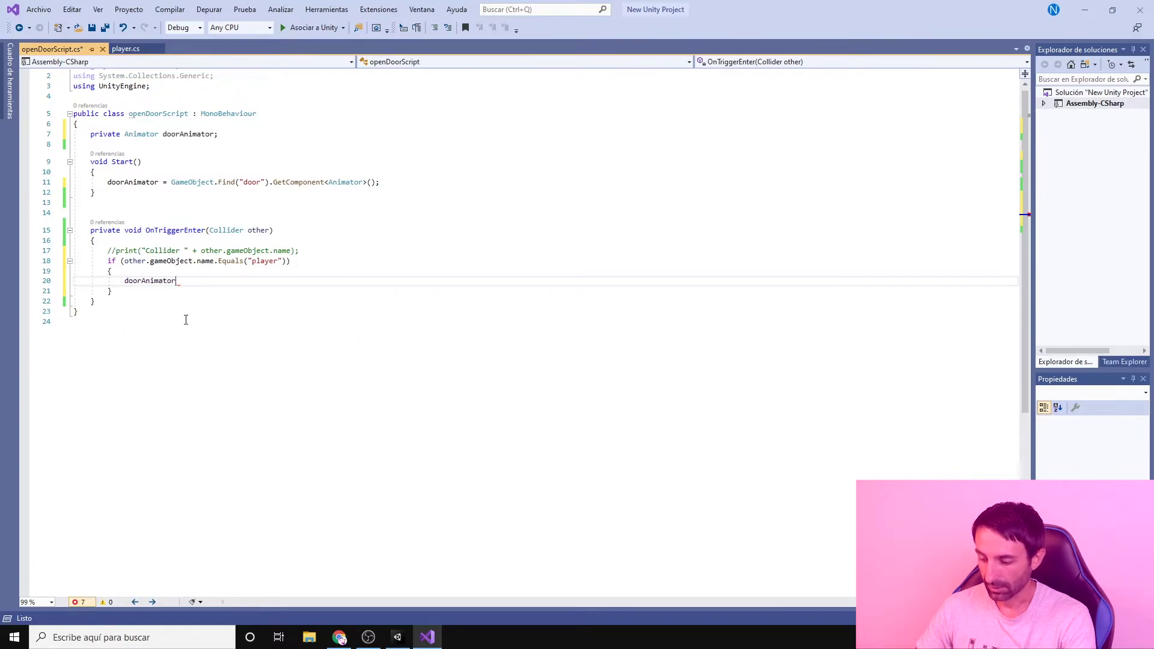
{"action": "type", "text": ".Se"}
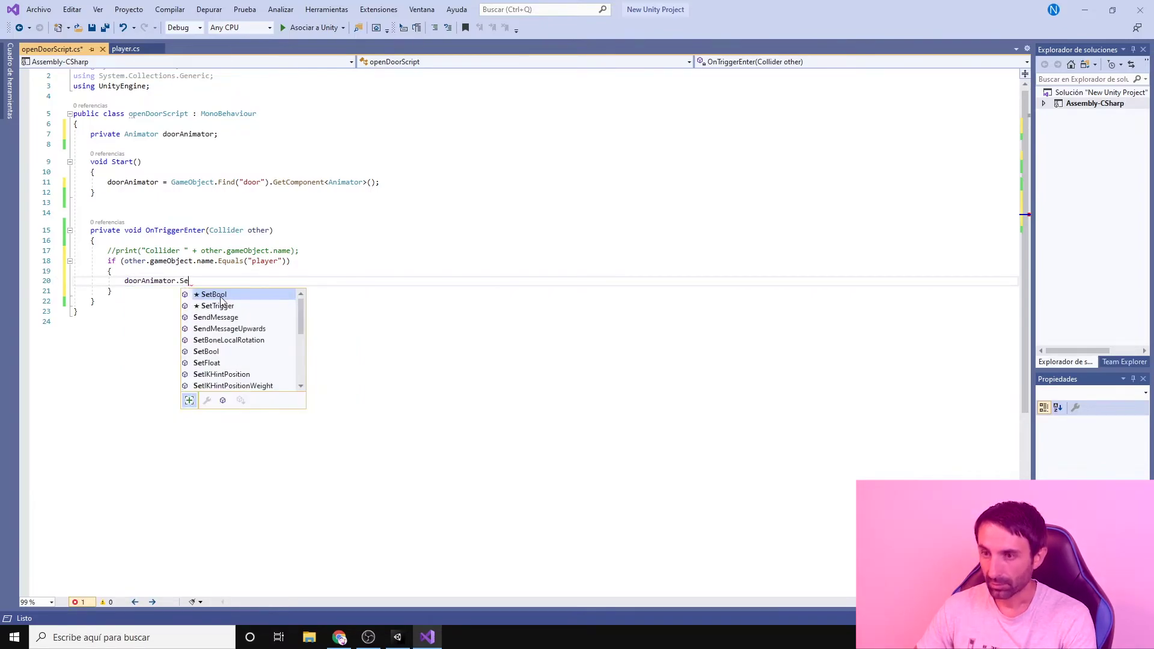
{"action": "type", "text": "t"}
{"action": "type", "text": "B"}
{"action": "key", "text": "Tab"}
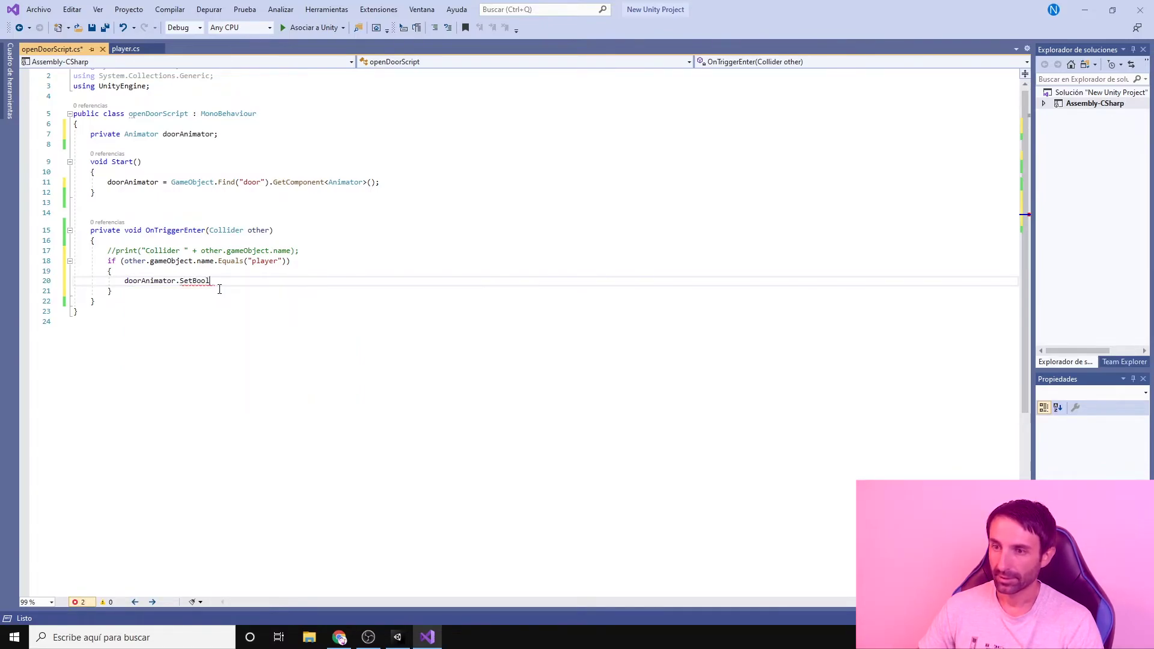
{"action": "type", "text": "("}
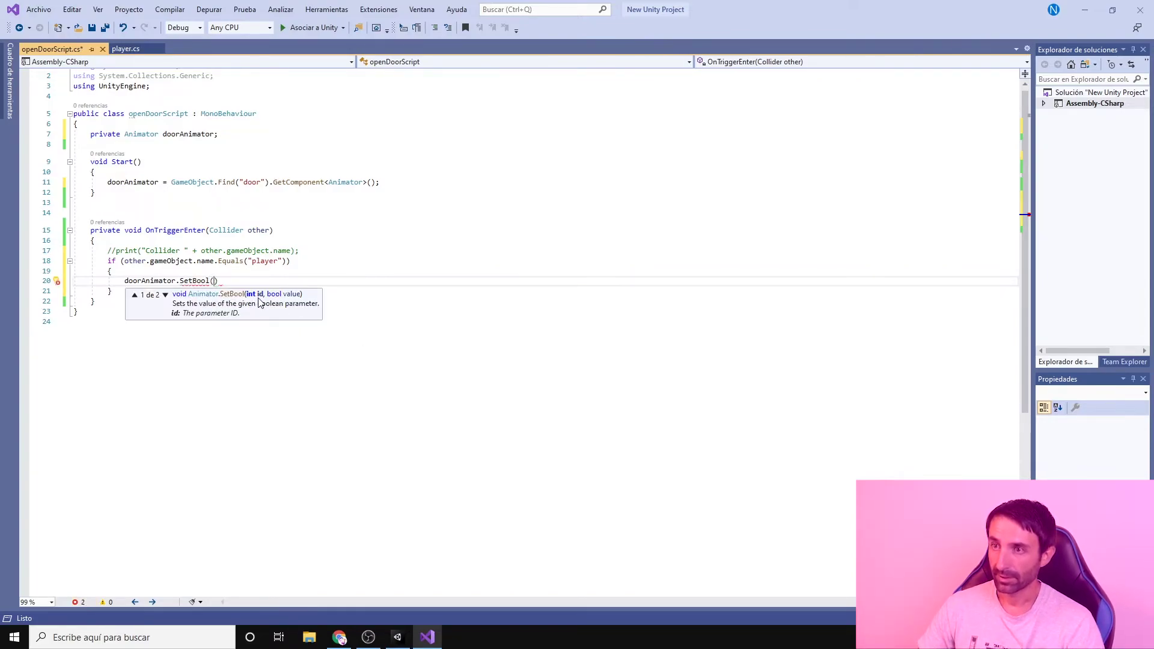
{"action": "left_click", "coordinate": [397, 637]}
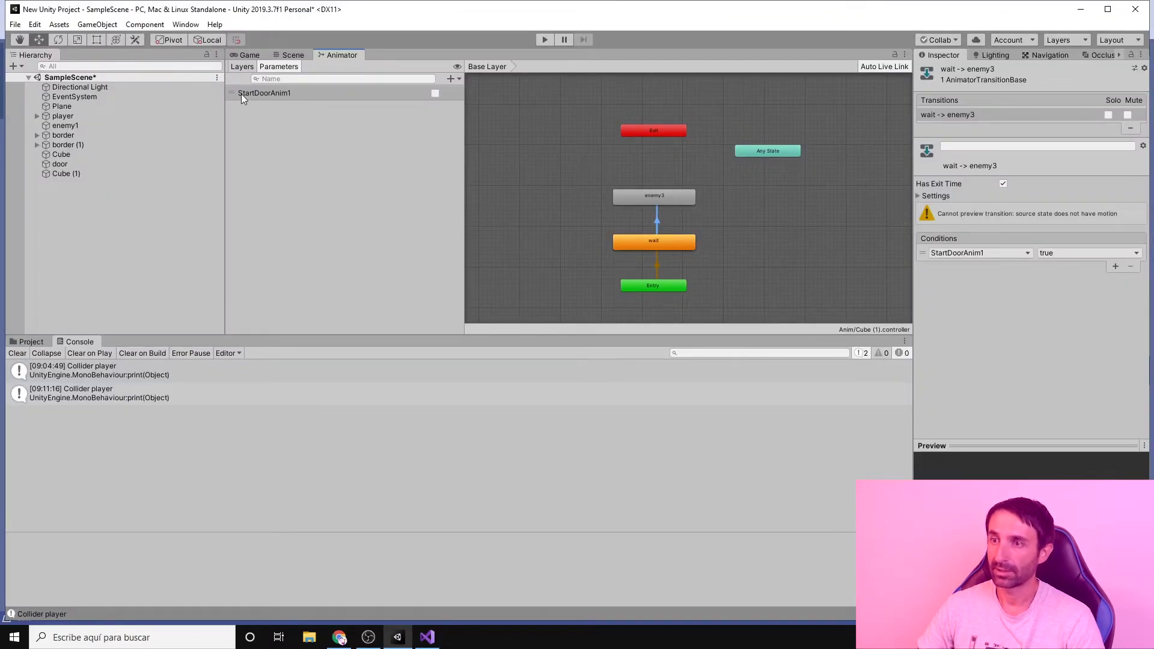
Step: Finish the call as doorAnimator.SetBool("StartDoorAnim1", true);
{"action": "left_click", "coordinate": [425, 640]}
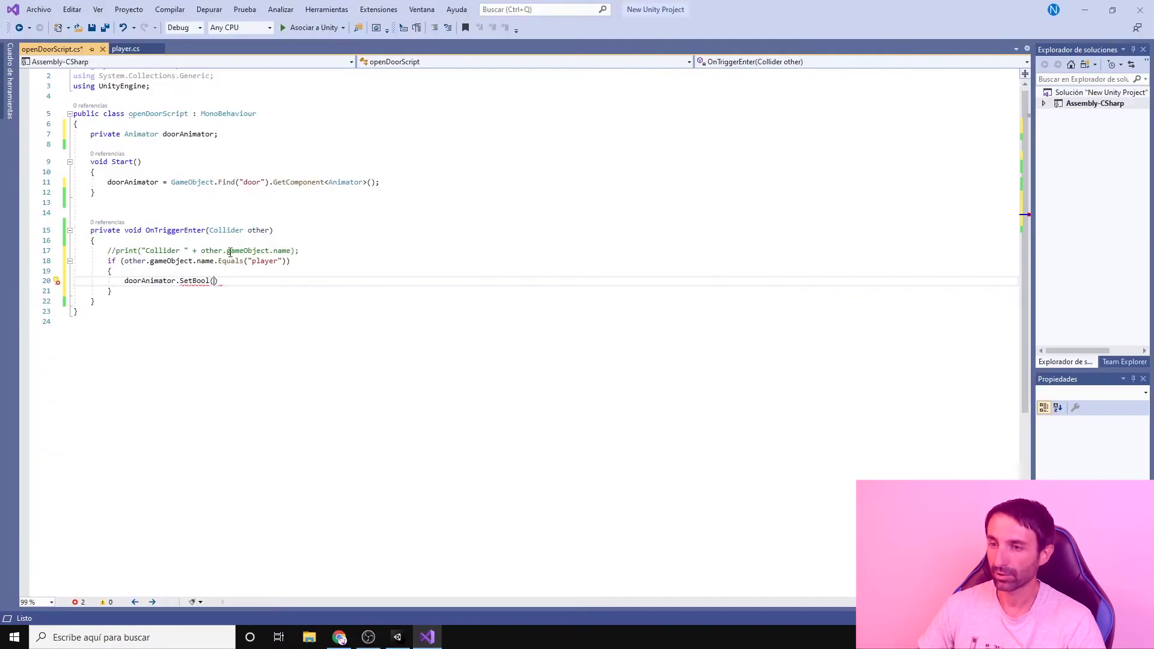
{"action": "type", "text": "\""}
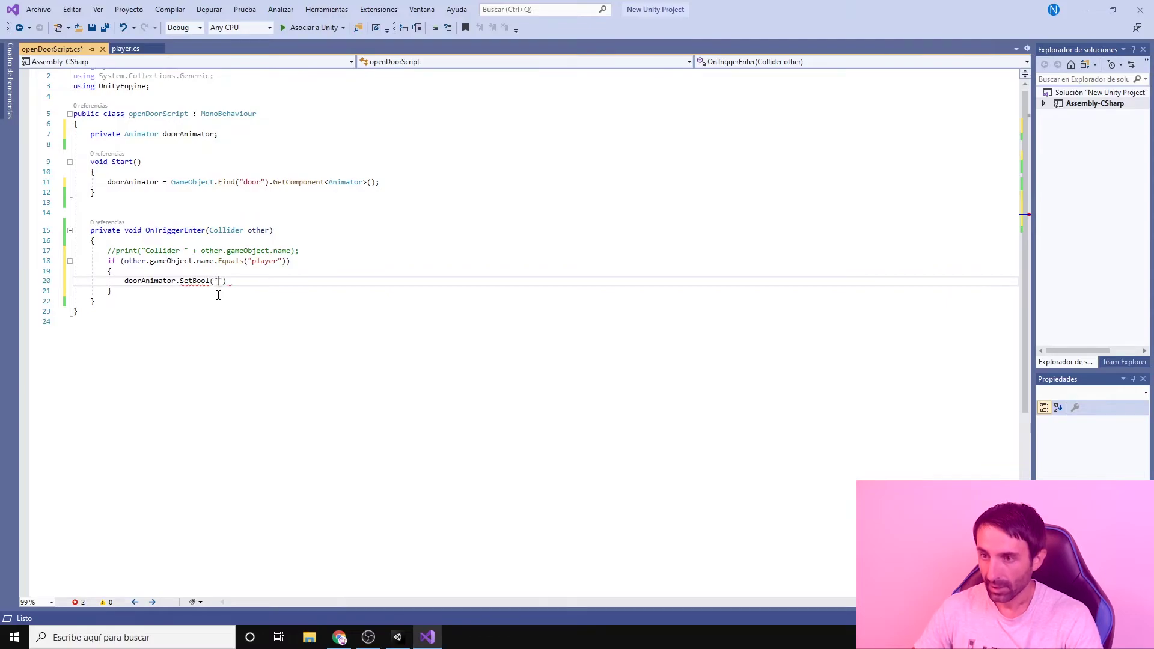
{"action": "type", "text": "S"}
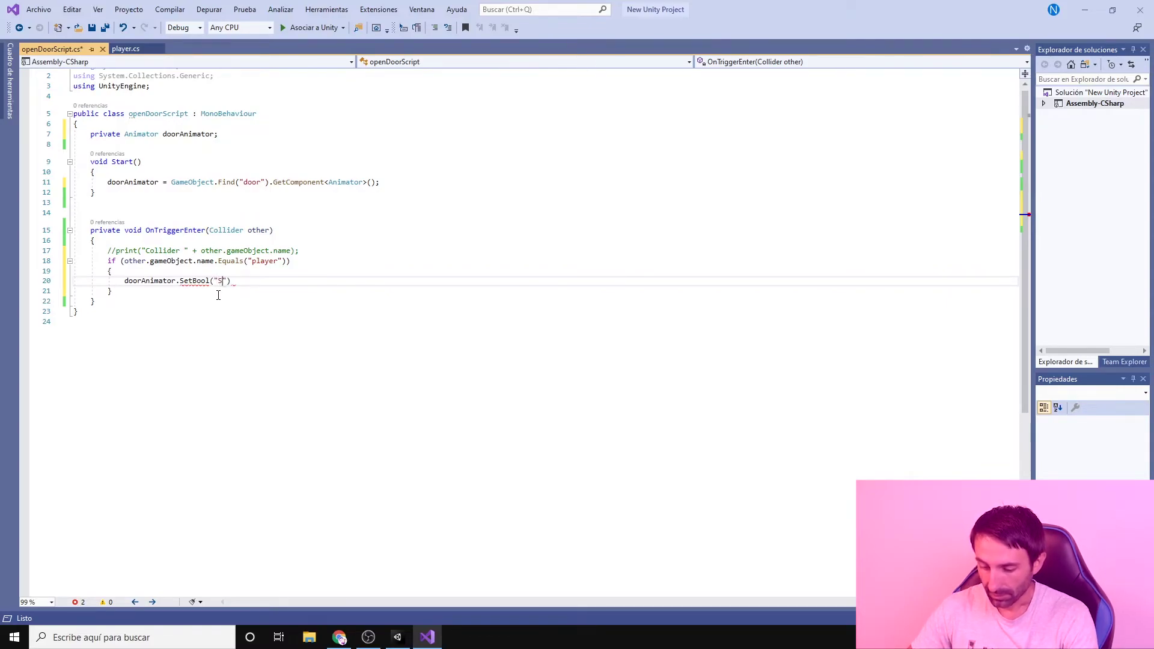
{"action": "type", "text": "tart"}
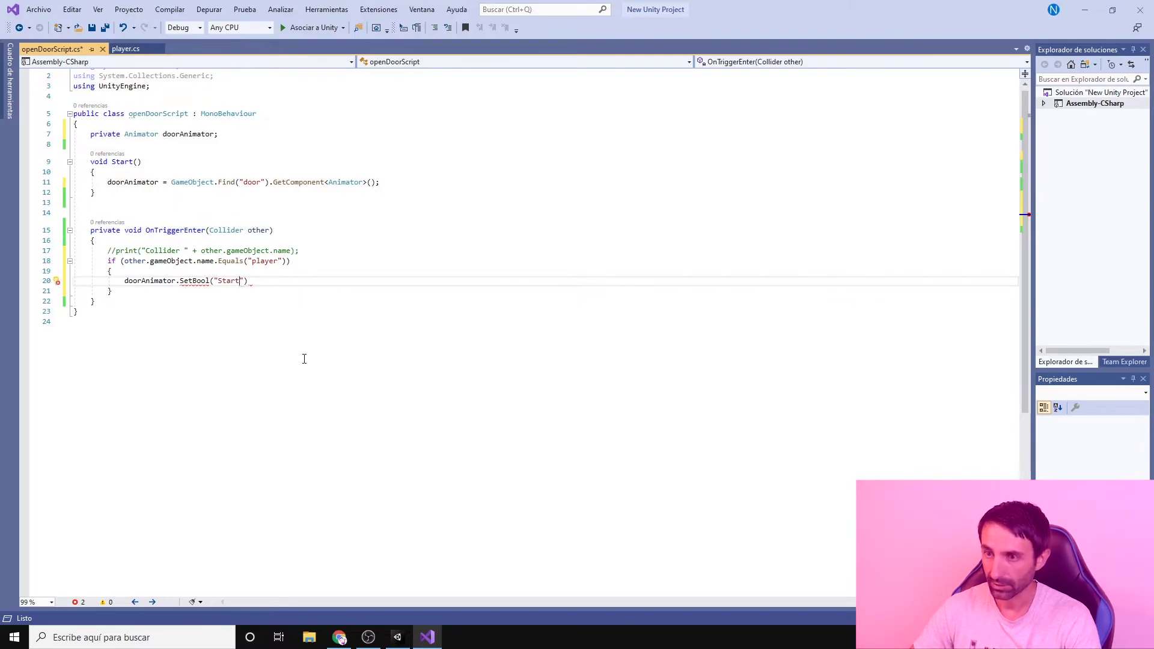
{"action": "type", "text": "Door"}
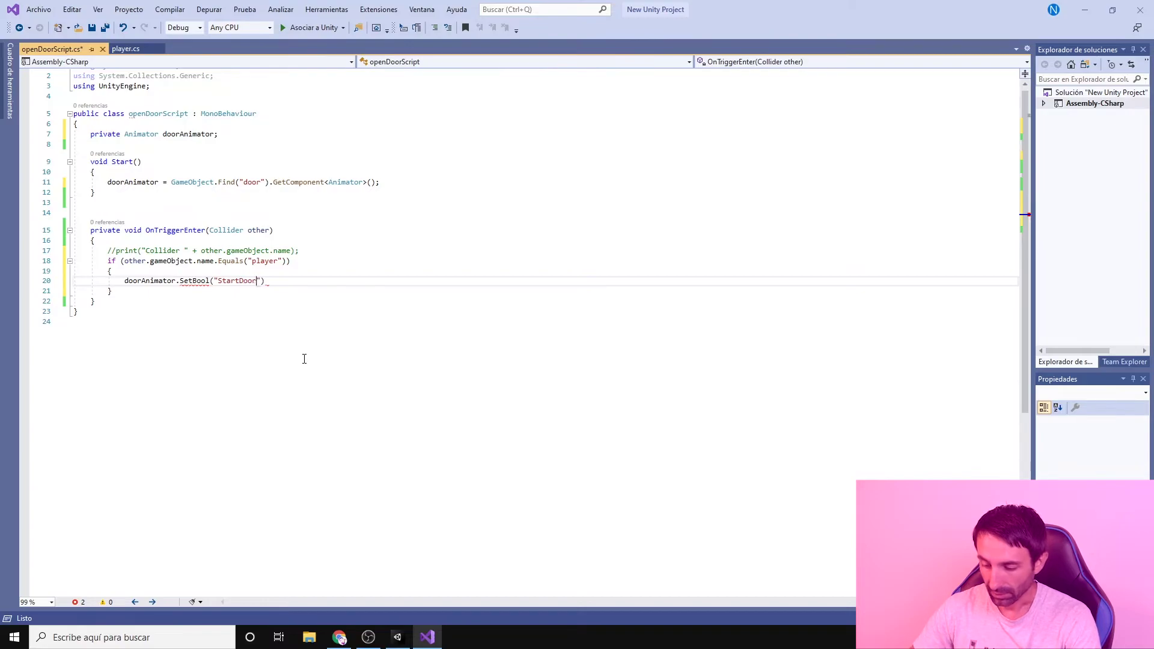
{"action": "type", "text": "Anim"}
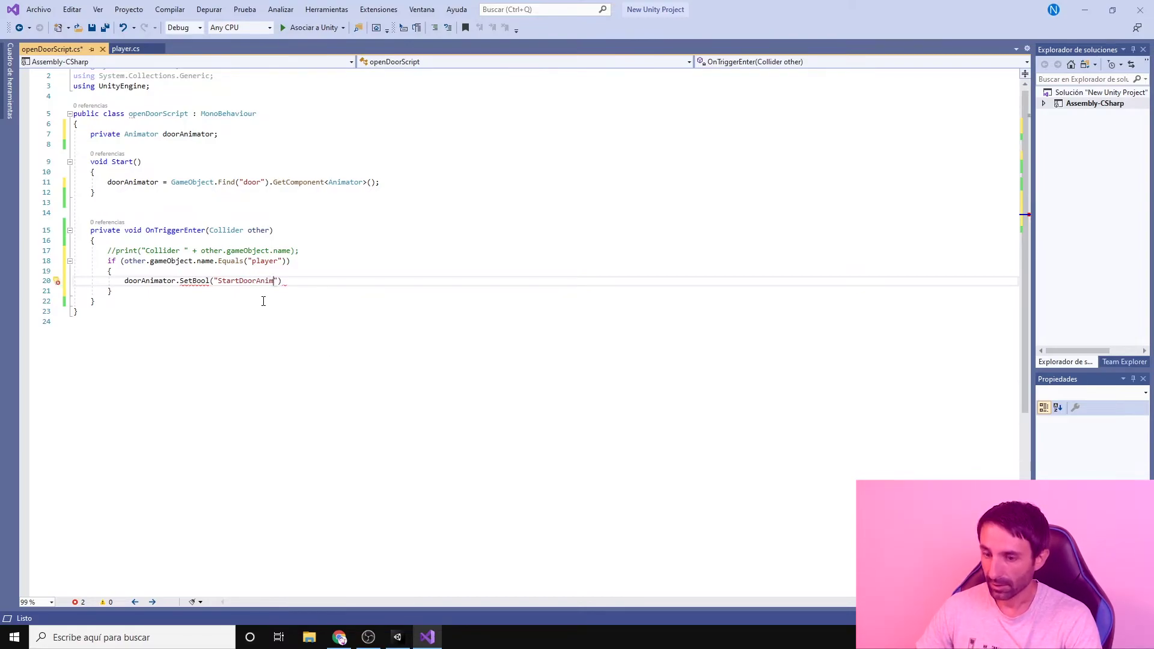
{"action": "type", "text": "1\""}
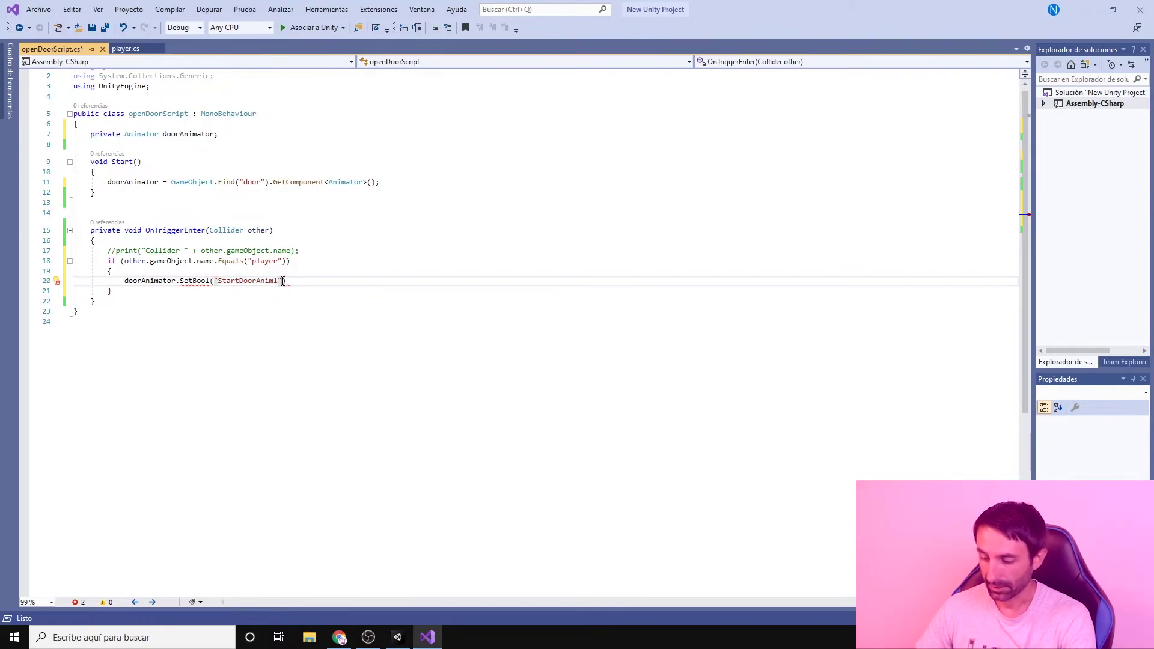
{"action": "type", "text": ","}
{"action": "type", "text": "true"}
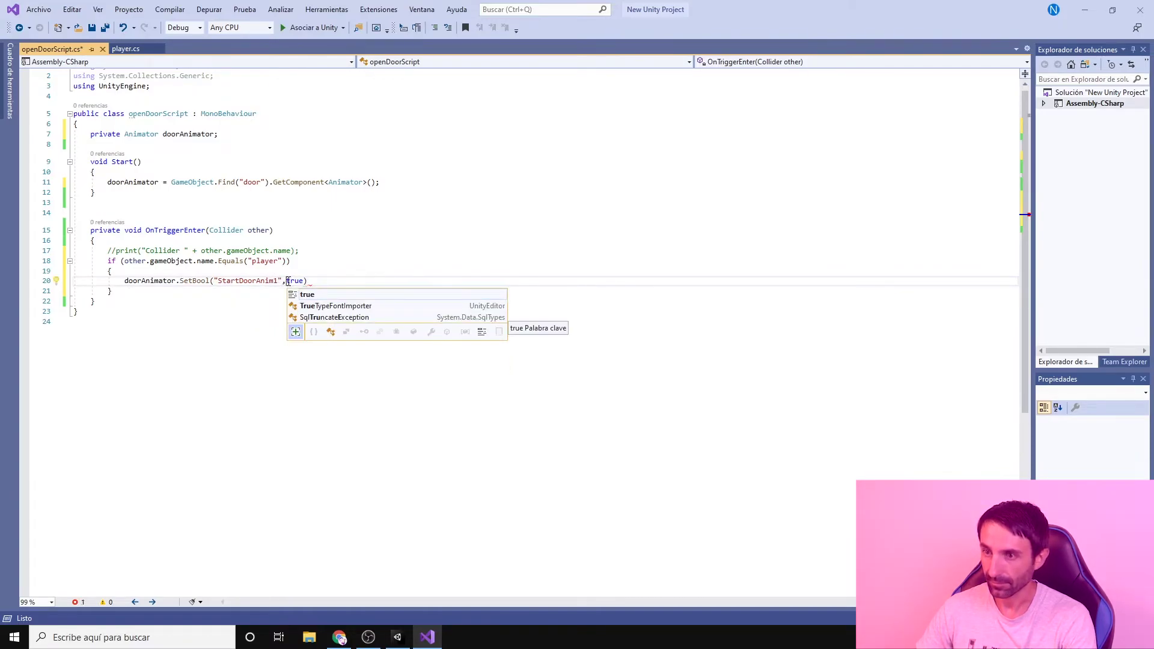
{"action": "key", "text": "Tab"}
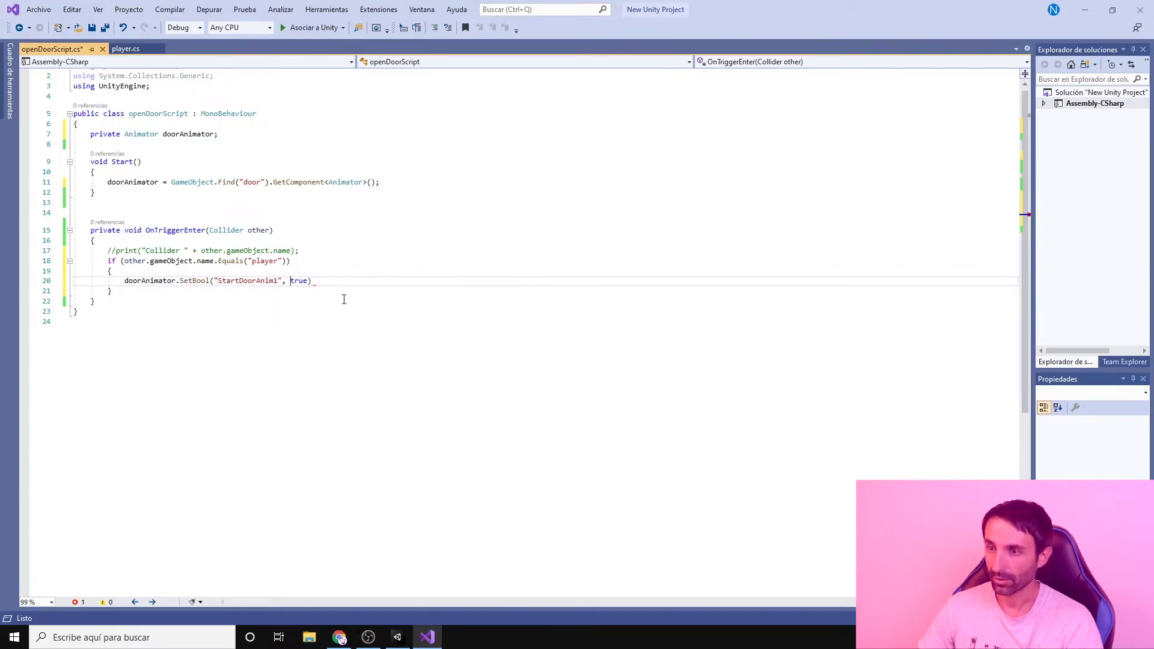
{"action": "key", "text": "End"}
{"action": "type", "text": ";"}
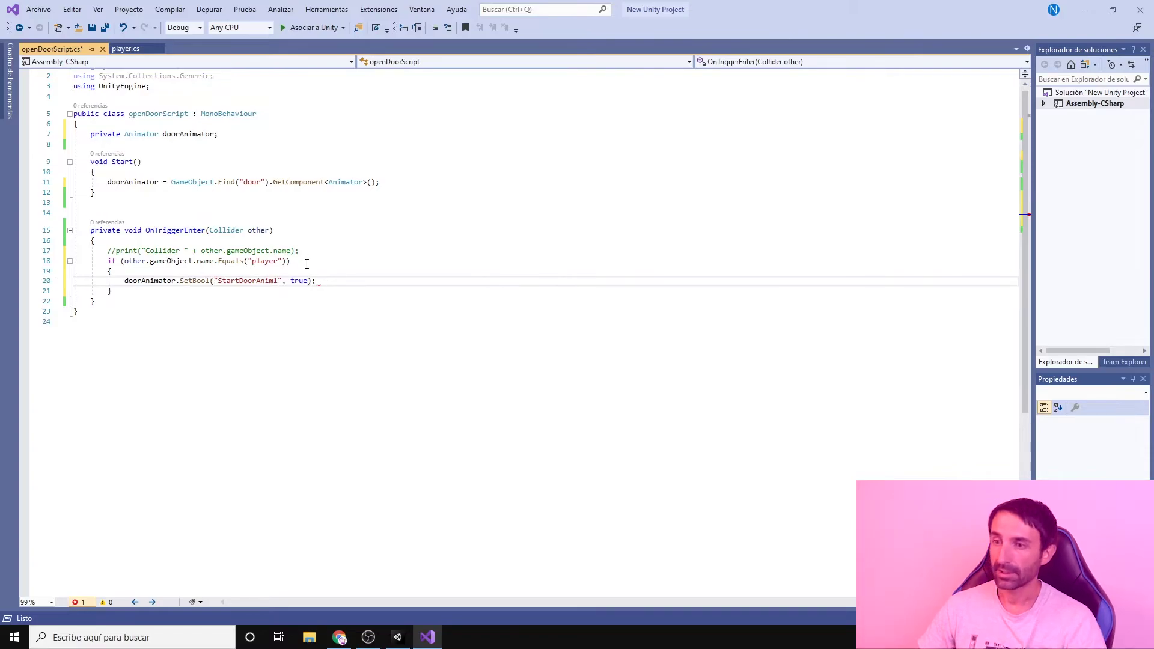
{"action": "left_click_drag", "start_coordinate": [306, 263], "coordinate": [108, 261]}
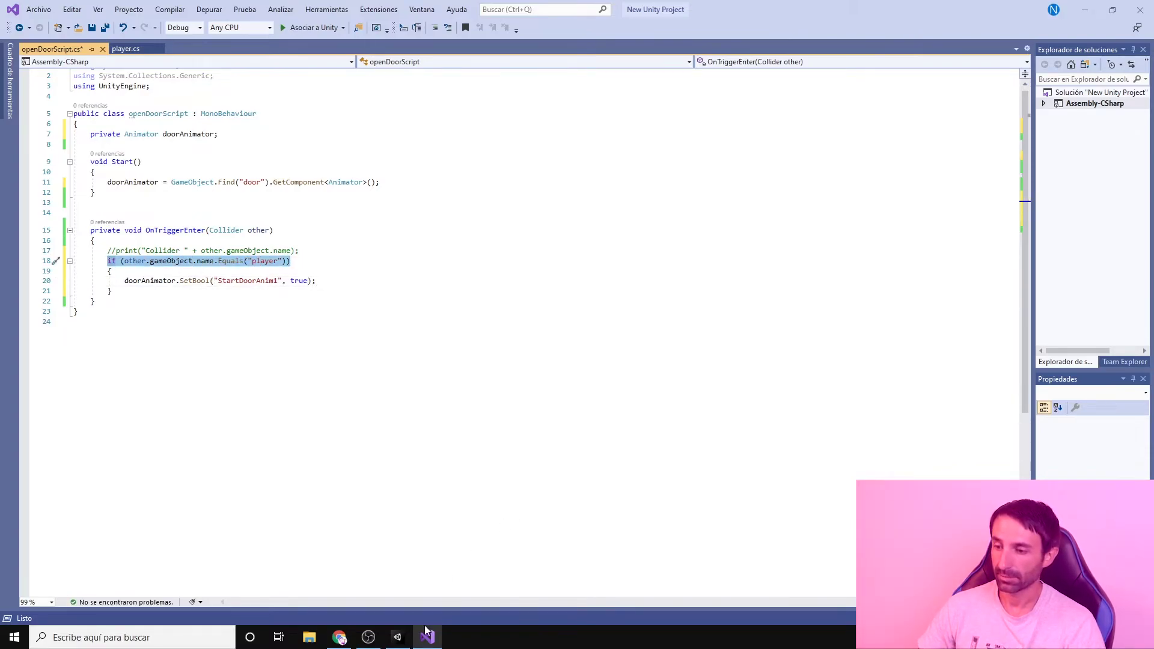
{"action": "left_click", "coordinate": [398, 636]}
Step: Select the Cube (1) trigger plate, review the player check, and inspect the wait and enemy3 states
{"action": "key", "text": "ctrl+1"}
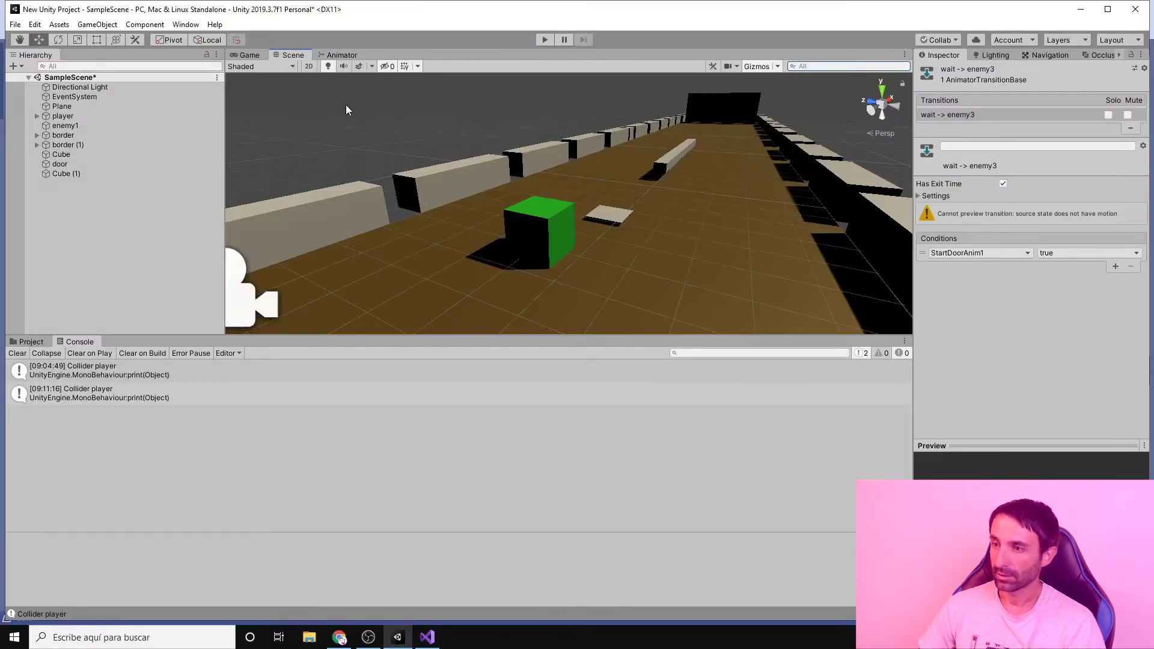
{"action": "left_click", "coordinate": [612, 216]}
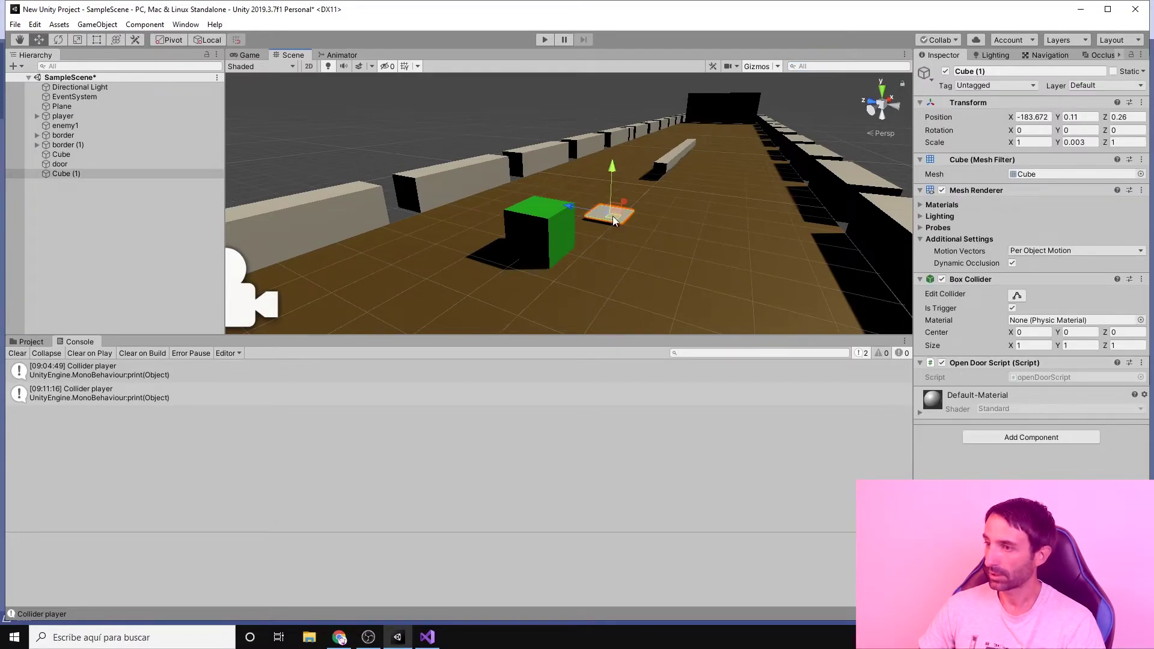
{"action": "left_click", "coordinate": [430, 640]}
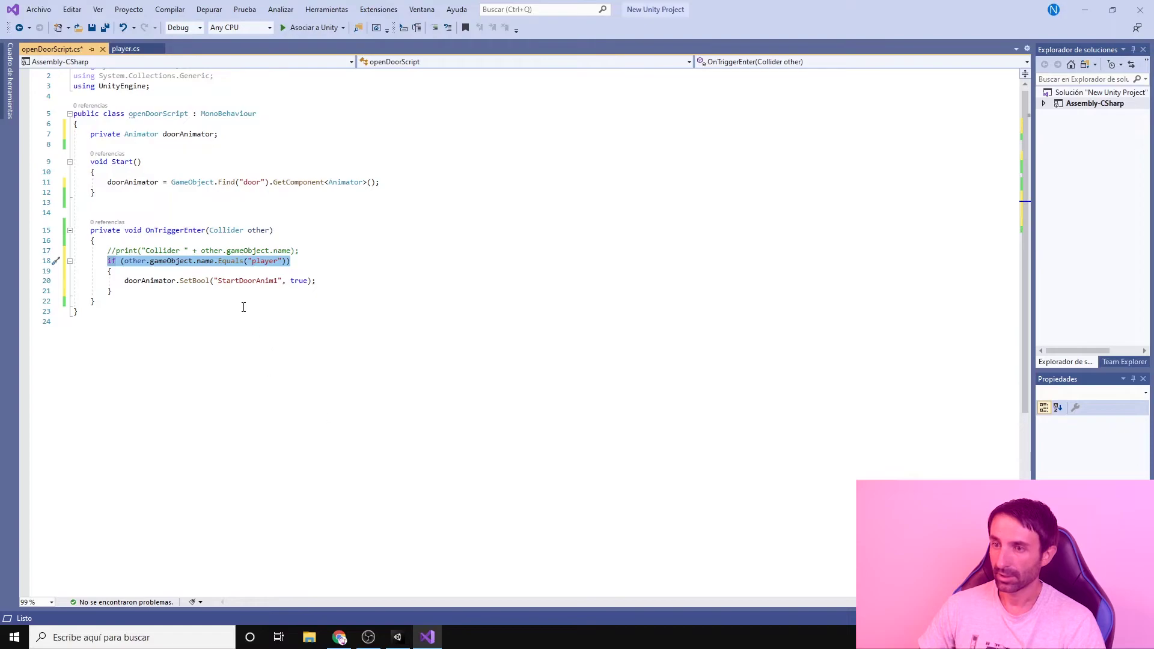
{"action": "left_click", "coordinate": [274, 231]}
{"action": "left_click_drag", "start_coordinate": [315, 259], "coordinate": [253, 260]}
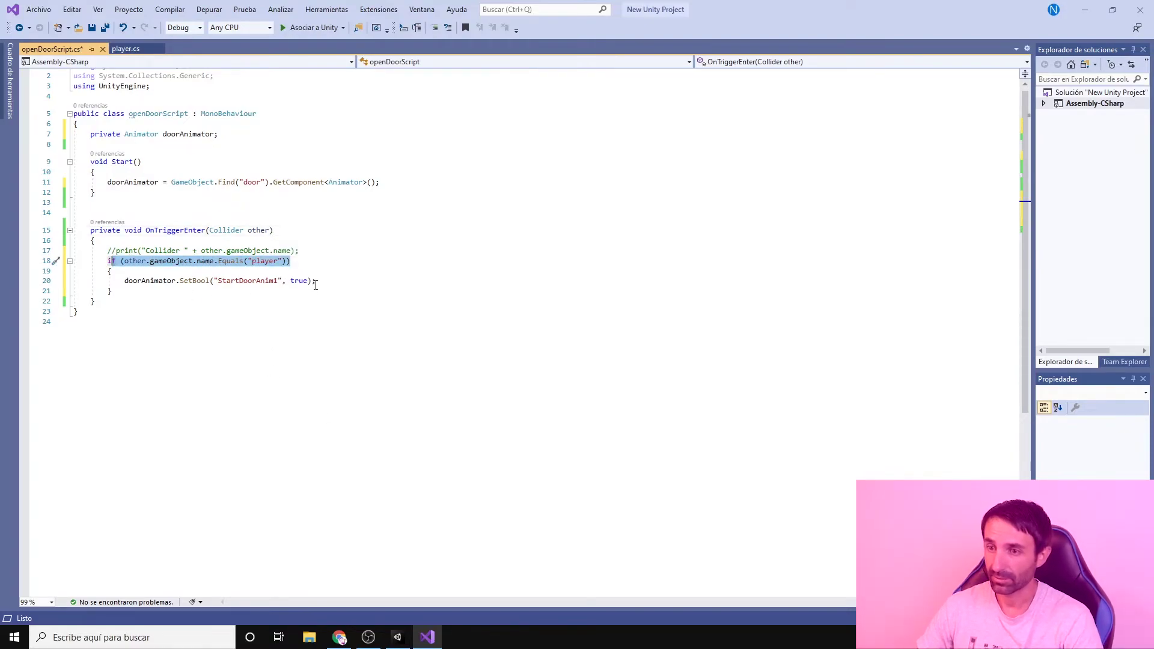
{"action": "key", "text": "alt+Tab"}
{"action": "left_click", "coordinate": [341, 55]}
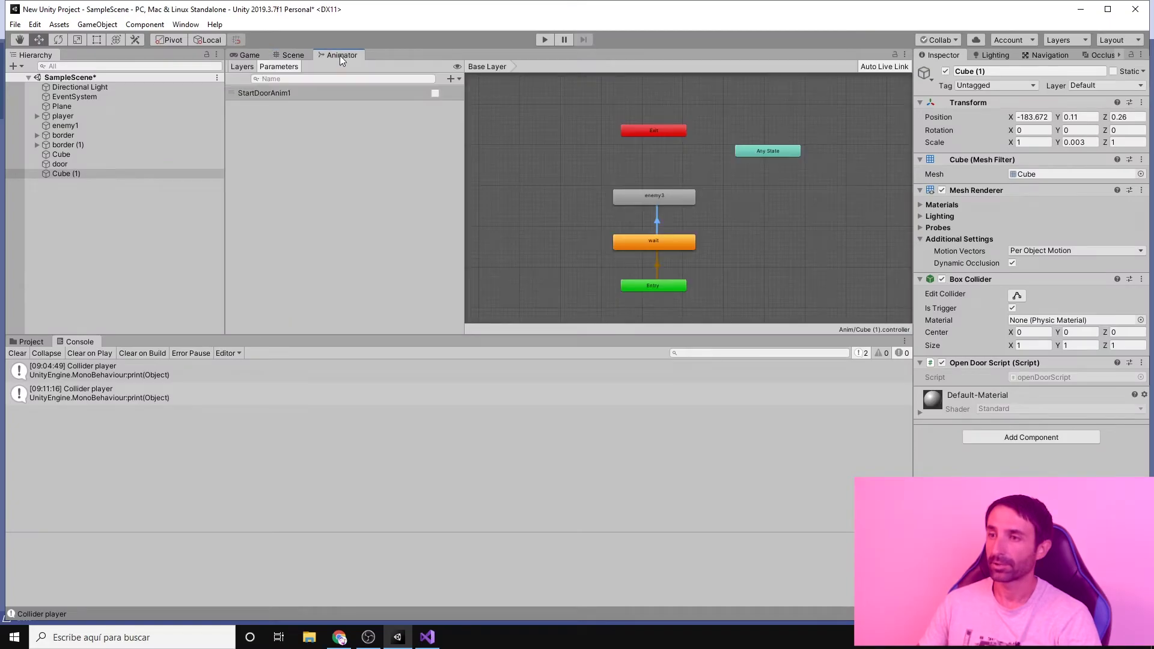
{"action": "left_click", "coordinate": [658, 196]}
{"action": "left_click", "coordinate": [659, 237]}
{"action": "left_click", "coordinate": [662, 199]}
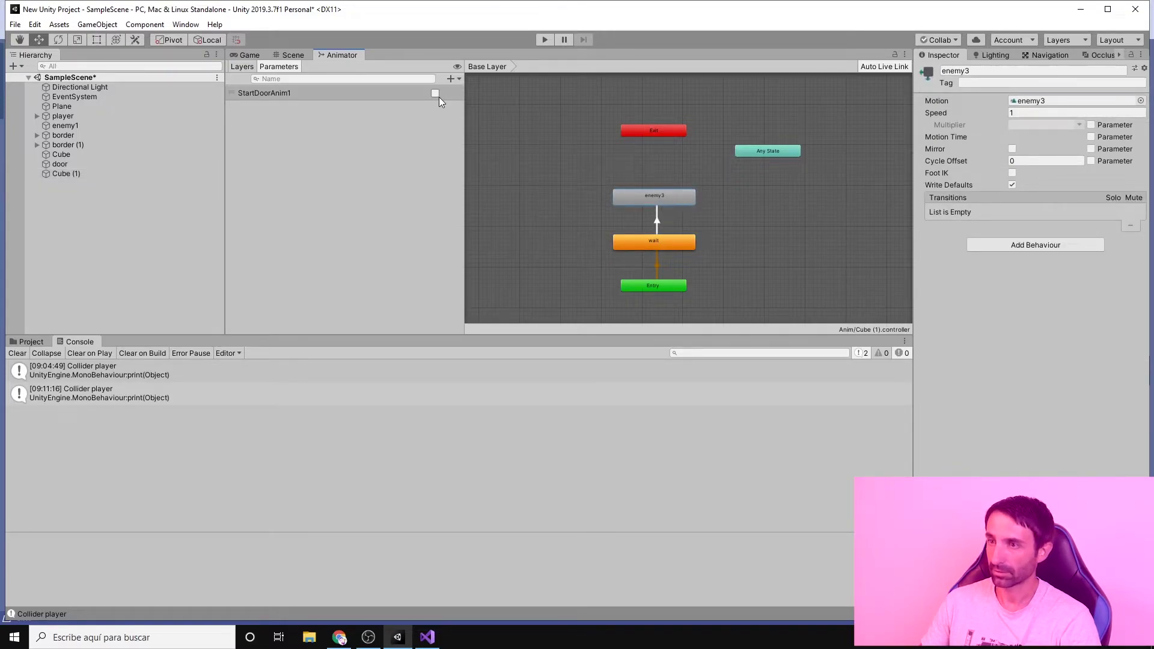
Step: Save openDoorScript.cs in Visual Studio and run the scene in play mode
{"action": "left_click", "coordinate": [546, 41]}
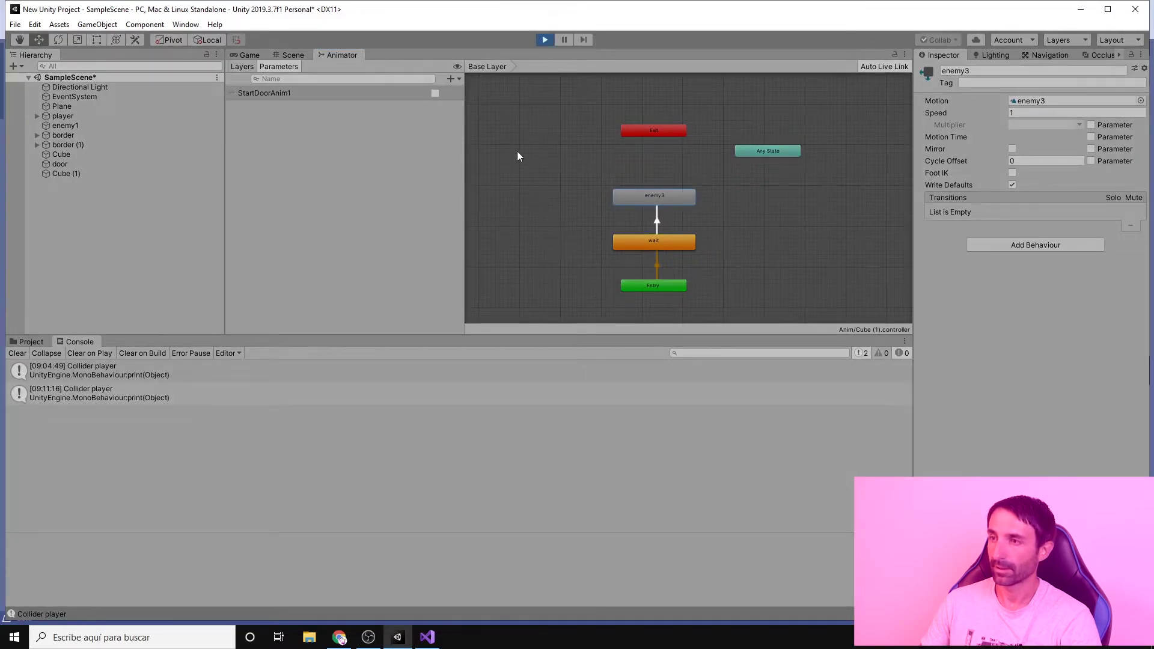
{"action": "key", "text": "ctrl+p"}
{"action": "left_click", "coordinate": [438, 642]}
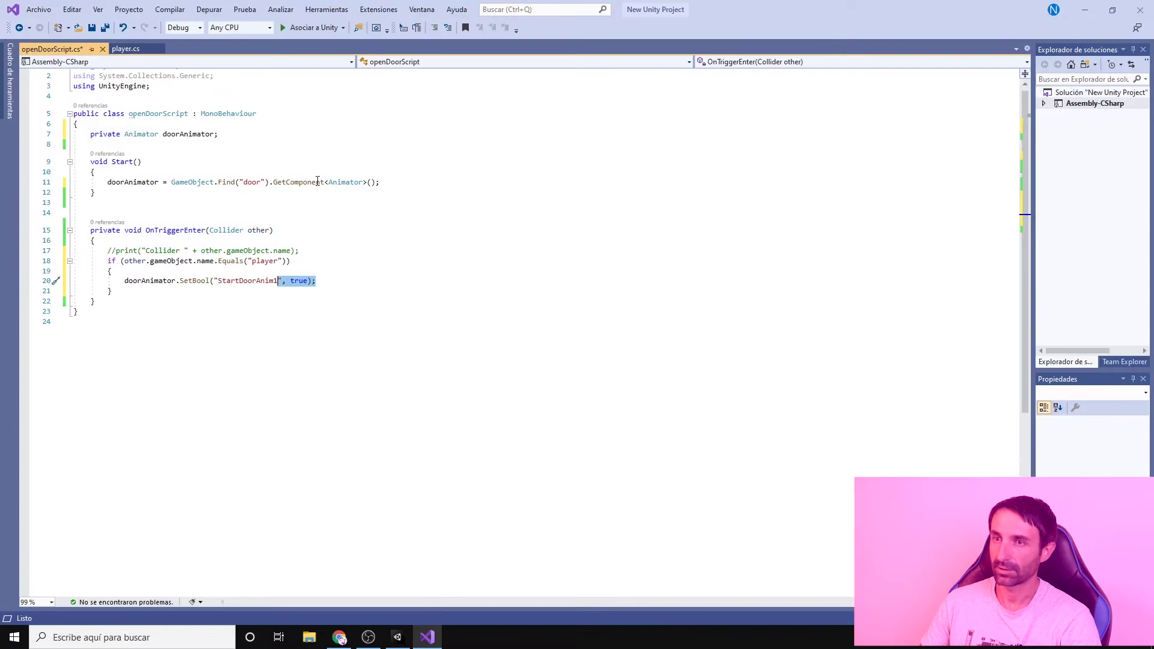
{"action": "left_click", "coordinate": [93, 29]}
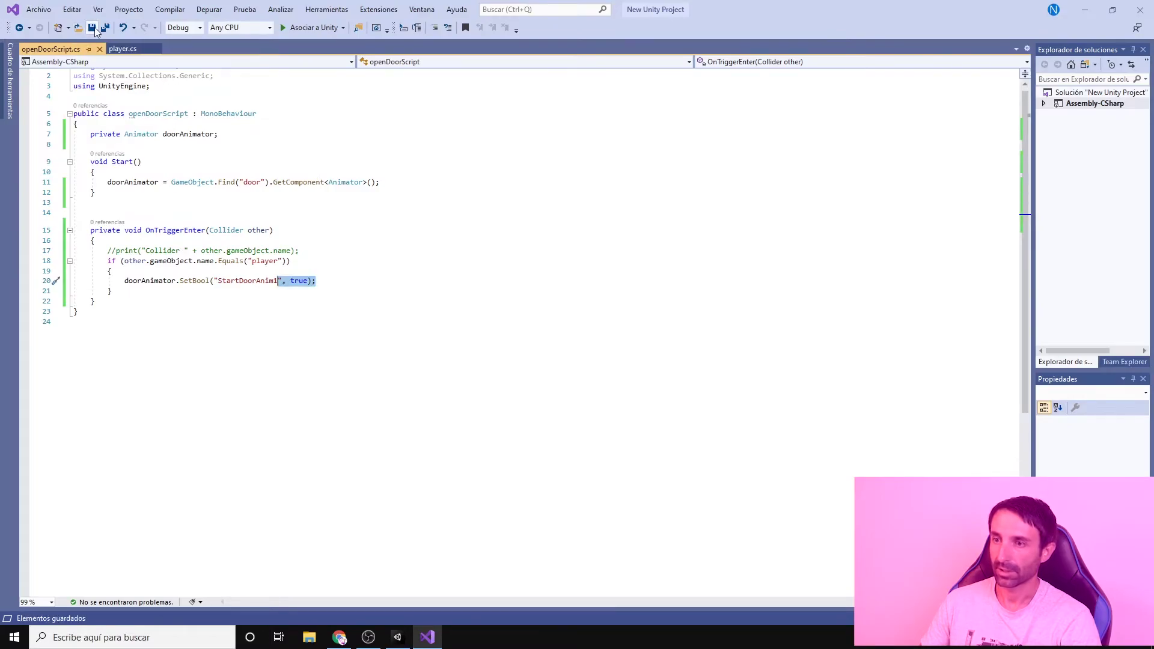
{"action": "left_click", "coordinate": [402, 644]}
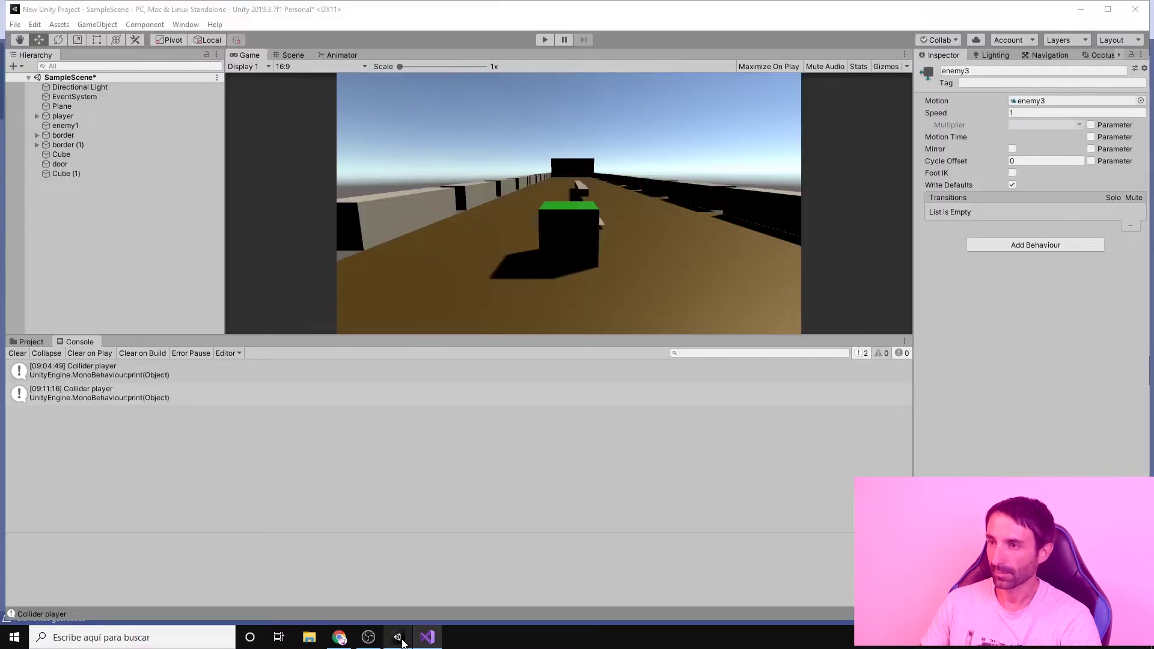
{"action": "left_click", "coordinate": [536, 41]}
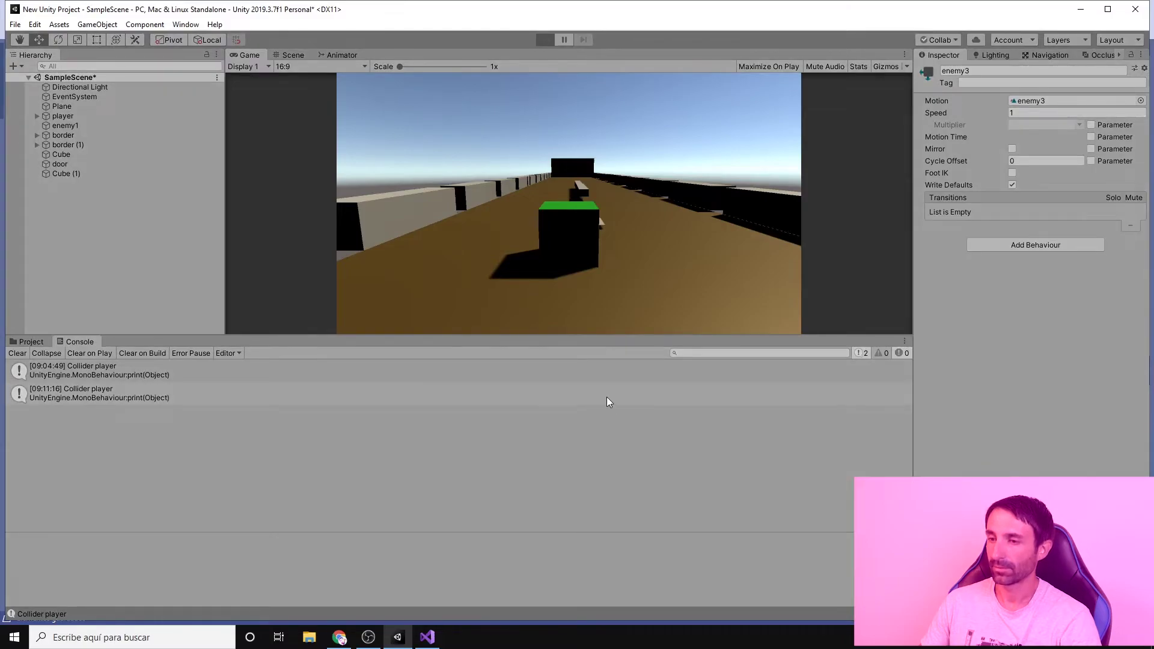
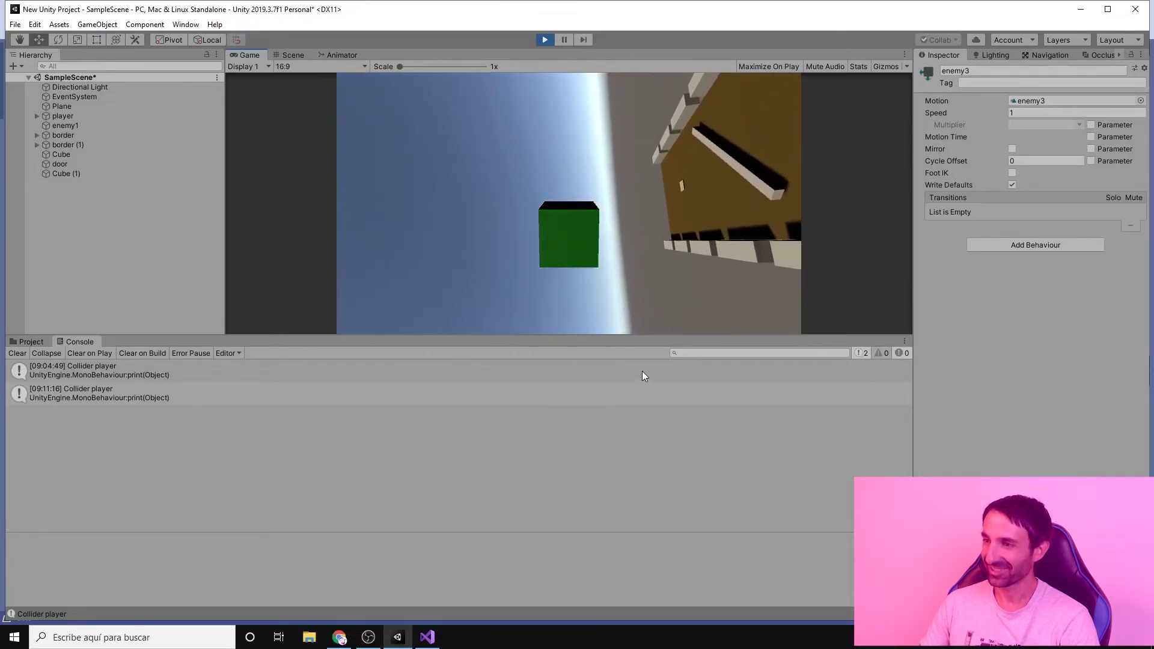
Step: Stop the game, select the player cube in the Scene and turn on Rigidbody Use Gravity
{"action": "left_click", "coordinate": [549, 41]}
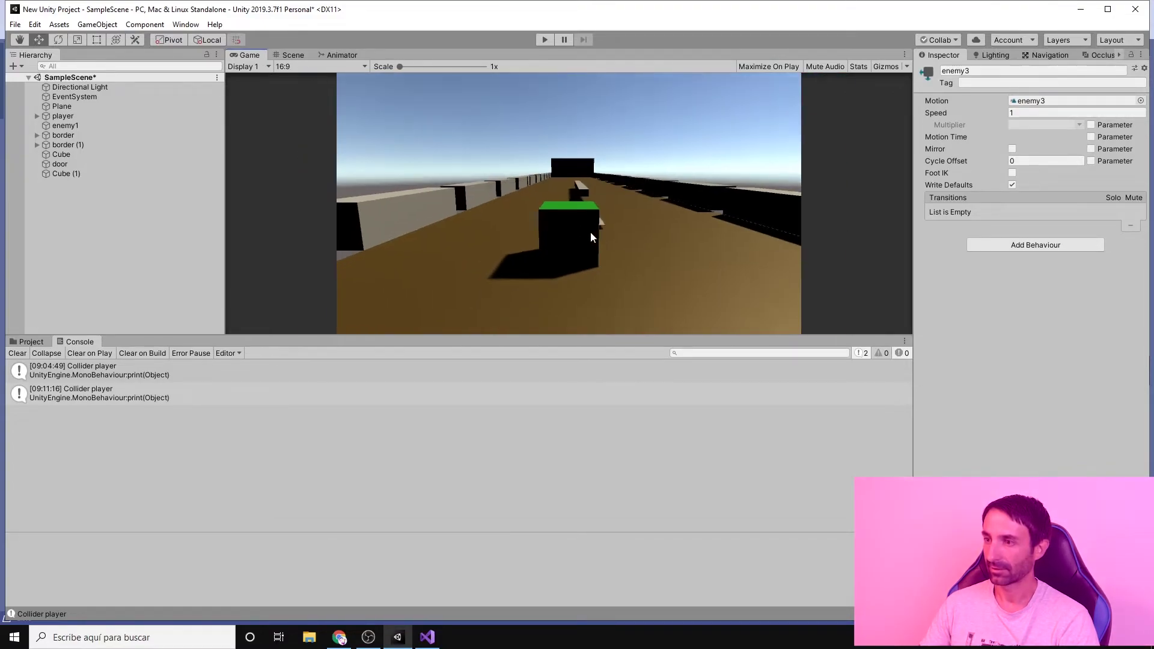
{"action": "left_click", "coordinate": [293, 55]}
{"action": "left_click", "coordinate": [552, 224]}
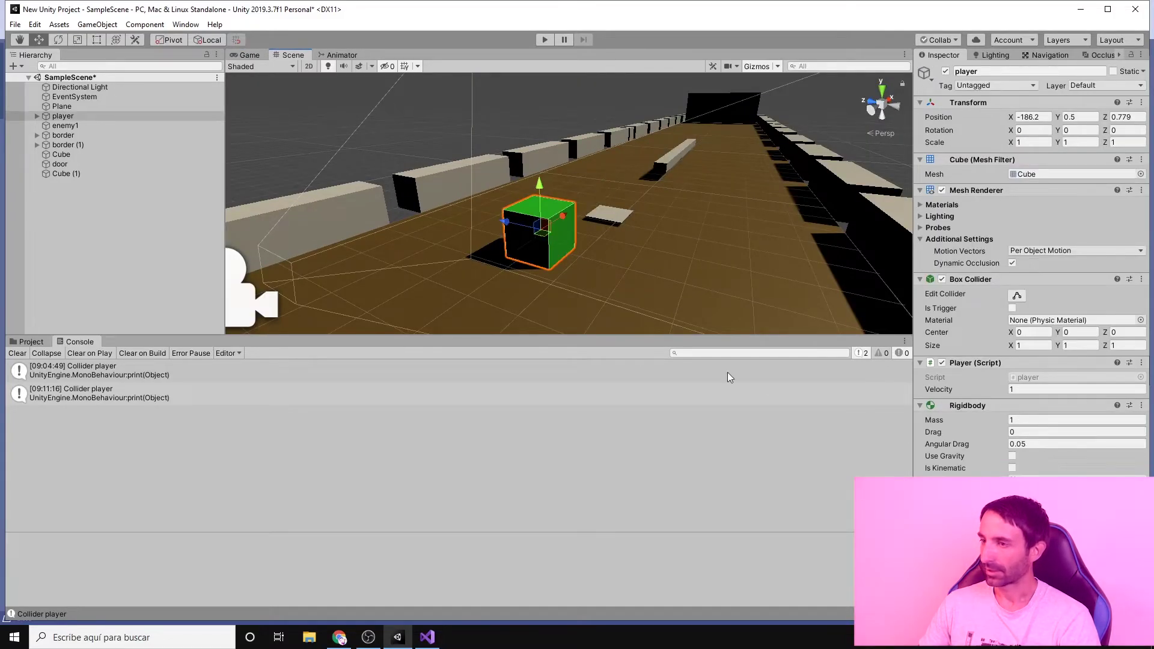
{"action": "left_click", "coordinate": [1013, 456]}
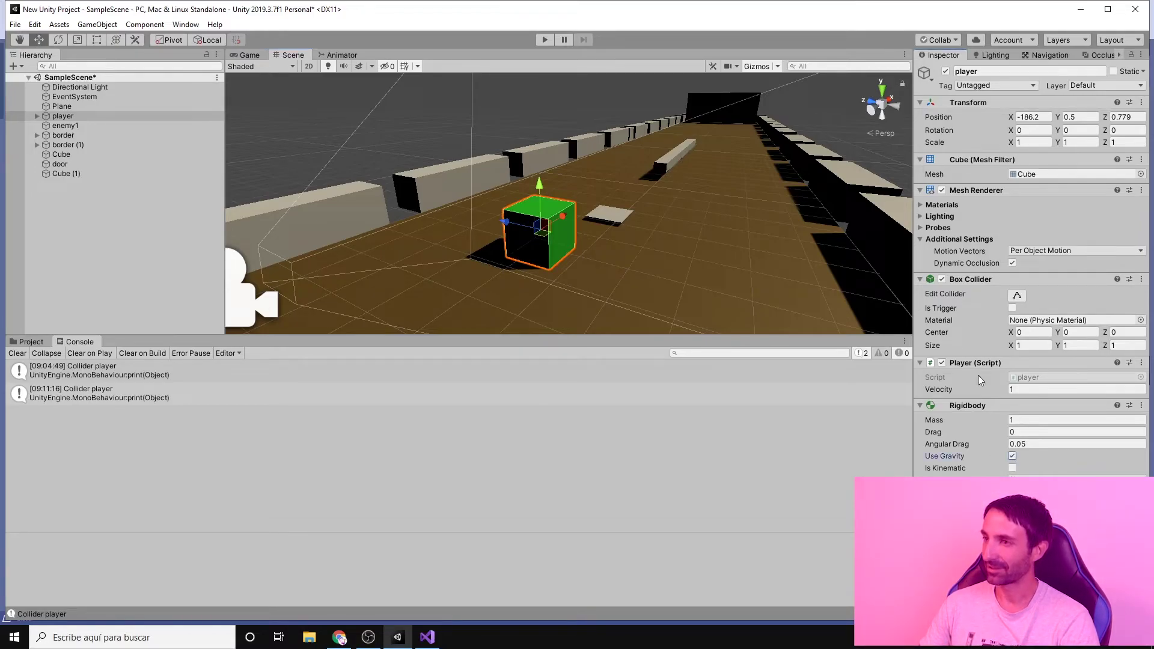
Step: Test-run the cube's fall, then stop the game and turn Use Gravity back off
{"action": "left_click", "coordinate": [537, 37]}
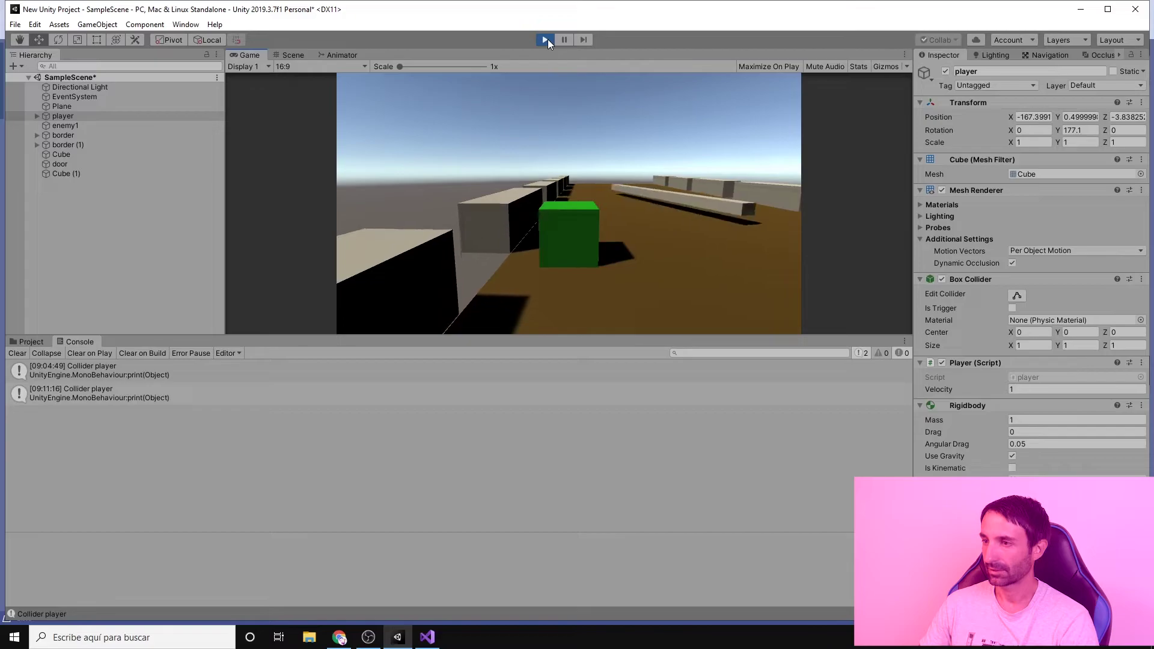
{"action": "left_click", "coordinate": [547, 39]}
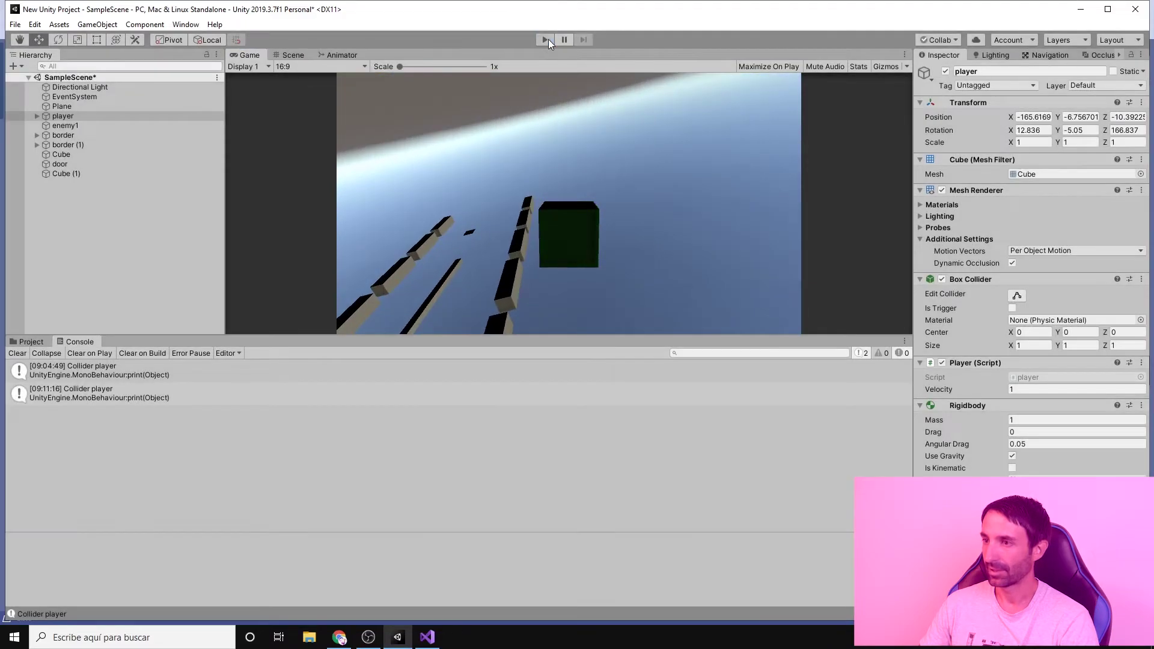
{"action": "left_click", "coordinate": [1013, 456]}
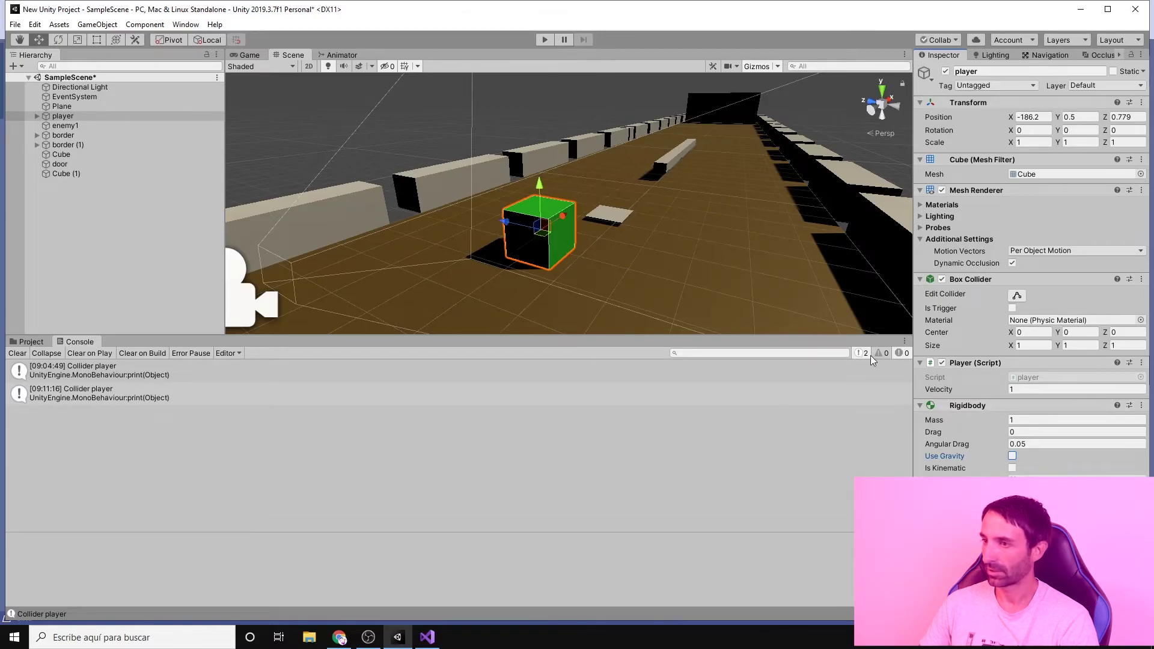
{"action": "left_click", "coordinate": [545, 39]}
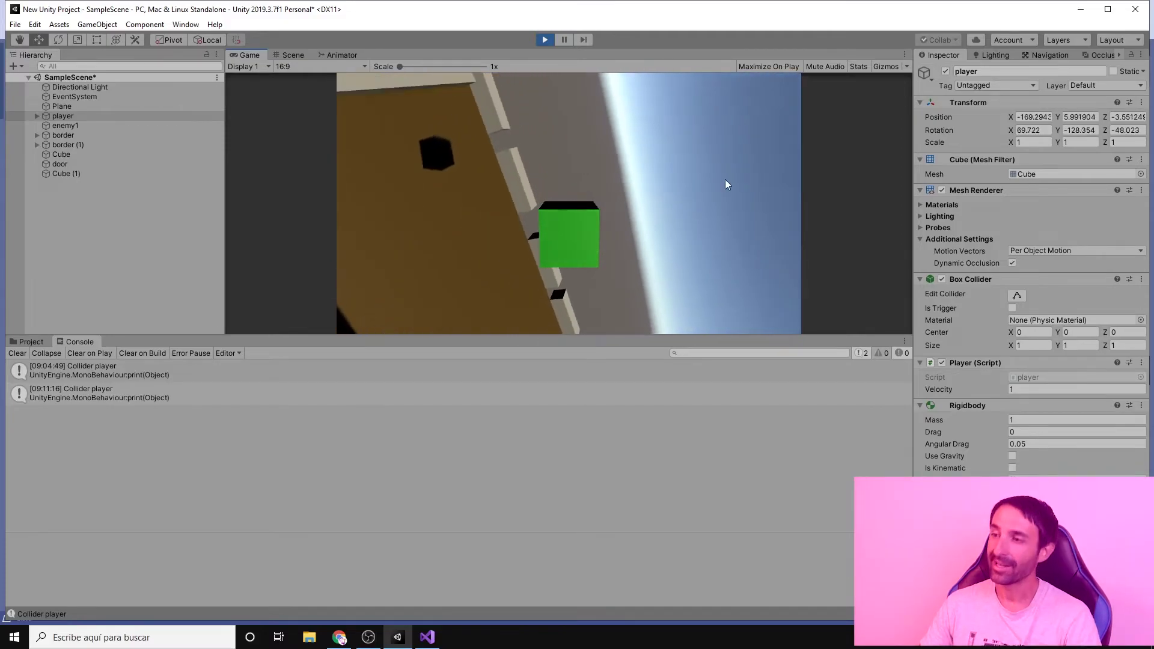
{"action": "left_click", "coordinate": [545, 39]}
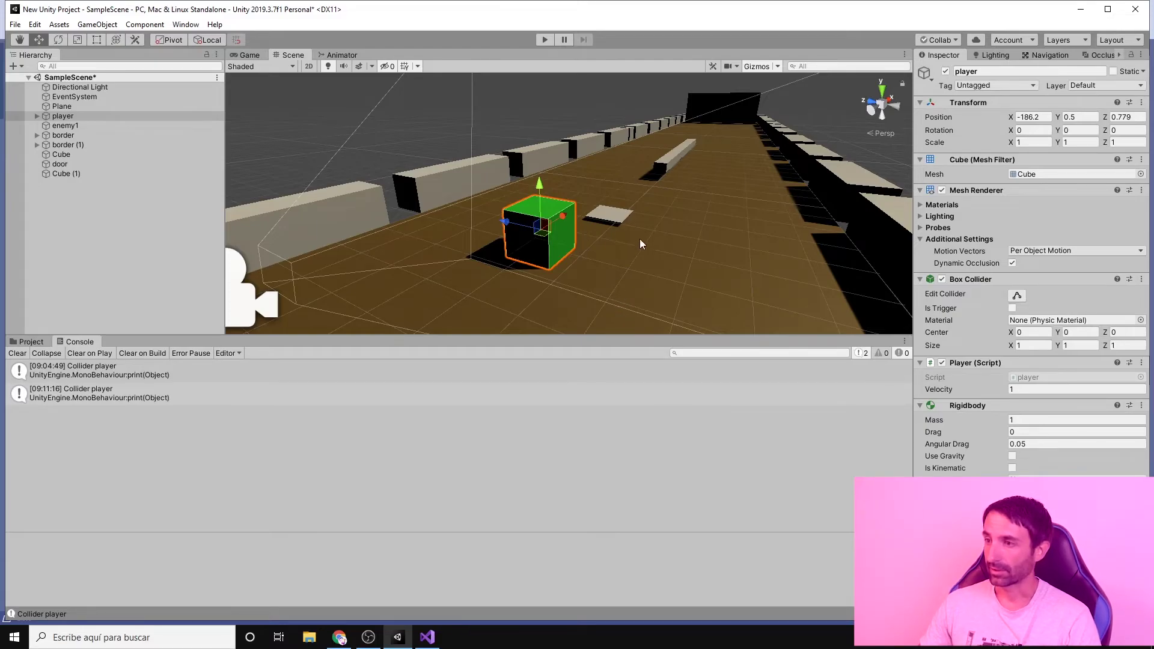
Step: Tick Use Gravity on the player cube's Rigidbody, keeping drag 0 and angular drag 0.05
{"action": "left_click", "coordinate": [672, 158]}
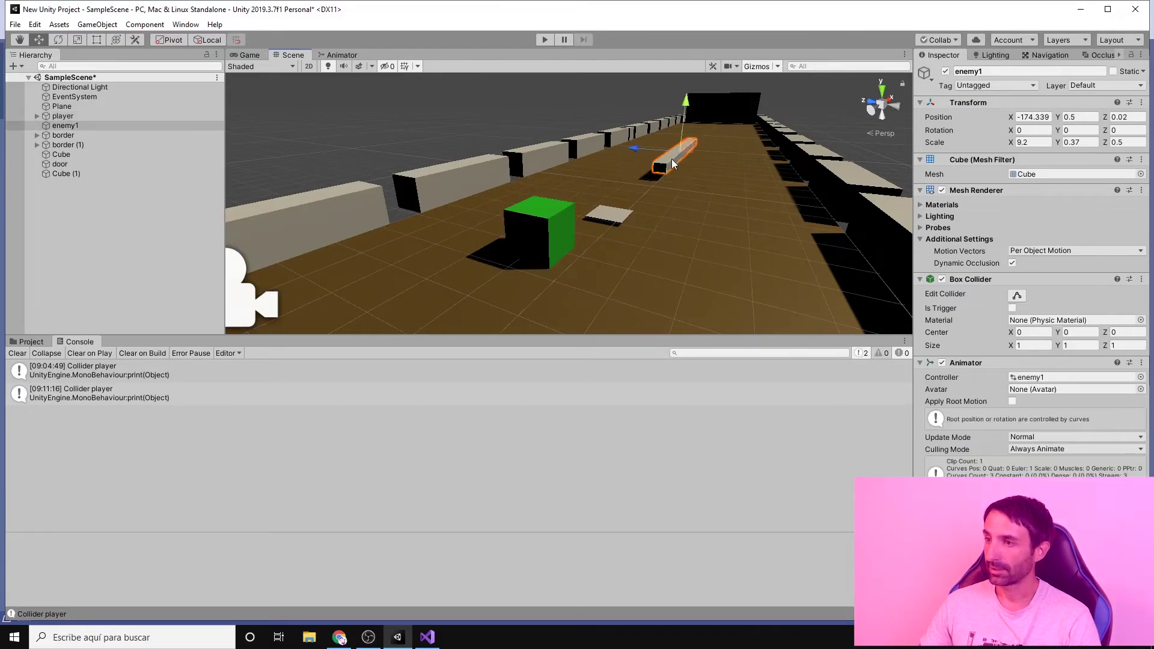
{"action": "left_click", "coordinate": [539, 242]}
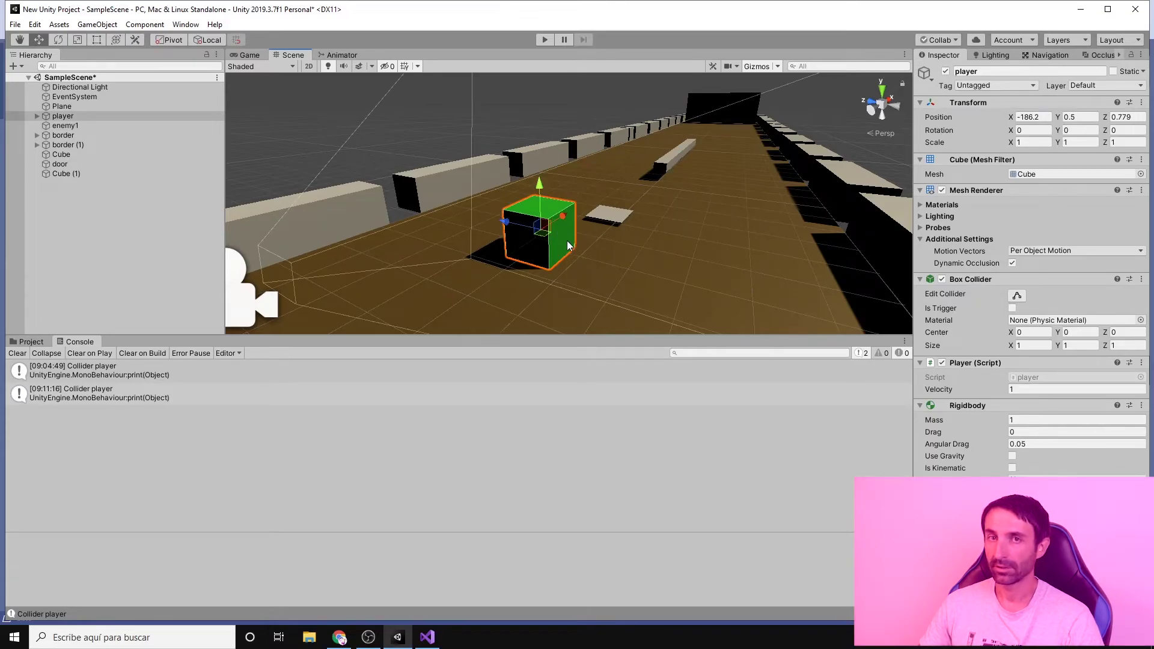
{"action": "scroll", "coordinate": [546, 240], "scroll_direction": "up", "scroll_amount": 3}
{"action": "scroll", "coordinate": [553, 245], "scroll_direction": "down", "scroll_amount": 3}
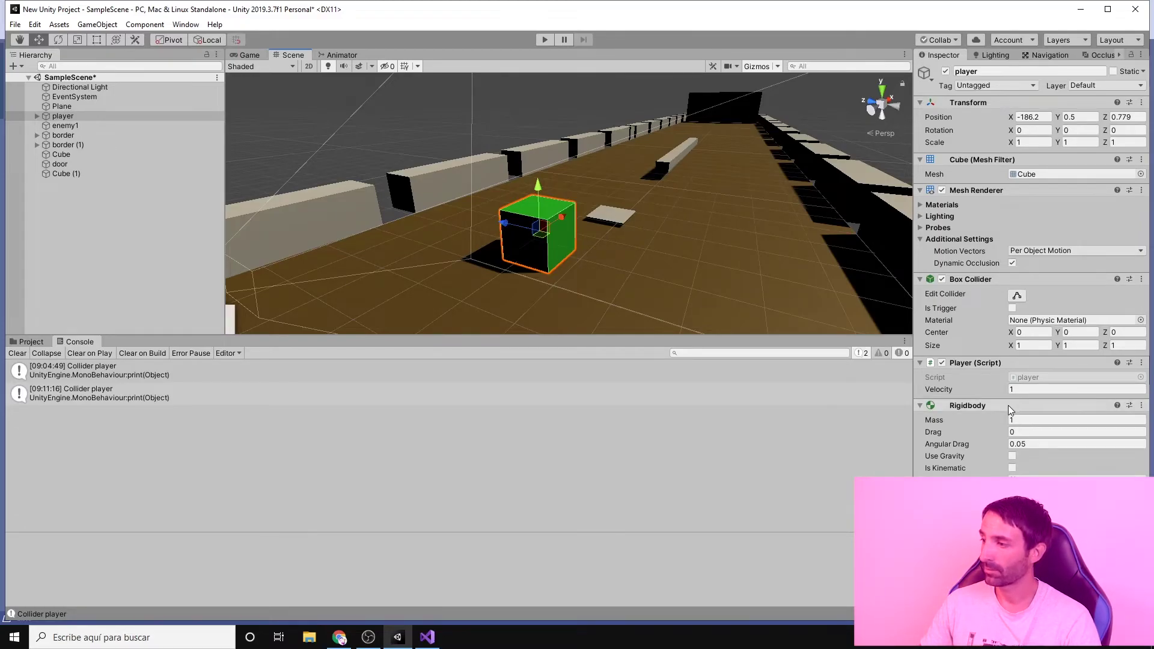
{"action": "left_click", "coordinate": [1013, 456]}
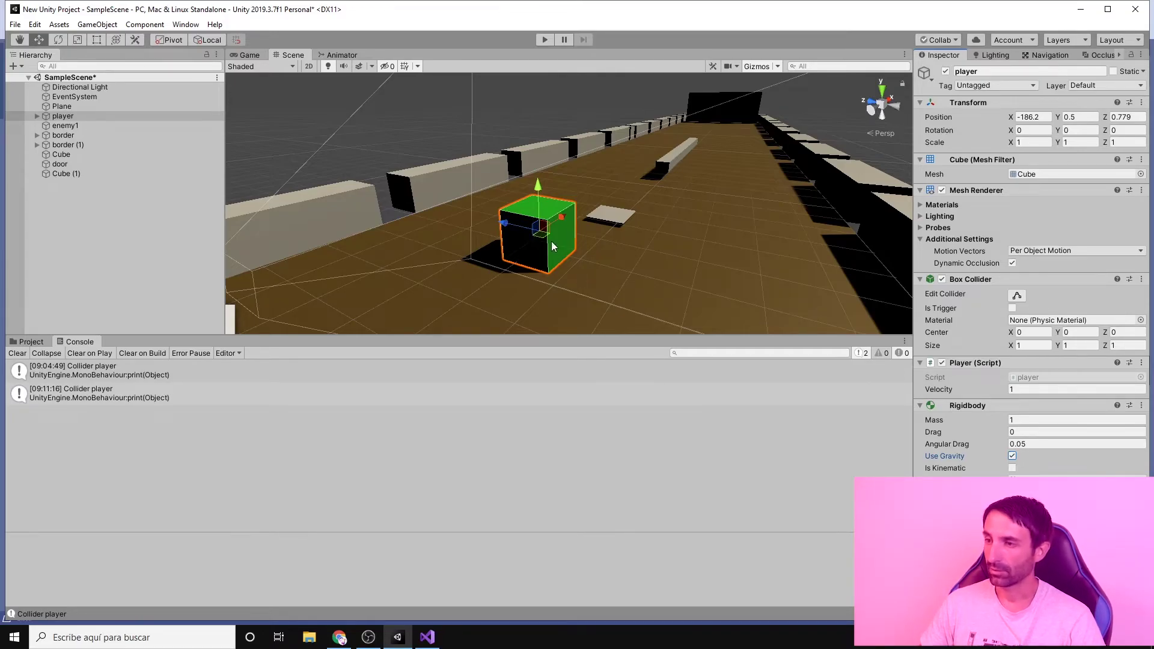
{"action": "left_click", "coordinate": [409, 245]}
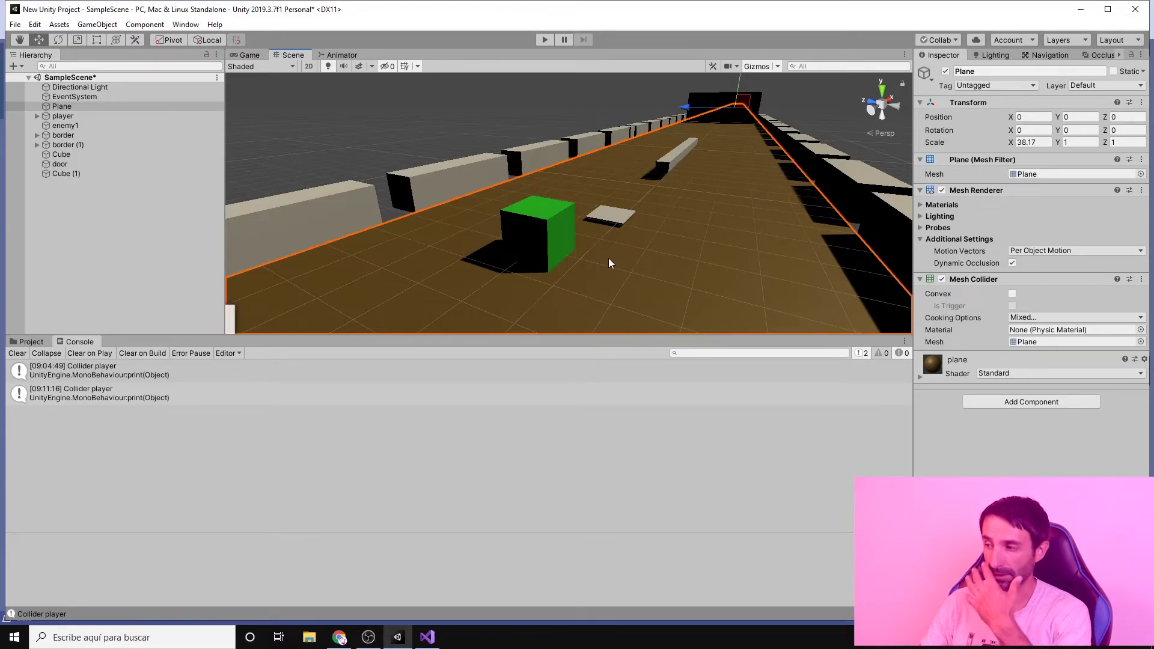
{"action": "left_click", "coordinate": [555, 240]}
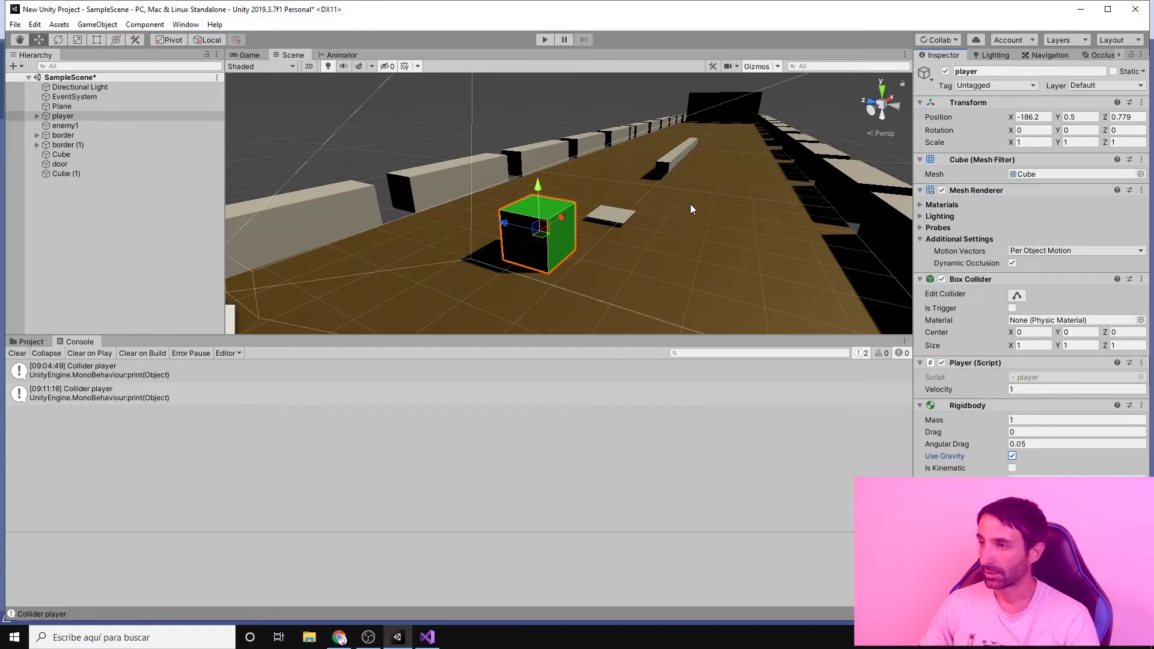
{"action": "right_click_drag", "start_coordinate": [690, 204], "coordinate": [686, 214]}
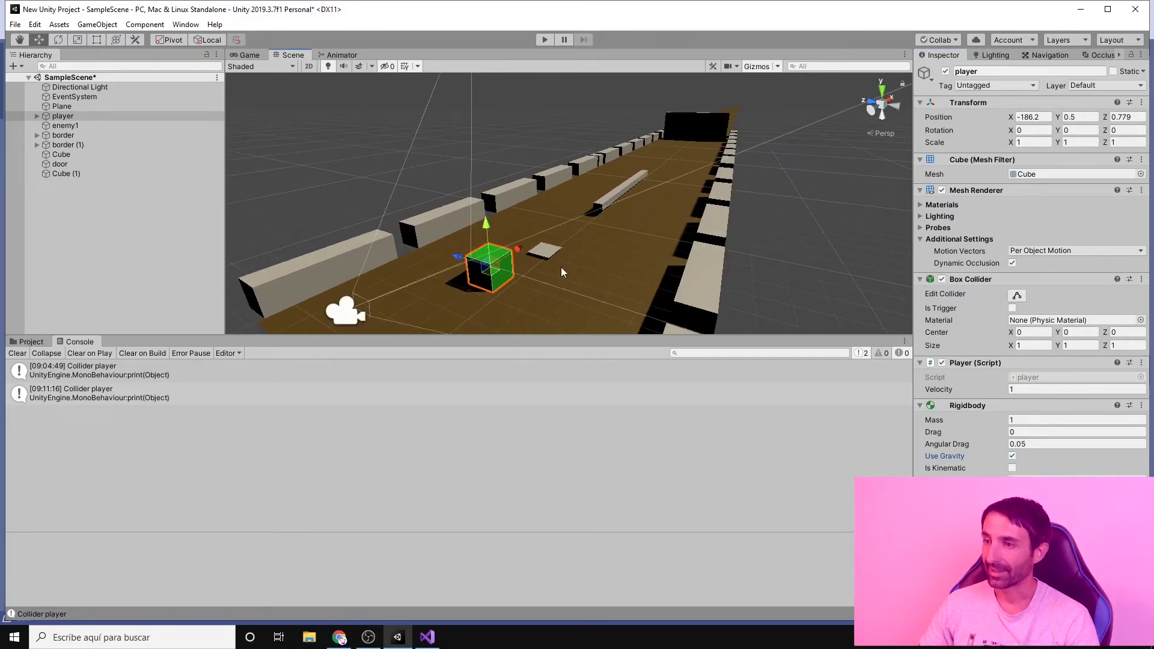
{"action": "mouse_move", "coordinate": [561, 267]}
{"action": "middle_mouse_down"}
{"action": "mouse_move", "coordinate": [579, 268]}
{"action": "mouse_move", "coordinate": [564, 222]}
{"action": "middle_mouse_up"}
{"action": "left_click", "coordinate": [564, 222]}
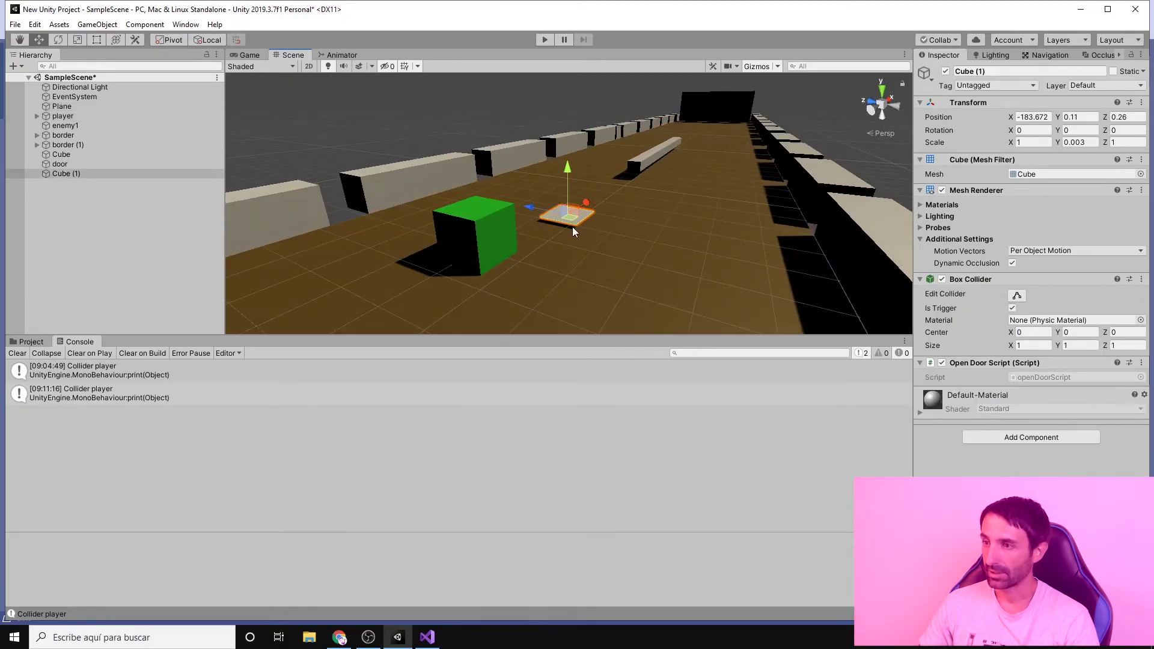
{"action": "left_click", "coordinate": [943, 190]}
{"action": "left_click", "coordinate": [624, 261]}
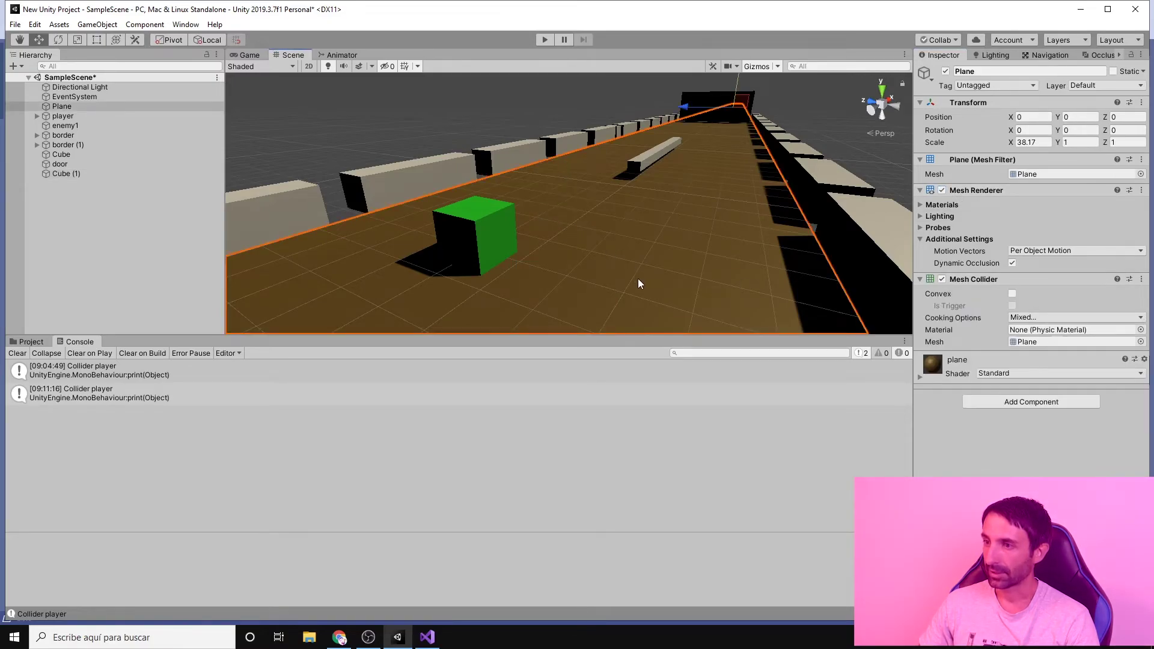
{"action": "mouse_move", "coordinate": [637, 279]}
{"action": "middle_mouse_down"}
{"action": "mouse_move", "coordinate": [659, 278]}
{"action": "mouse_move", "coordinate": [578, 243]}
{"action": "middle_mouse_up"}
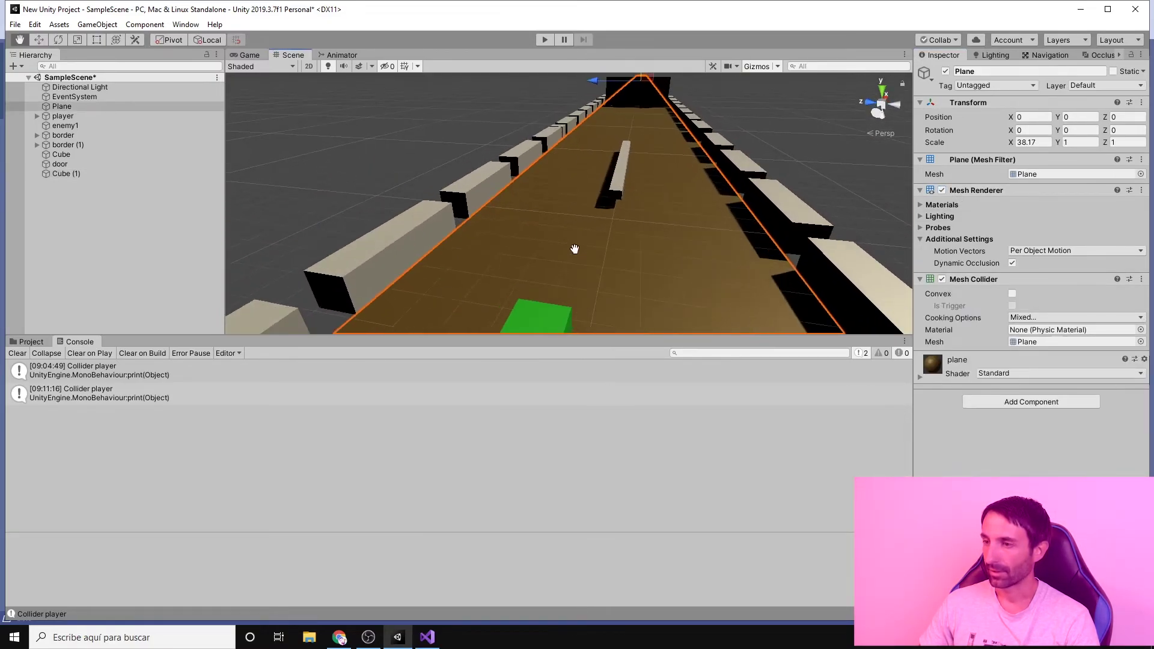
{"action": "left_click", "coordinate": [543, 40]}
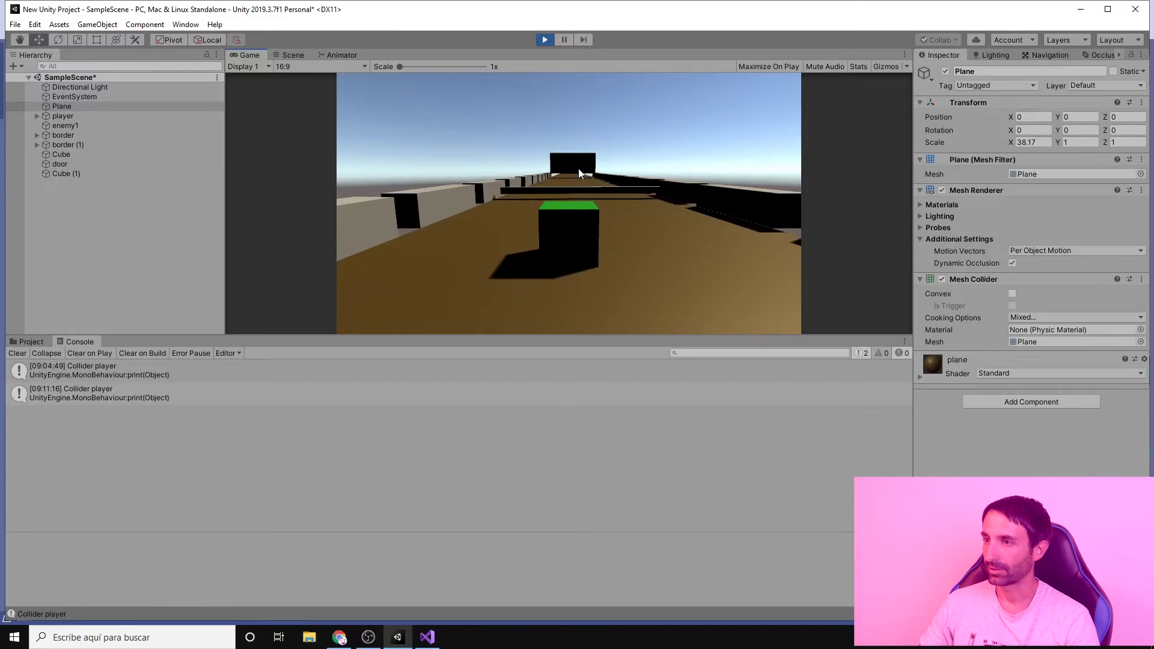
{"action": "left_click", "coordinate": [544, 40]}
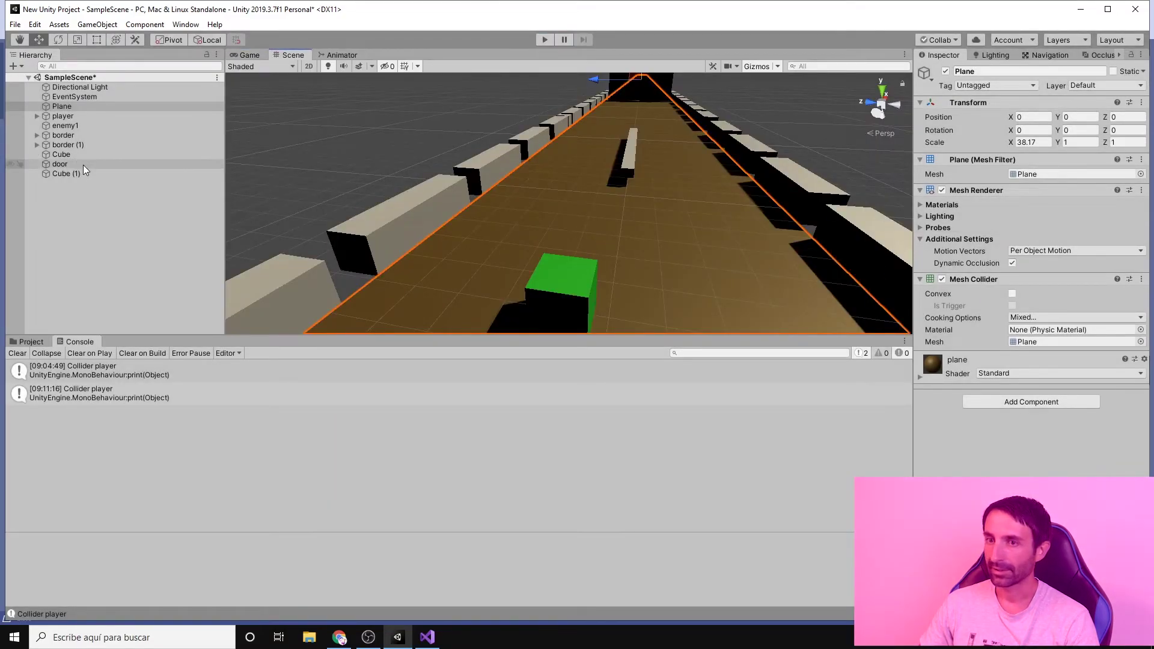
{"action": "left_click", "coordinate": [66, 174]}
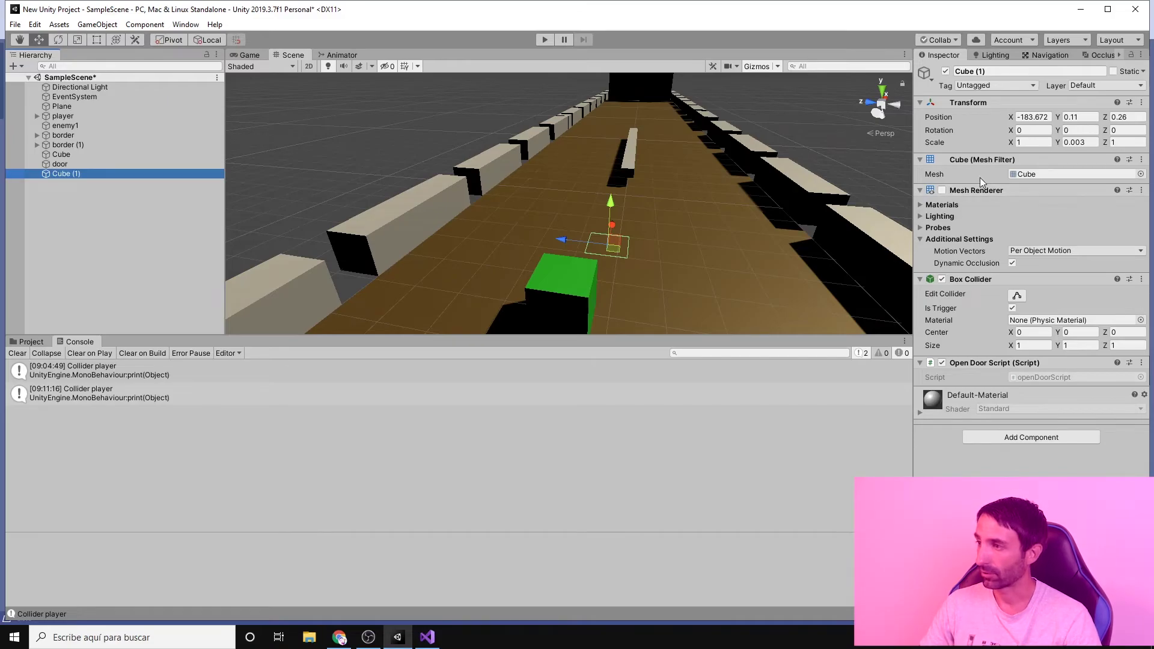
{"action": "left_click", "coordinate": [942, 191]}
{"action": "key", "text": "f"}
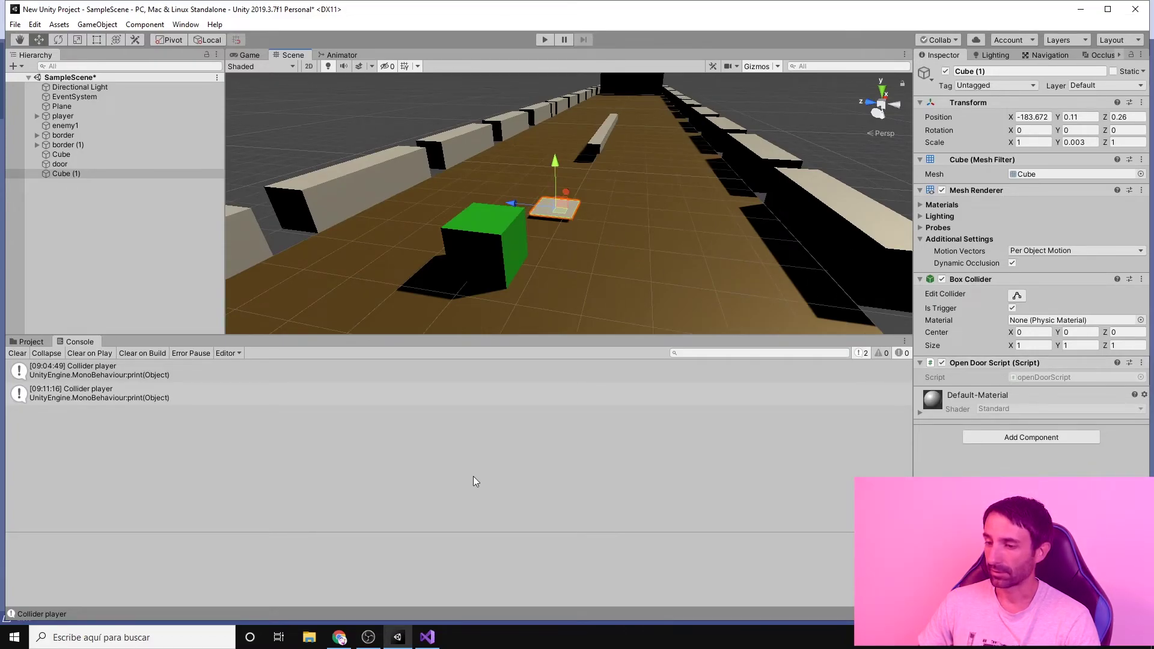
Step: Open openDoorScript.cs in Visual Studio and look over the OnTriggerEnter declaration
{"action": "left_click", "coordinate": [427, 637]}
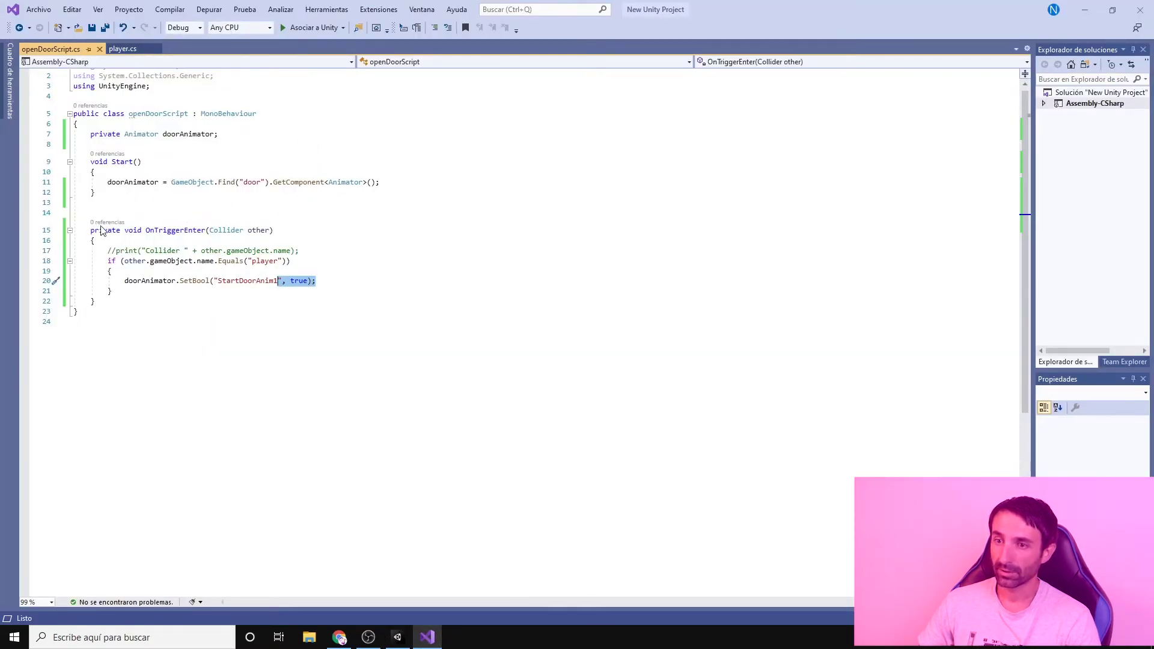
{"action": "left_click_drag", "start_coordinate": [86, 230], "coordinate": [122, 237]}
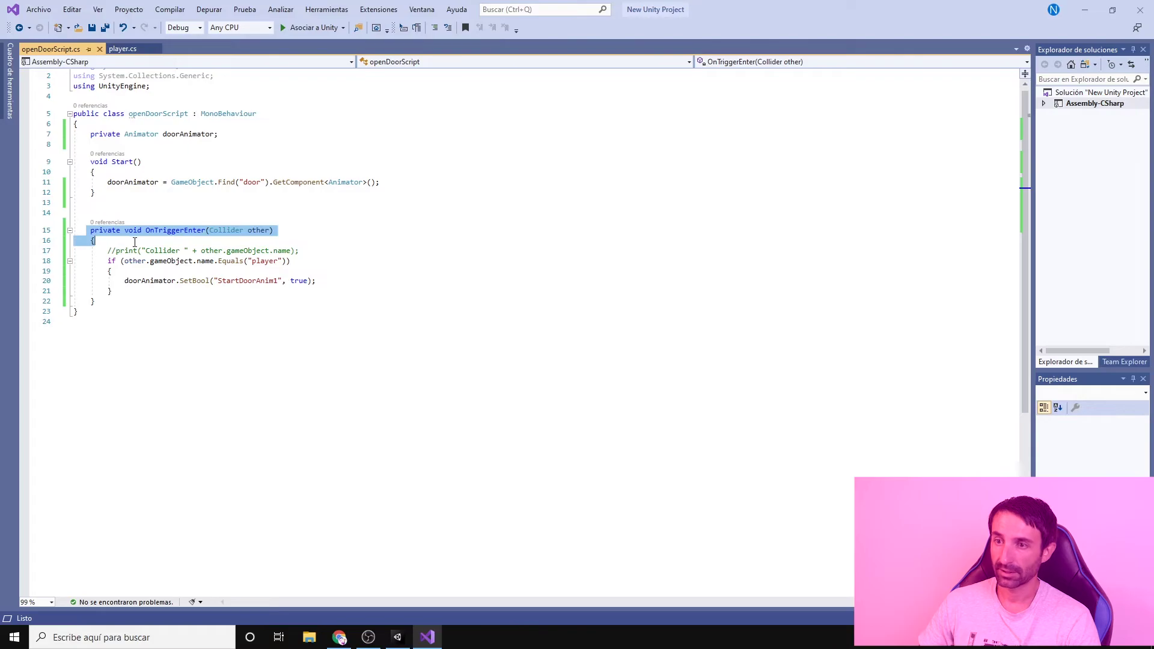
{"action": "left_click", "coordinate": [134, 242]}
{"action": "left_click", "coordinate": [393, 637]}
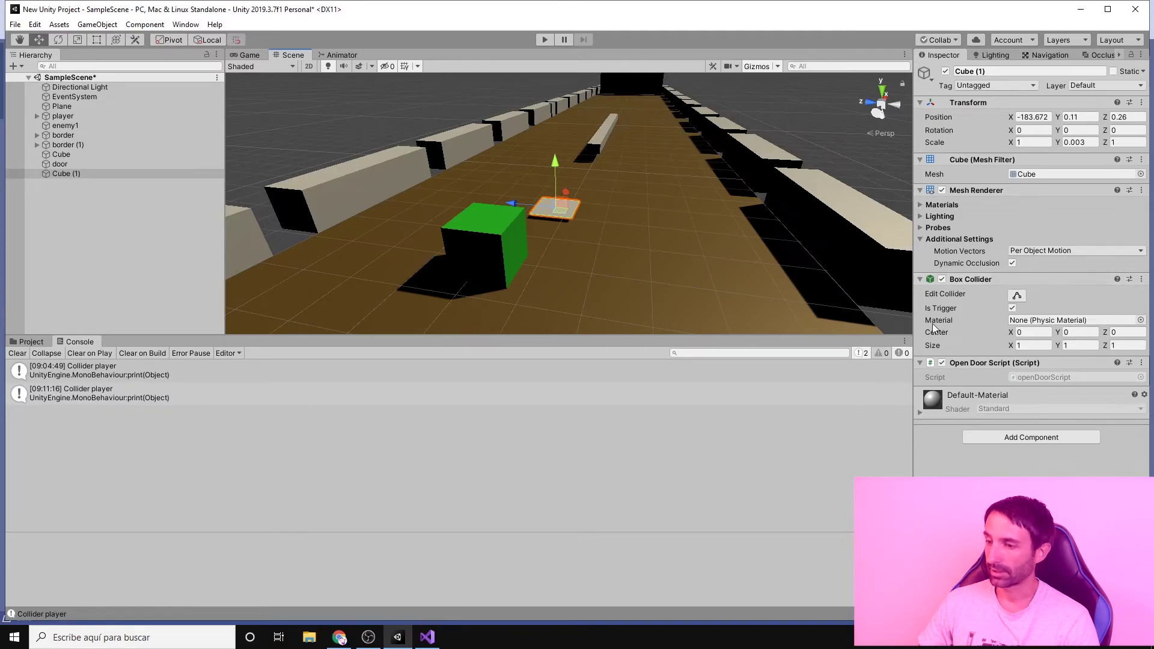
{"action": "left_click", "coordinate": [428, 637]}
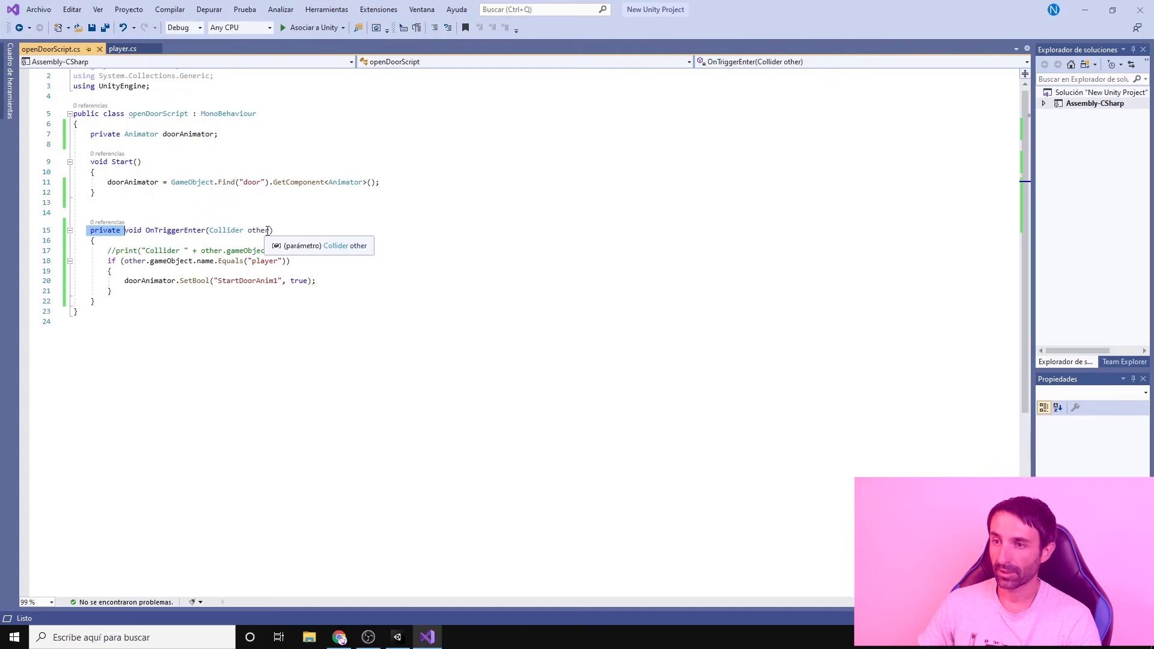
Step: Examine the Collider parameter and the gameObject.name player check, then return to Unity
{"action": "left_click_drag", "start_coordinate": [270, 232], "coordinate": [212, 232]}
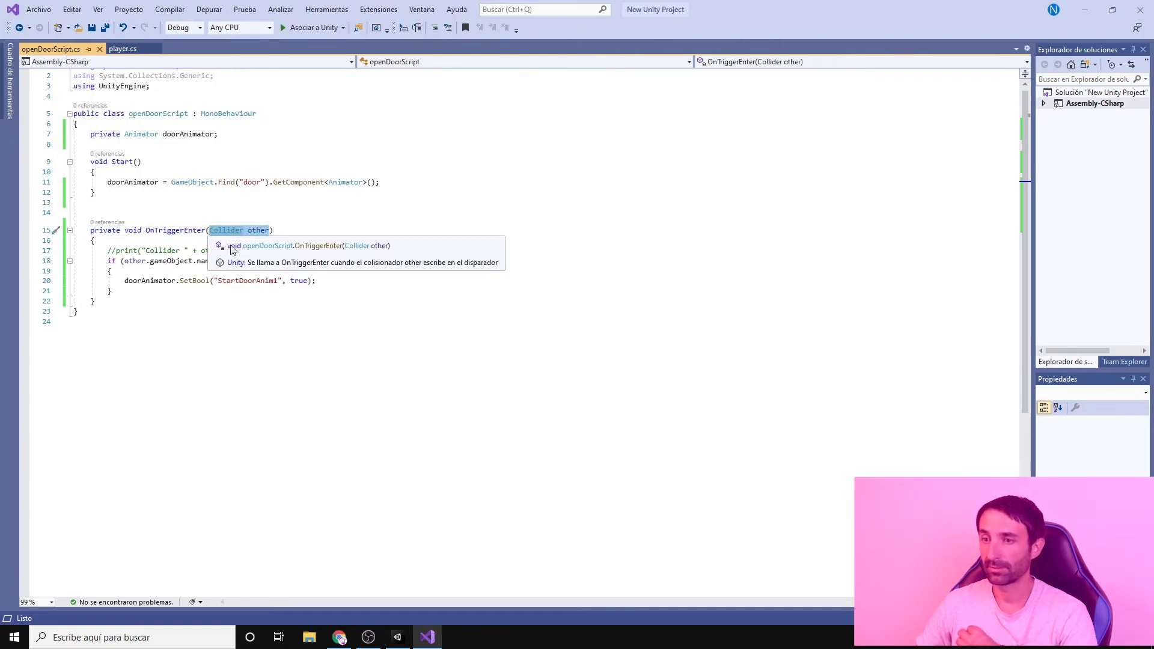
{"action": "left_click", "coordinate": [299, 329]}
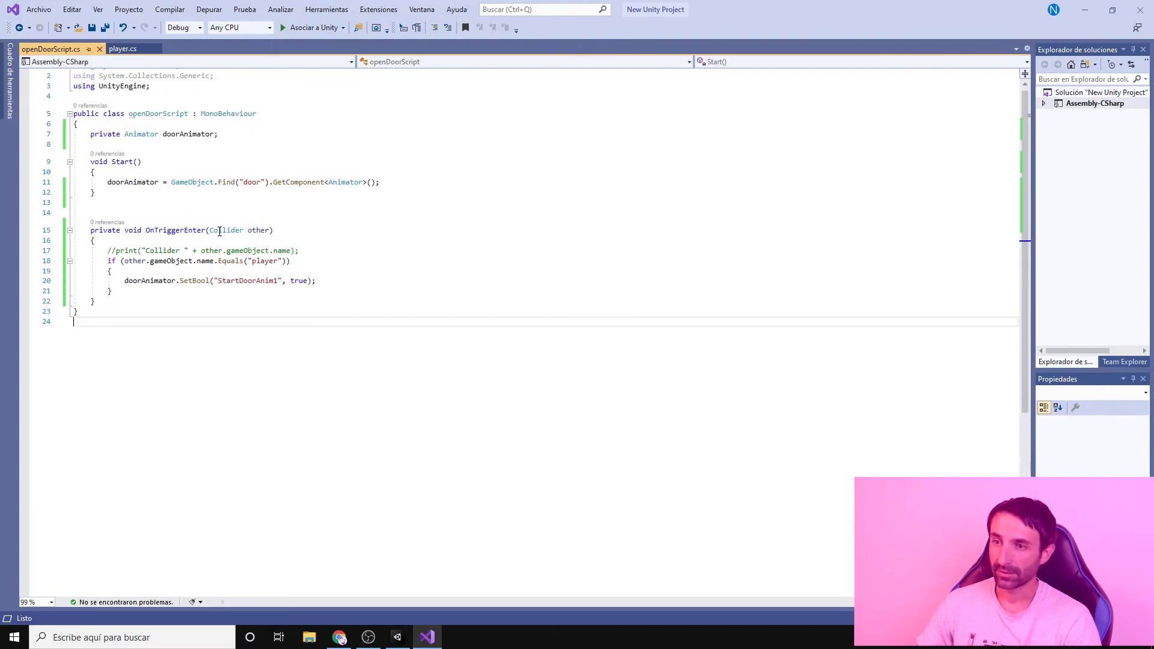
{"action": "left_click_drag", "start_coordinate": [211, 230], "coordinate": [243, 231]}
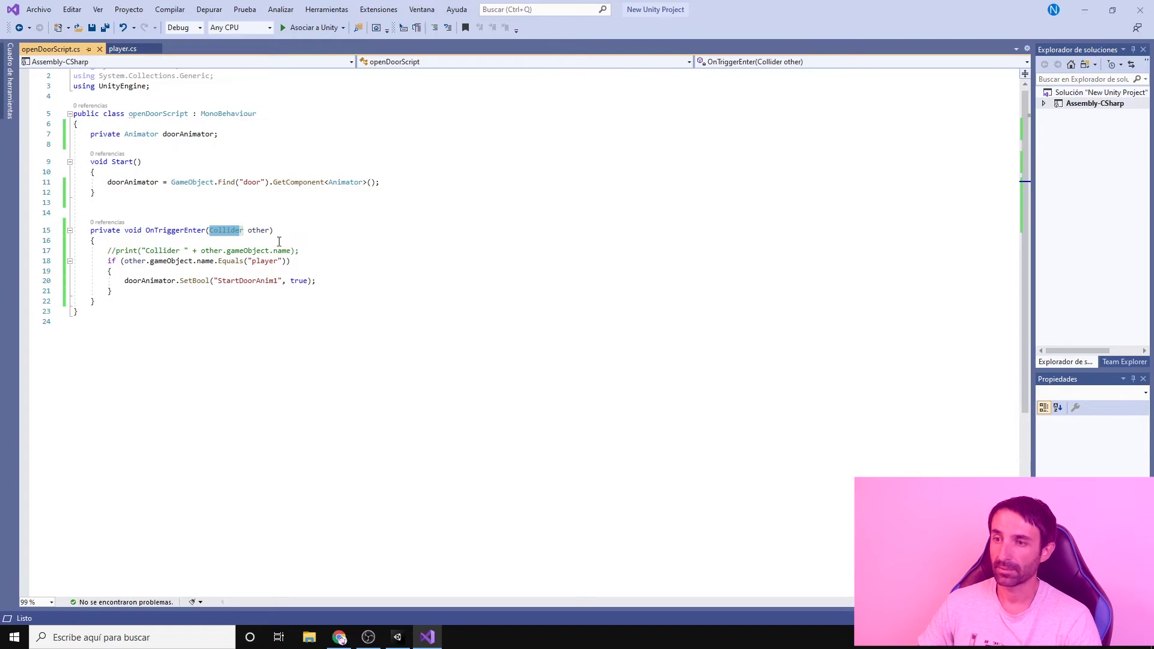
{"action": "left_click_drag", "start_coordinate": [270, 250], "coordinate": [224, 252]}
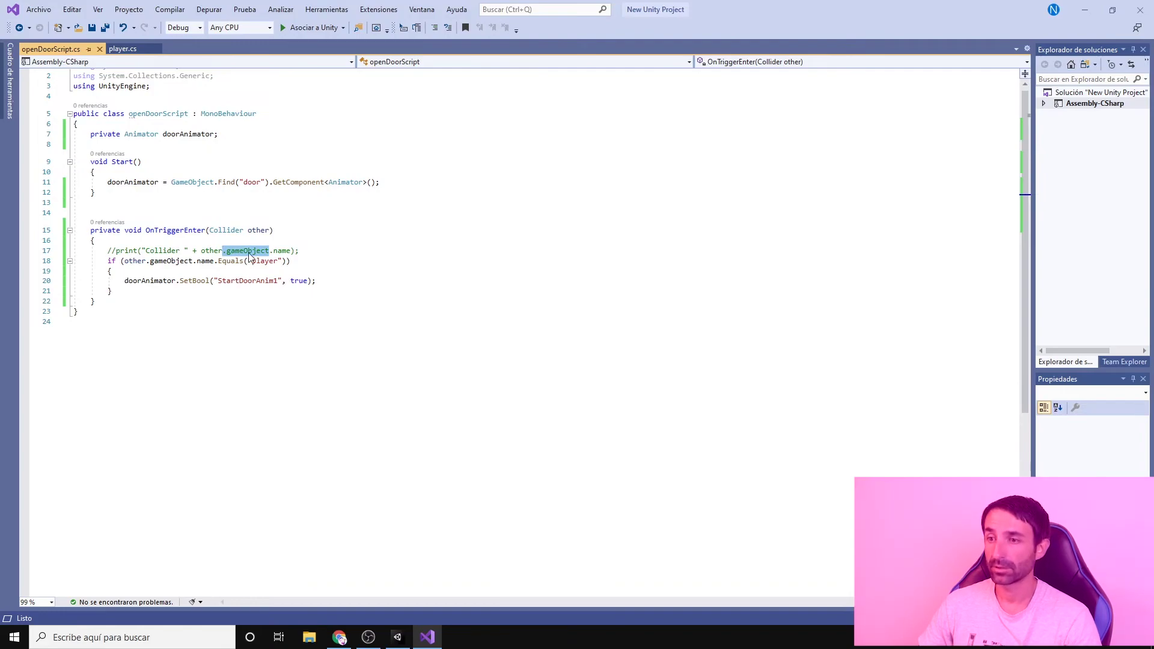
{"action": "left_click_drag", "start_coordinate": [296, 251], "coordinate": [269, 251]}
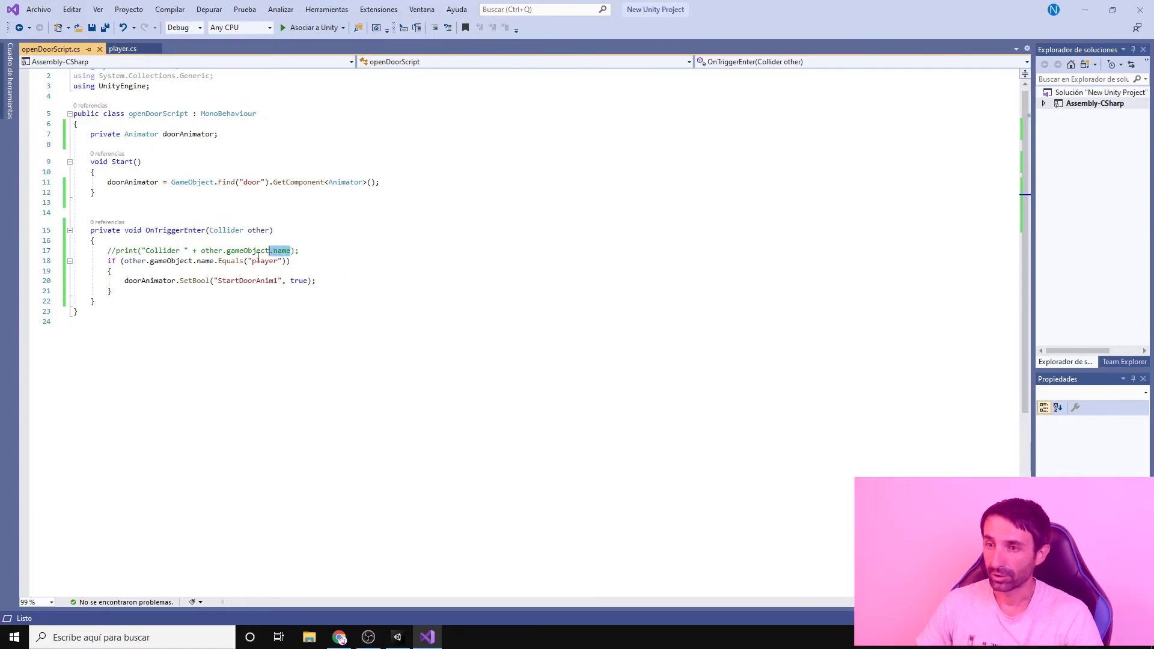
{"action": "left_click", "coordinate": [258, 260]}
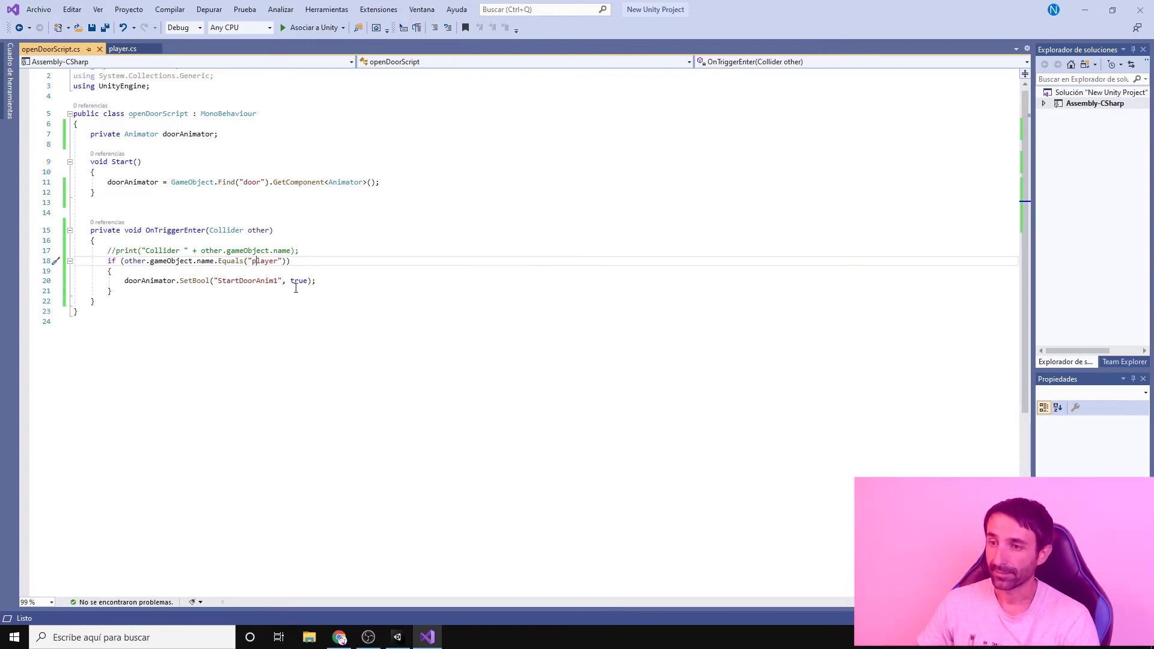
{"action": "left_click", "coordinate": [295, 288]}
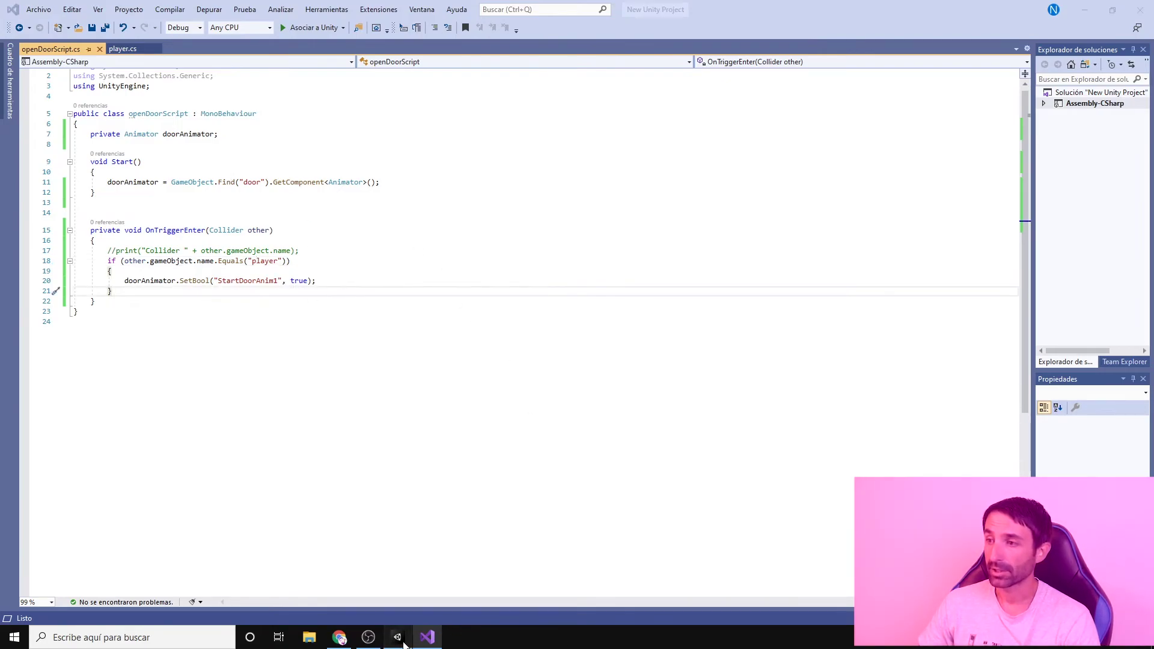
{"action": "left_click", "coordinate": [397, 637]}
Step: In the Animator graph, realign the wait state node and select the wait→enemy3 transition
{"action": "left_click", "coordinate": [340, 54]}
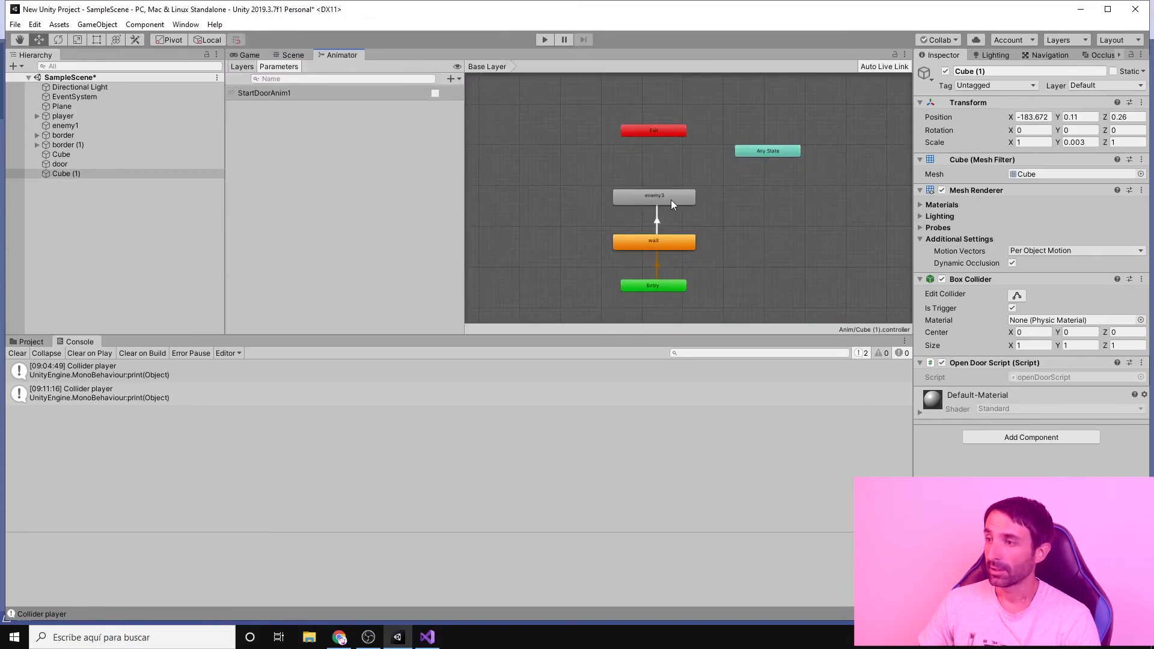
{"action": "left_click_drag", "start_coordinate": [669, 241], "coordinate": [673, 240]}
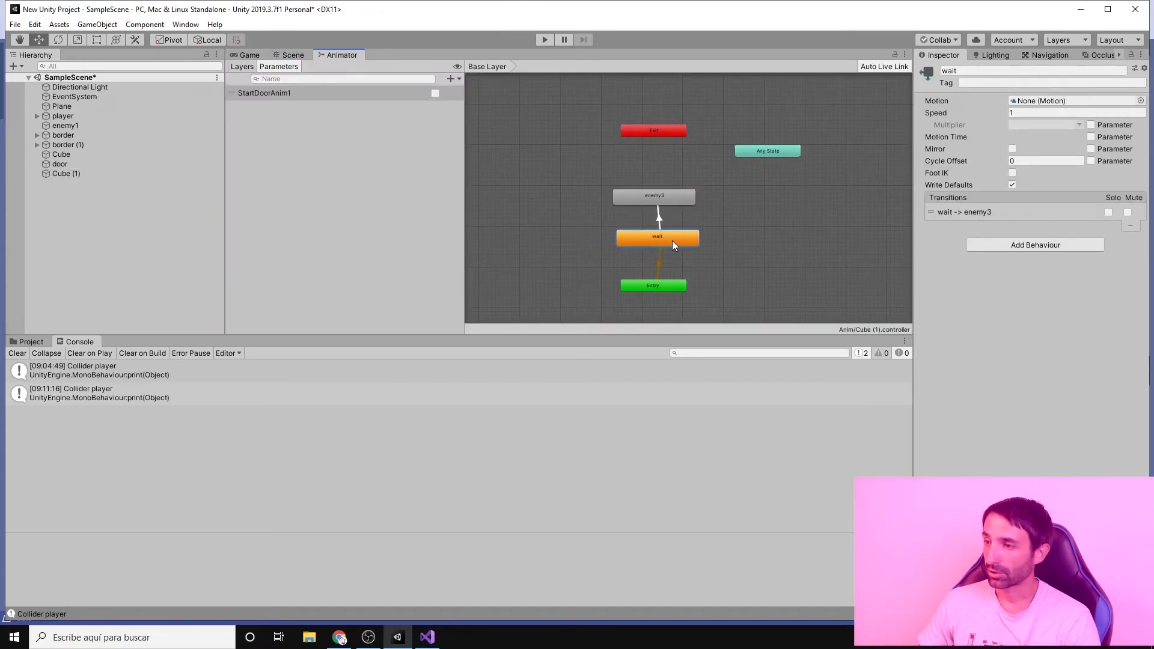
{"action": "mouse_move", "coordinate": [661, 237]}
{"action": "left_mouse_down"}
{"action": "mouse_move", "coordinate": [641, 236]}
{"action": "mouse_move", "coordinate": [669, 243]}
{"action": "left_mouse_up"}
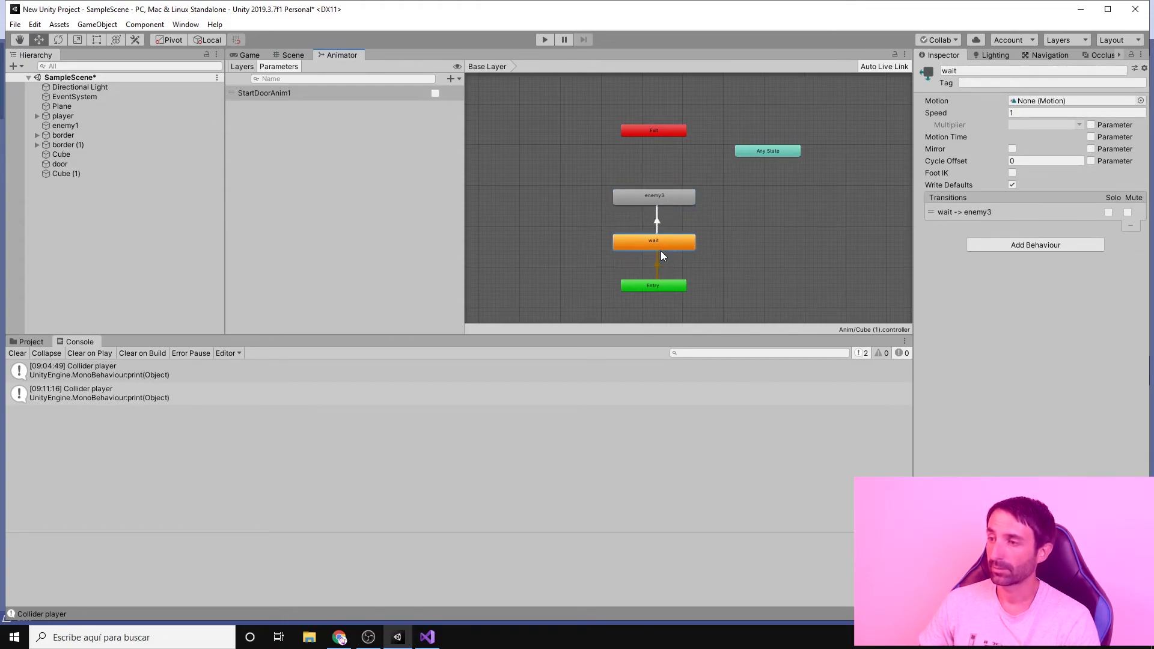
{"action": "left_click", "coordinate": [657, 200]}
{"action": "left_click", "coordinate": [657, 220]}
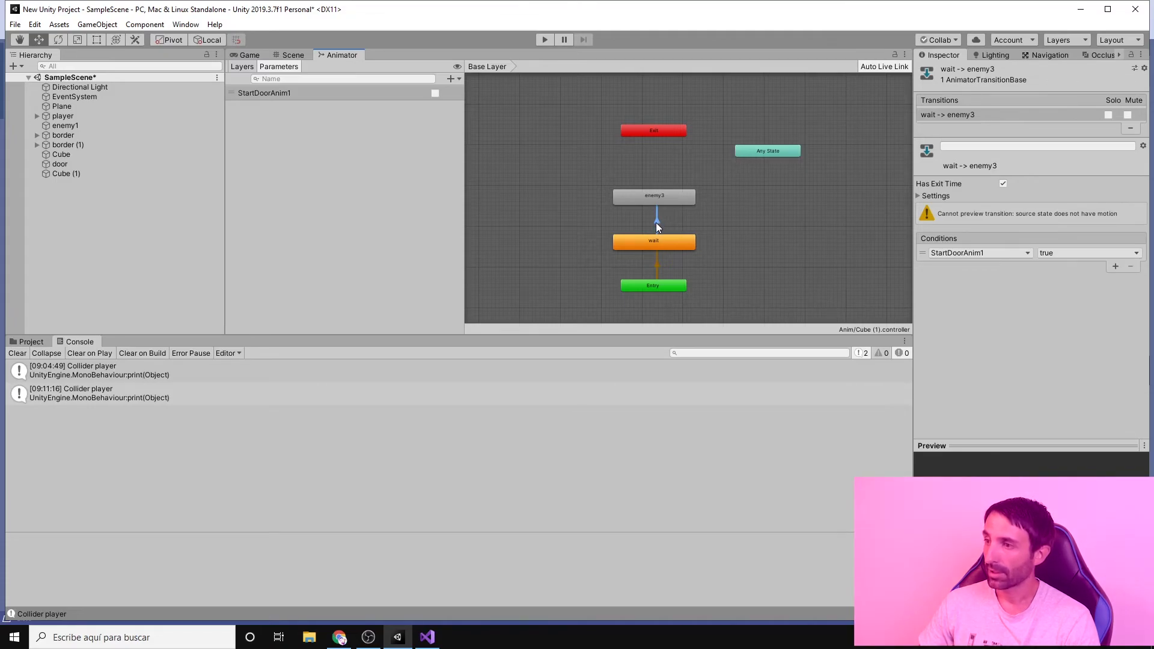
Step: Keep the transition's StartDoorAnim1 condition at true, then go back to openDoorScript
{"action": "left_click", "coordinate": [285, 93]}
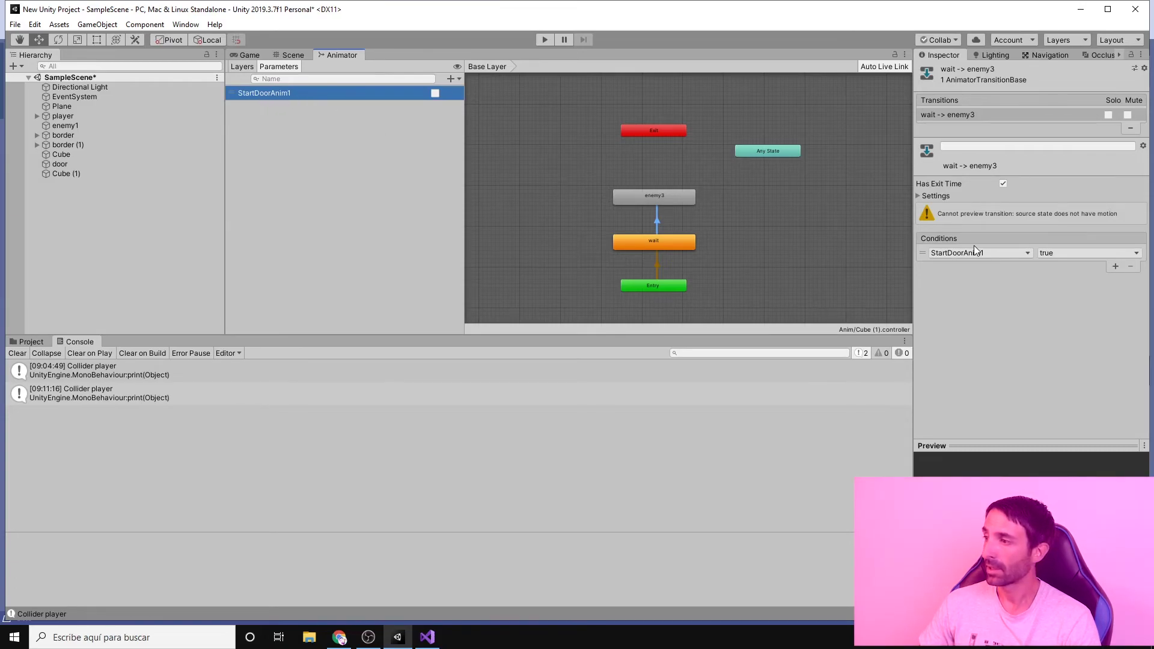
{"action": "left_click", "coordinate": [649, 227]}
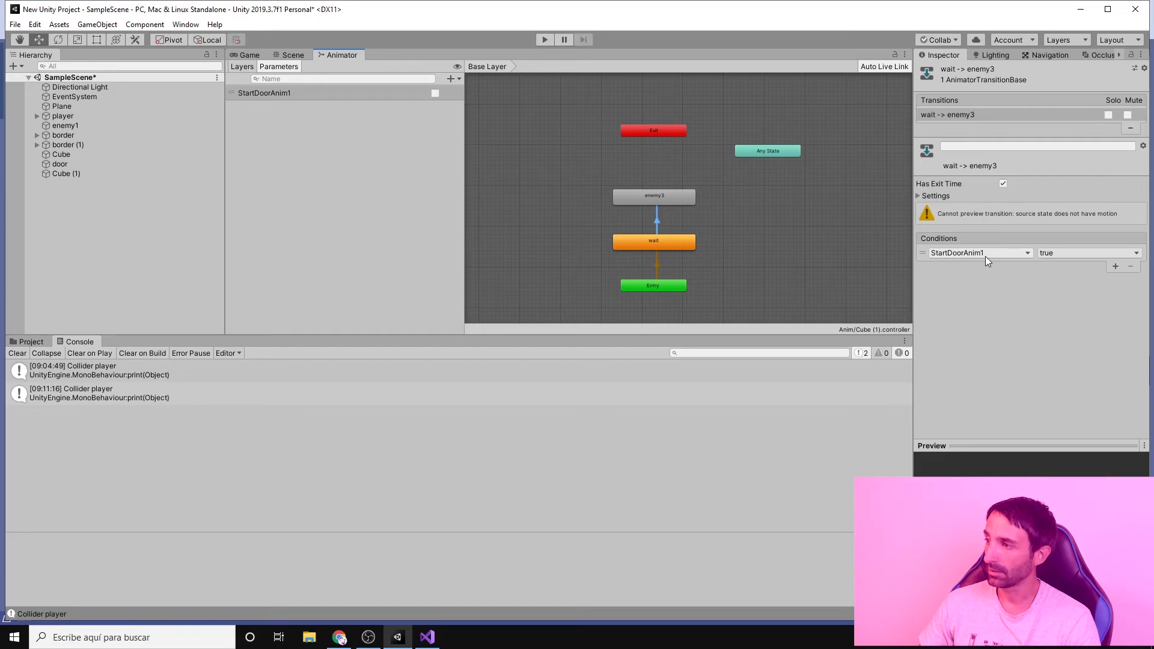
{"action": "left_click", "coordinate": [1074, 253]}
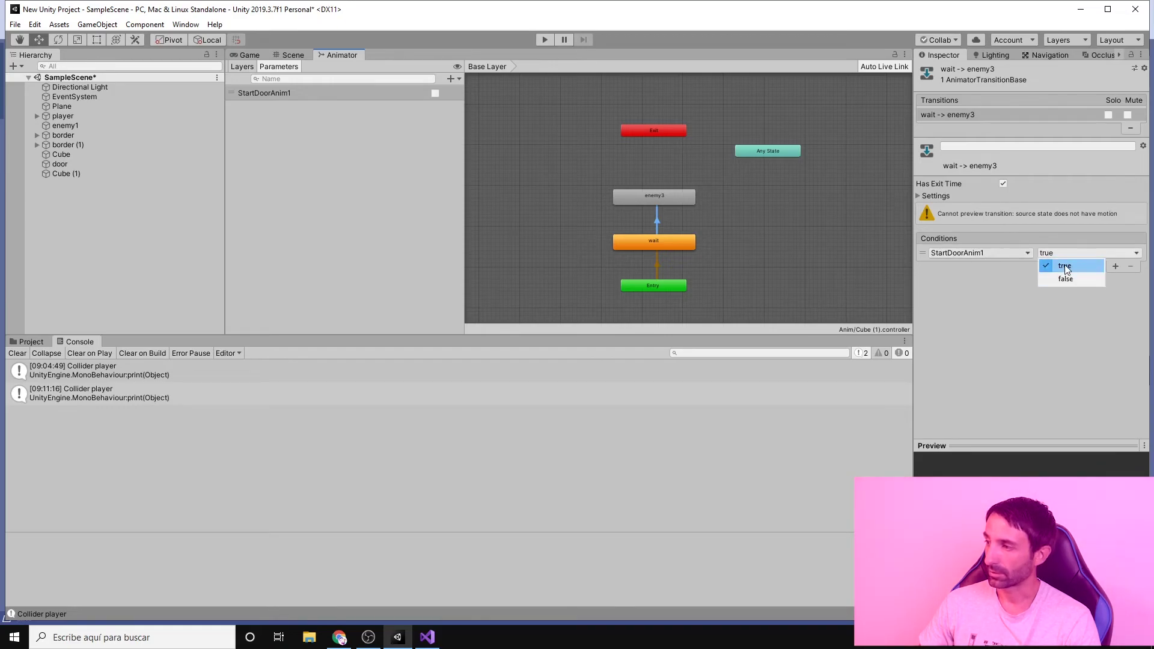
{"action": "left_click", "coordinate": [1065, 265]}
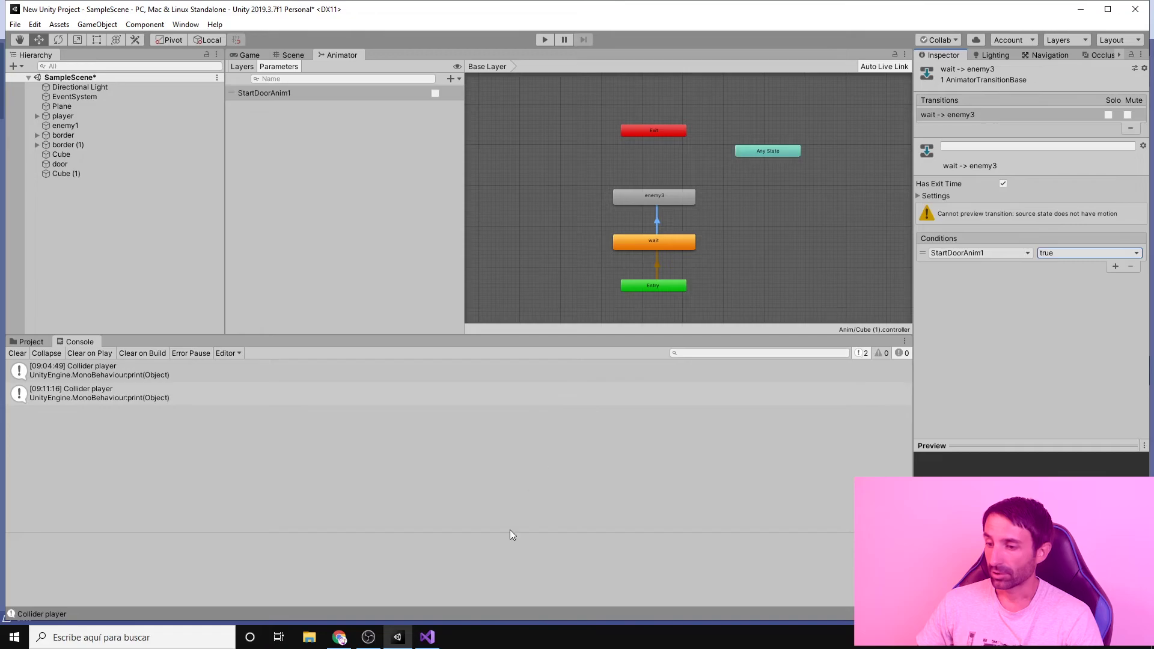
{"action": "left_click", "coordinate": [427, 637]}
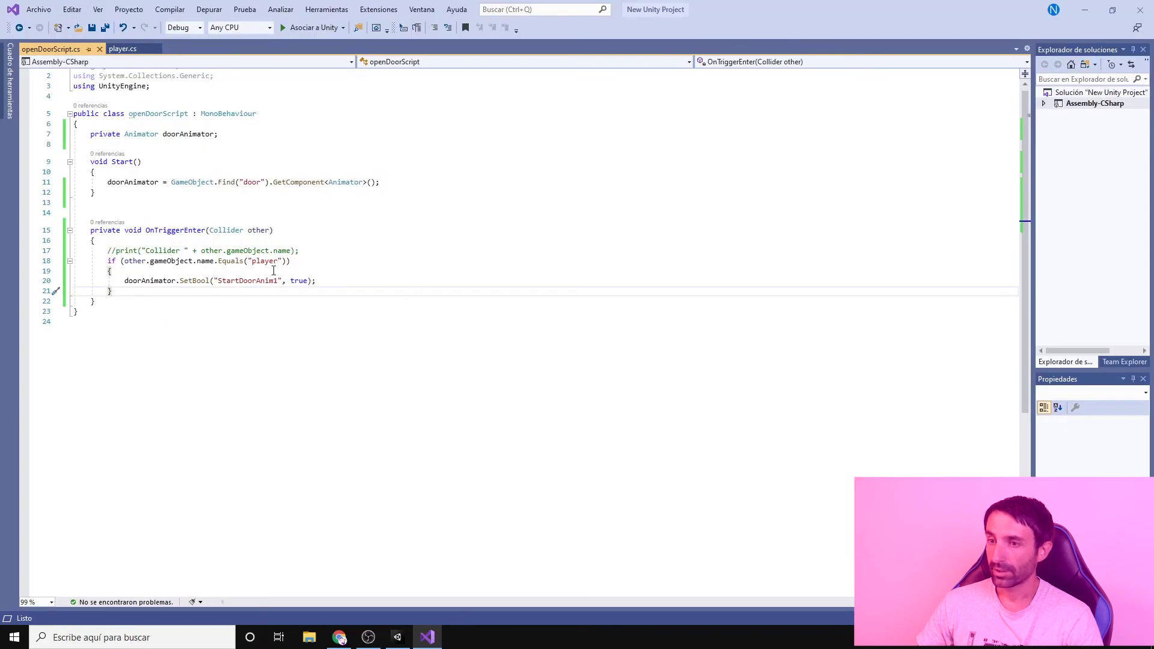
Step: Review the doorAnimator assignment and its GameObject.Find("door") call in Start(), then return to Unity
{"action": "double_click", "coordinate": [150, 280]}
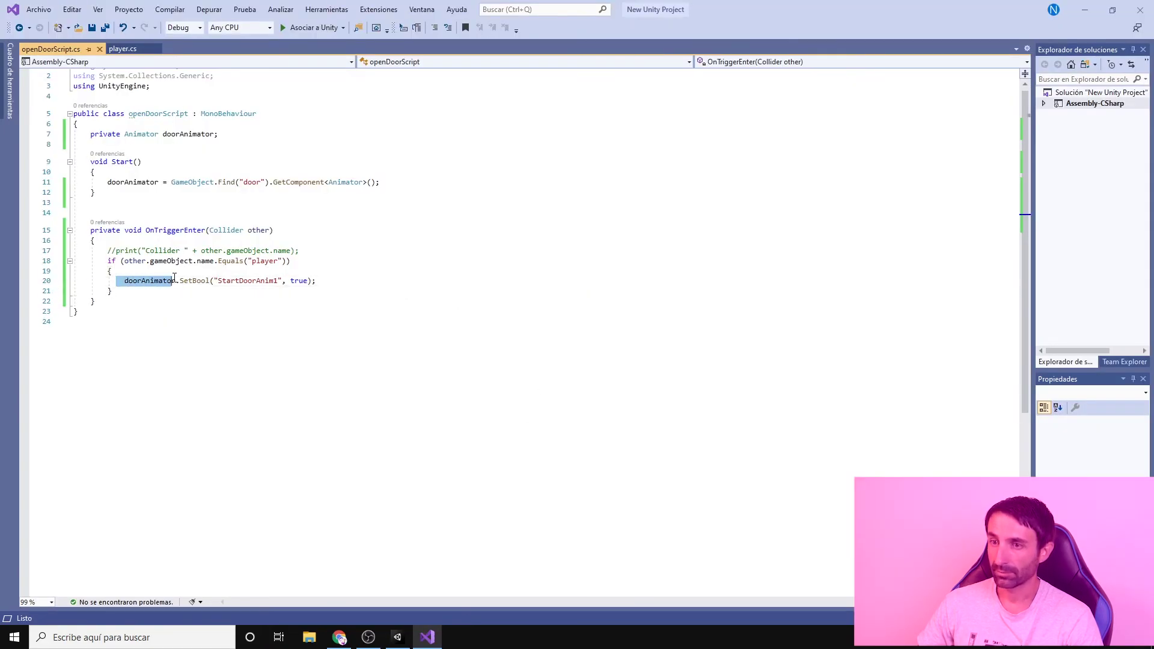
{"action": "double_click", "coordinate": [154, 182]}
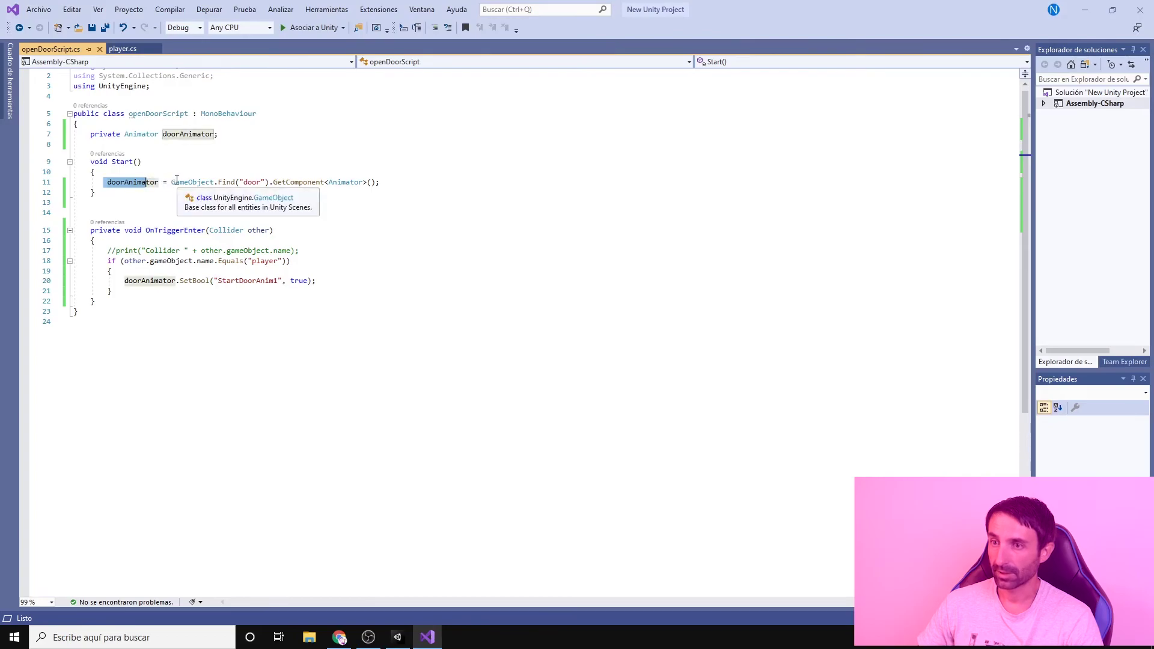
{"action": "left_click_drag", "start_coordinate": [171, 182], "coordinate": [239, 187]}
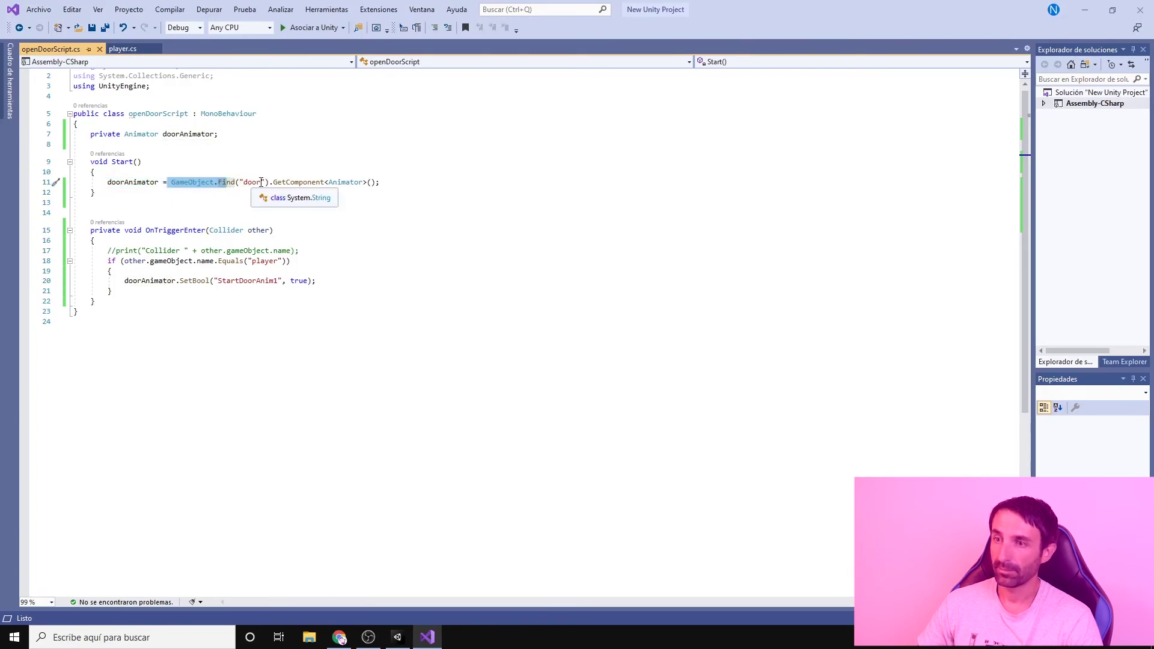
{"action": "double_click", "coordinate": [243, 183]}
{"action": "left_click", "coordinate": [398, 637]}
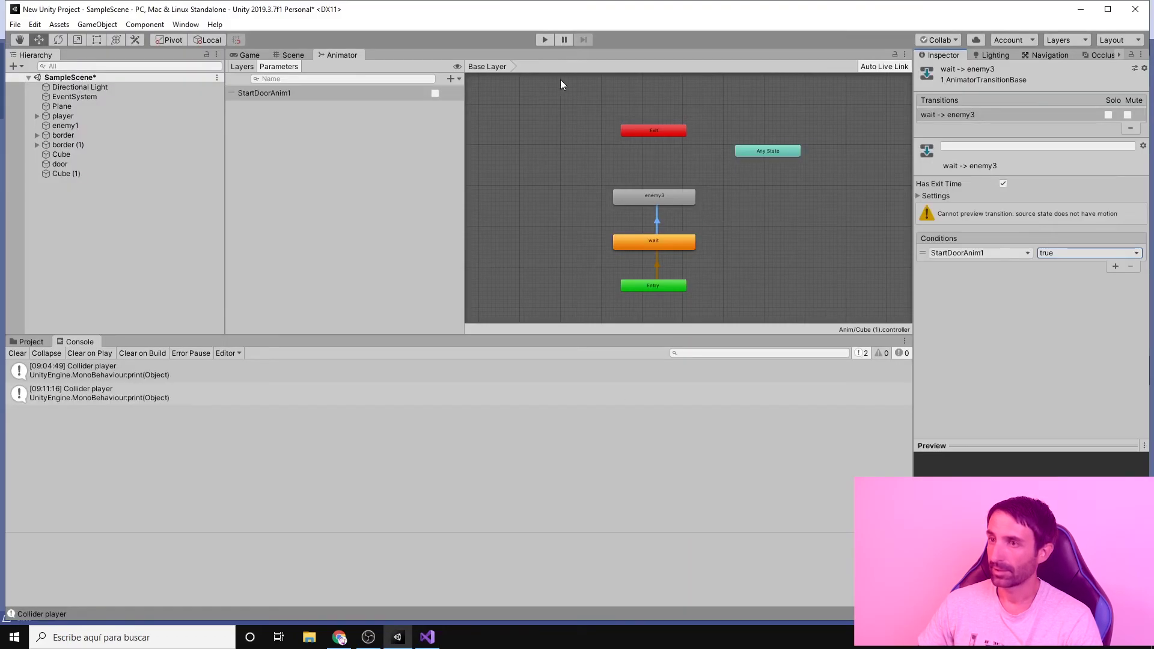
Step: Select the door object and confirm its Animator uses the Cube (1) controller
{"action": "left_click", "coordinate": [293, 55]}
{"action": "scroll", "coordinate": [641, 114], "scroll_direction": "down", "scroll_amount": 3}
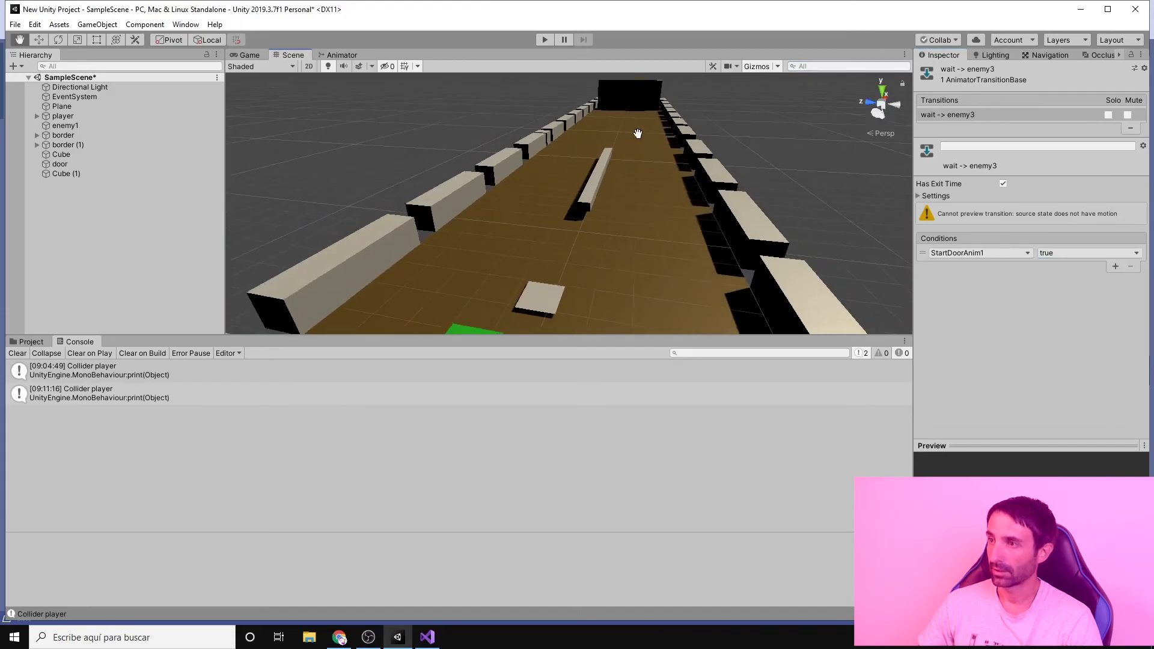
{"action": "scroll", "coordinate": [641, 114], "scroll_direction": "down", "scroll_amount": 2}
{"action": "left_click", "coordinate": [619, 164]}
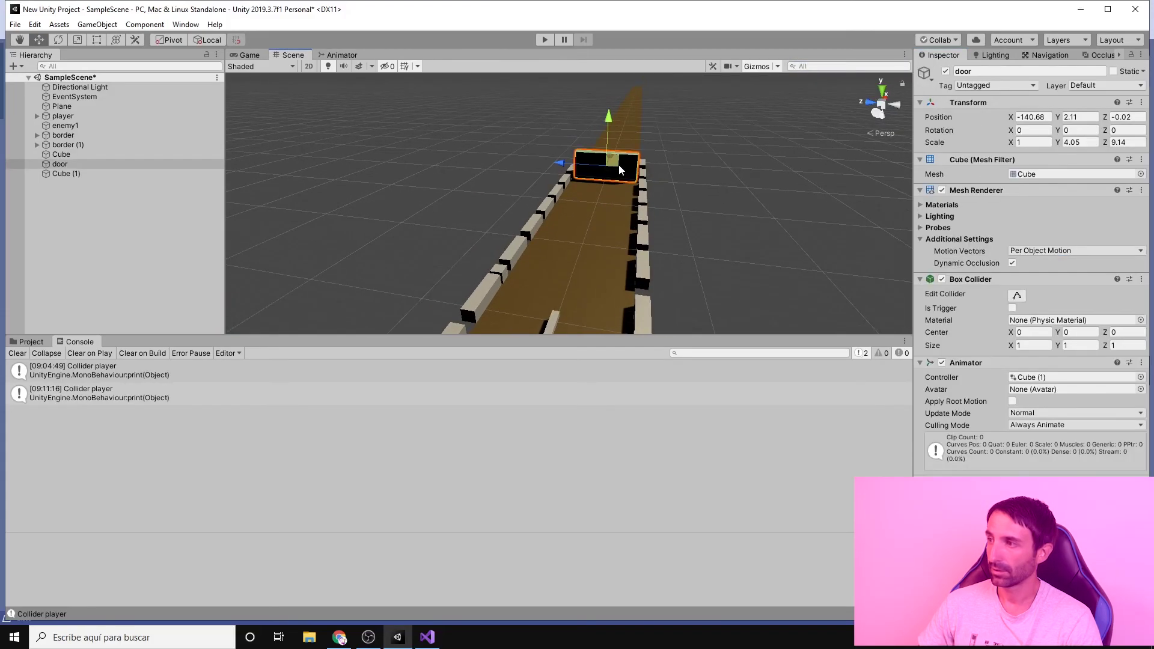
{"action": "left_click", "coordinate": [960, 73]}
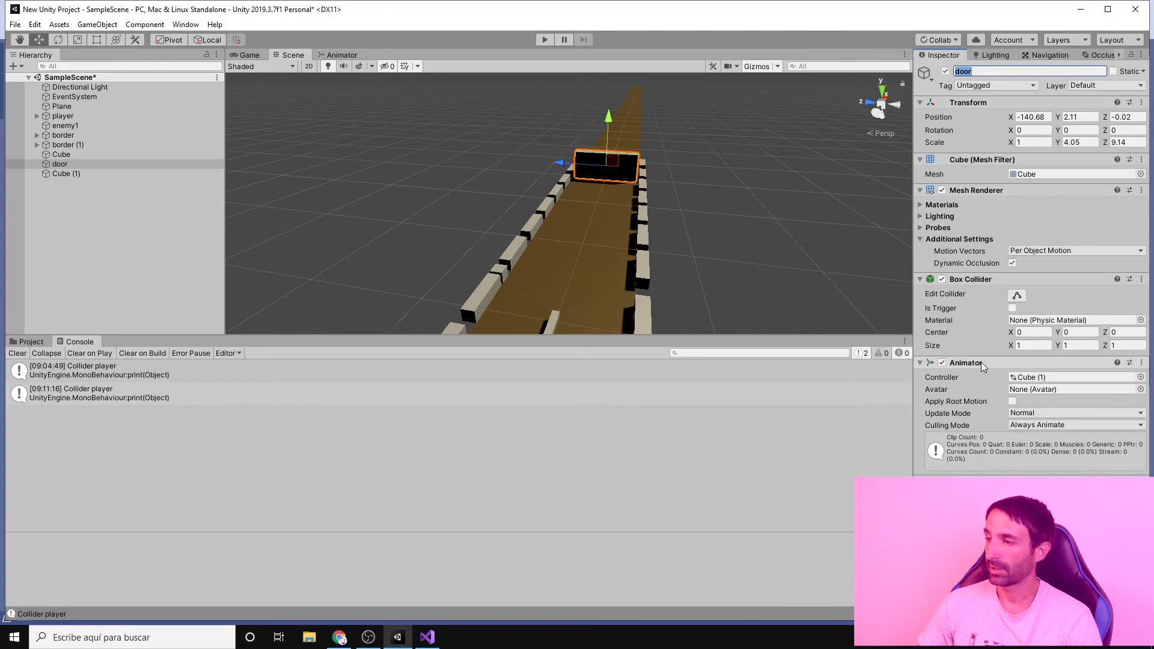
{"action": "left_click", "coordinate": [427, 637]}
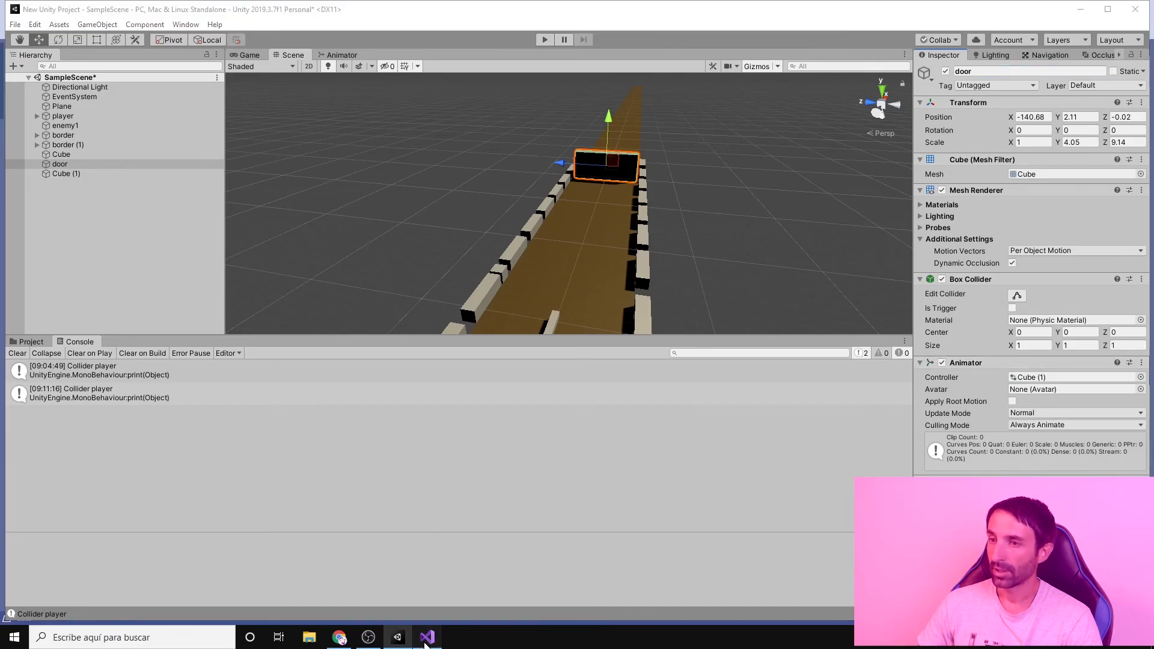
{"action": "left_click", "coordinate": [279, 202]}
Step: Inspect line 11's lookup fetching the door's Animator with GetComponent
{"action": "left_click", "coordinate": [272, 182]}
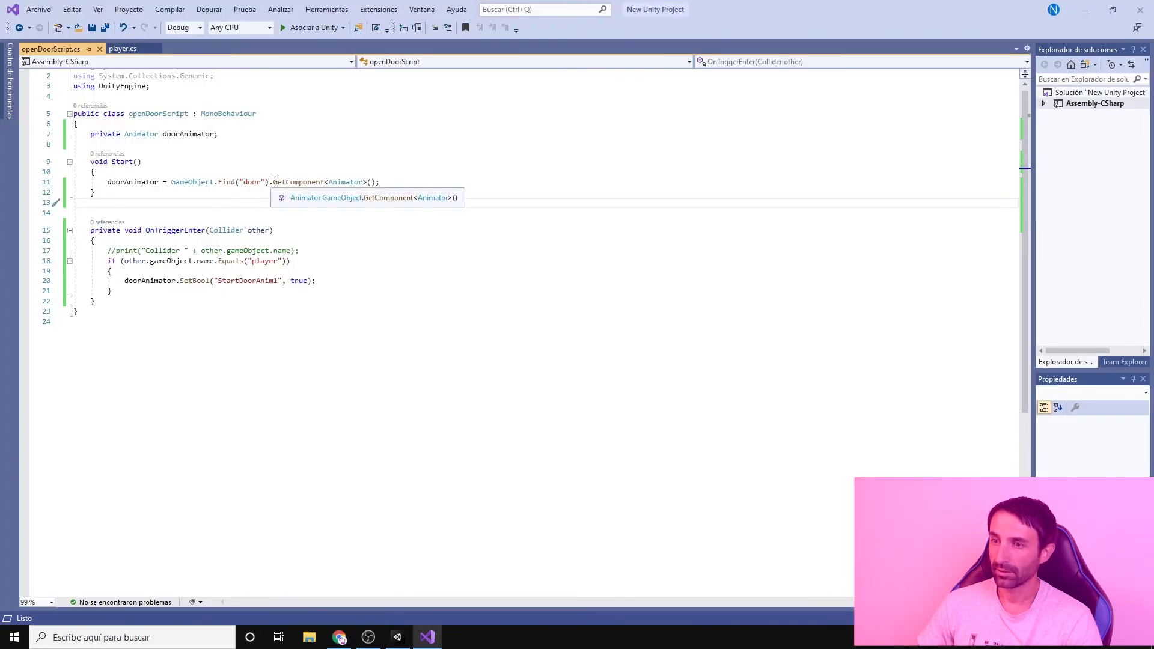
{"action": "left_click_drag", "start_coordinate": [273, 182], "coordinate": [201, 175]}
{"action": "left_click", "coordinate": [370, 182]}
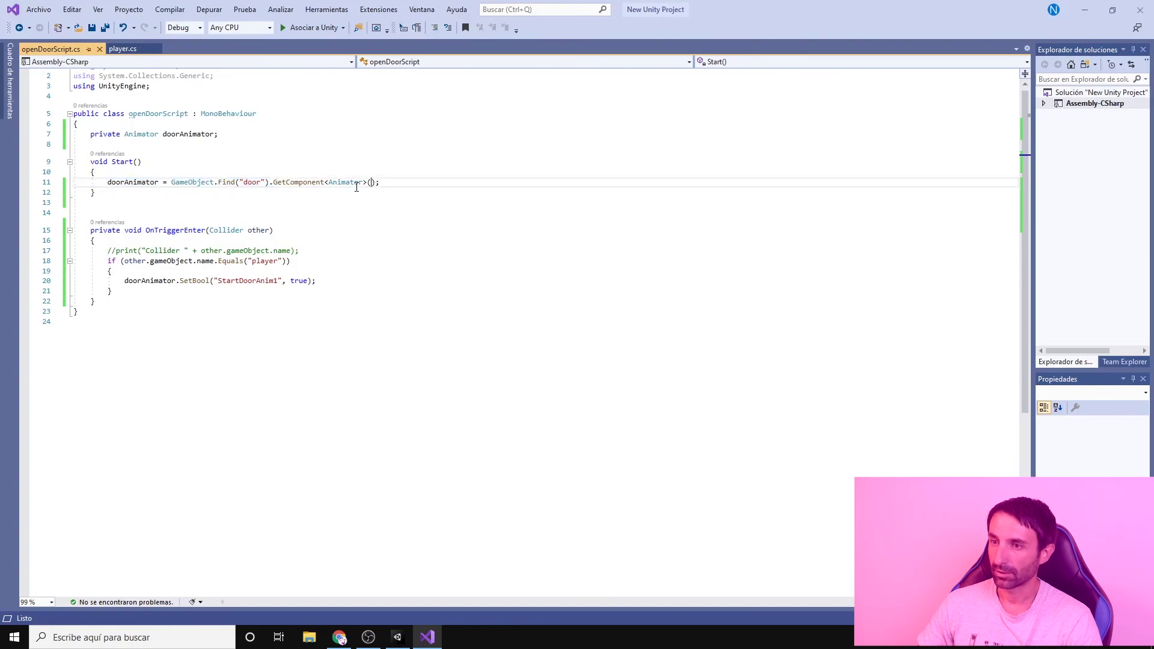
{"action": "double_click", "coordinate": [278, 182]}
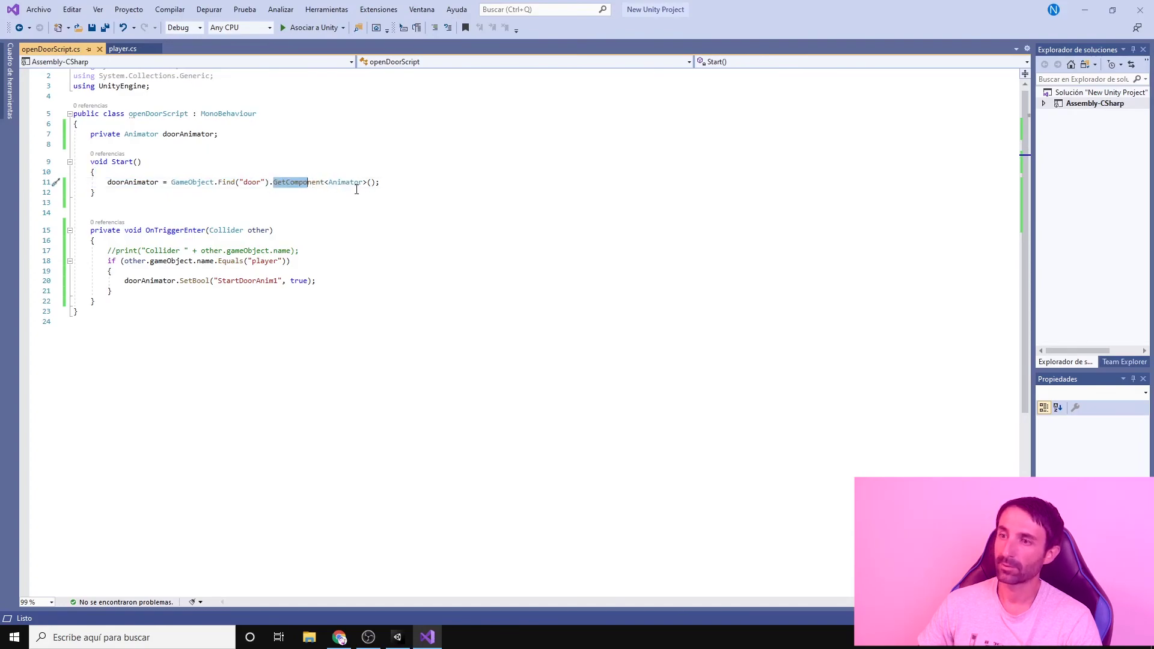
{"action": "left_click_drag", "start_coordinate": [362, 182], "coordinate": [356, 183]}
{"action": "double_click", "coordinate": [356, 183]}
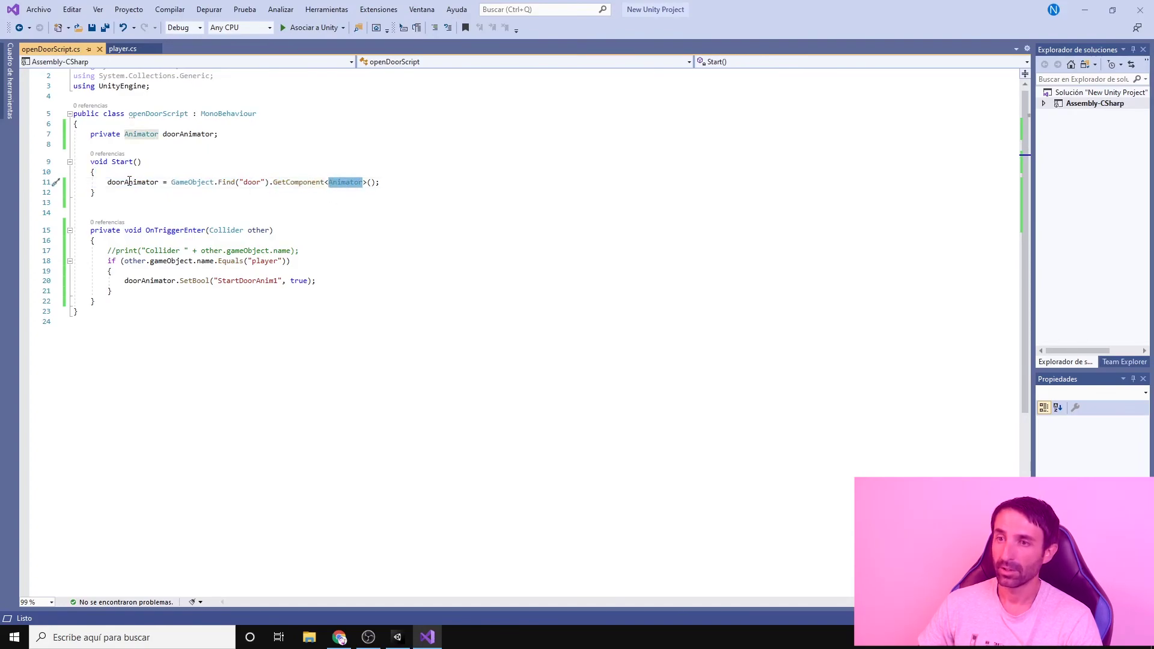
Step: Trace doorAnimator from its declaration to setting StartDoorAnim1 true in OnTriggerEnter
{"action": "left_click_drag", "start_coordinate": [125, 134], "coordinate": [220, 134]}
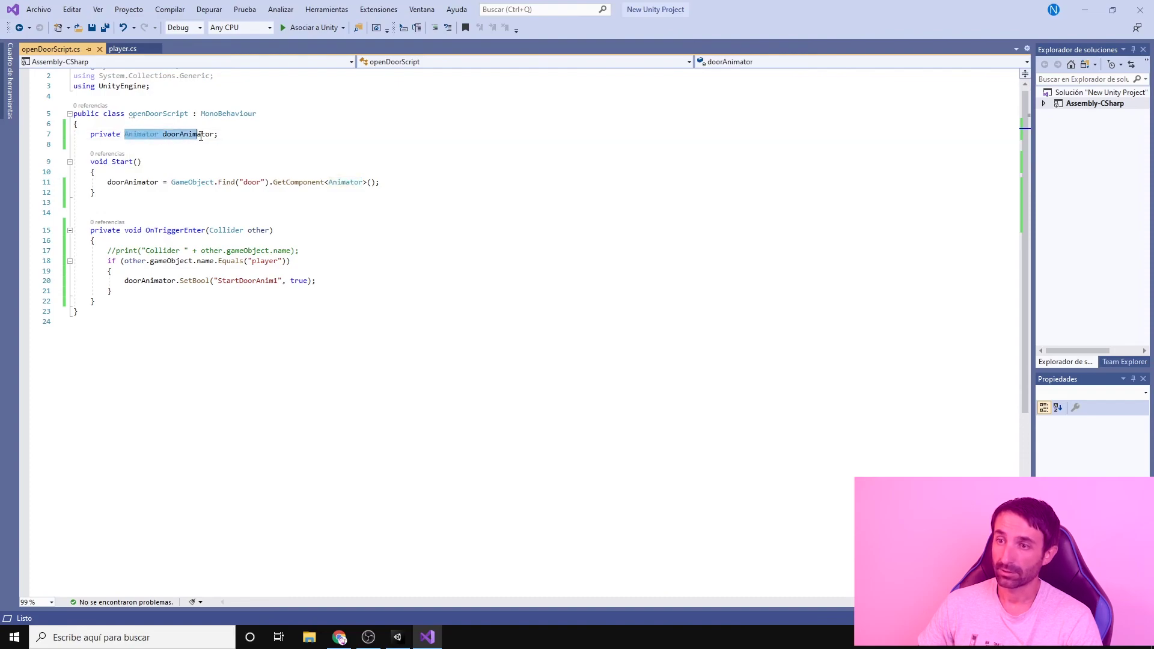
{"action": "left_click", "coordinate": [154, 182]}
{"action": "left_click_drag", "start_coordinate": [155, 182], "coordinate": [97, 193]}
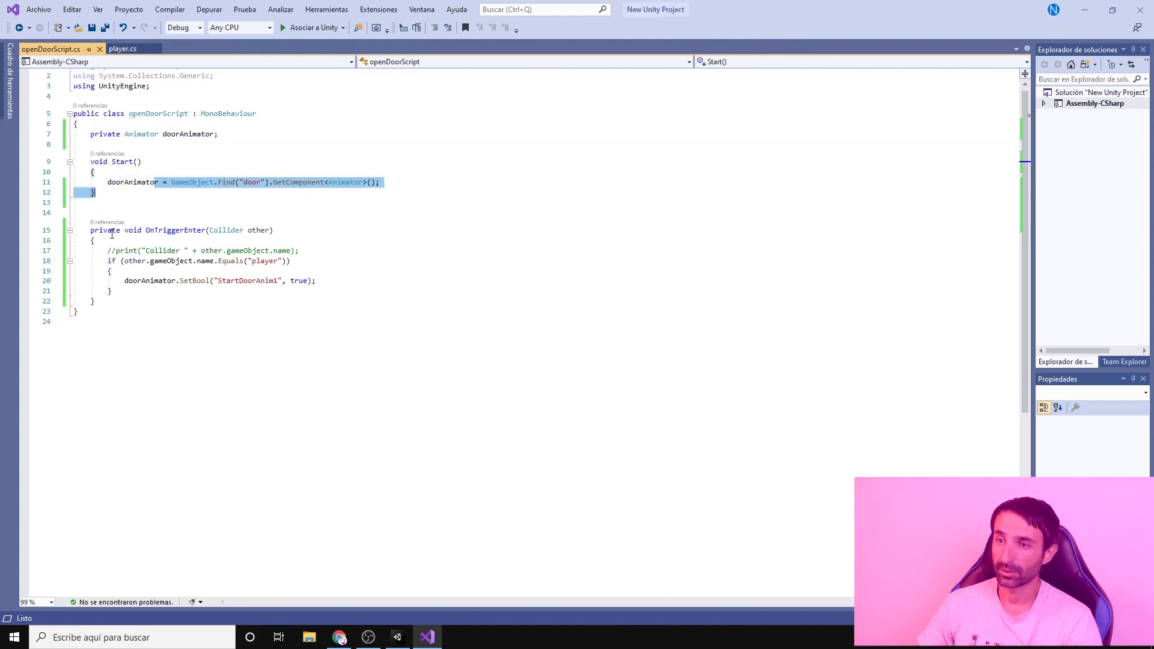
{"action": "left_click_drag", "start_coordinate": [176, 280], "coordinate": [124, 281]}
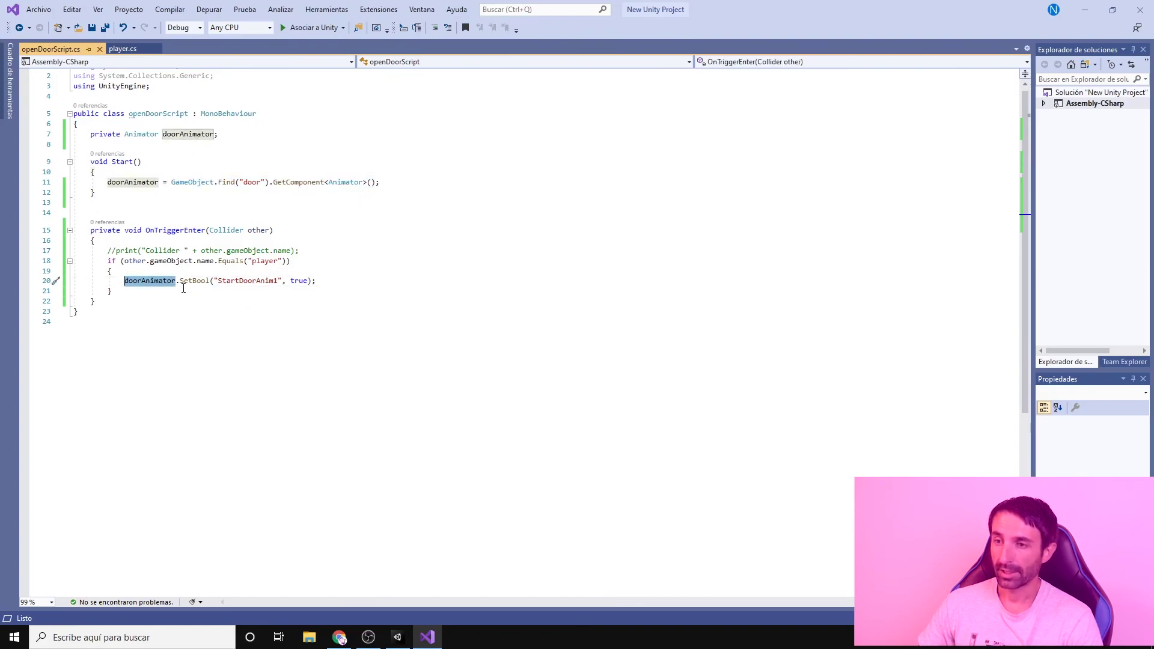
{"action": "left_click_drag", "start_coordinate": [214, 281], "coordinate": [281, 281]}
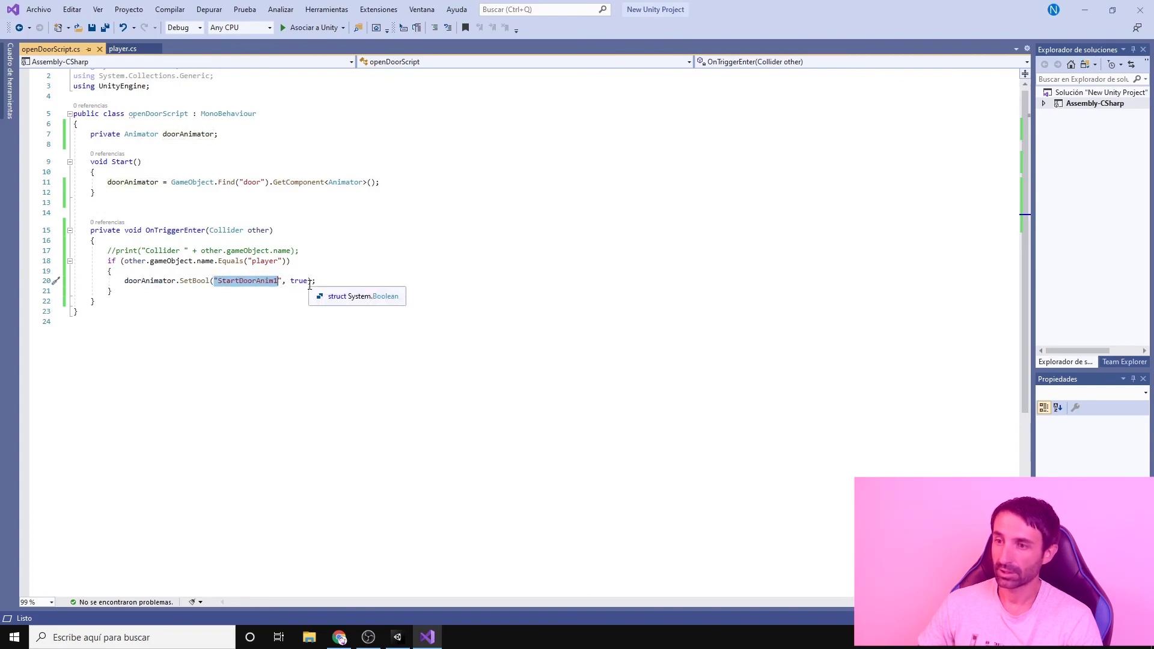
{"action": "double_click", "coordinate": [295, 282]}
{"action": "left_click", "coordinate": [398, 638]}
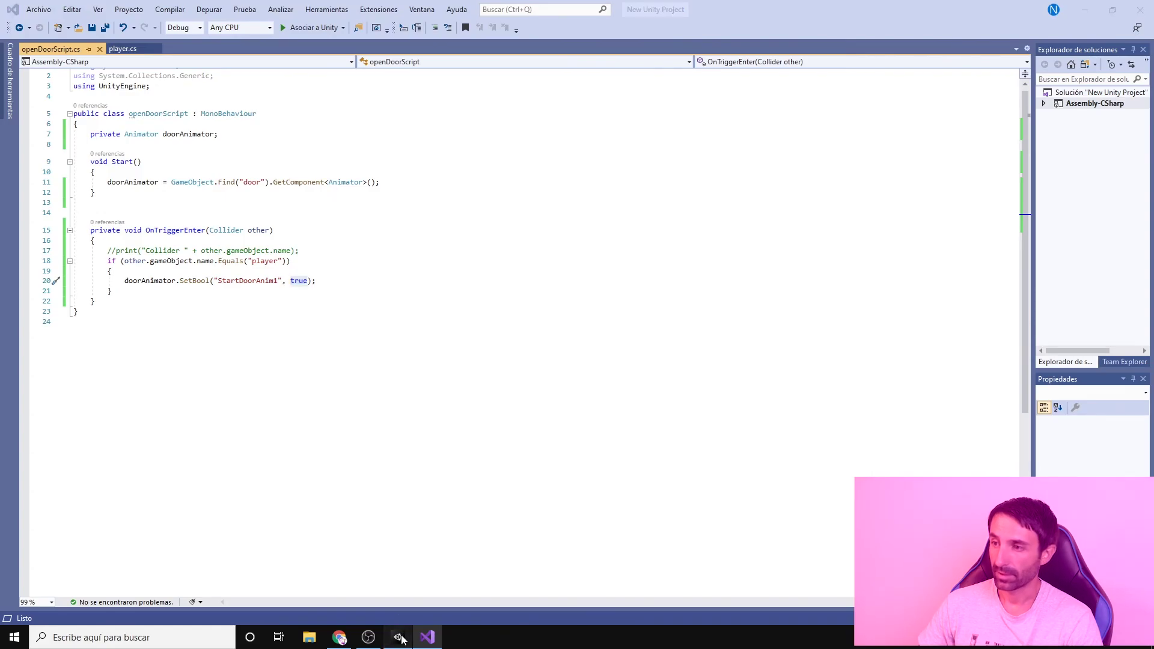
Step: Compare the wait→enemy3 StartDoorAnim1 = true condition with the script, then show the Scene view
{"action": "left_click", "coordinate": [341, 55]}
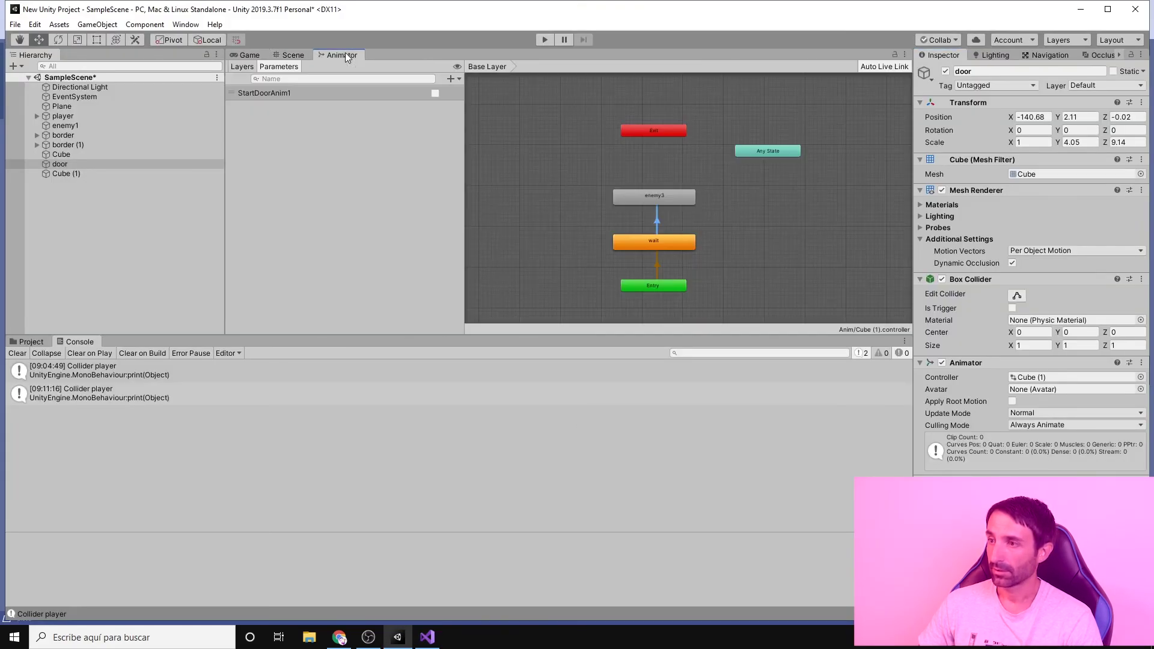
{"action": "left_click", "coordinate": [657, 221]}
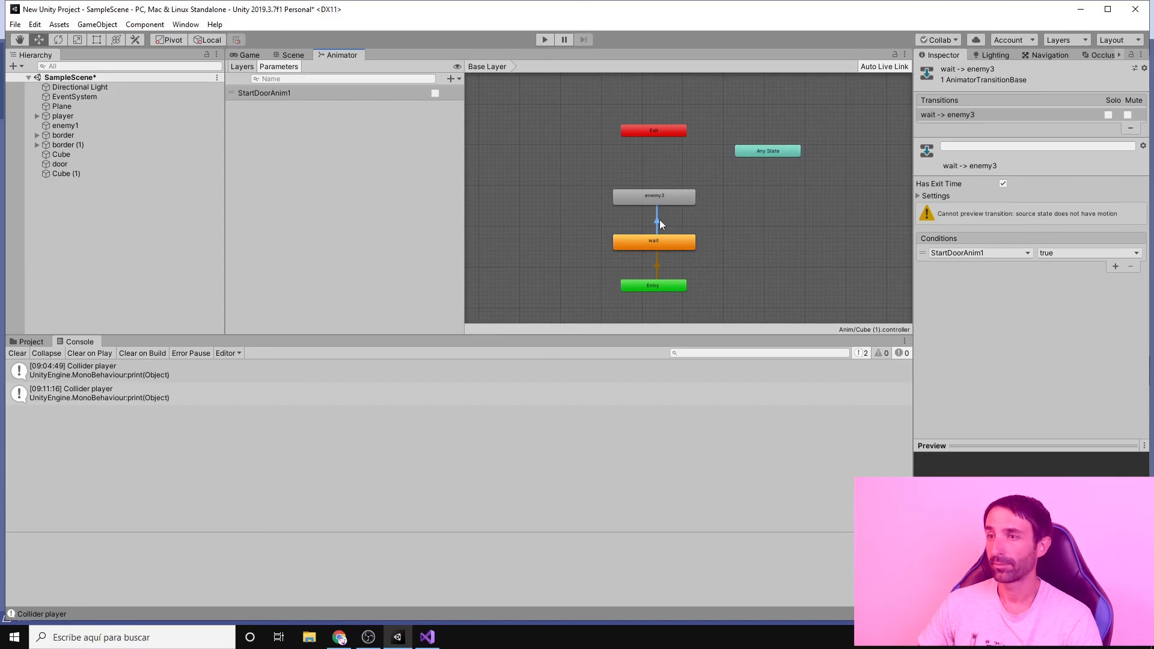
{"action": "left_click", "coordinate": [427, 637]}
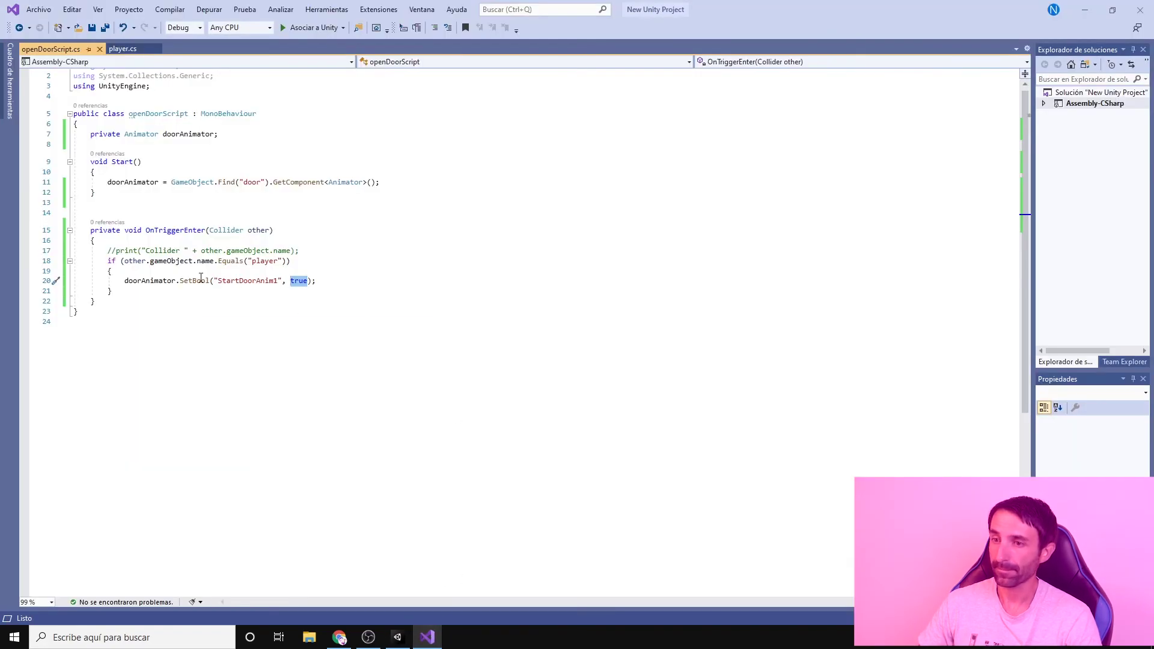
{"action": "mouse_move", "coordinate": [400, 638]}
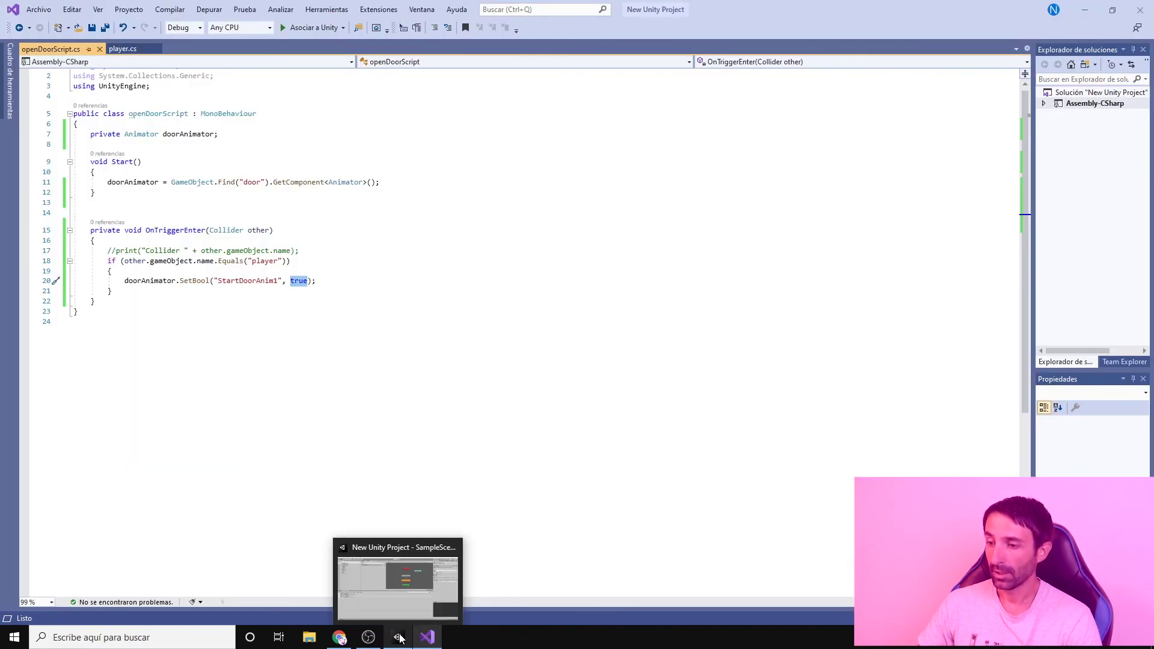
{"action": "left_click", "coordinate": [398, 636]}
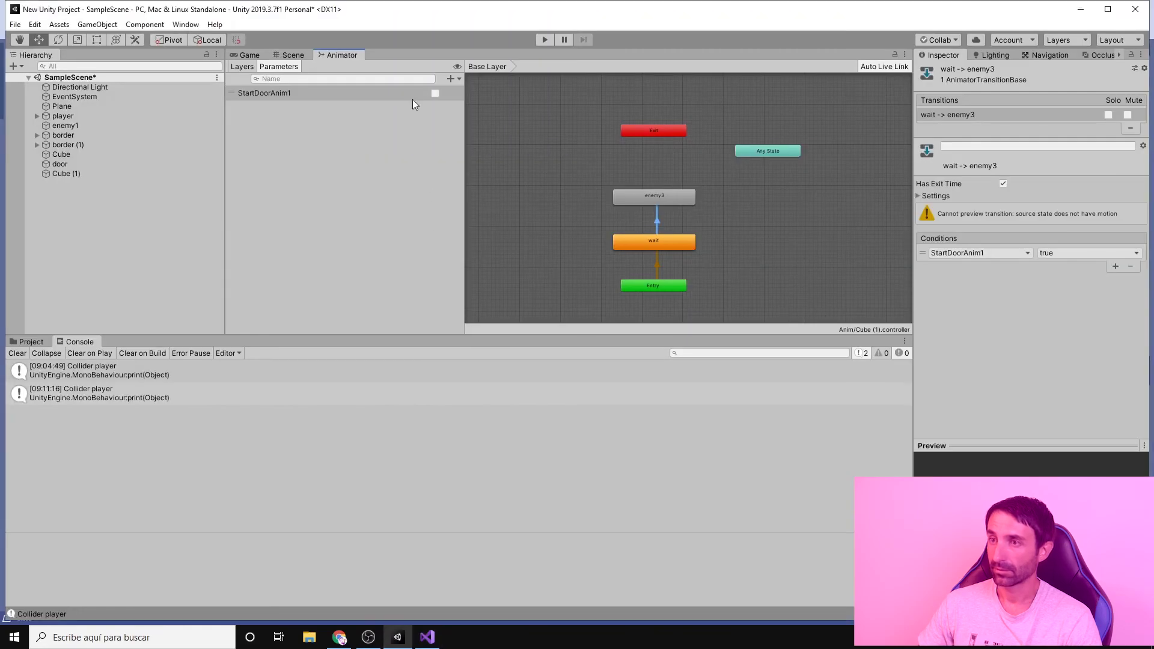
{"action": "left_click", "coordinate": [279, 56]}
Step: Play-test by driving the green cube forward with the Up arrow onto the plate, then stop
{"action": "left_click", "coordinate": [543, 40]}
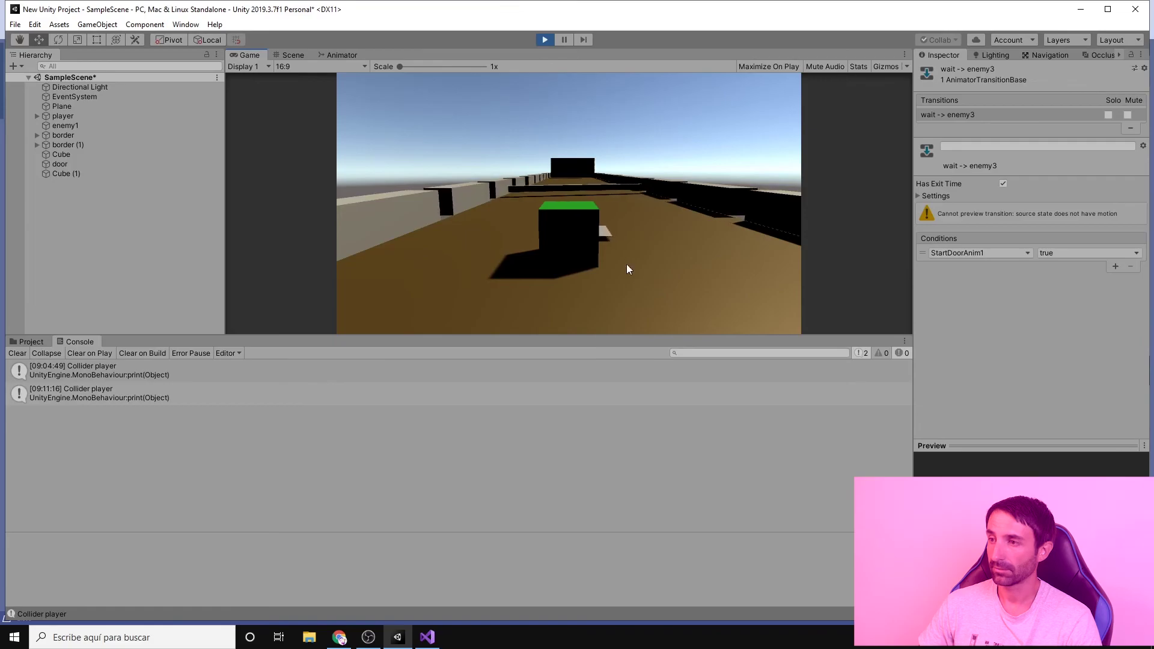
{"action": "key", "text": "Up"}
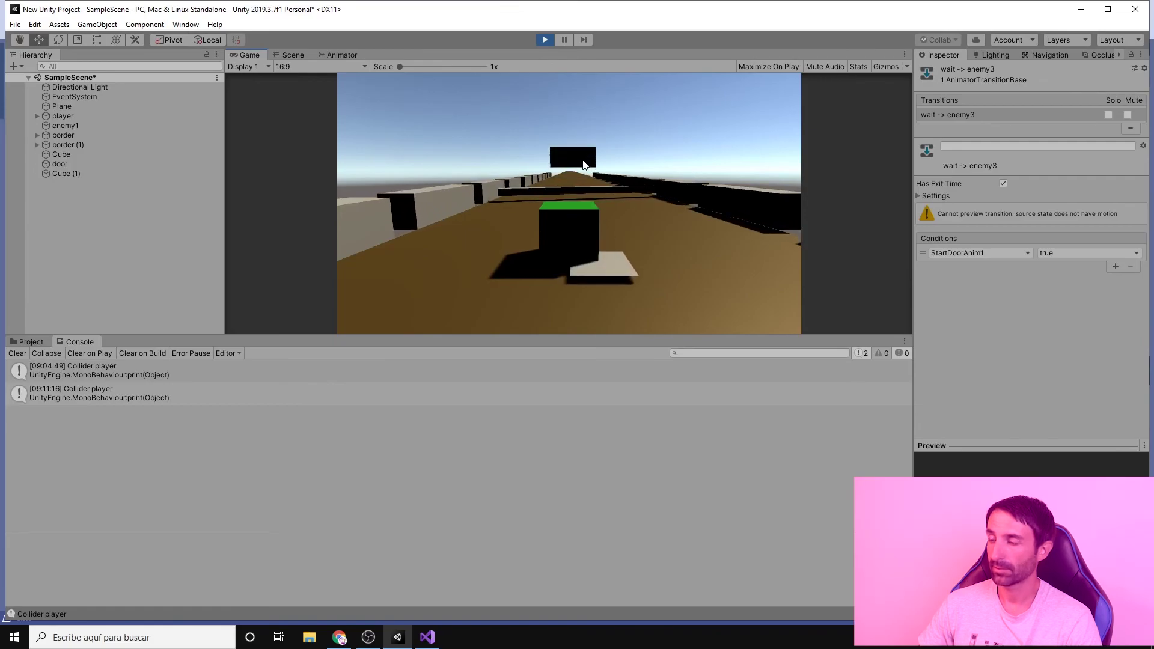
{"action": "key", "text": "Up"}
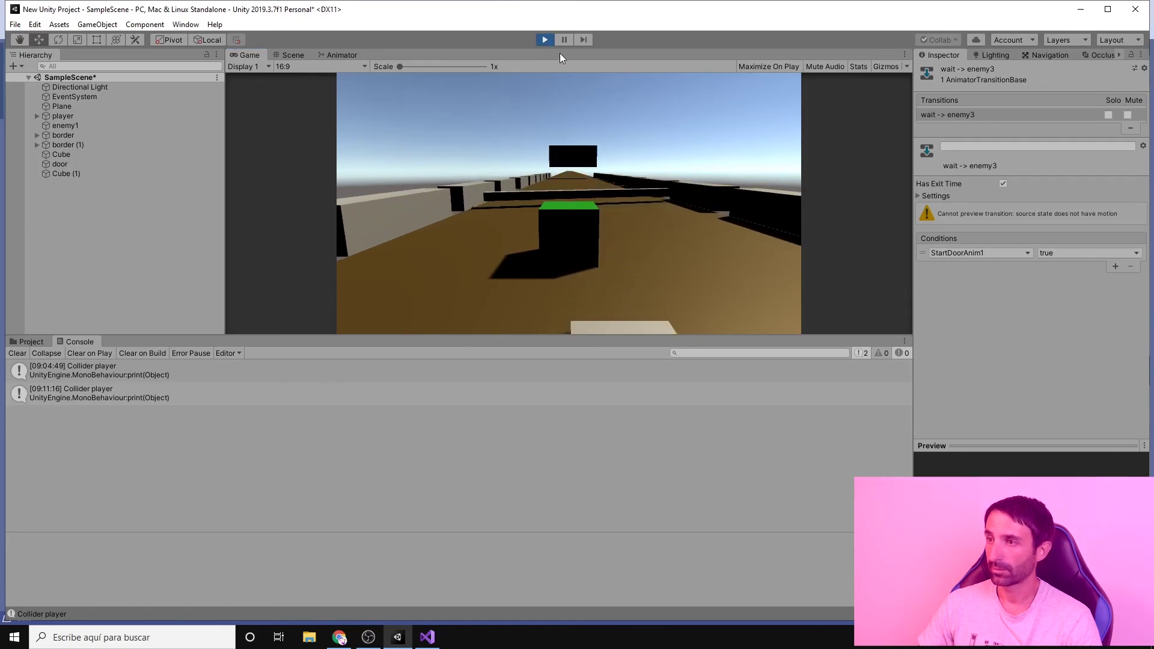
{"action": "left_click", "coordinate": [545, 40]}
Step: Pan and zoom the Scene view to frame the green cube, trigger plate and corridor
{"action": "left_click_drag", "start_coordinate": [619, 289], "coordinate": [573, 281]}
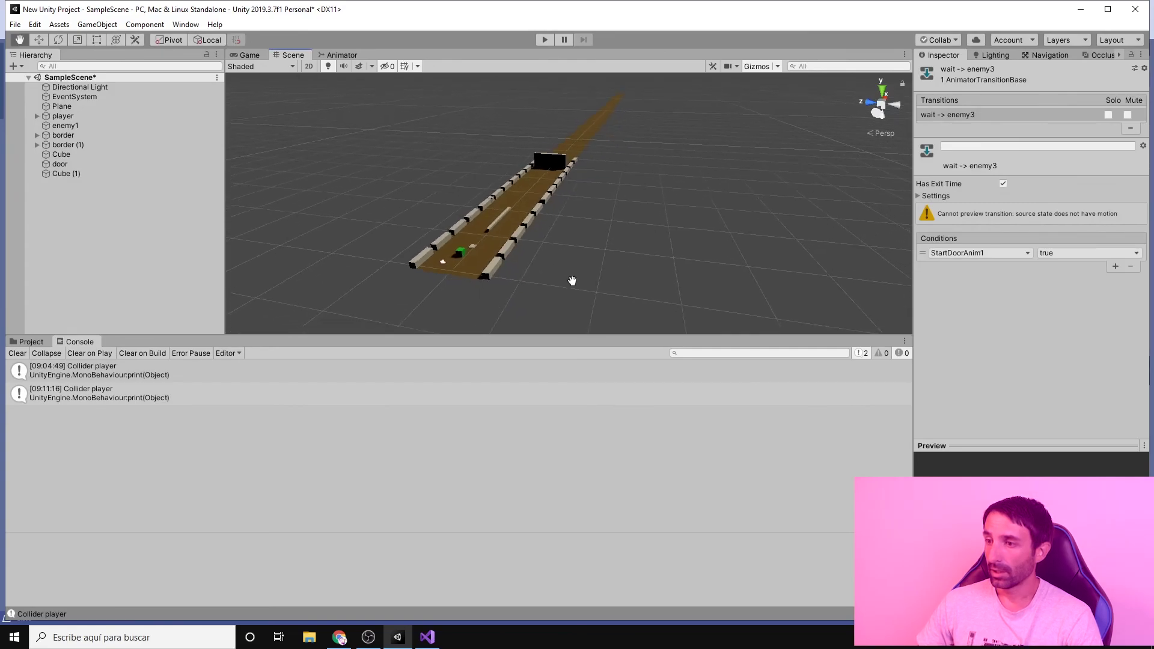
{"action": "scroll", "coordinate": [463, 272], "scroll_direction": "up", "scroll_amount": 2}
{"action": "scroll", "coordinate": [457, 258], "scroll_direction": "up", "scroll_amount": 3}
{"action": "scroll", "coordinate": [446, 243], "scroll_direction": "up", "scroll_amount": 3}
{"action": "scroll", "coordinate": [480, 244], "scroll_direction": "up", "scroll_amount": 4}
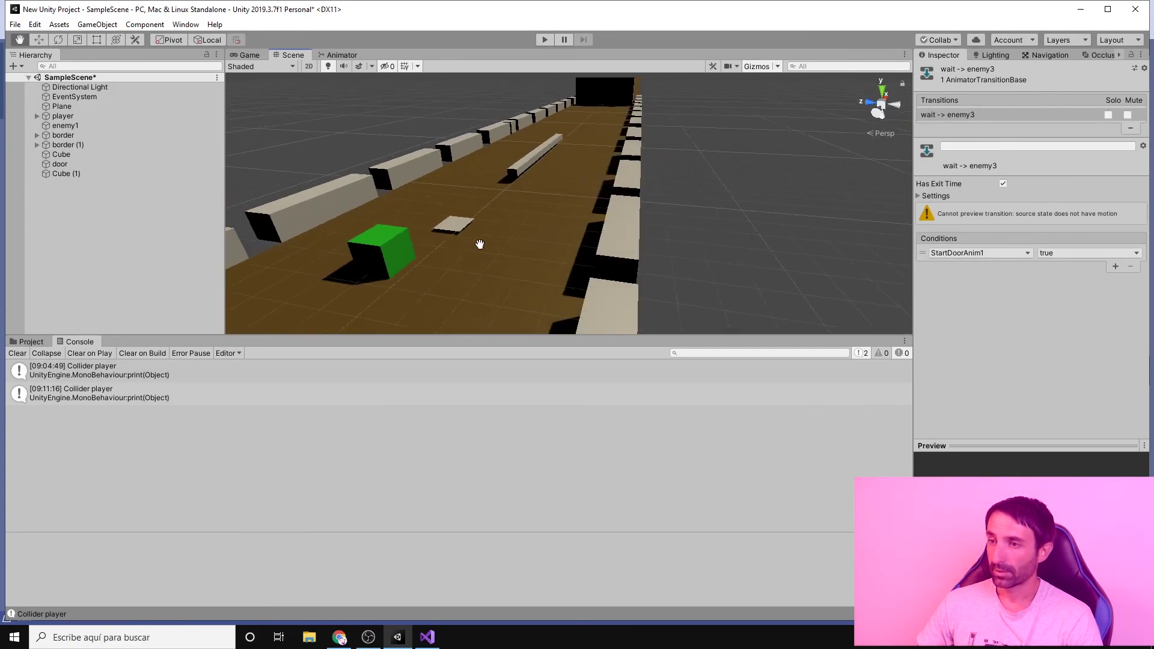
{"action": "middle_click_drag", "start_coordinate": [480, 244], "coordinate": [497, 254]}
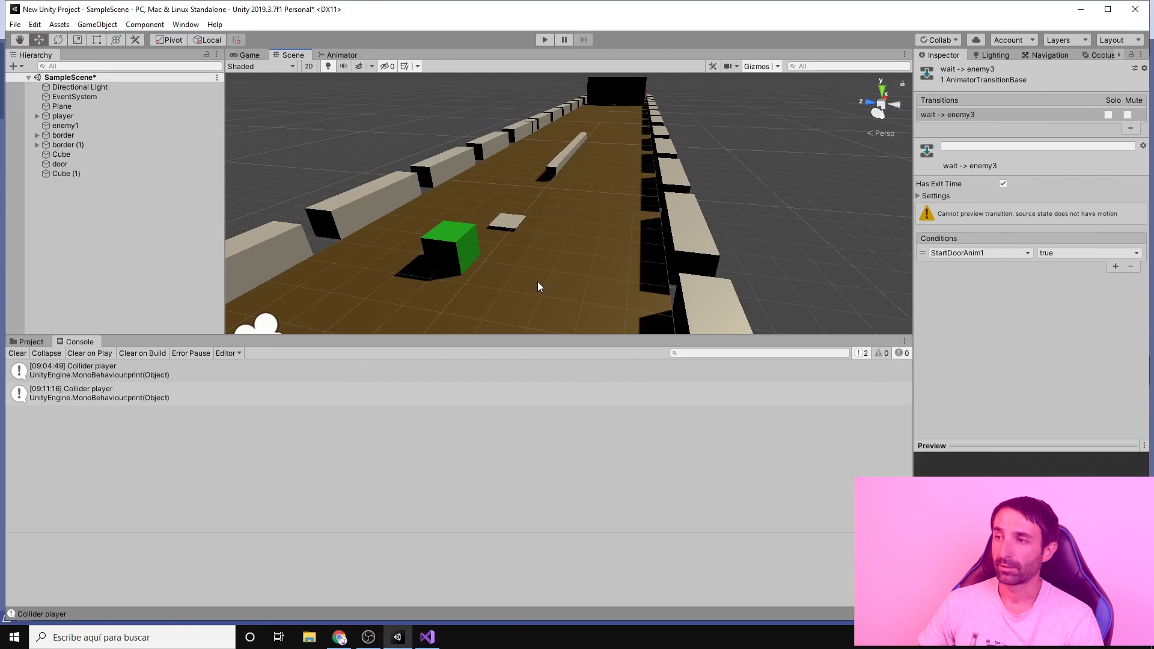